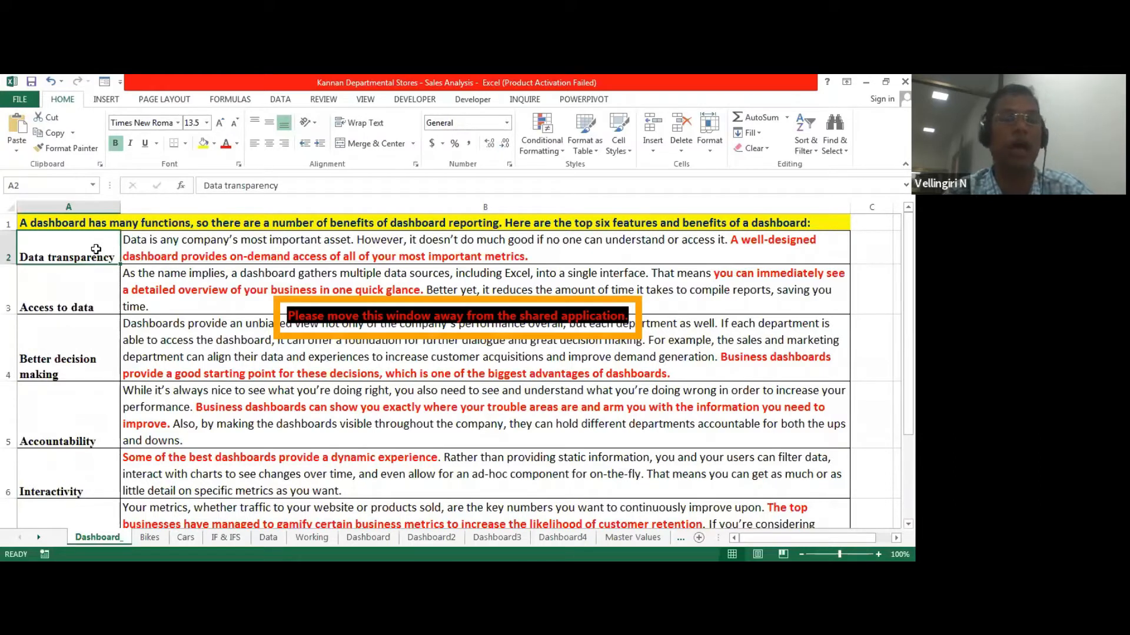
Read through the six dashboard benefits on the Dashboard_ sheet, from Data transparency to Gamification.
click(101, 291)
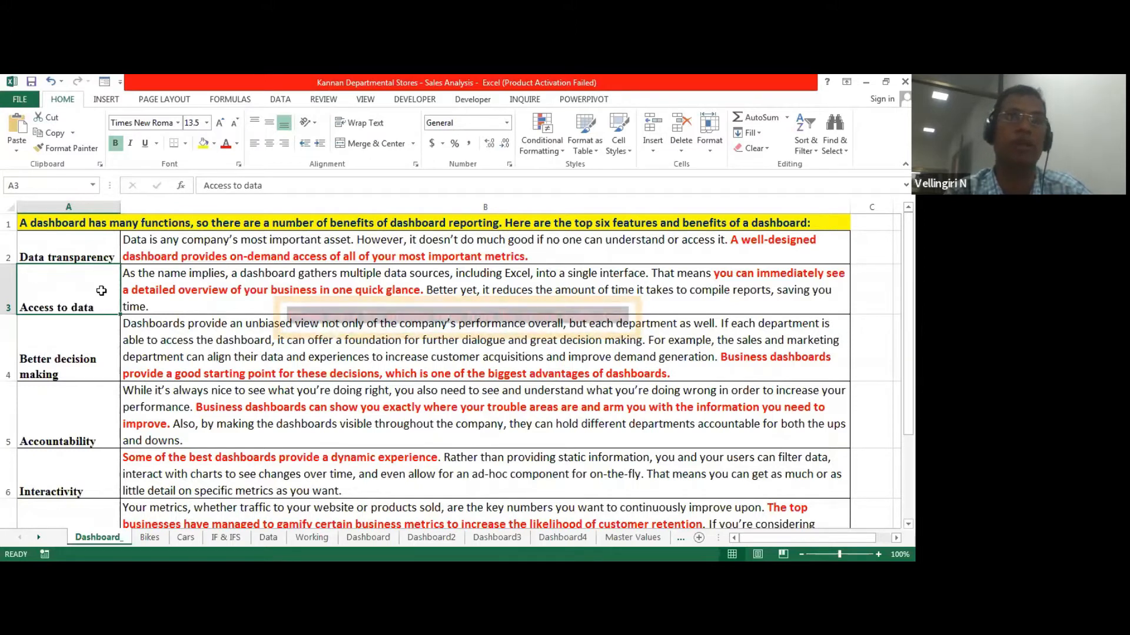
click(149, 294)
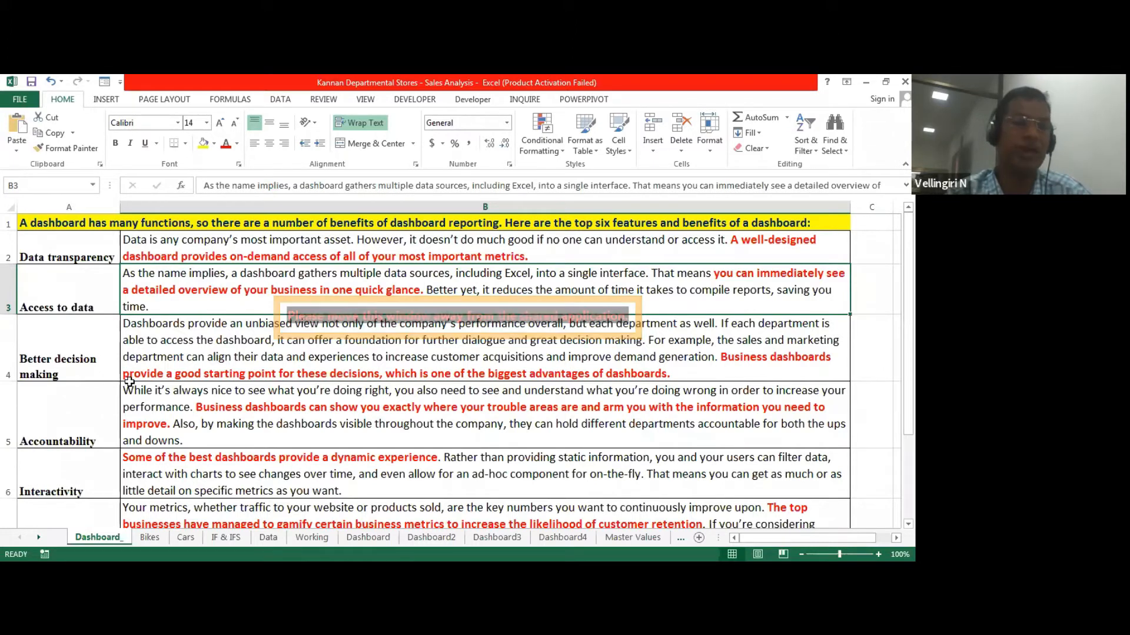
click(88, 358)
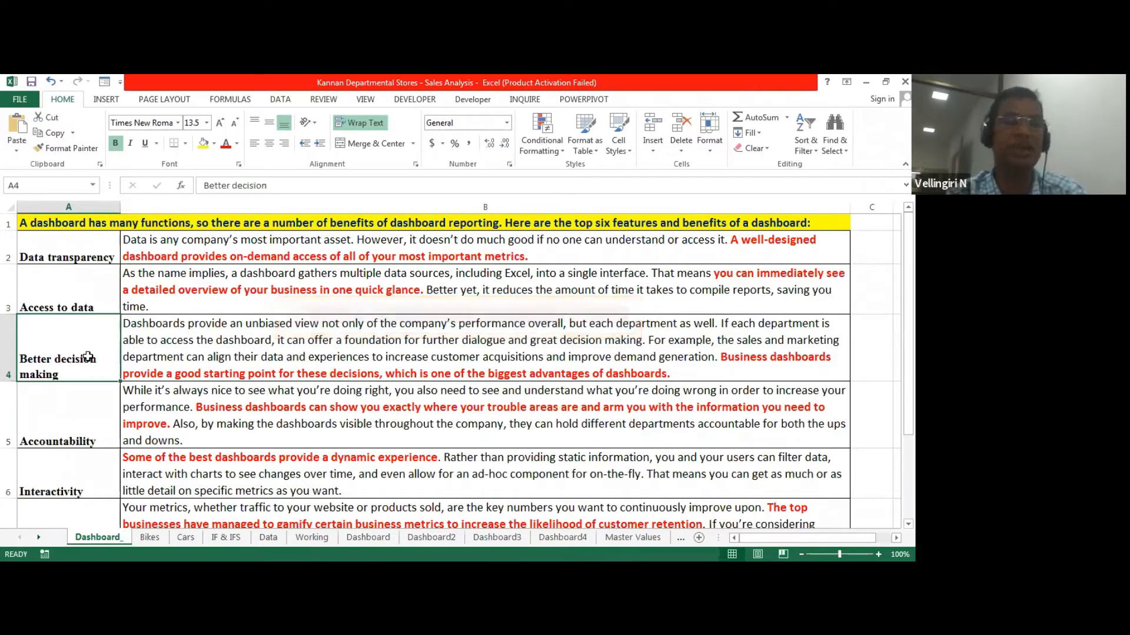
click(172, 354)
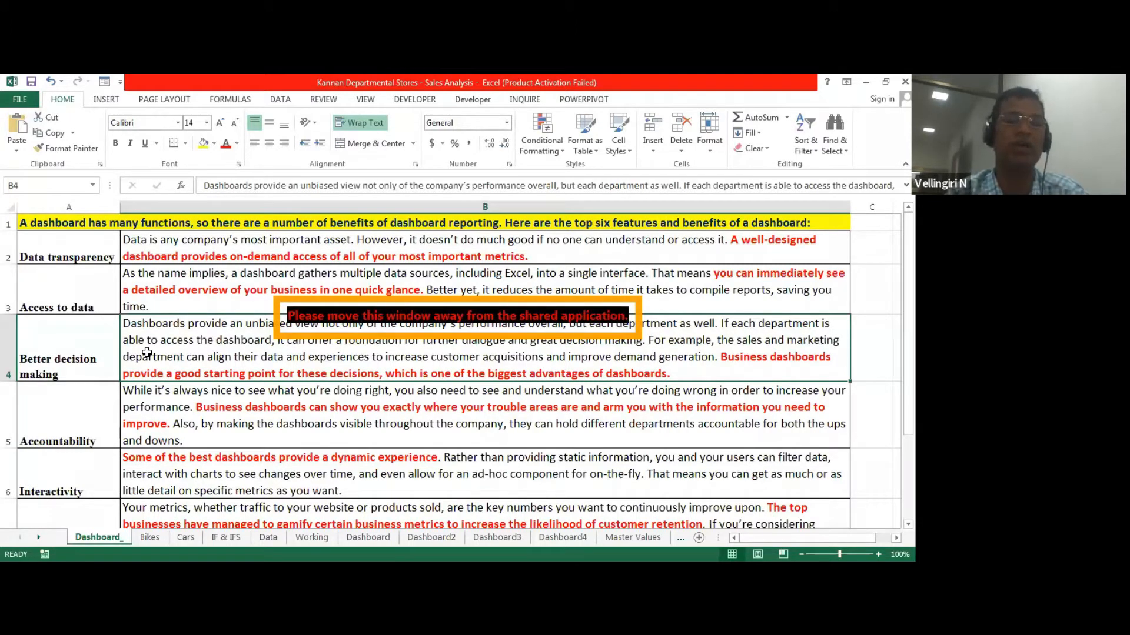
click(96, 351)
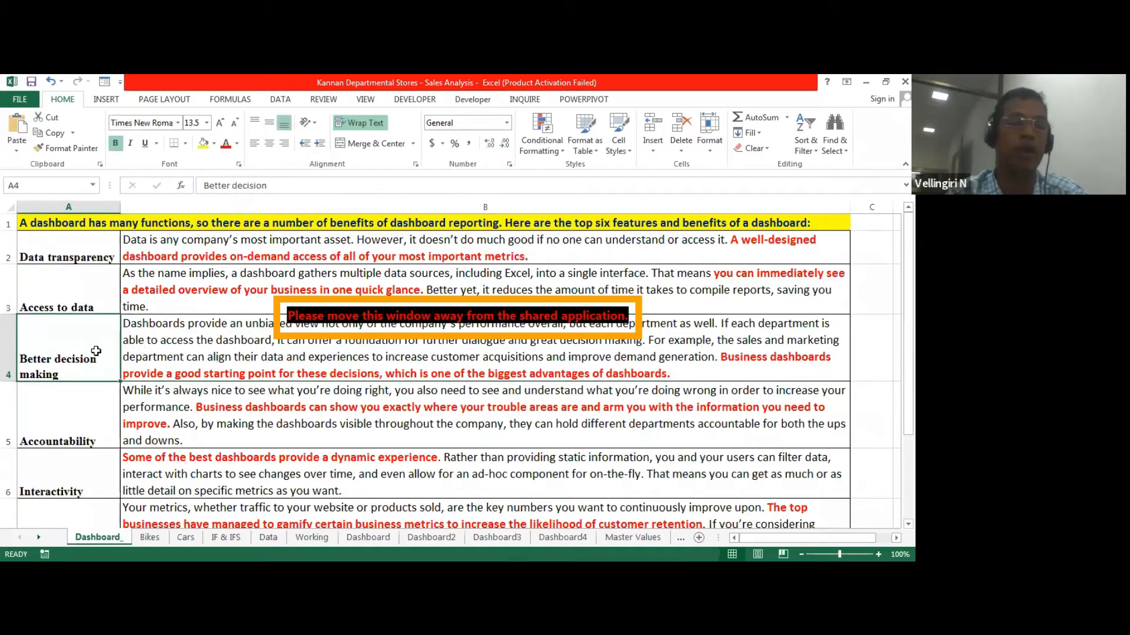
click(103, 405)
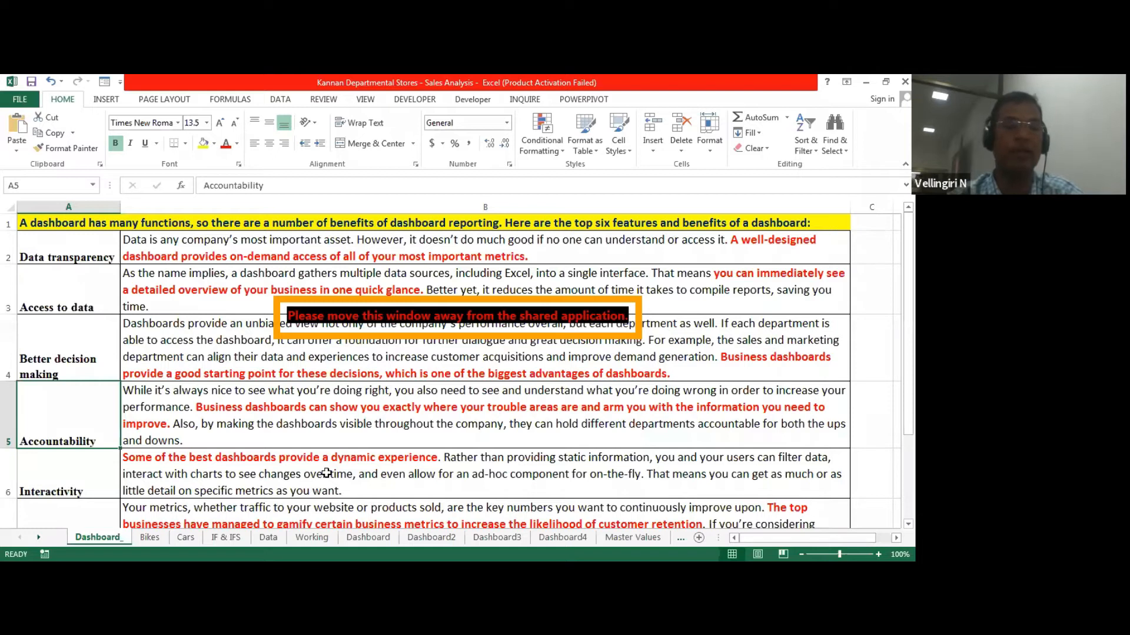
scroll(327, 473, down, 2)
scroll(327, 471, down, 1)
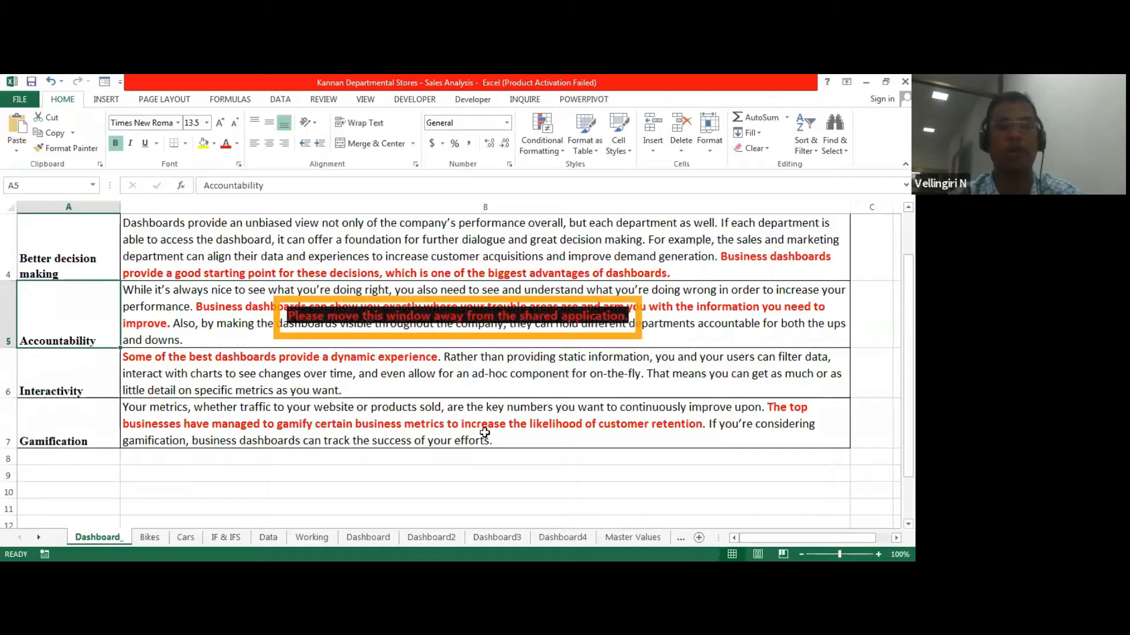
scroll(484, 433, up, 3)
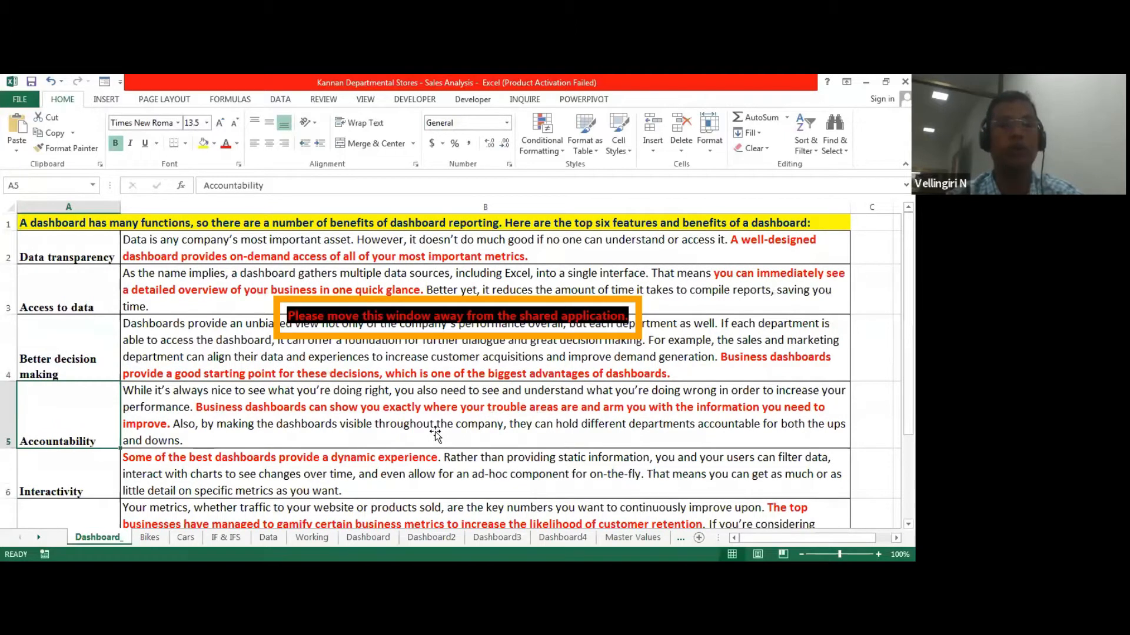
Examine the picture of top-selling motorcycles and scooters on the Bikes sheet.
click(149, 537)
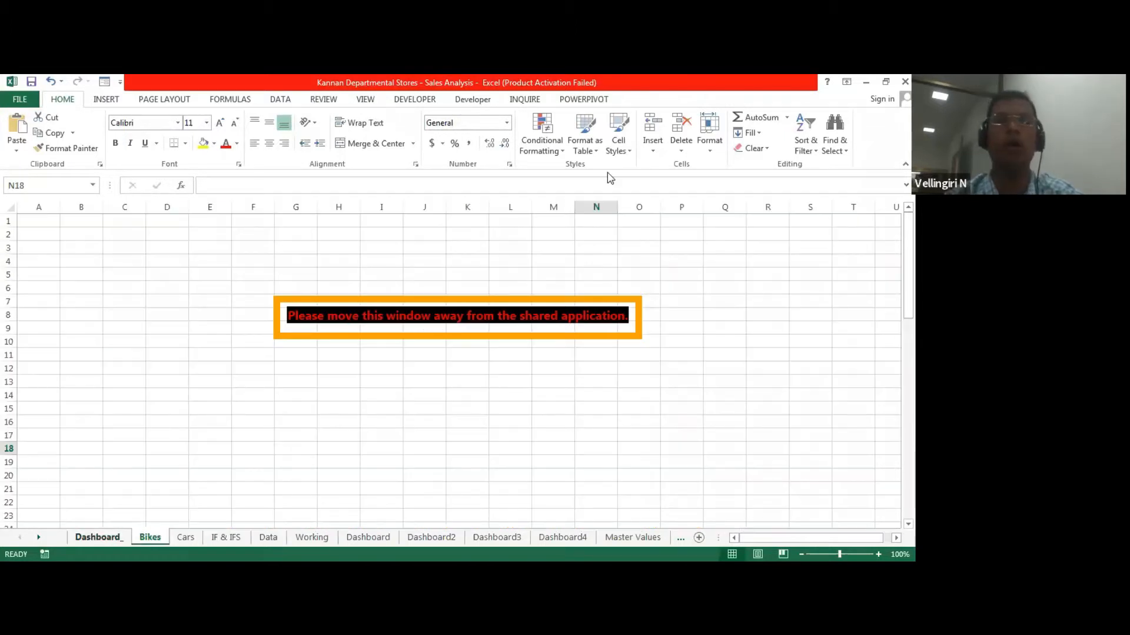
key(ctrl+Page_Up)
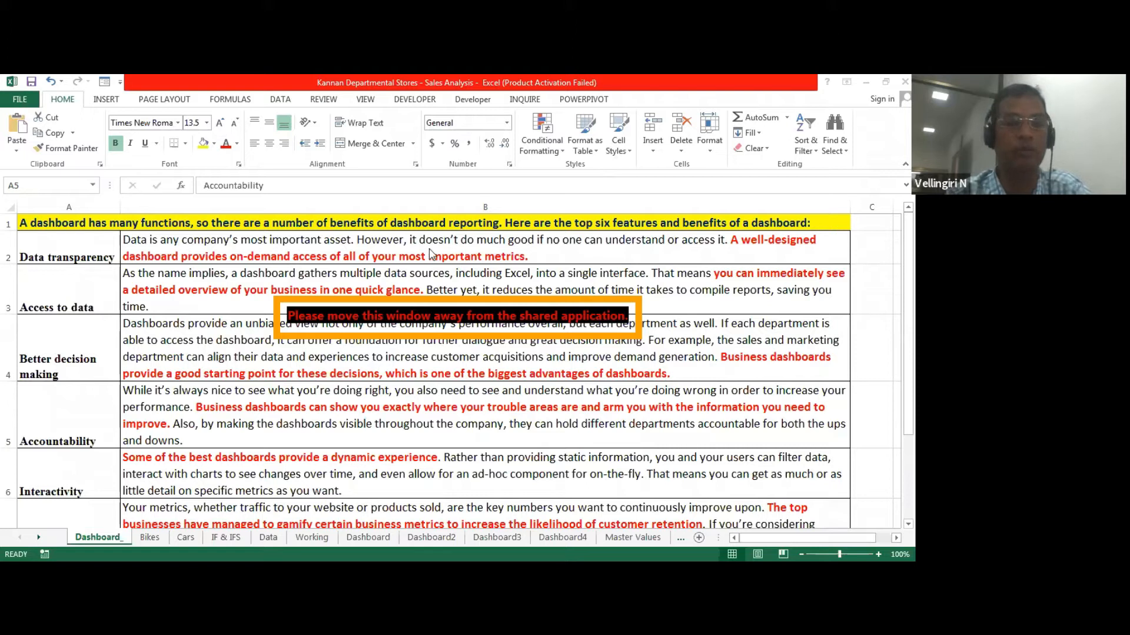
click(153, 539)
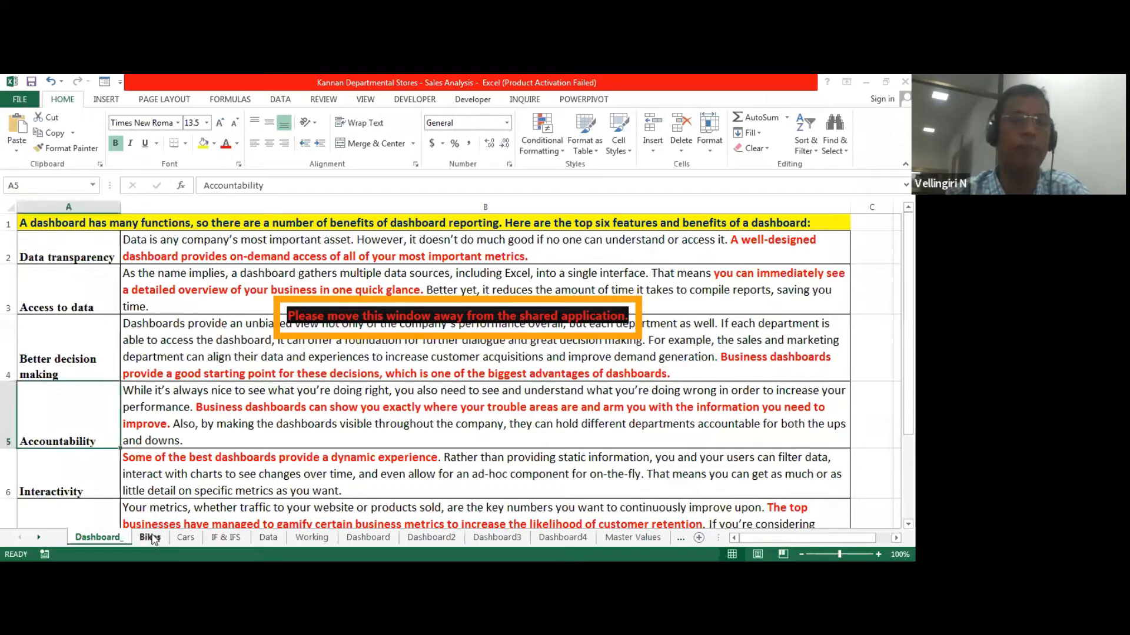
click(152, 539)
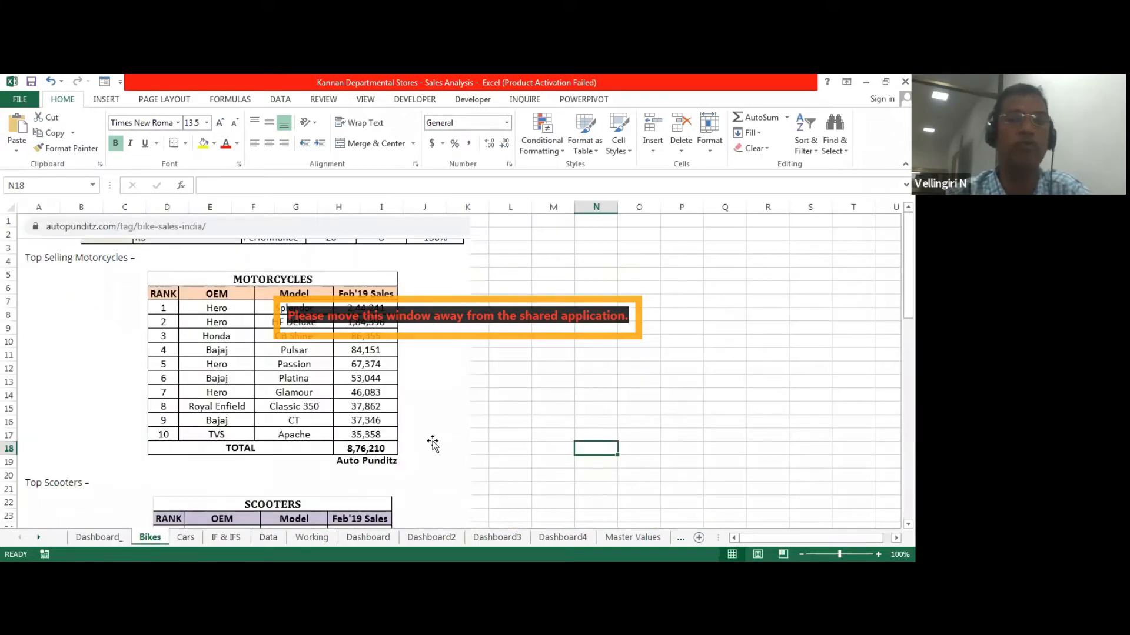
click(470, 418)
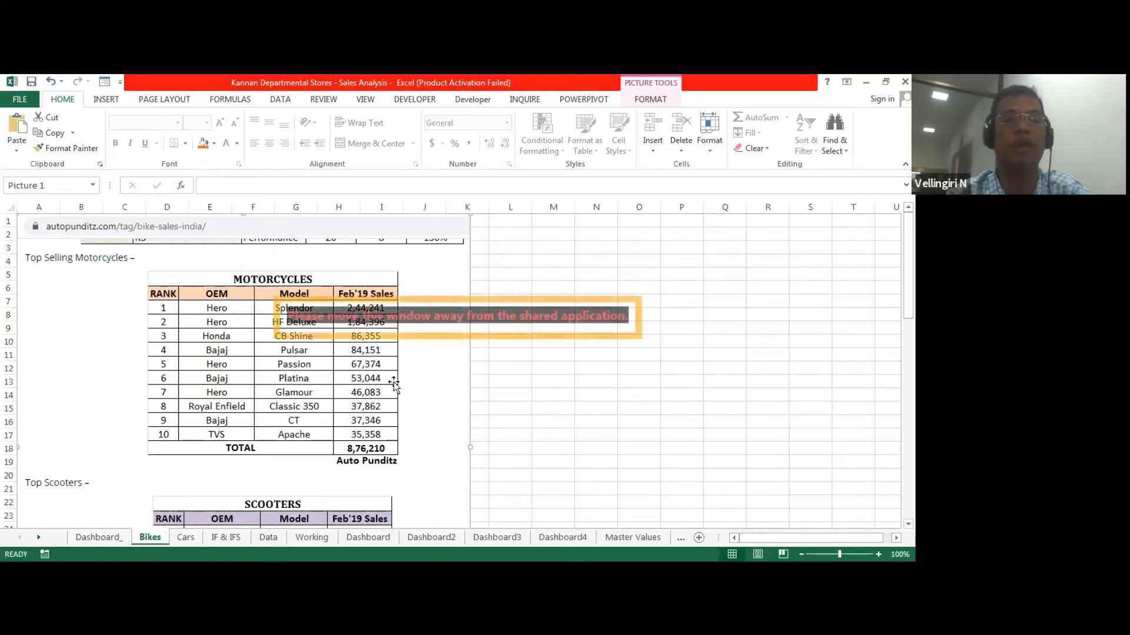
double_click(417, 300)
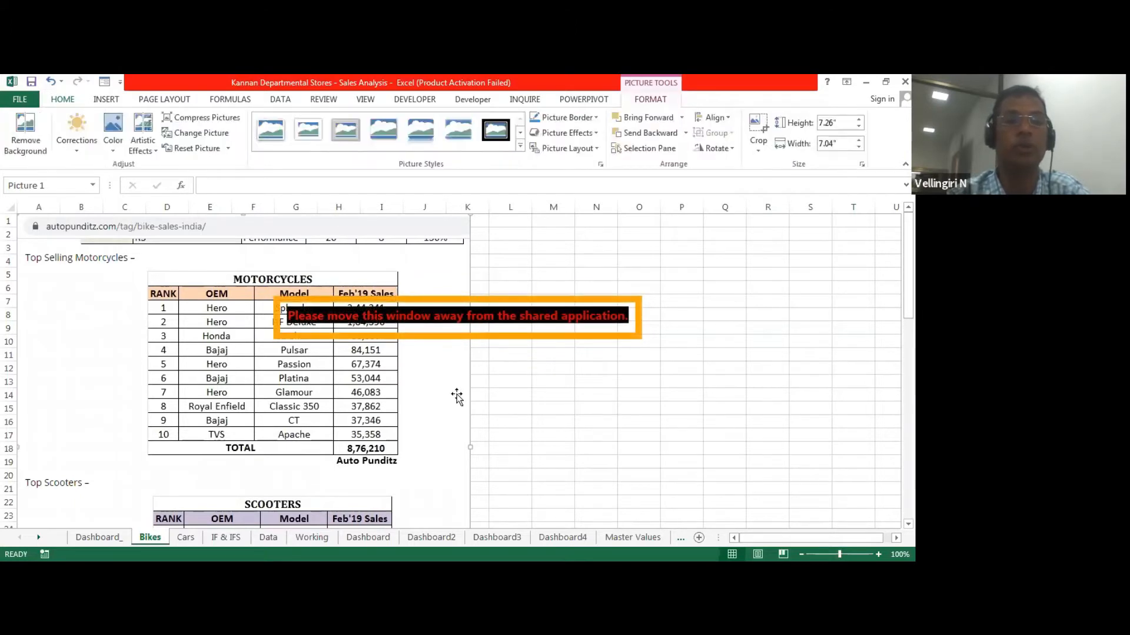
scroll(463, 404, down, 1)
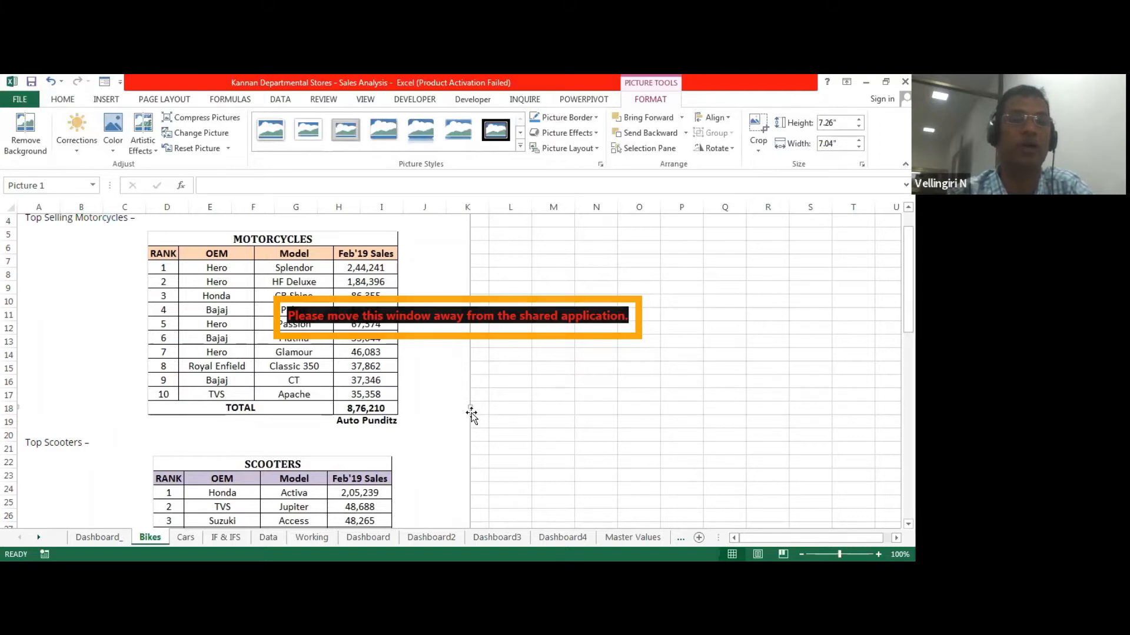
scroll(472, 415, down, 1)
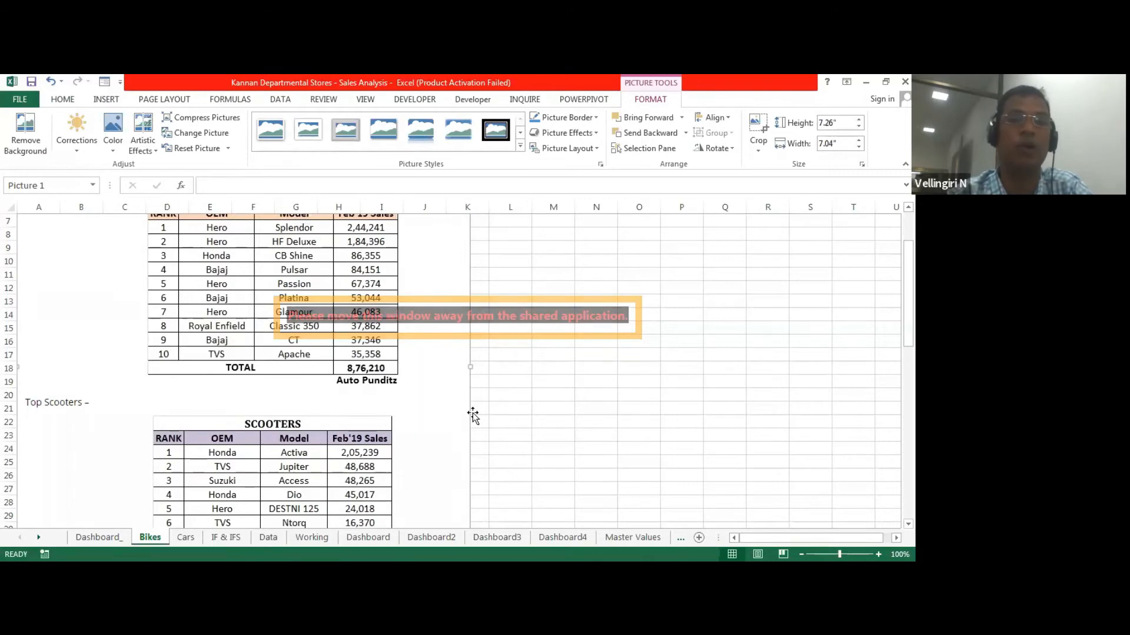
scroll(472, 415, up, 1)
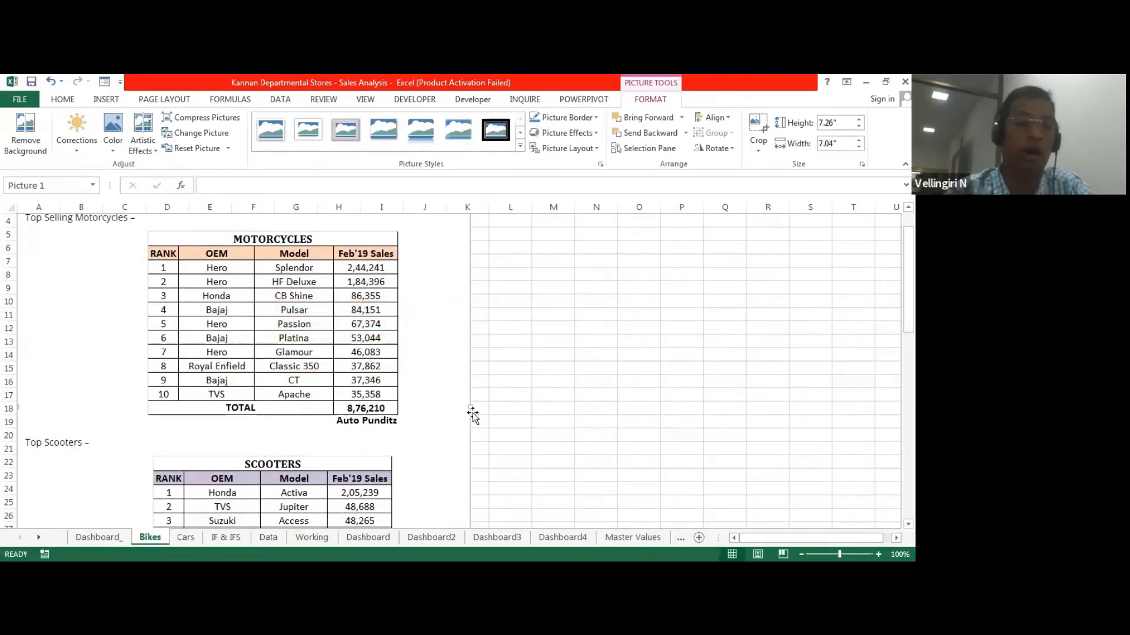
scroll(474, 413, up, 1)
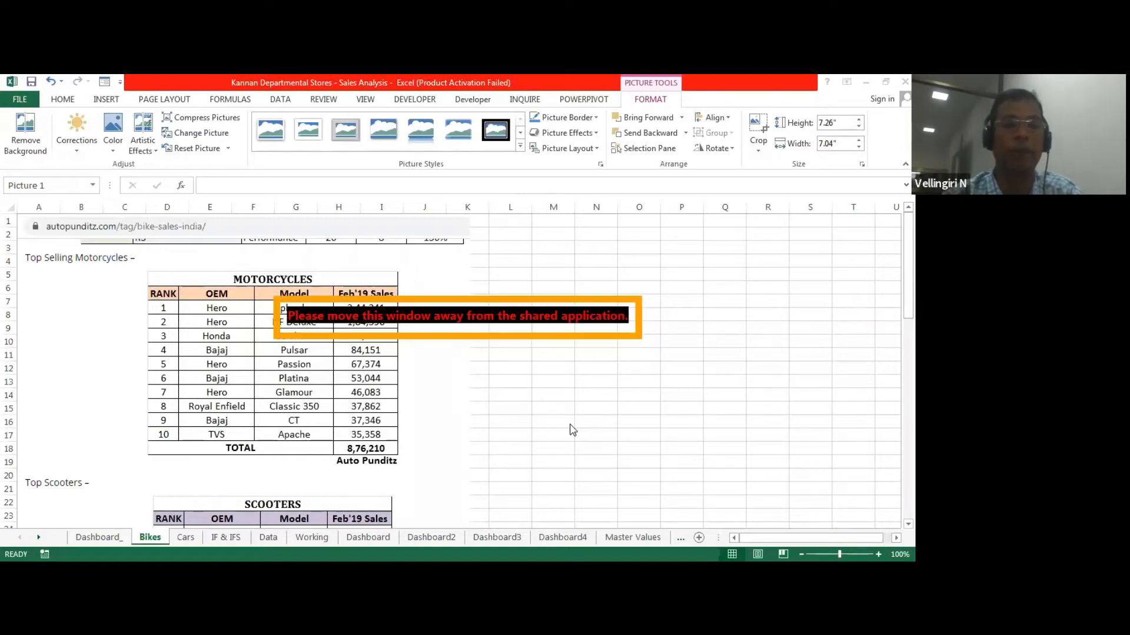
scroll(522, 411, down, 4)
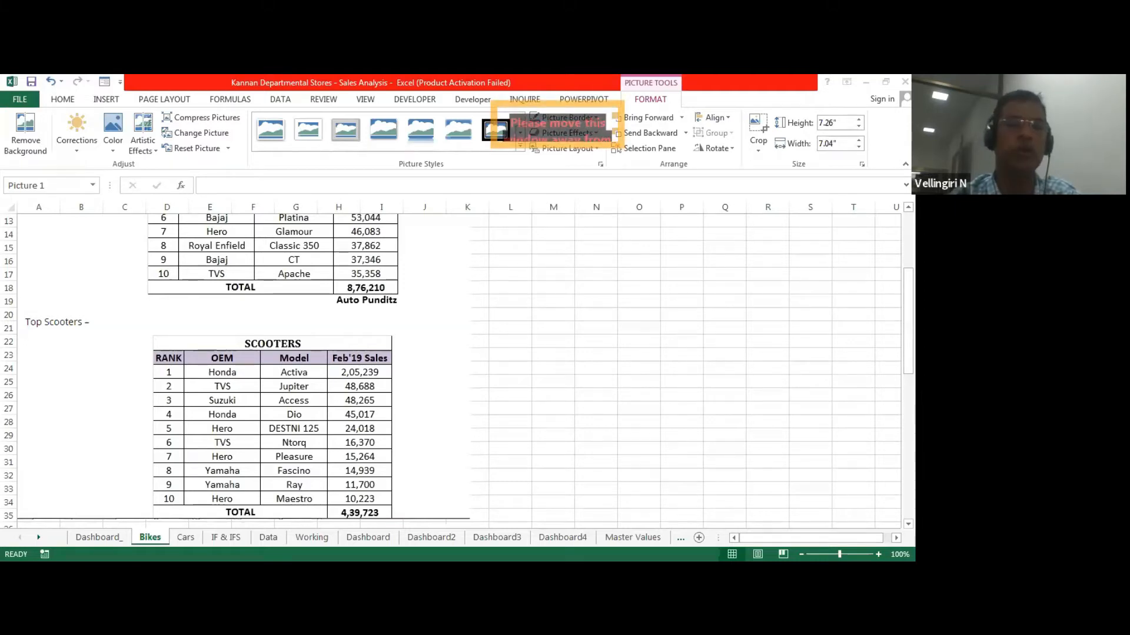
View the Cars sheet briefly, then look at the SUM formula example and the student fee data on the IF & IFS sheet.
key(ctrl+Page_Down)
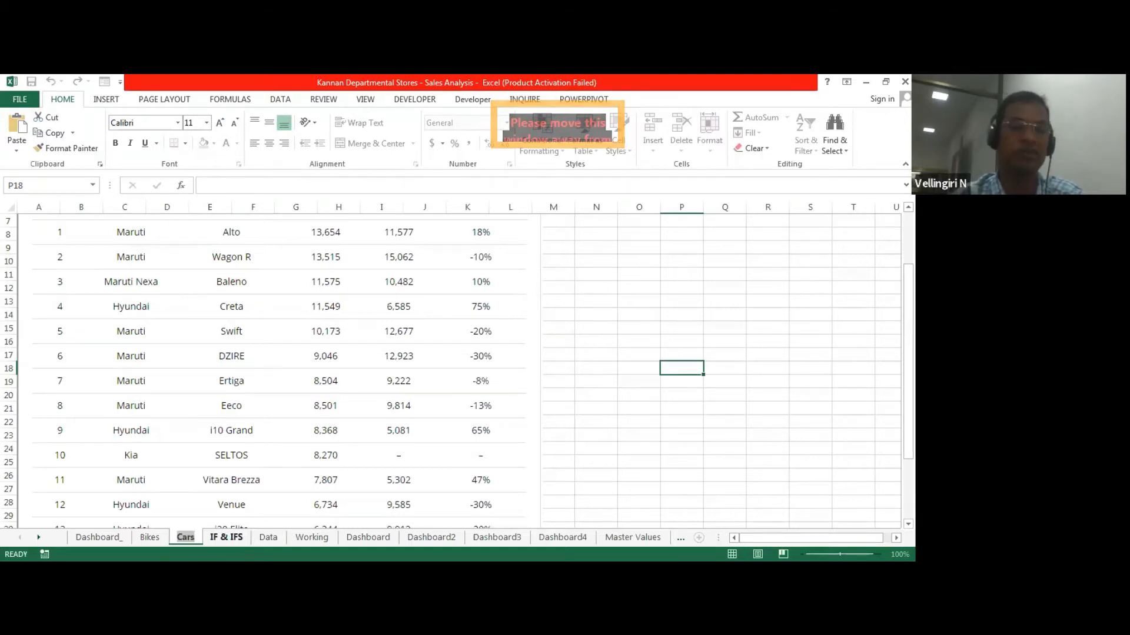
click(225, 537)
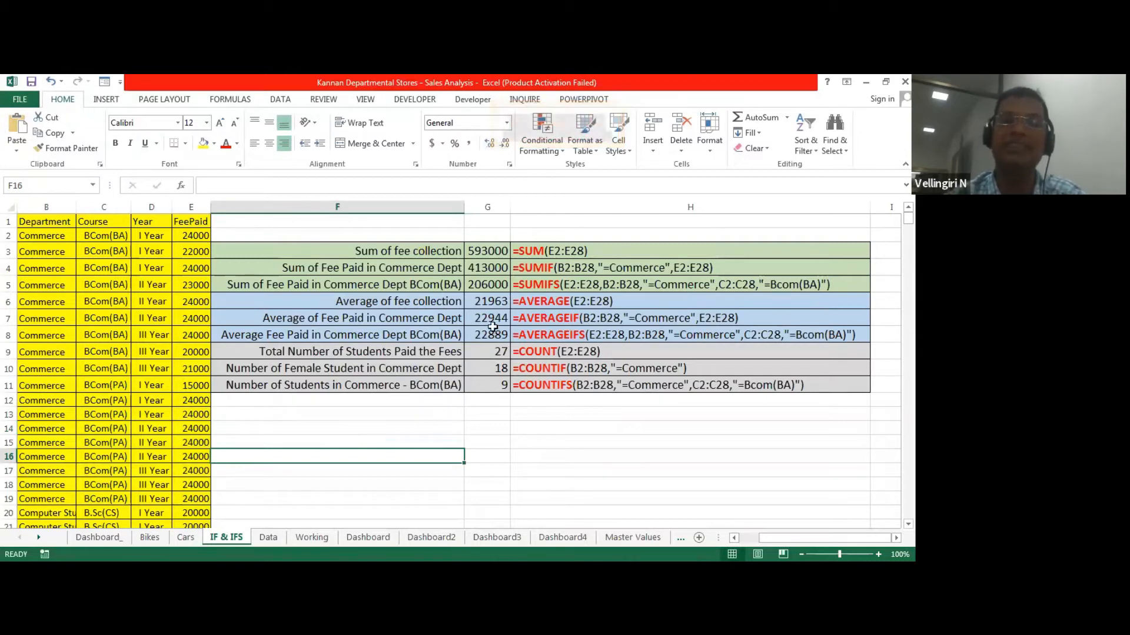
click(535, 253)
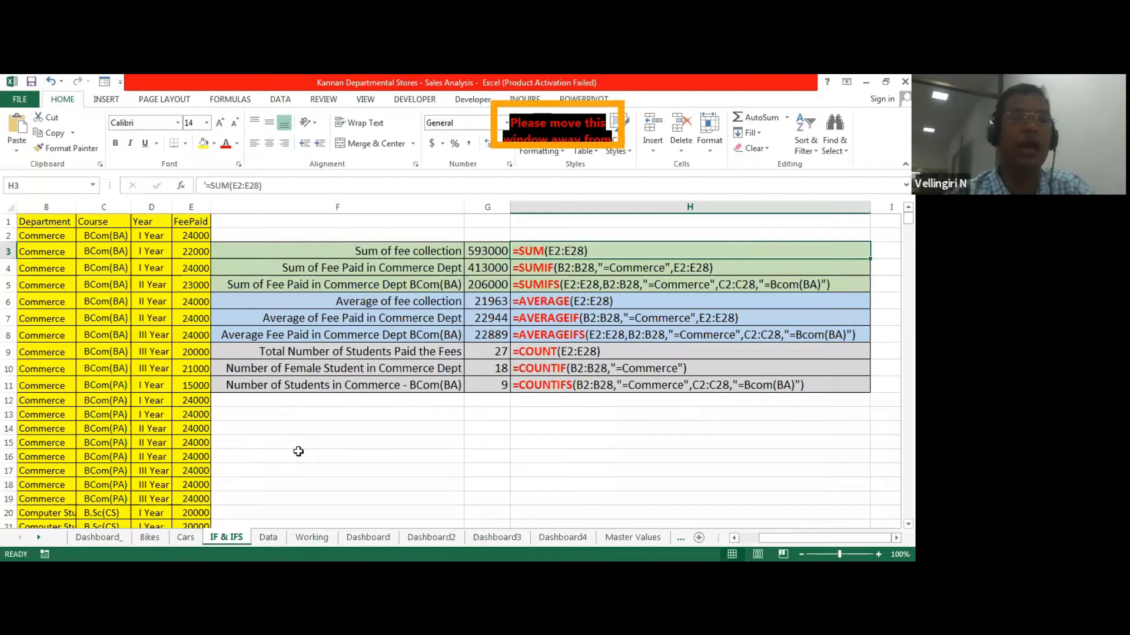
click(37, 227)
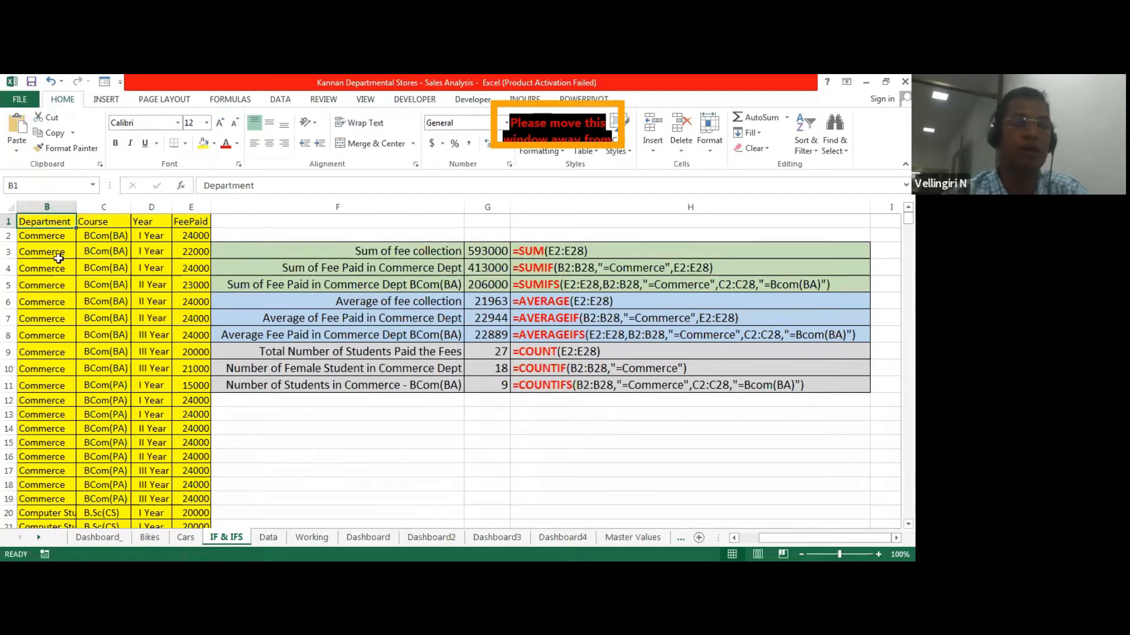
click(93, 277)
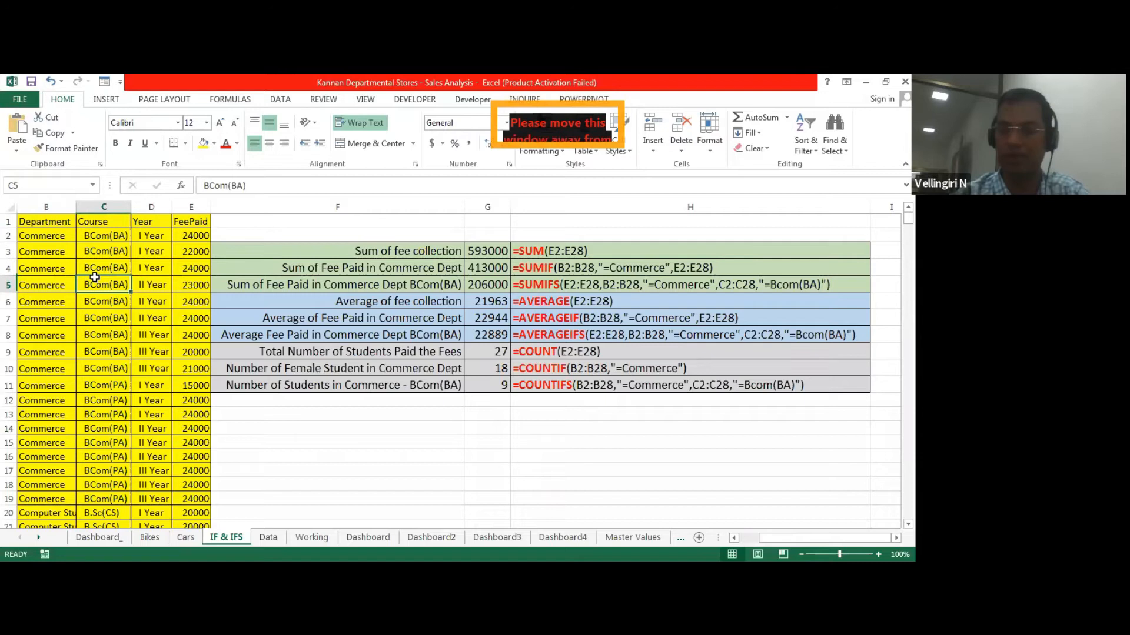
key(Left)
key(Left)
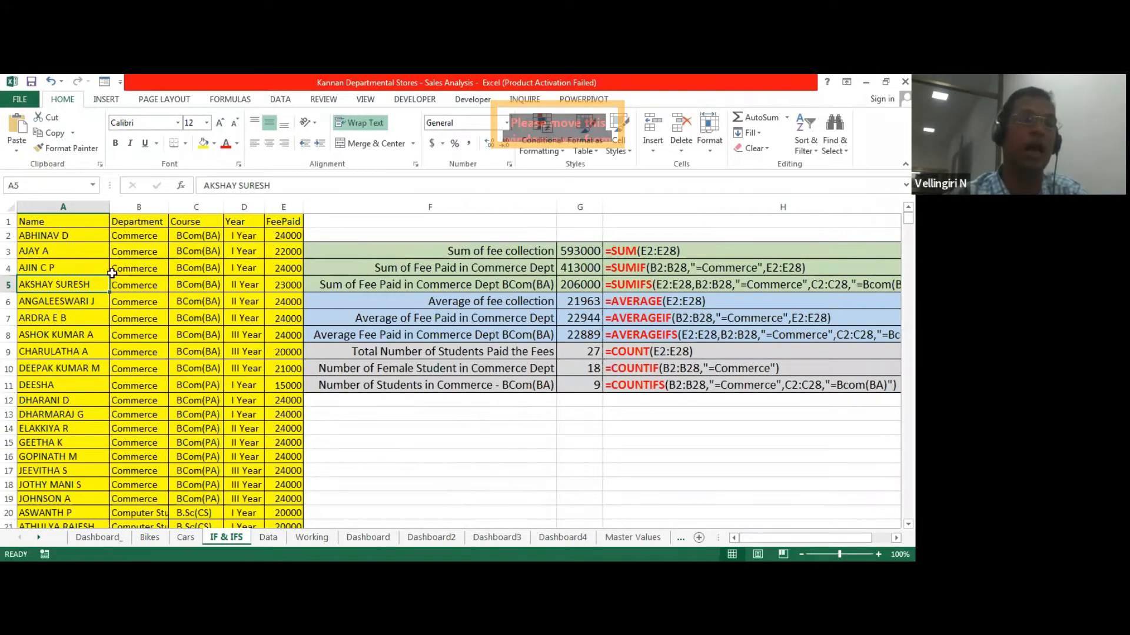
Review the student table's Name, Department, Course, Year and FeePaid columns down to the last record.
click(32, 221)
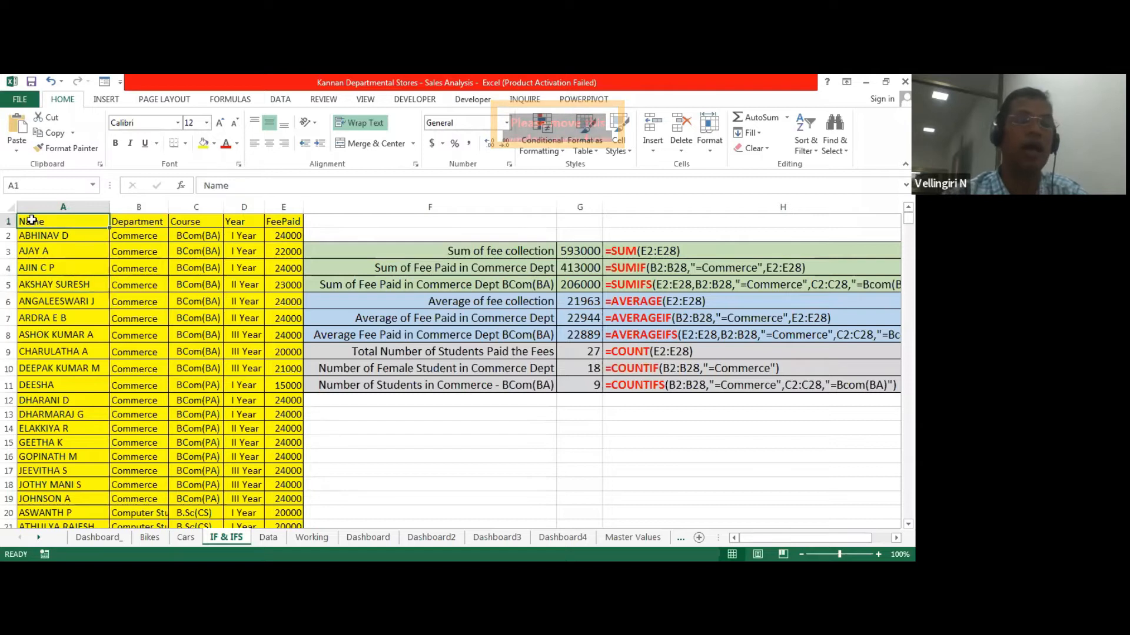
click(144, 224)
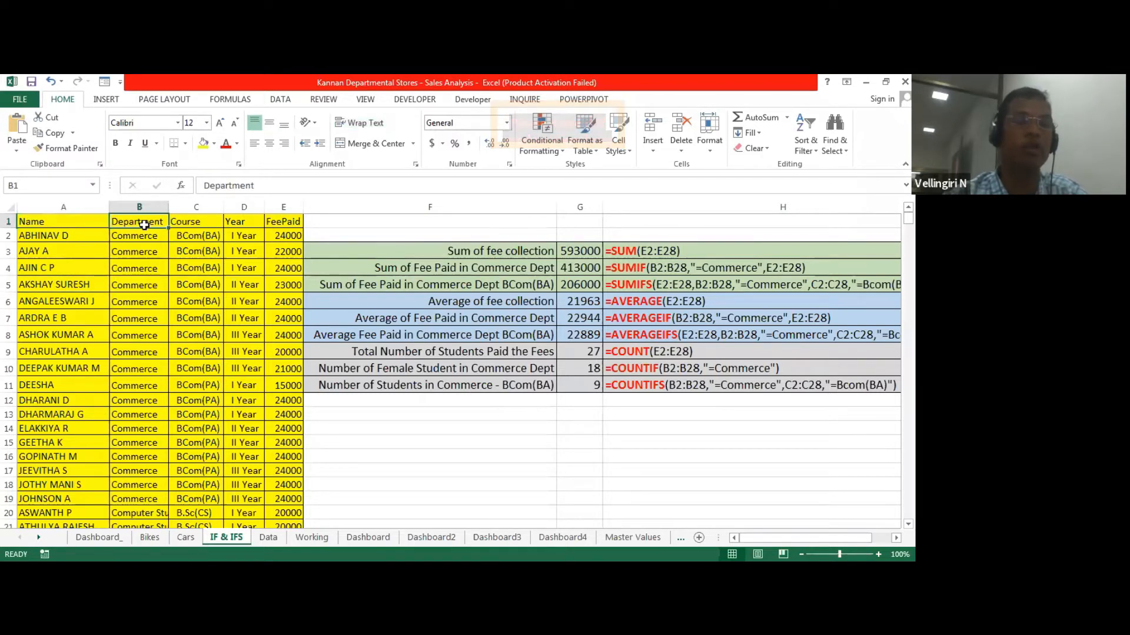
click(205, 224)
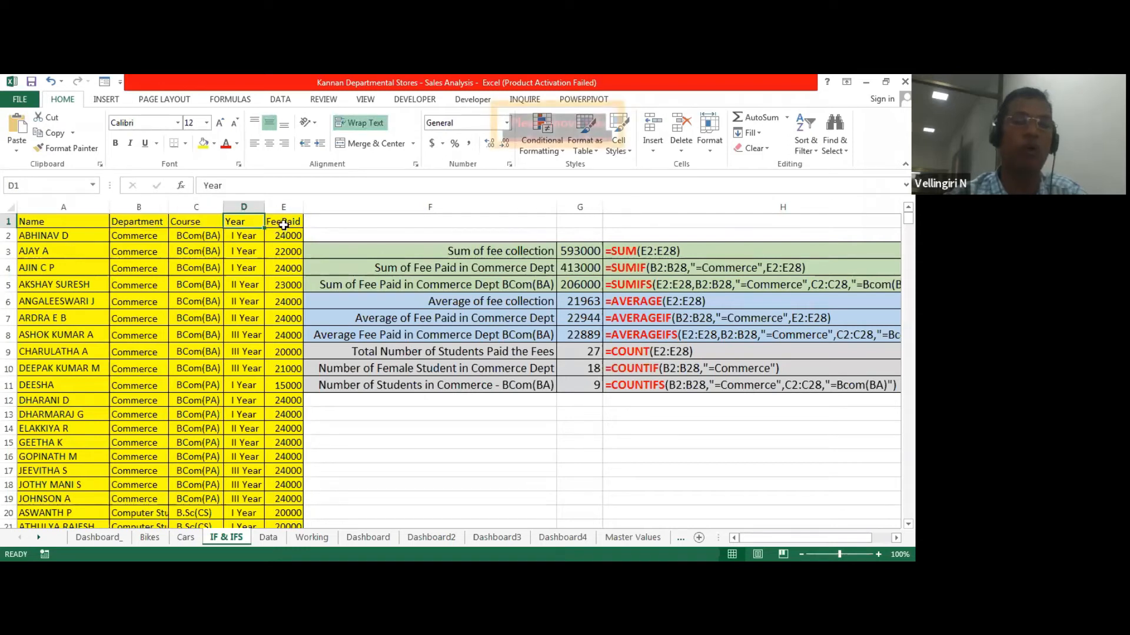
click(259, 222)
click(285, 223)
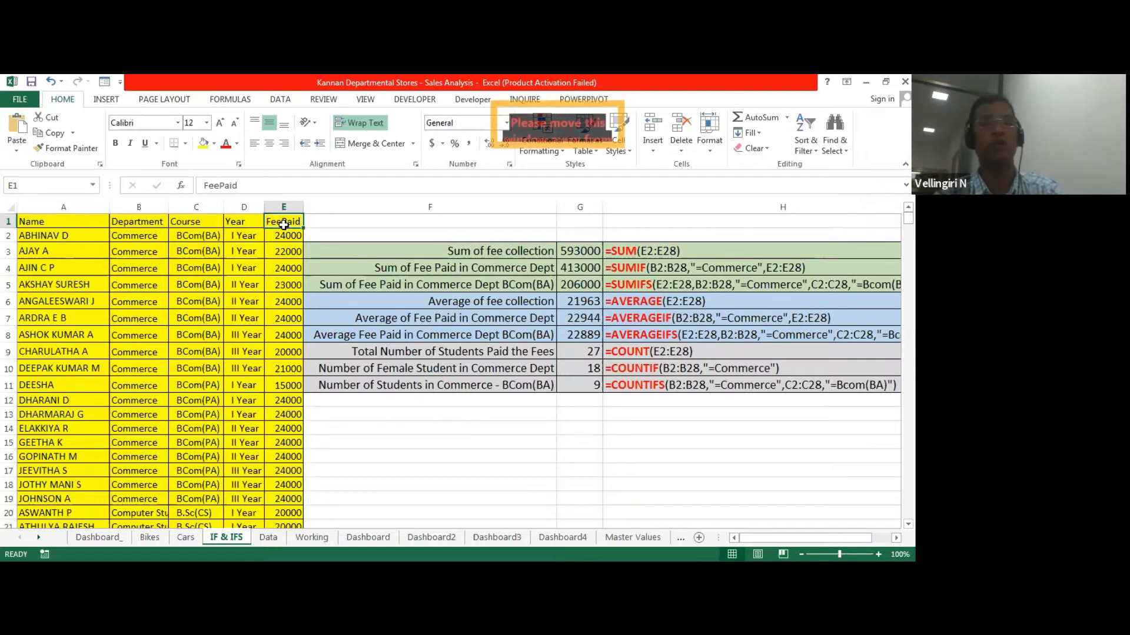
scroll(246, 260, down, 2)
scroll(246, 260, down, 2)
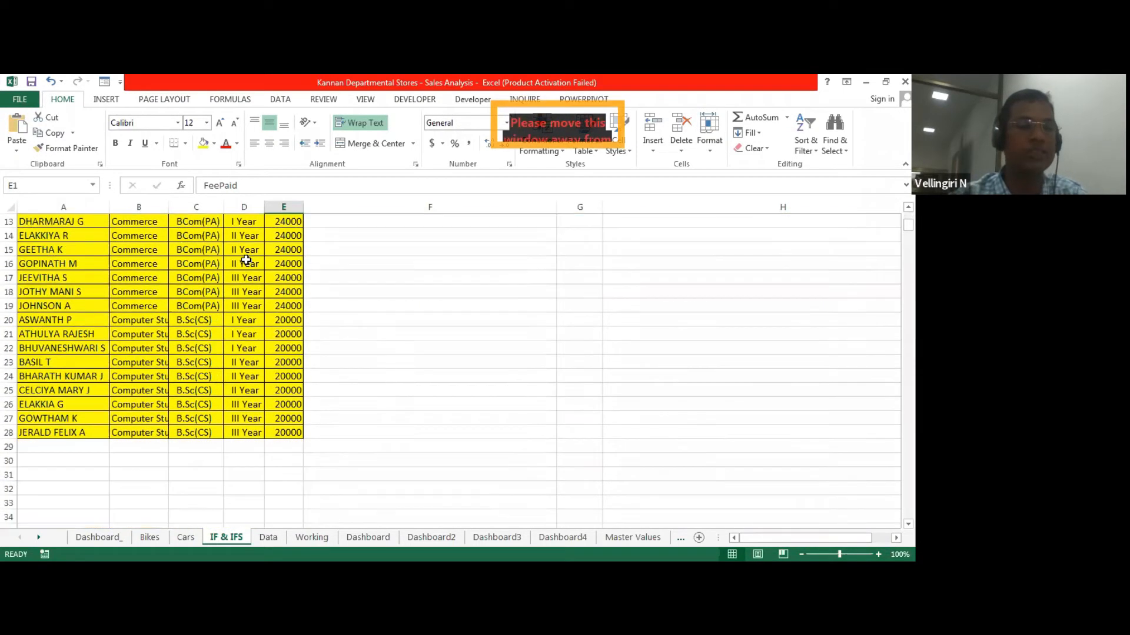
scroll(246, 259, up, 4)
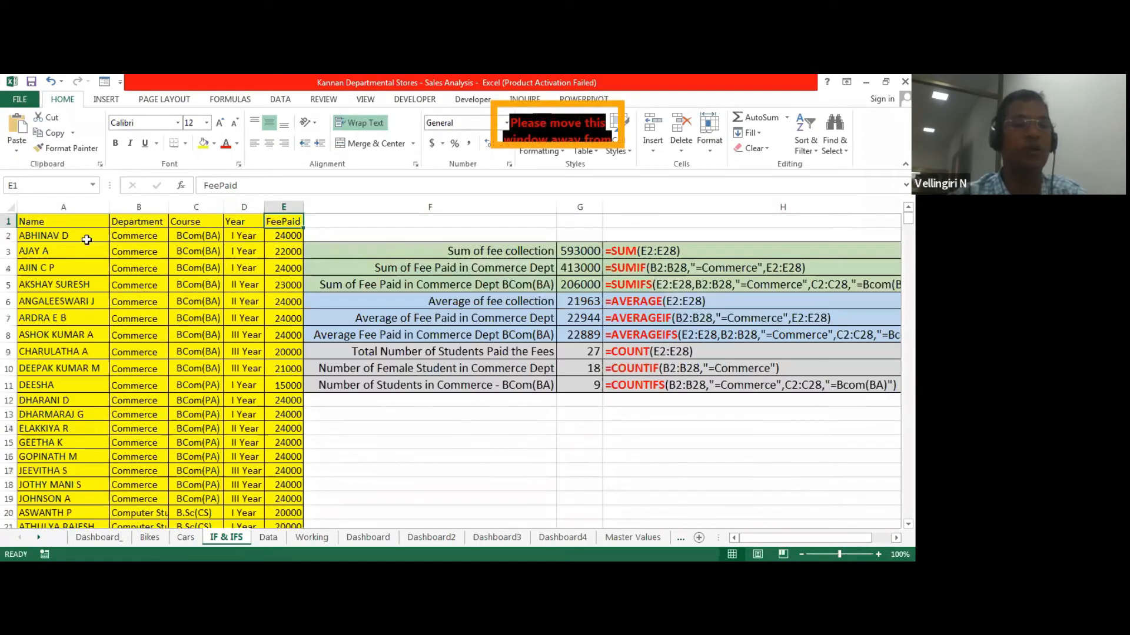
Compare the Commerce and Computer Studies entries in the student table's Department column.
click(52, 225)
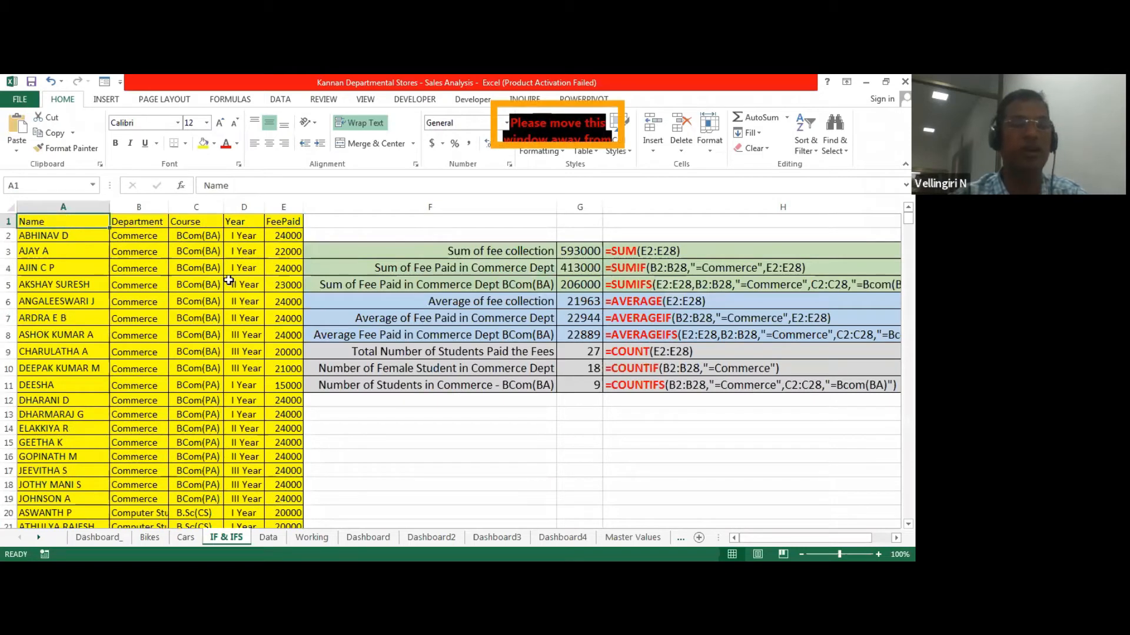
click(140, 237)
scroll(157, 269, down, 1)
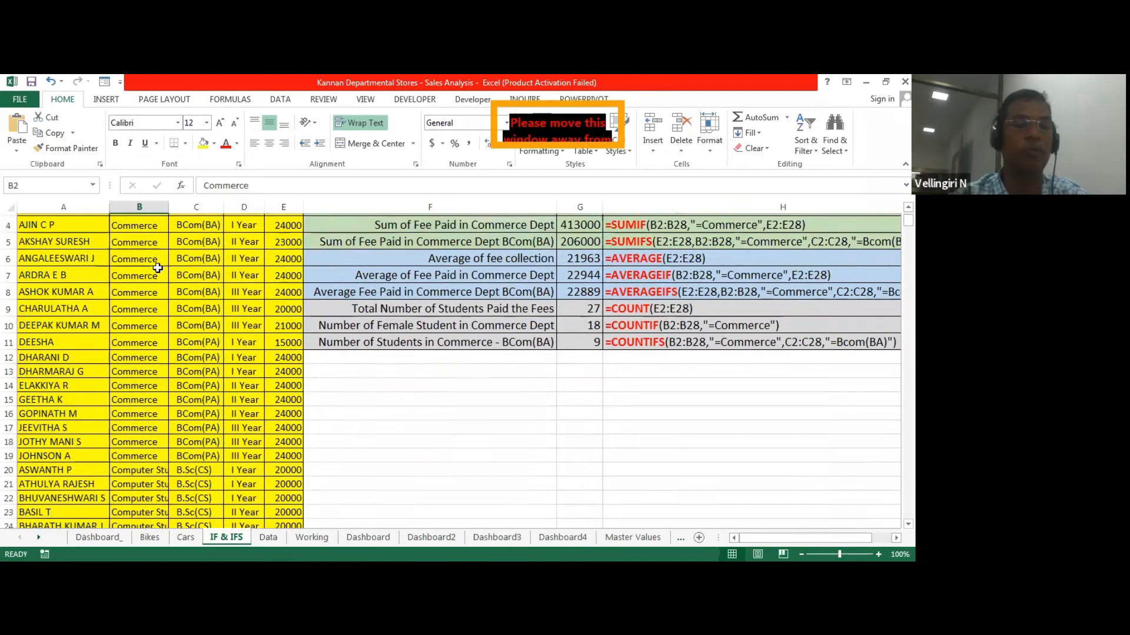
scroll(157, 268, down, 2)
click(151, 385)
scroll(265, 341, up, 2)
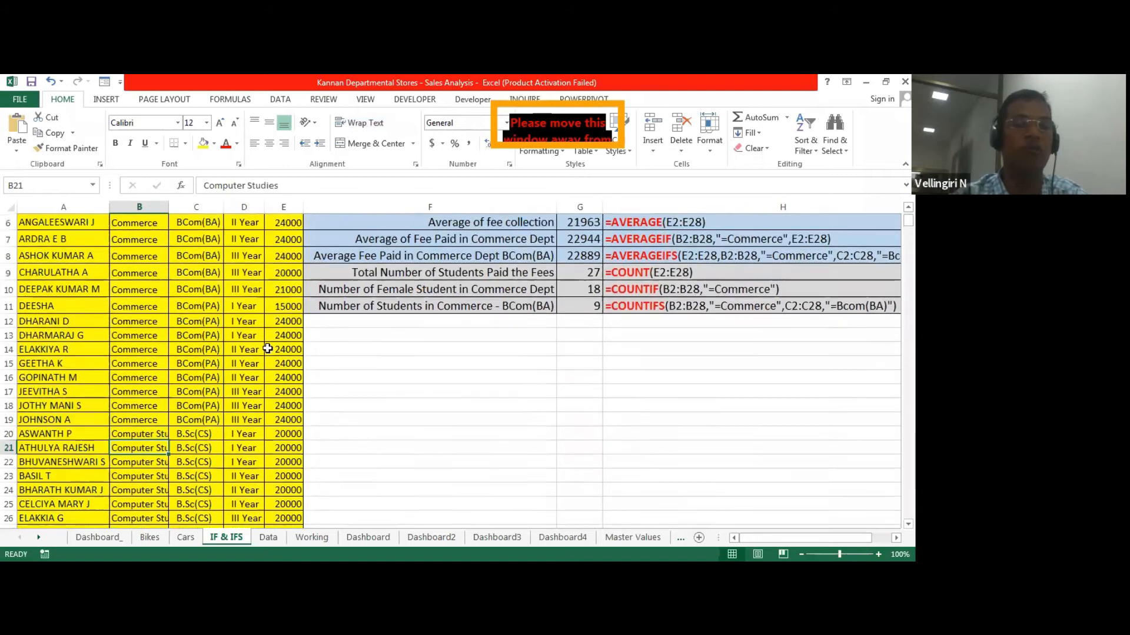
scroll(267, 348, up, 2)
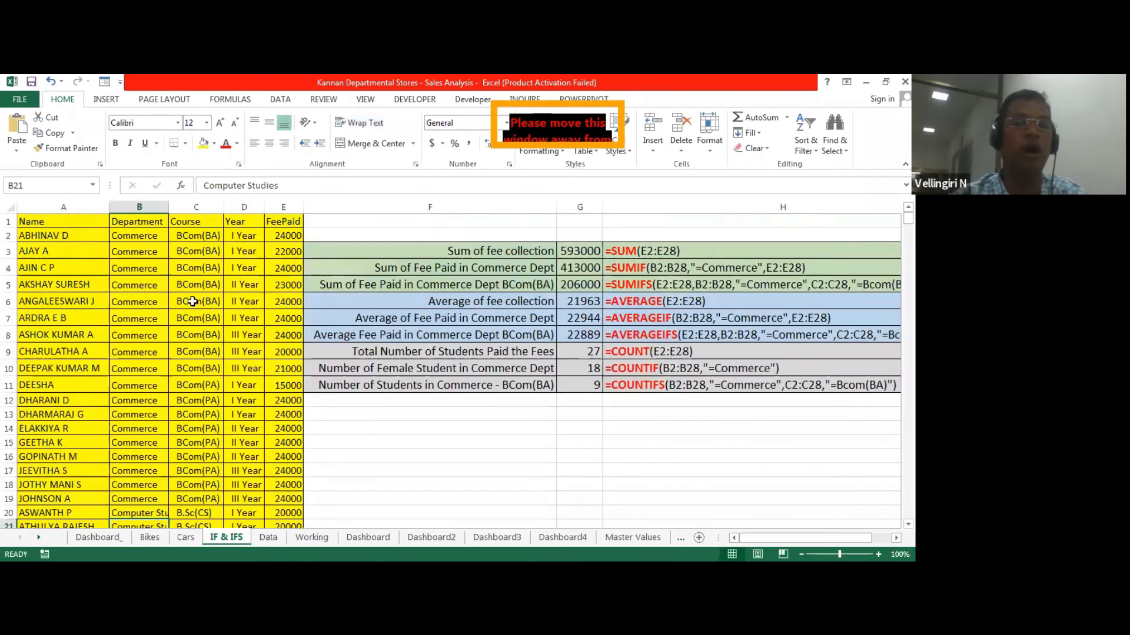
Compare the BCom(BA), BCom(PA) and B.Sc(CS) entries in the student table's Course column.
click(203, 251)
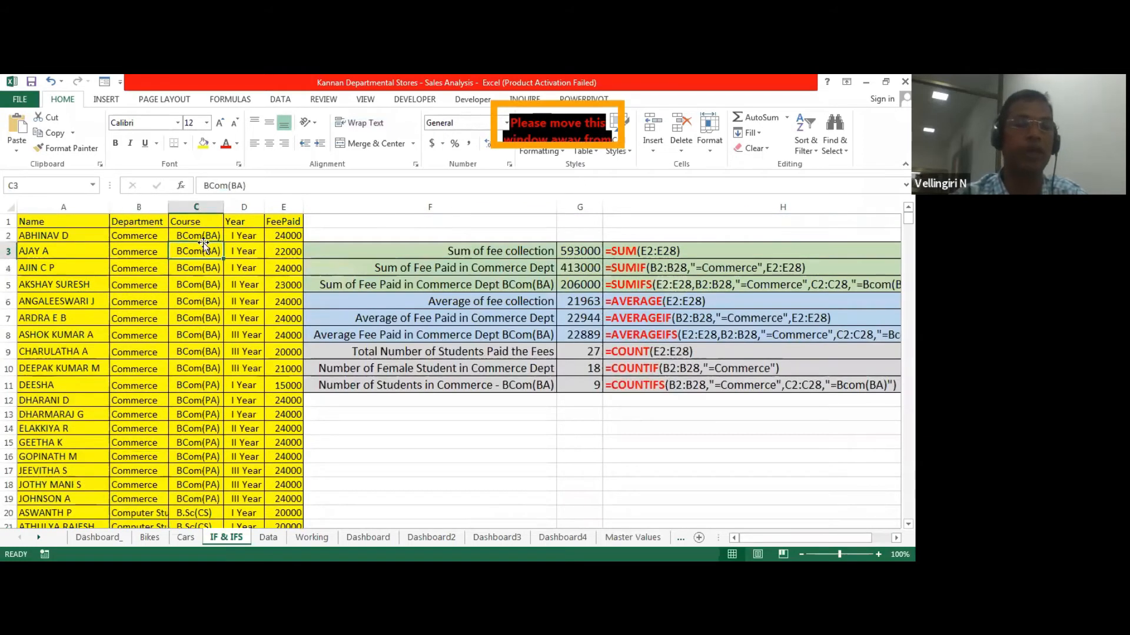
click(209, 401)
scroll(209, 402, down, 1)
scroll(209, 412, down, 1)
click(203, 431)
scroll(266, 407, up, 2)
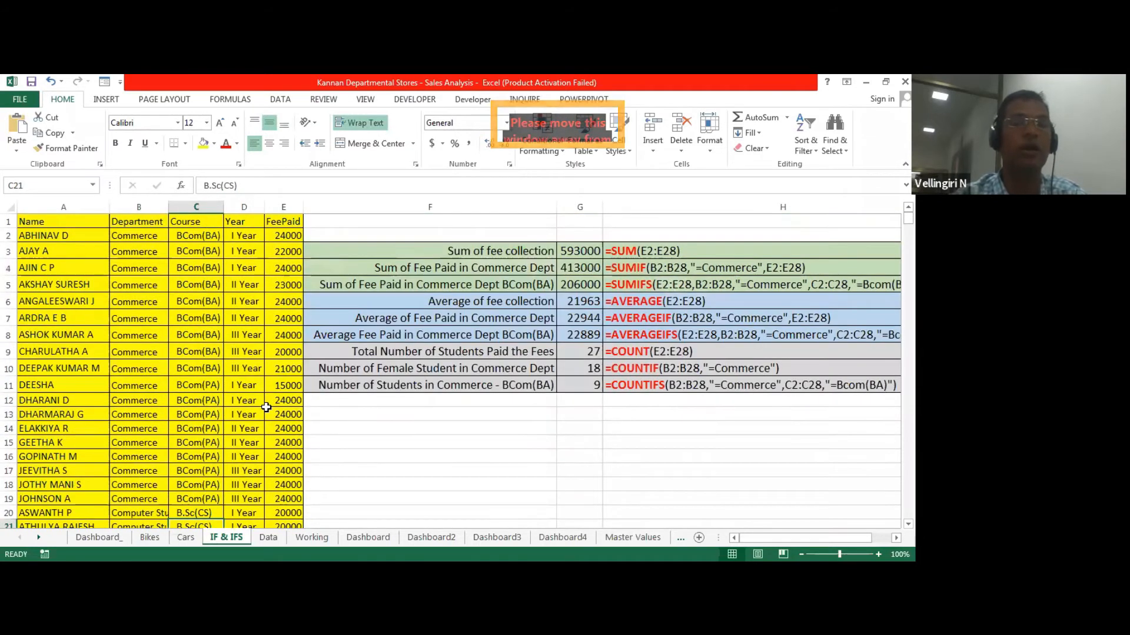
Compare the I Year, II Year and III Year entries in the student table's Year column.
click(242, 237)
click(243, 288)
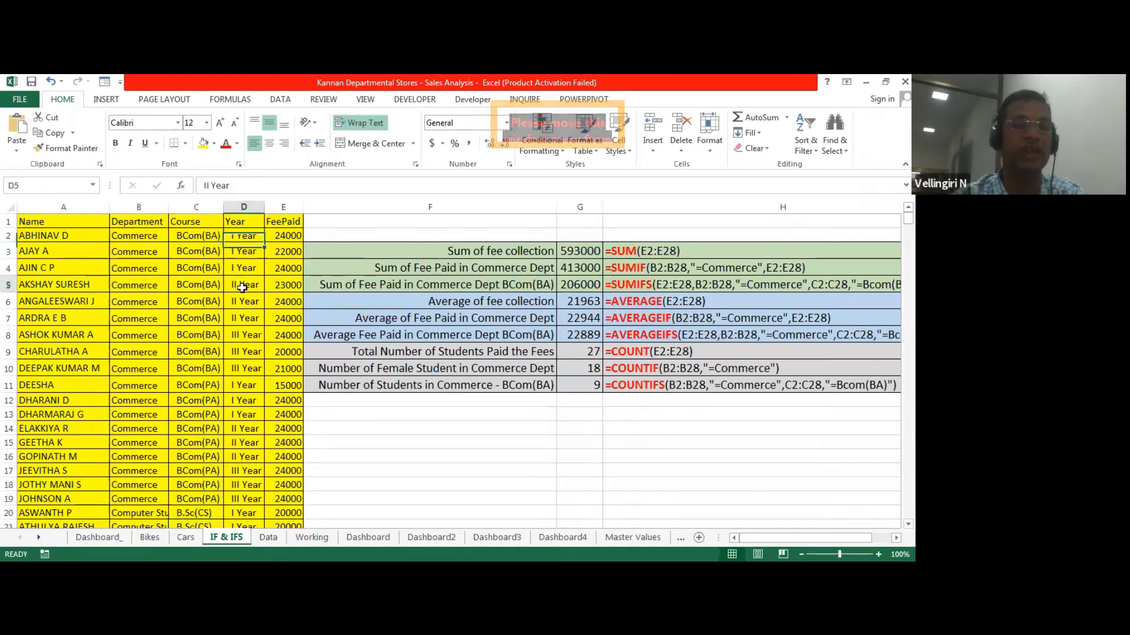
click(244, 334)
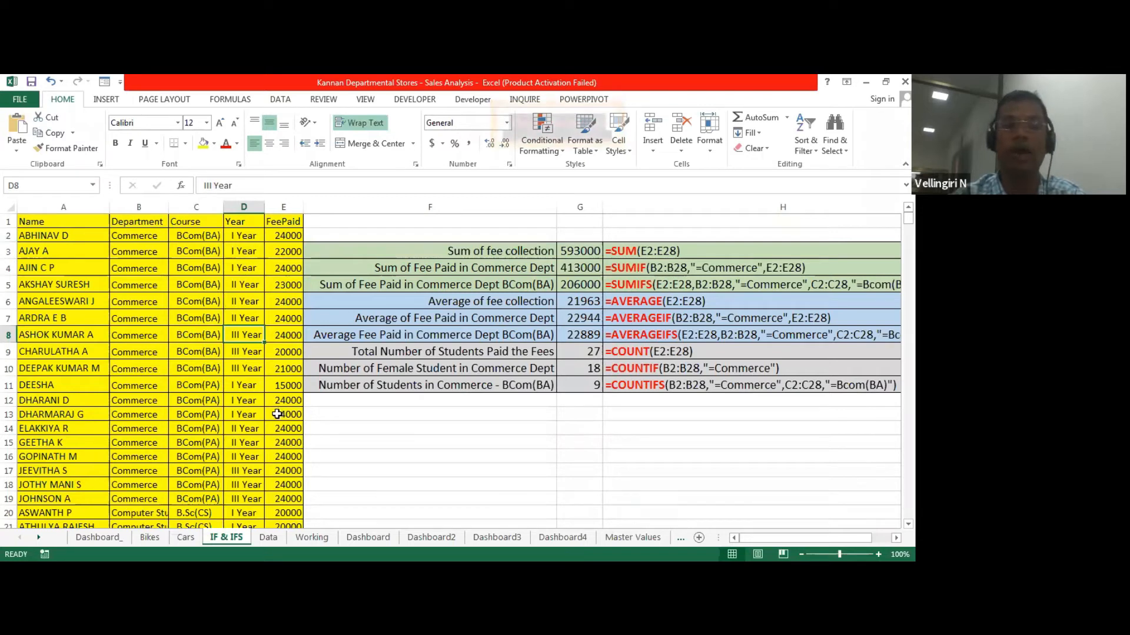
Look through the B.Sc(CS) student records down to the last row, and return to the start of the table.
scroll(152, 314, down, 1)
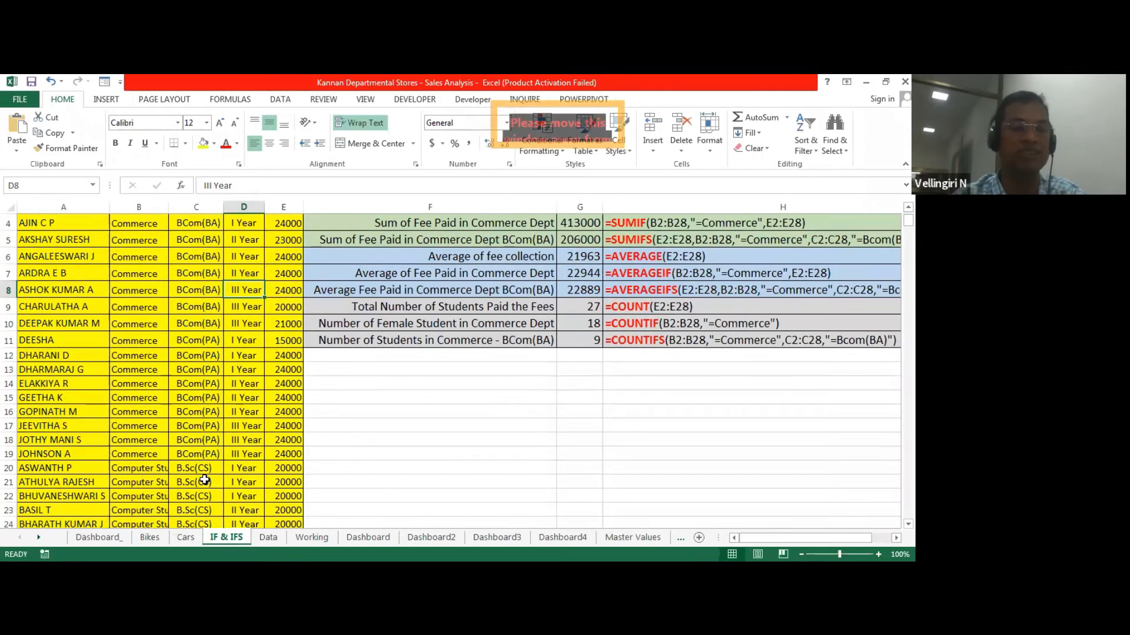
click(203, 482)
scroll(256, 470, down, 1)
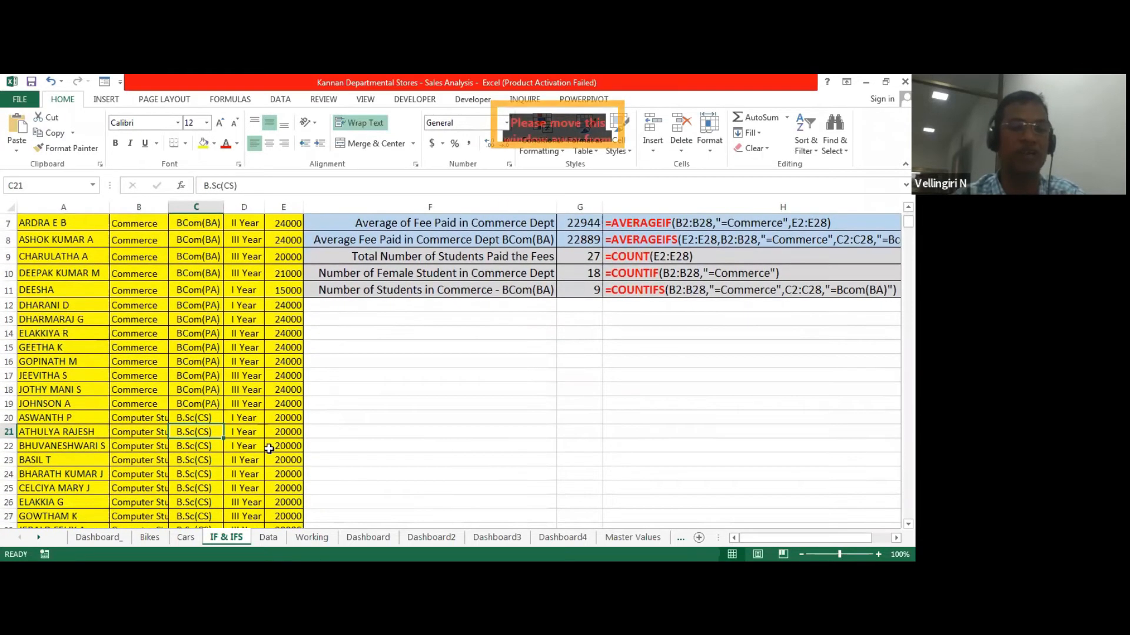
scroll(269, 449, up, 2)
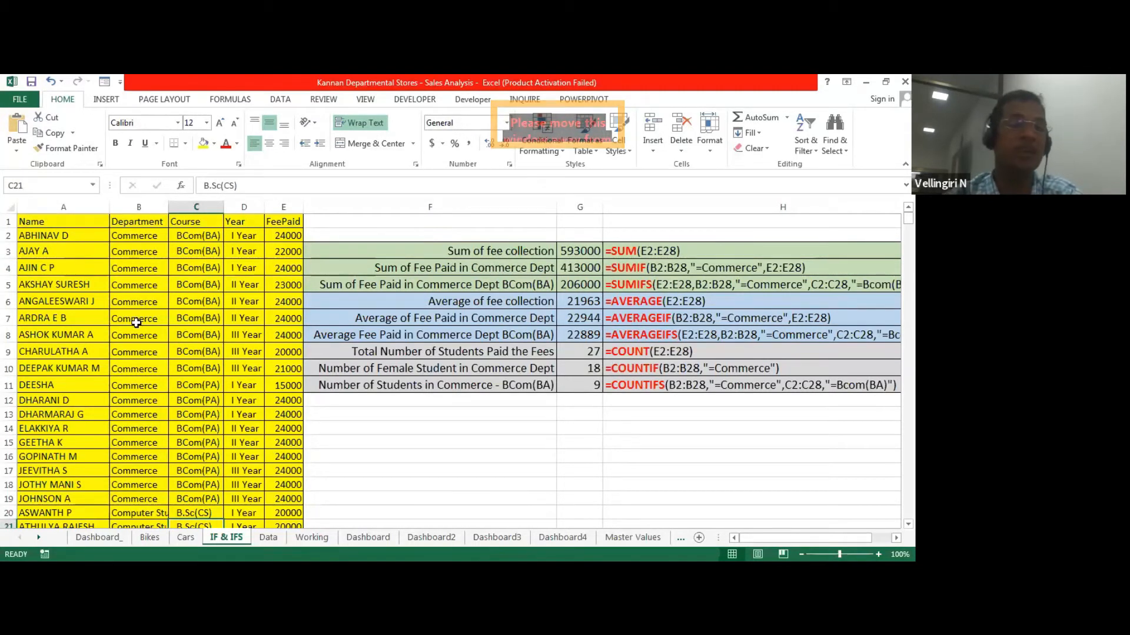
scroll(136, 322, down, 4)
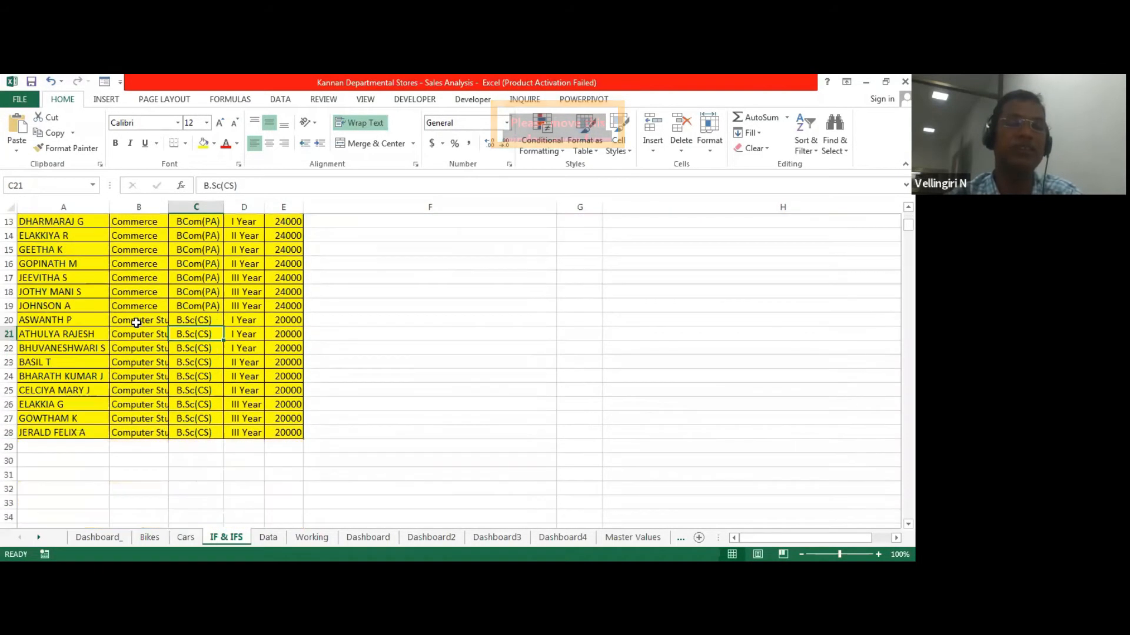
scroll(136, 322, up, 4)
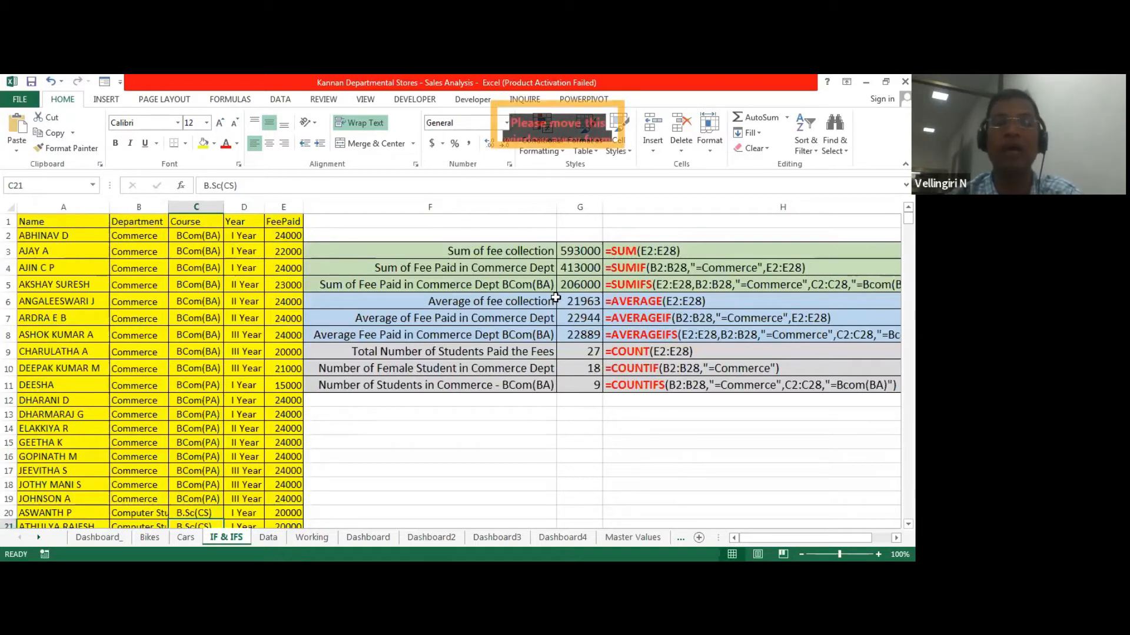
Examine the SUM formula in G3 and its E2:E28 range against the formula text shown in H3.
click(577, 250)
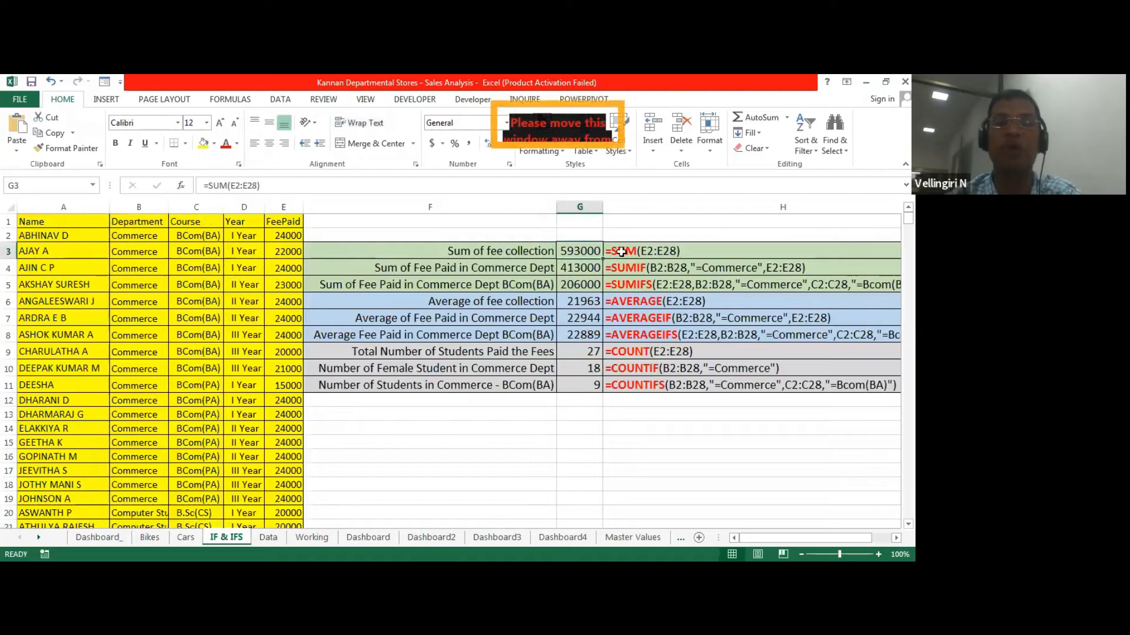
click(621, 252)
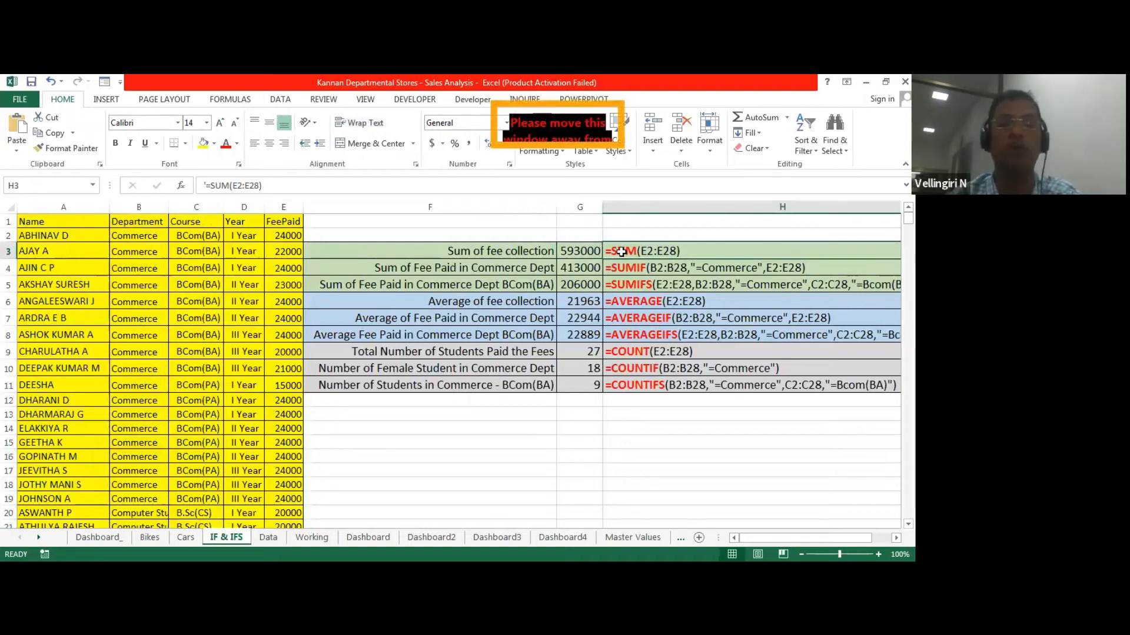
click(579, 251)
click(236, 186)
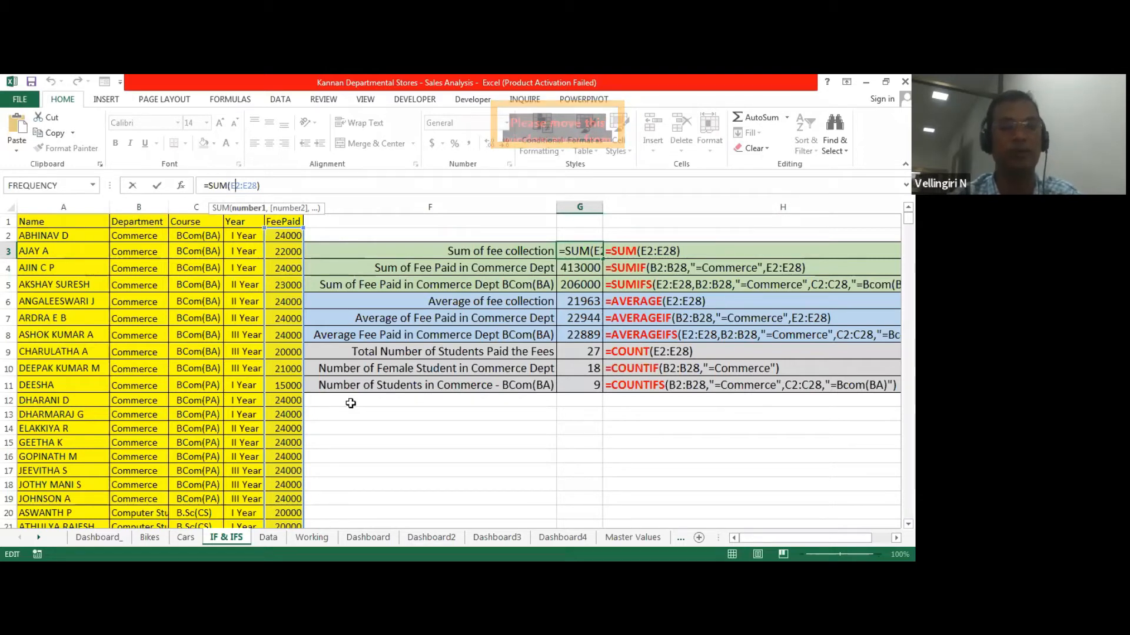
key(Return)
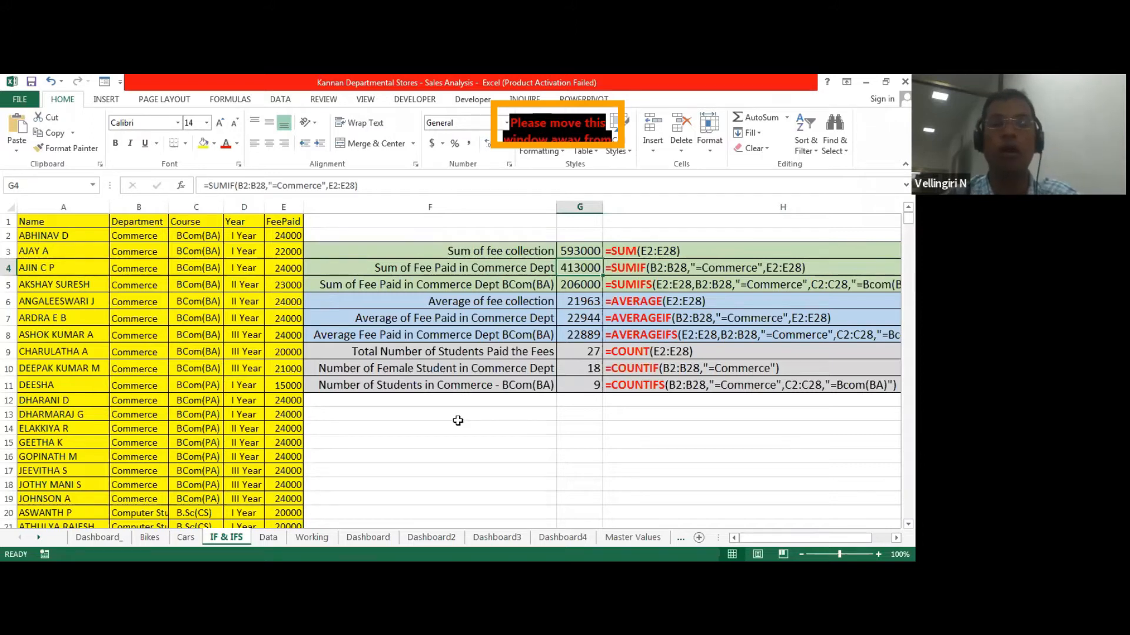
click(584, 253)
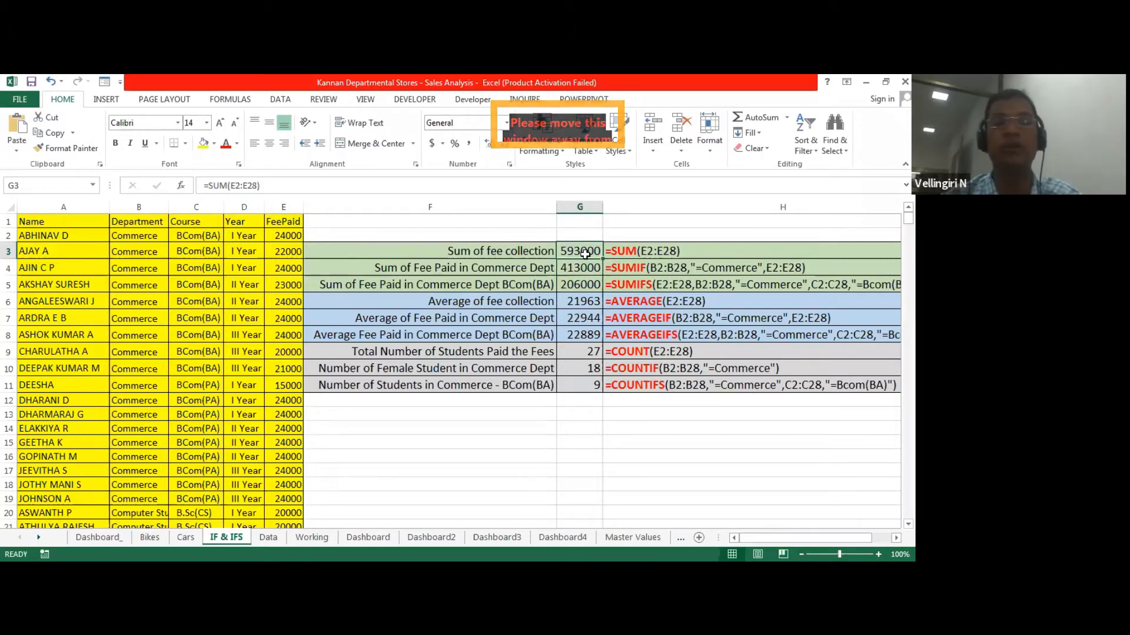
click(624, 255)
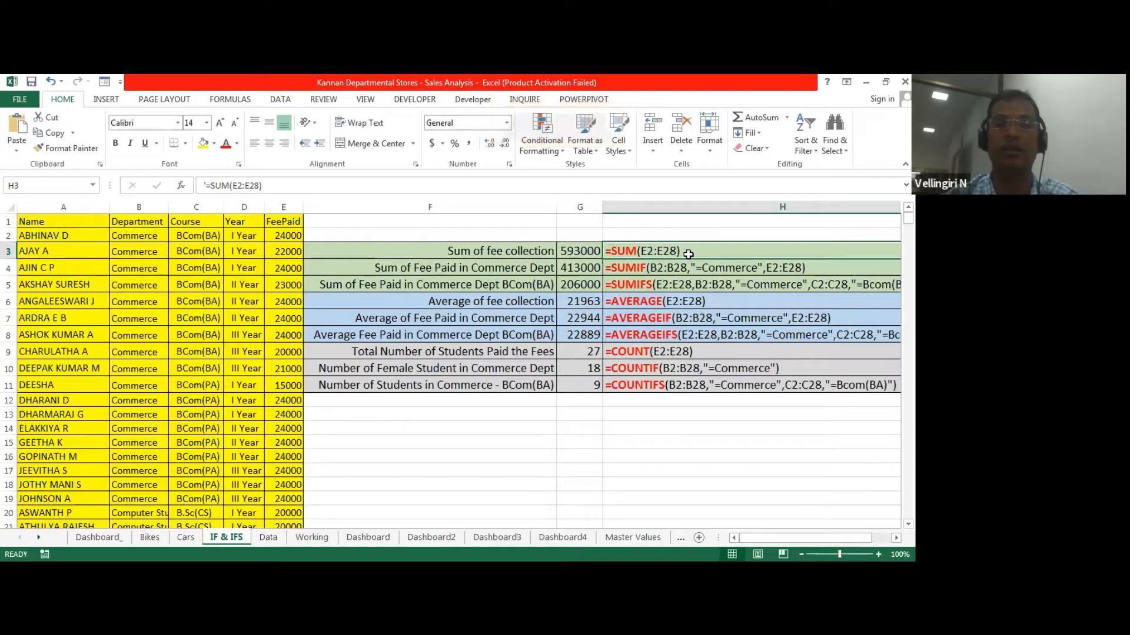
click(580, 253)
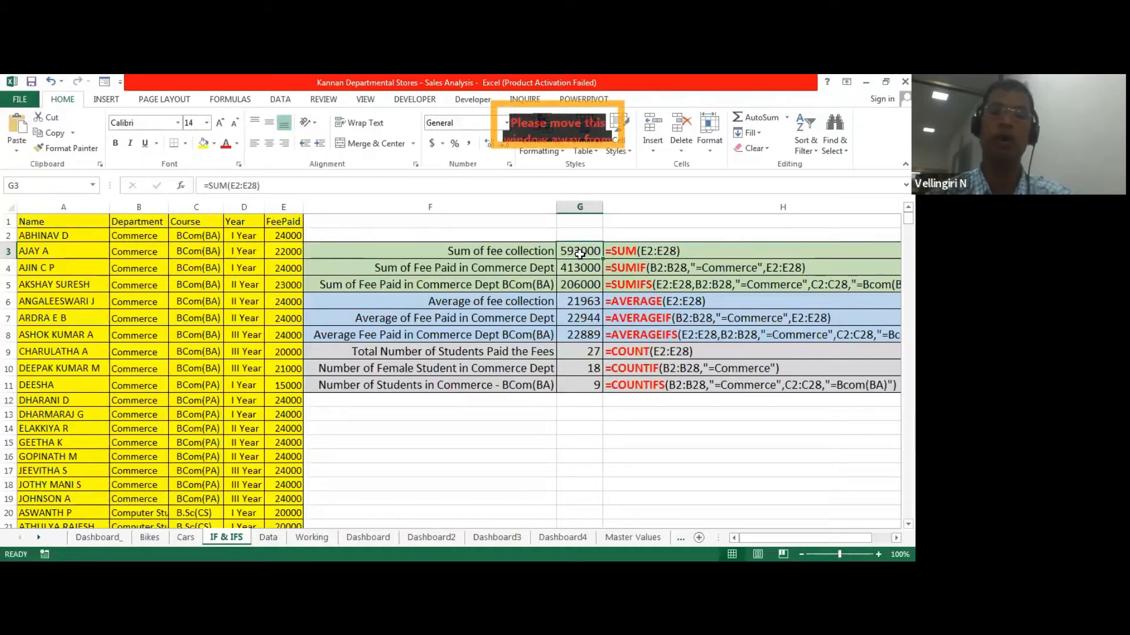
Relate the Commerce department fee sum in row 4 to its source data by selecting the records A2:E19 and the FeePaid cells E2:E19.
click(580, 268)
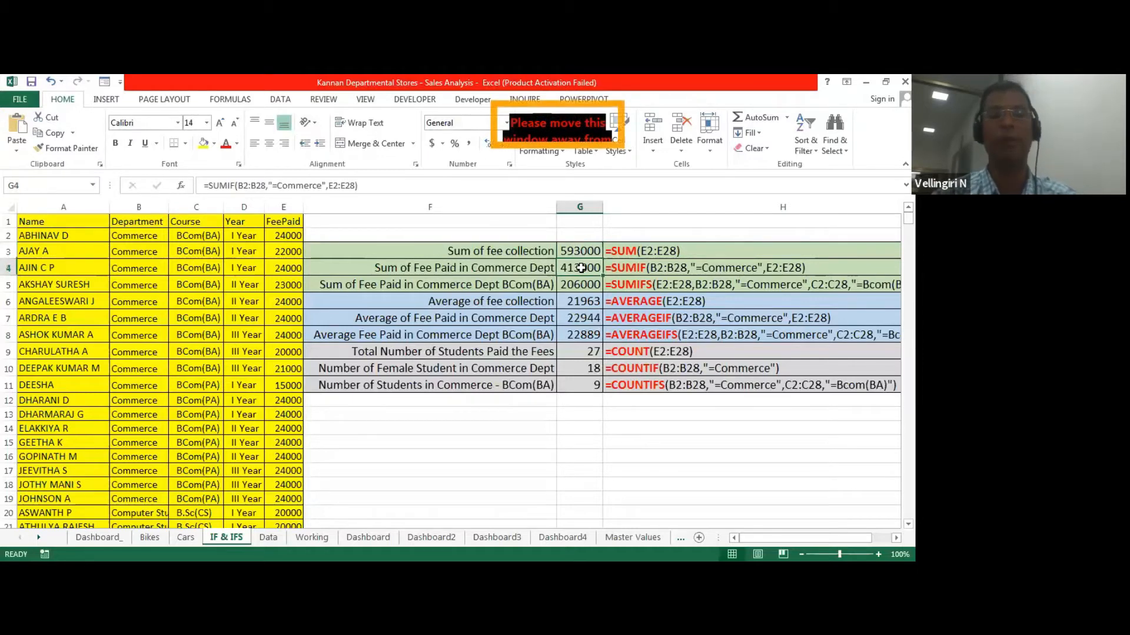
click(481, 269)
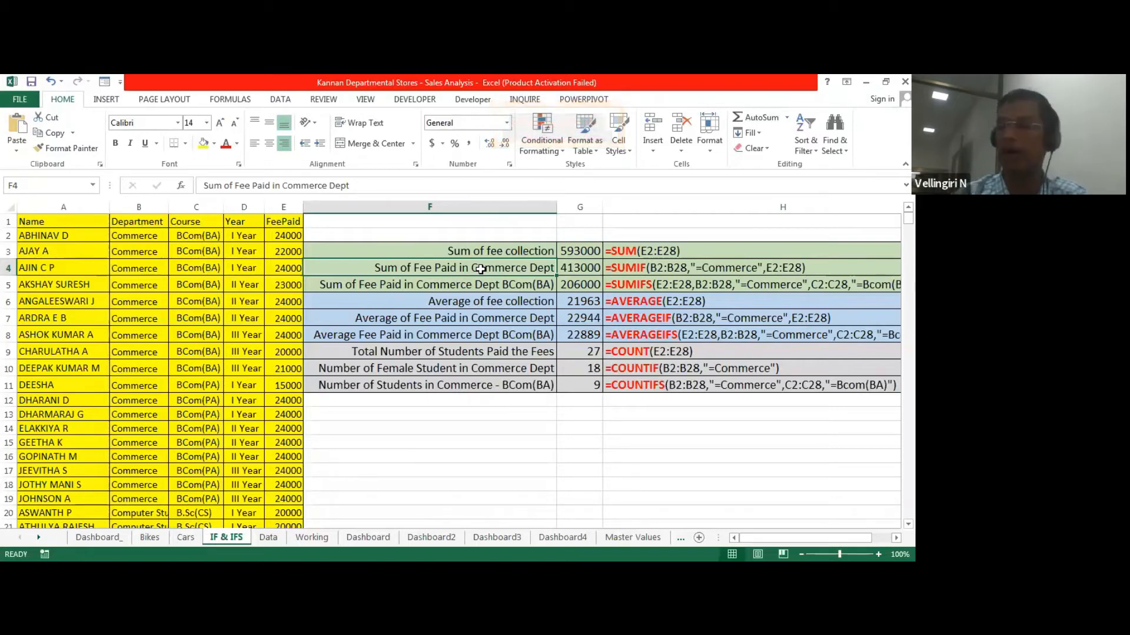
click(10, 235)
drag(41, 235, 276, 501)
scroll(260, 438, down, 1)
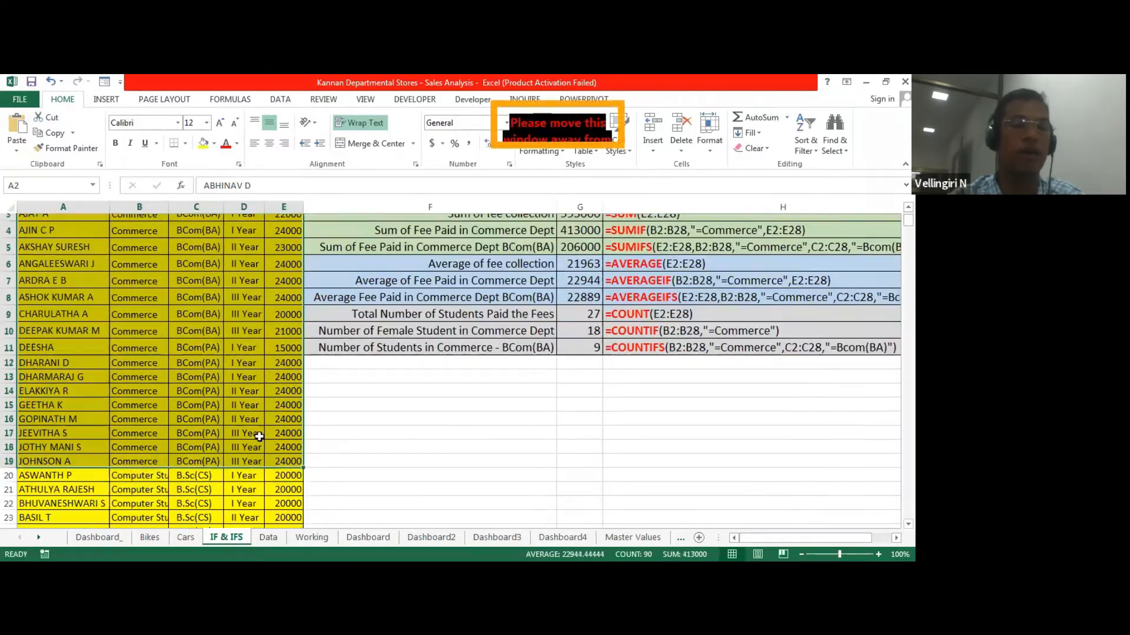
scroll(260, 438, up, 1)
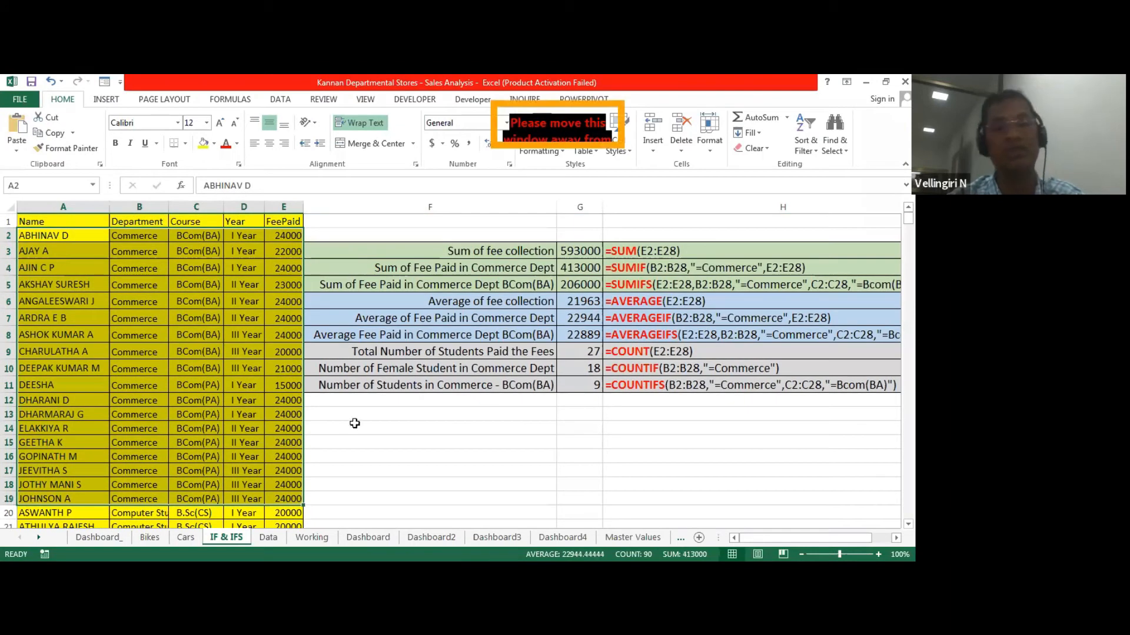
click(457, 415)
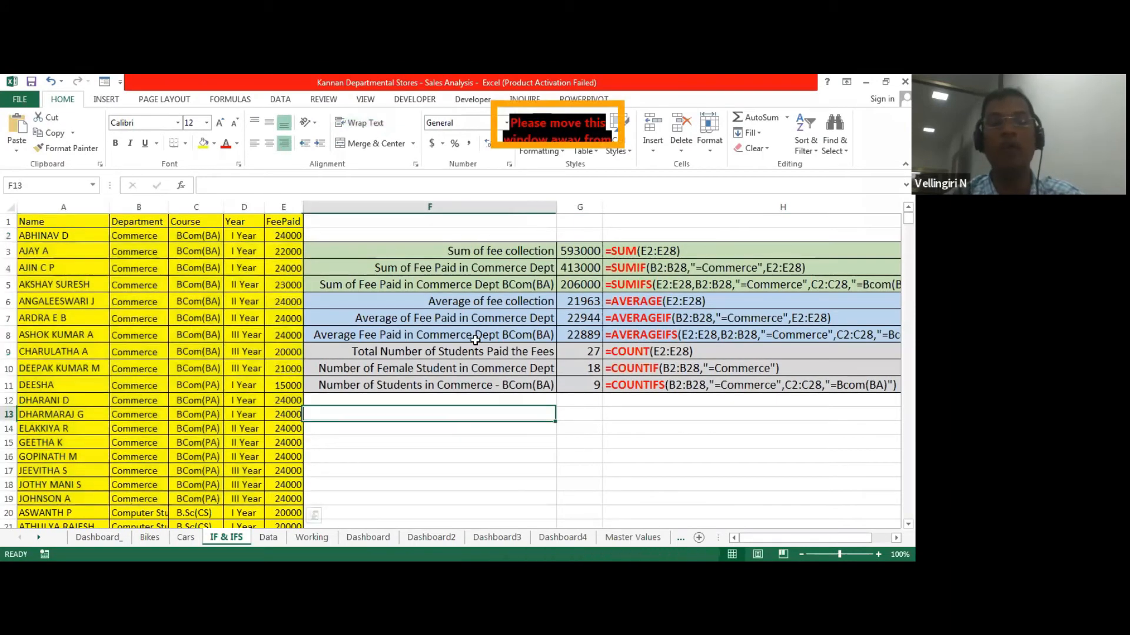
click(530, 269)
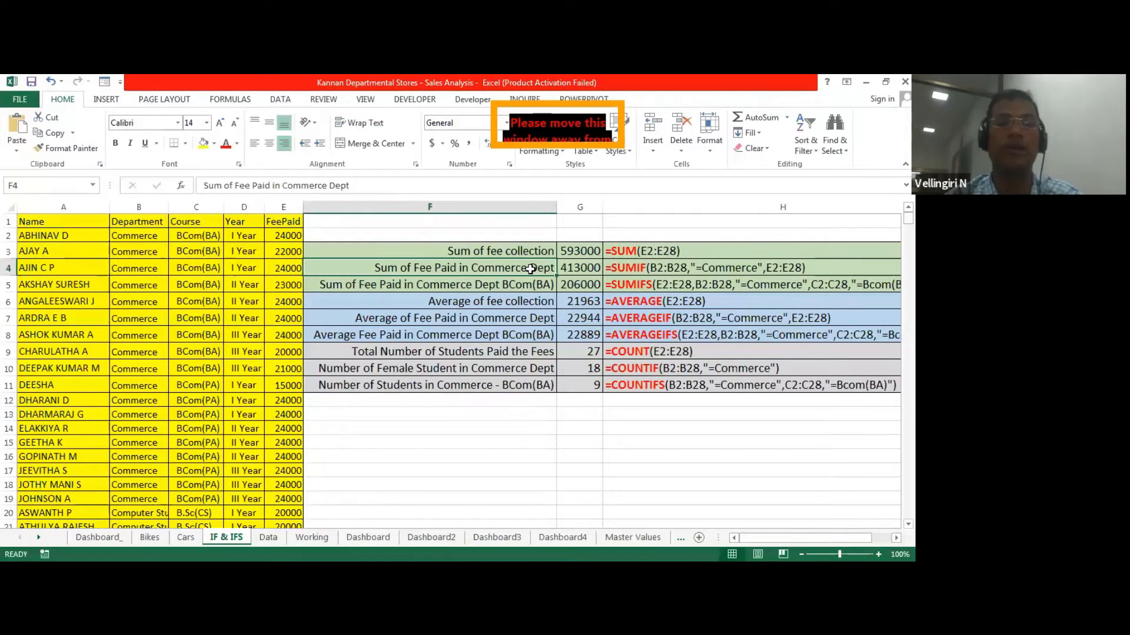
drag(283, 236, 294, 499)
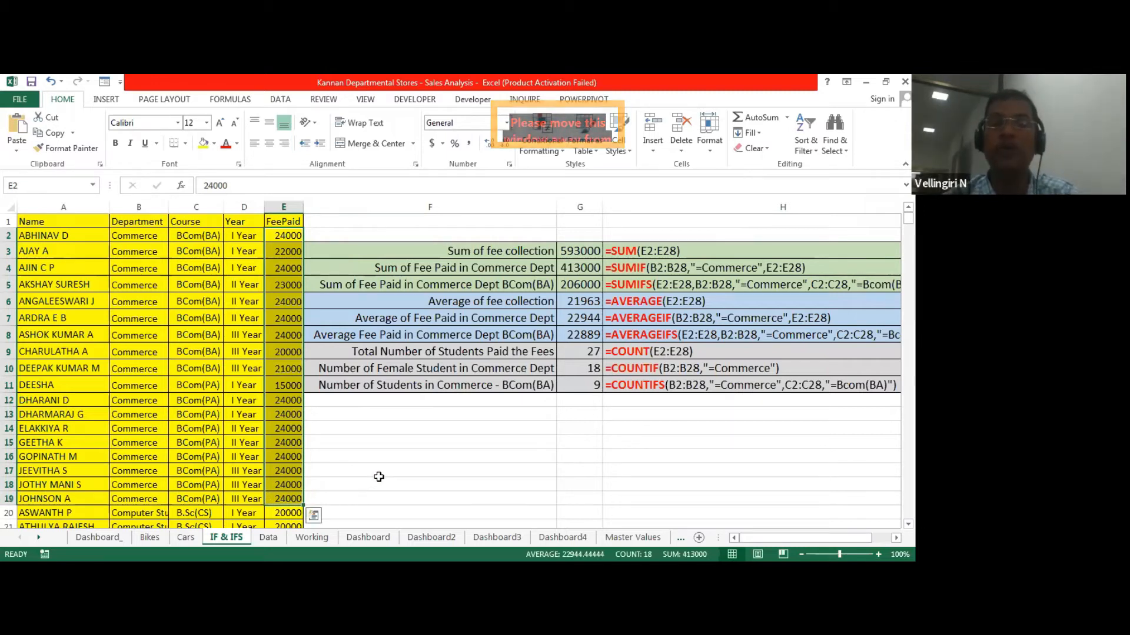
Inspect the Range, Criteria and Sum_range arguments of the SUMIF formula in G4, leaving the formula unchanged.
click(628, 266)
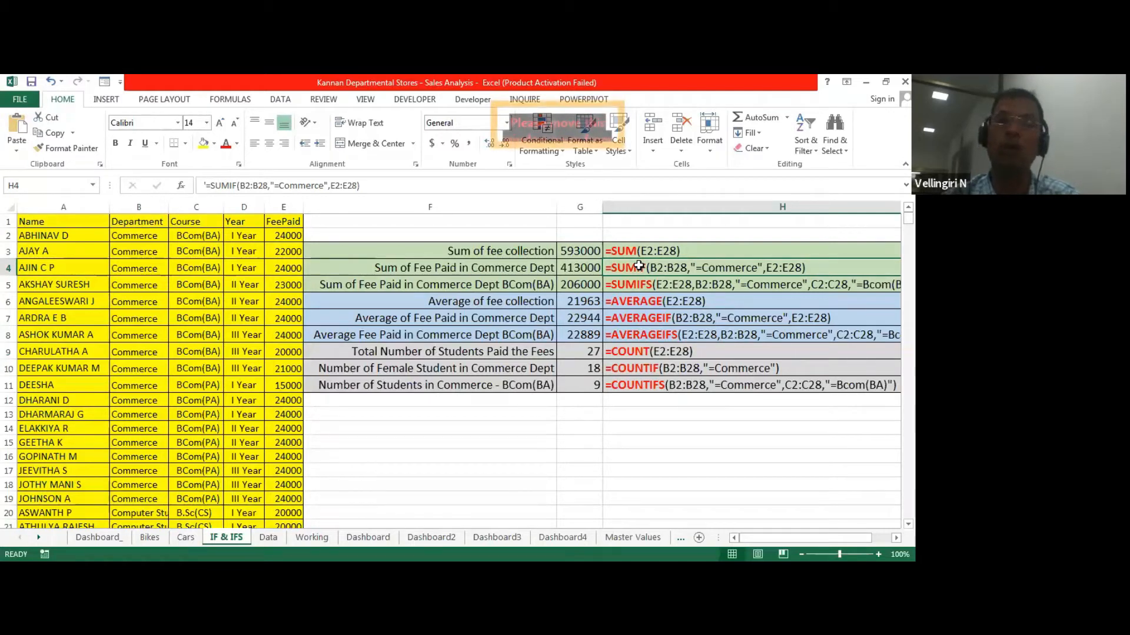
click(582, 271)
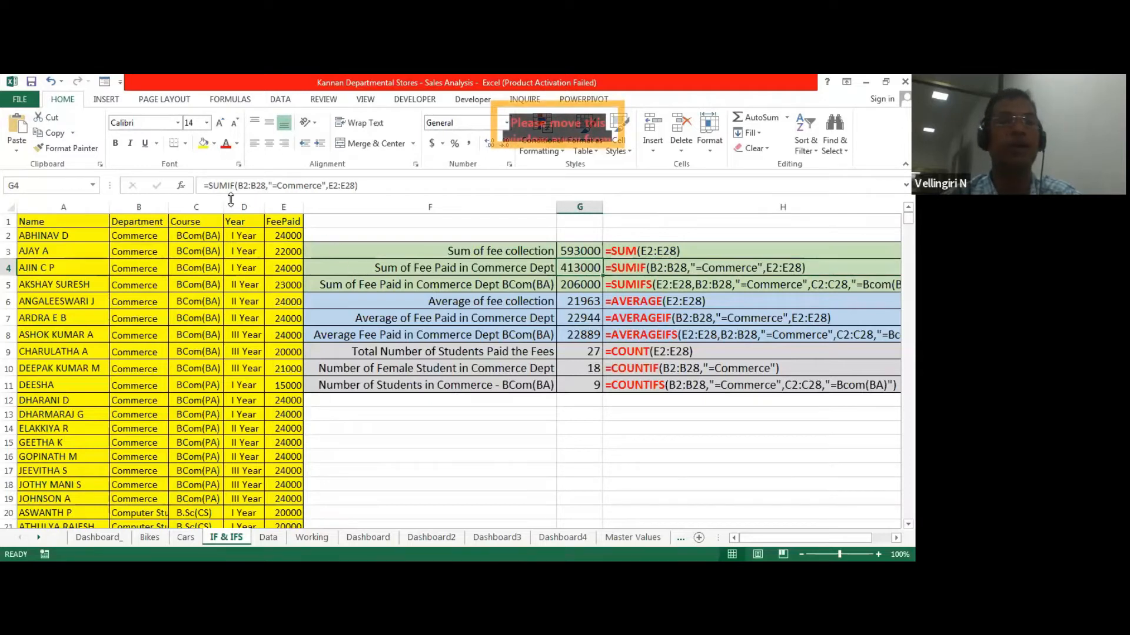
click(182, 186)
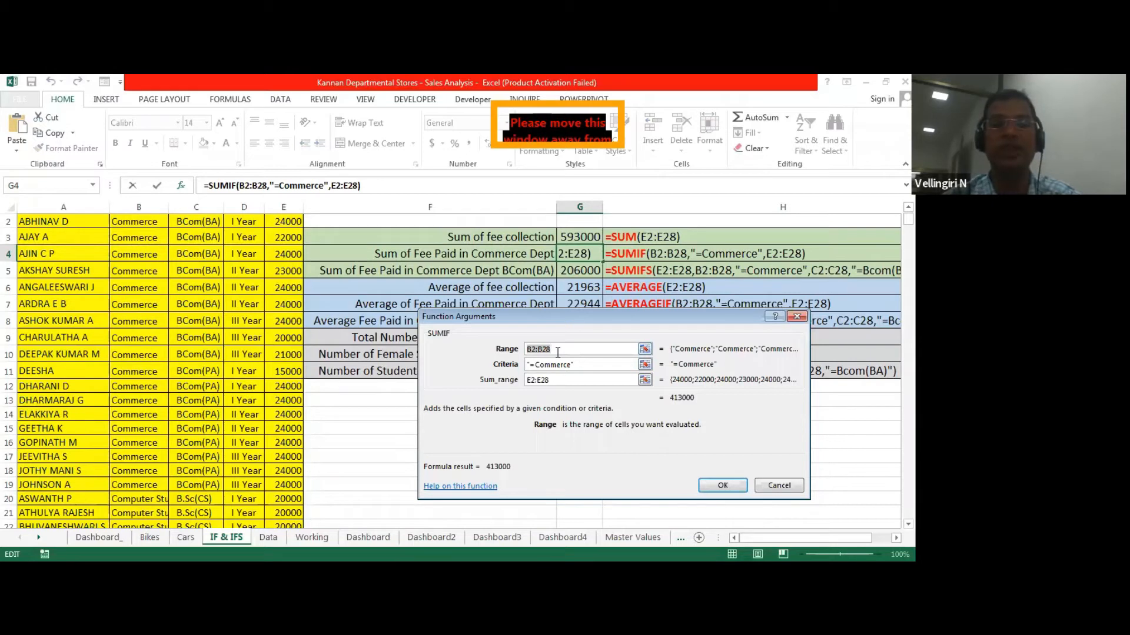
click(561, 349)
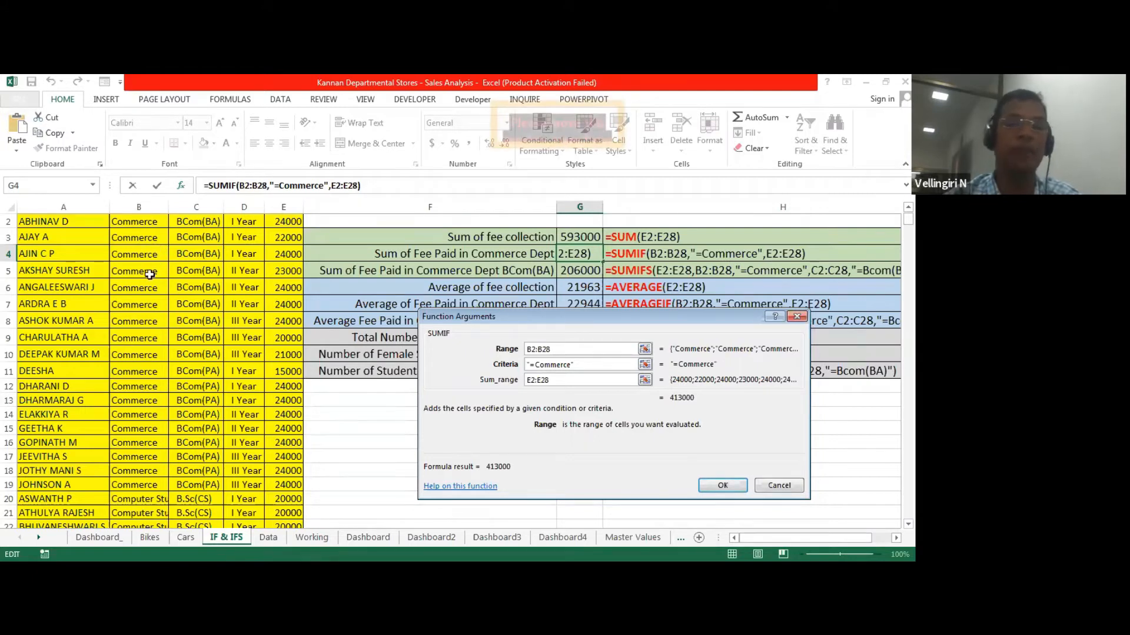
drag(584, 368, 517, 368)
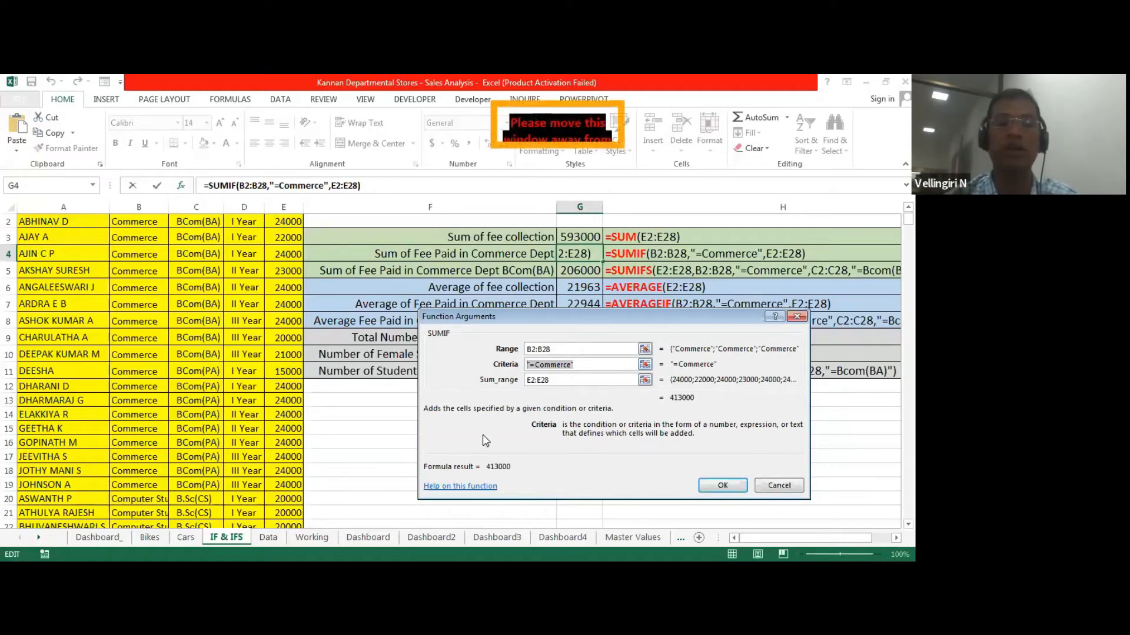
click(578, 380)
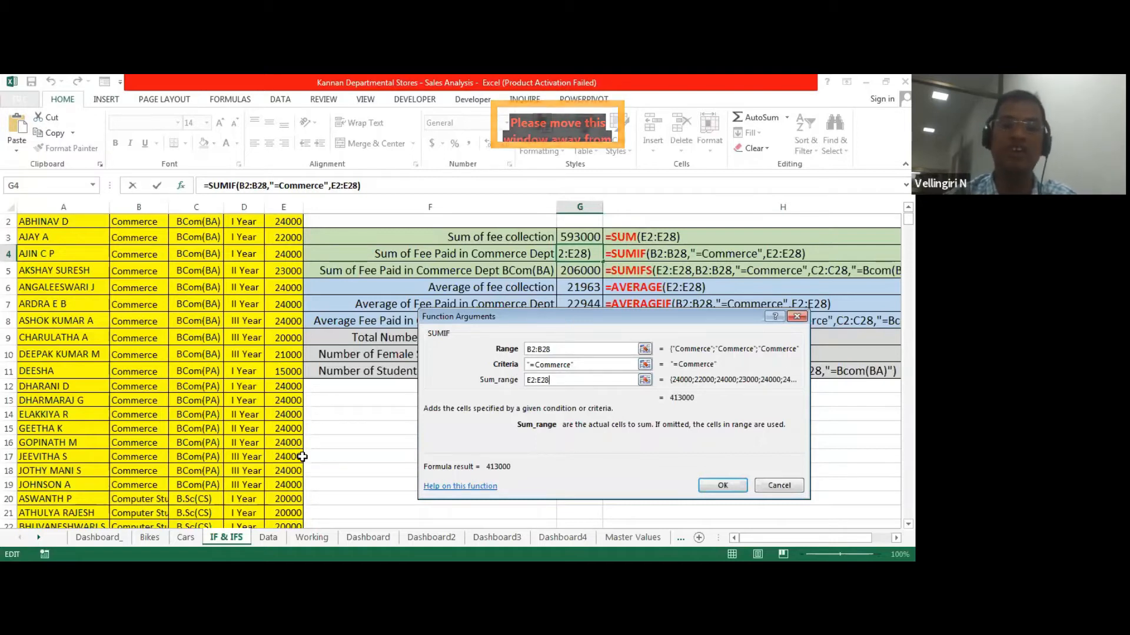
click(586, 366)
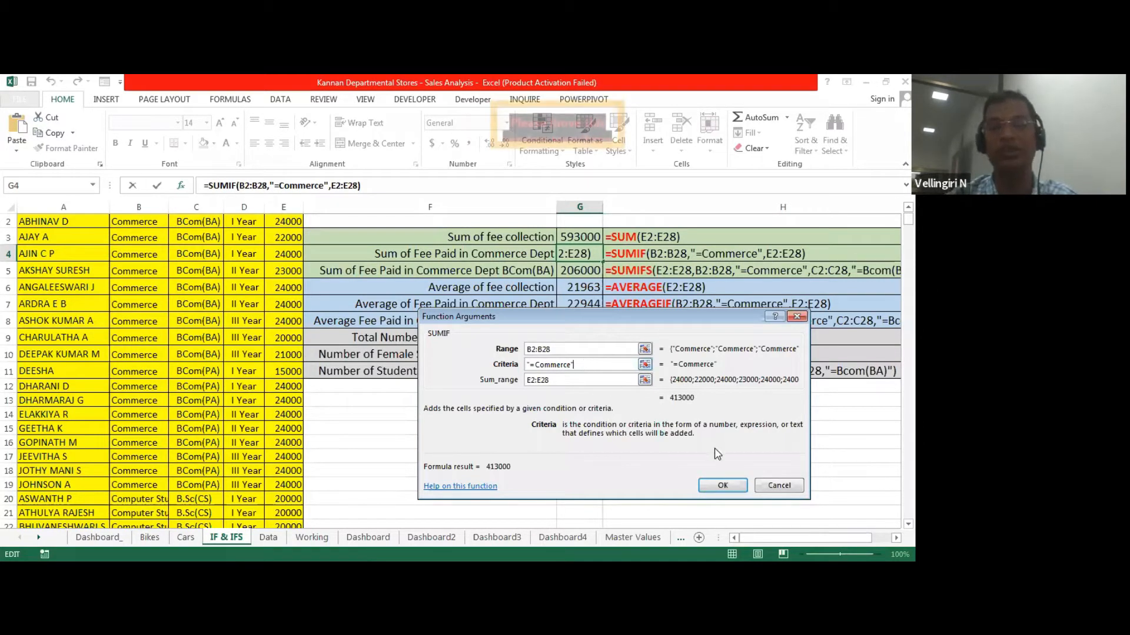
click(779, 486)
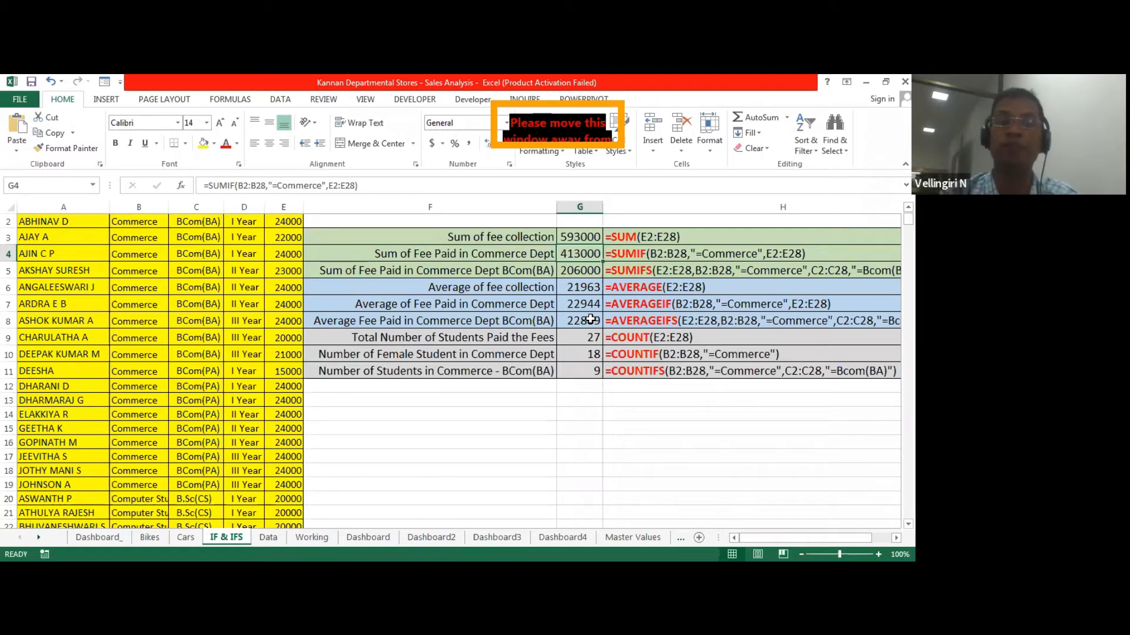
Compare the SUMIF and SUMIFS formula texts in H4 and H5, and relate the Sum_range argument in G5 to the FeePaid column.
click(633, 256)
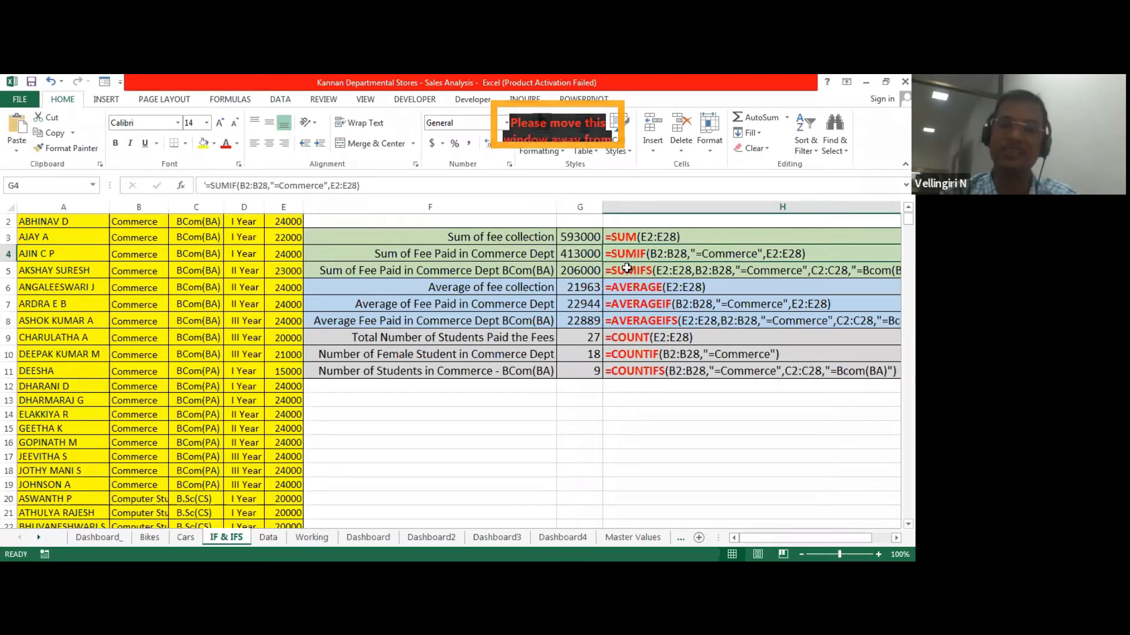
click(625, 270)
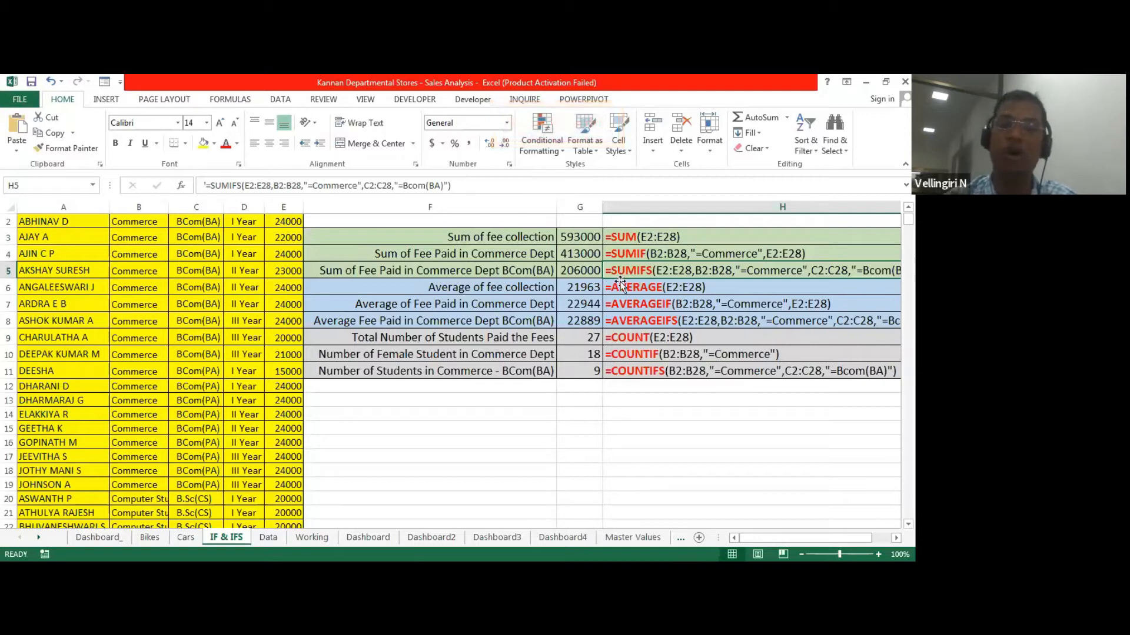
click(572, 269)
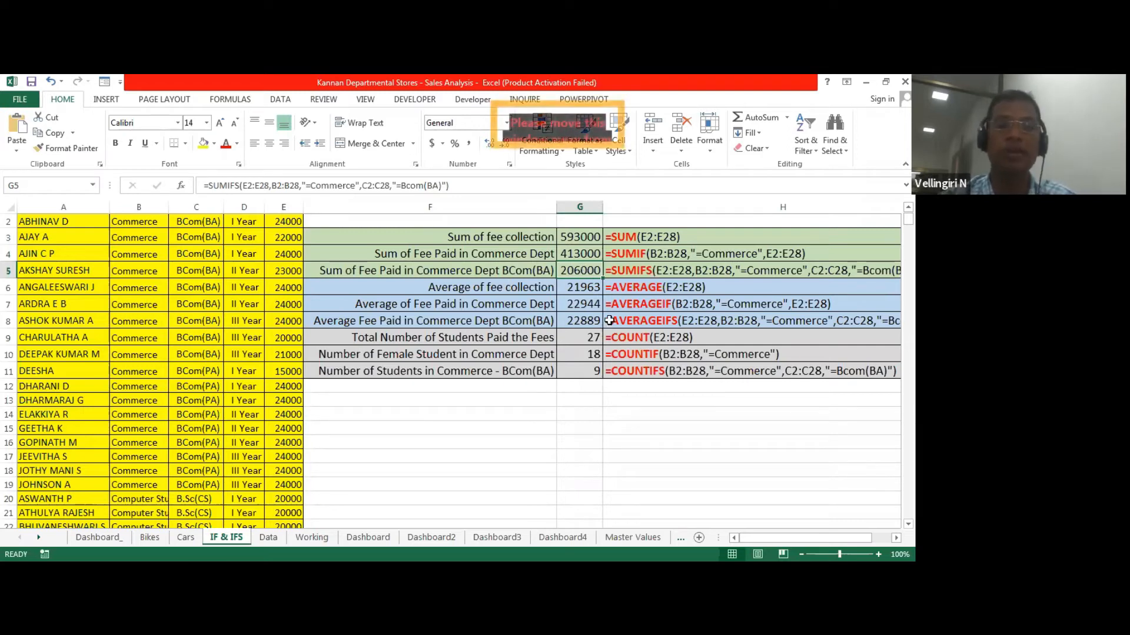
key(shift+F3)
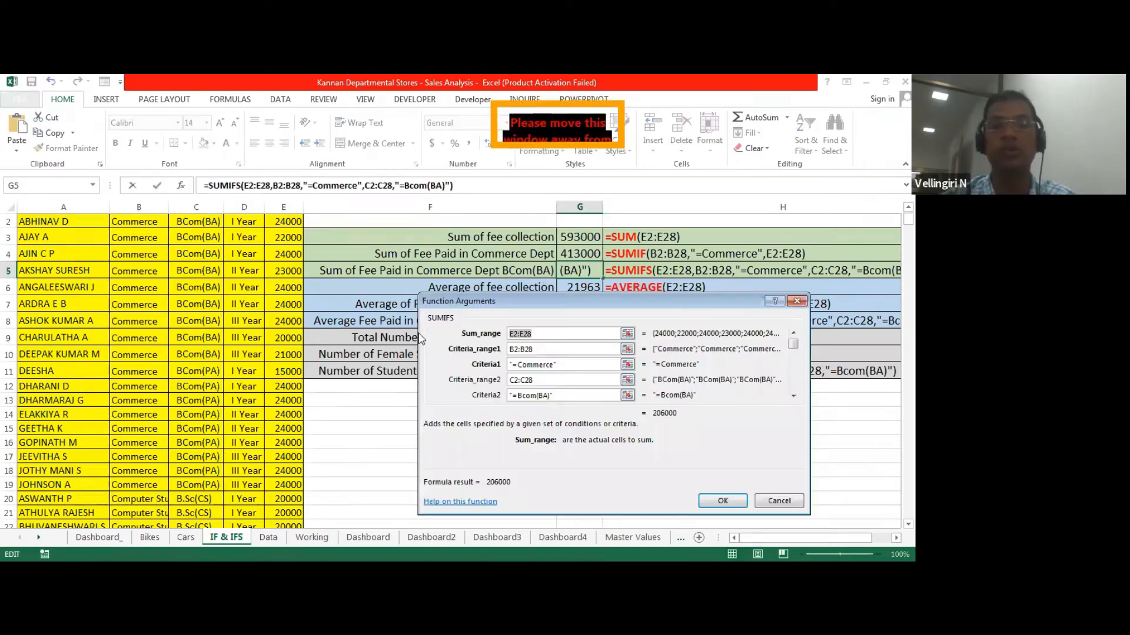
drag(545, 297, 511, 249)
click(521, 287)
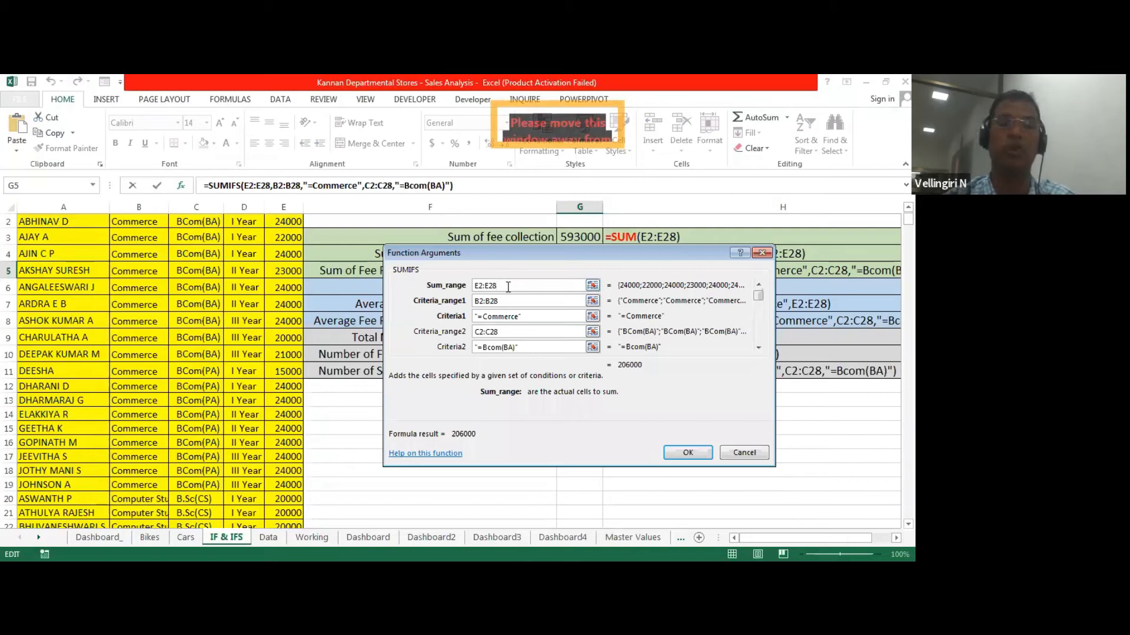
scroll(275, 227, up, 1)
click(284, 235)
click(746, 450)
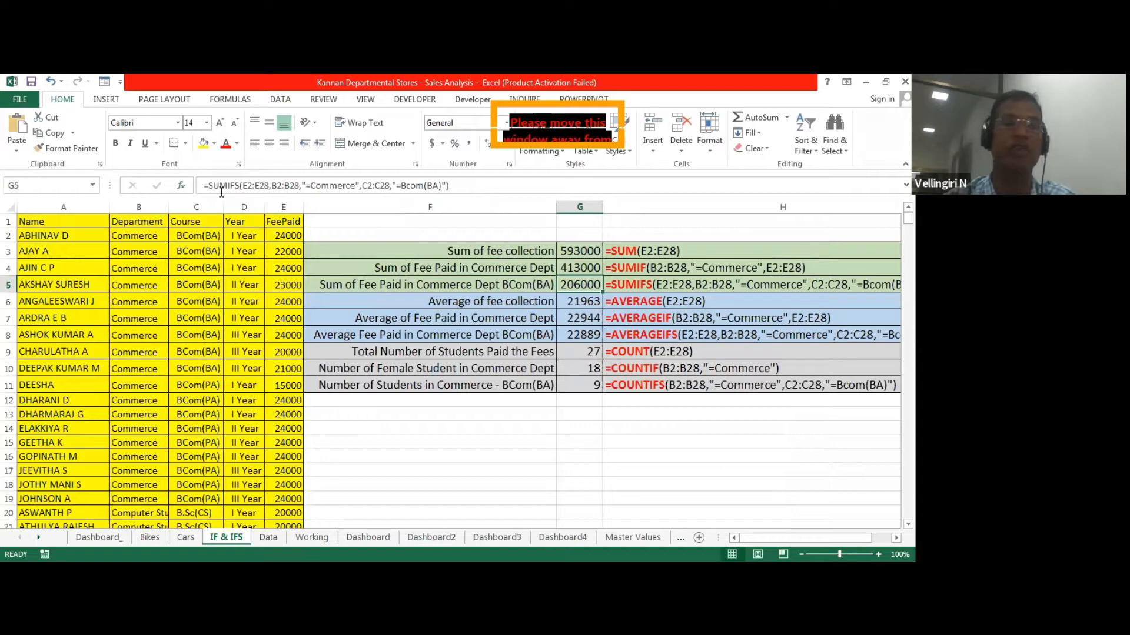
Inspect the Sum_range, both criteria ranges and both criteria of the SUMIFS formula in G5, leaving the formula unchanged.
click(181, 185)
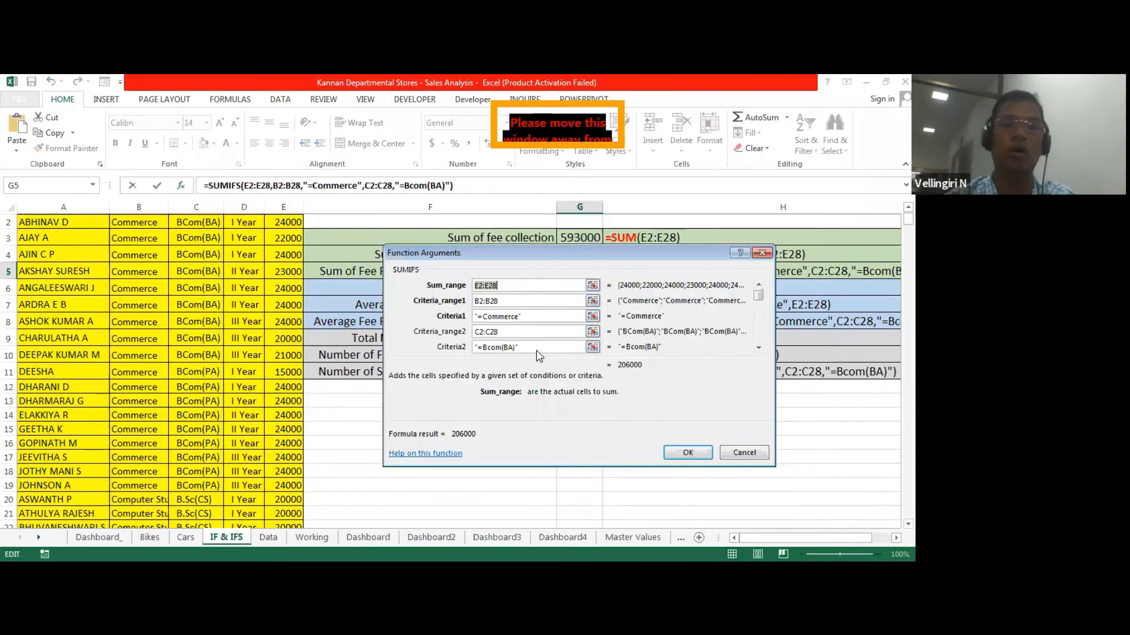
click(521, 301)
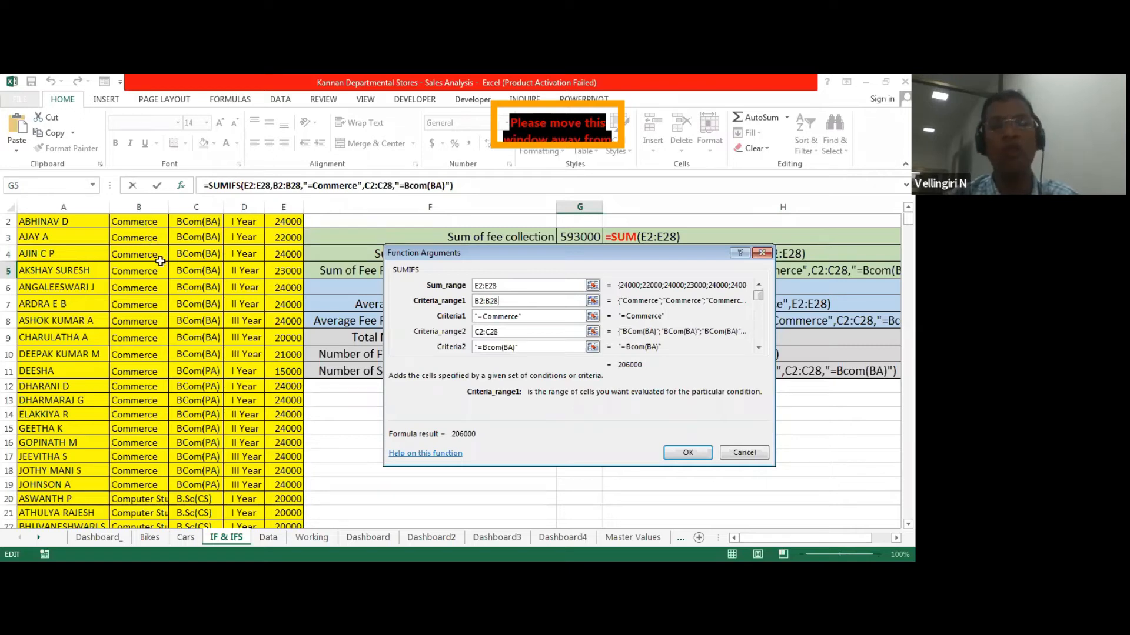
click(528, 318)
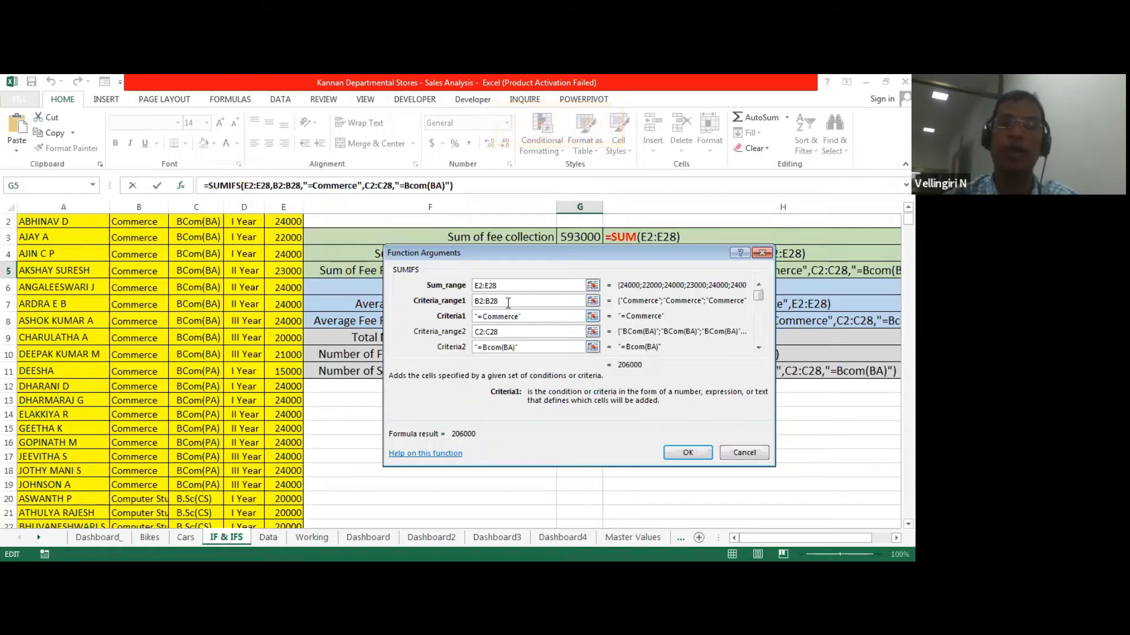
click(529, 332)
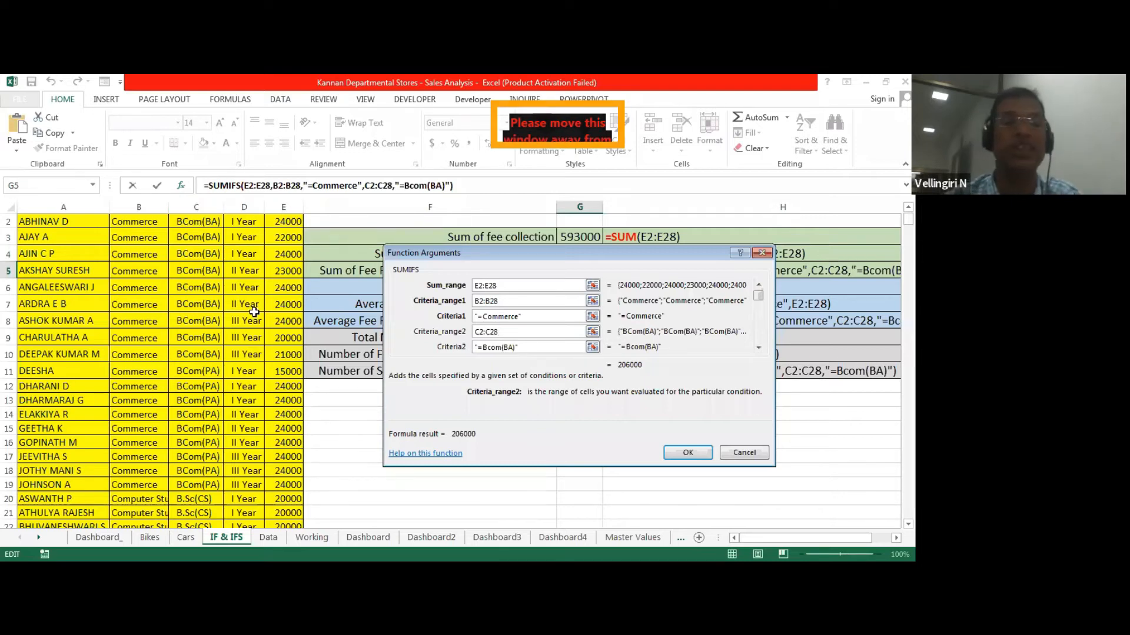
click(537, 348)
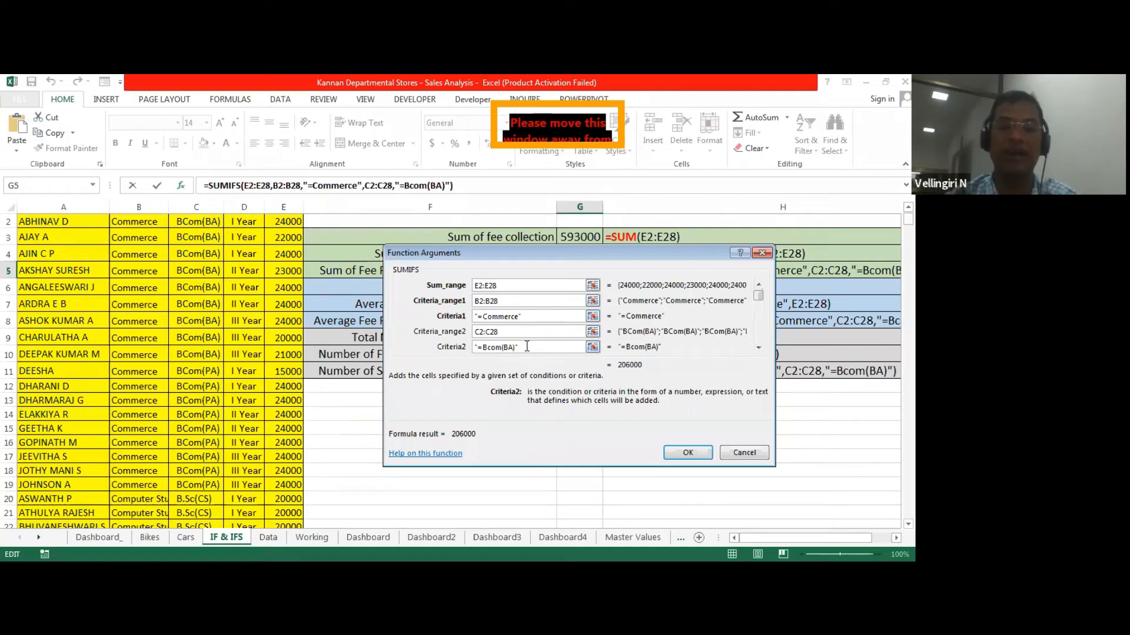
click(505, 287)
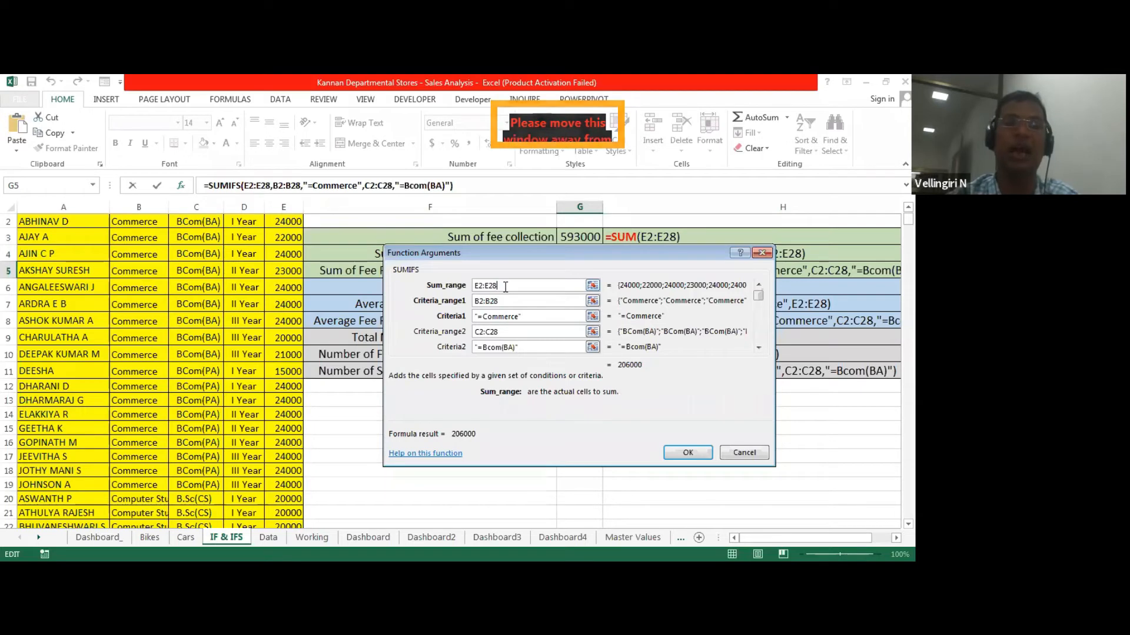
click(744, 453)
Check the BCom(BA) fee sum in G5 against its source data by selecting the FeePaid cells E2:E10.
click(579, 287)
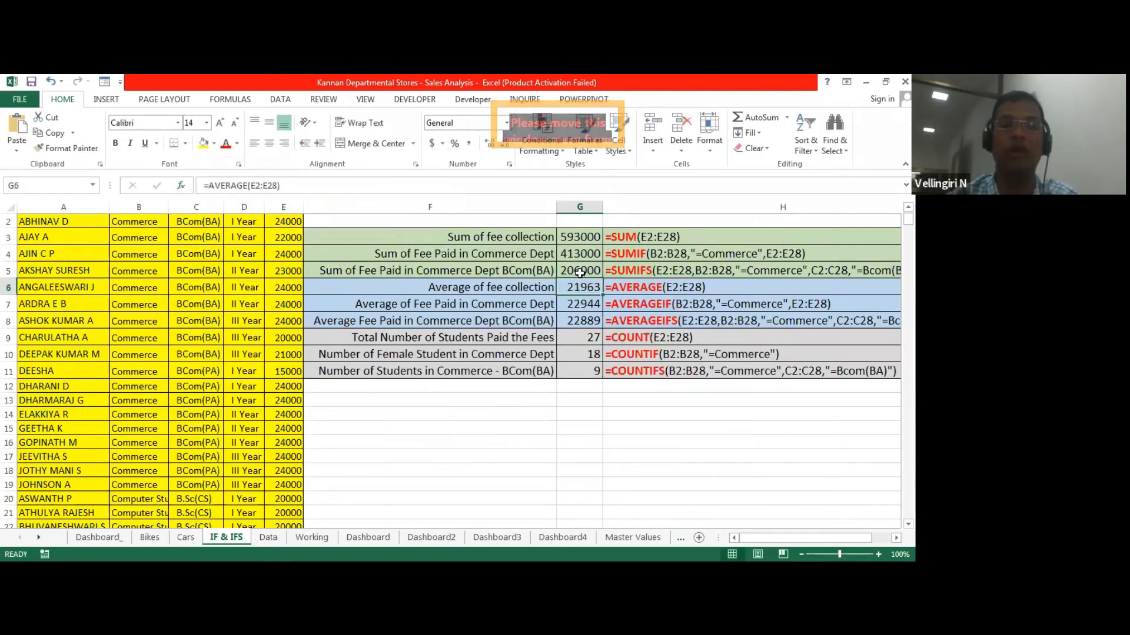
click(579, 273)
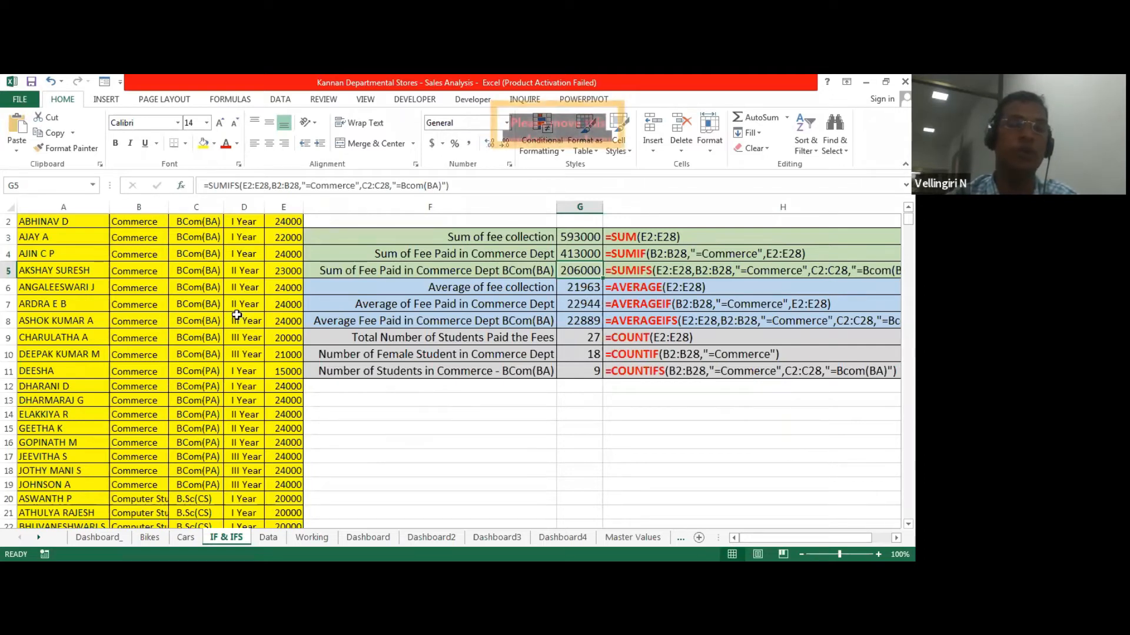
drag(283, 222, 278, 348)
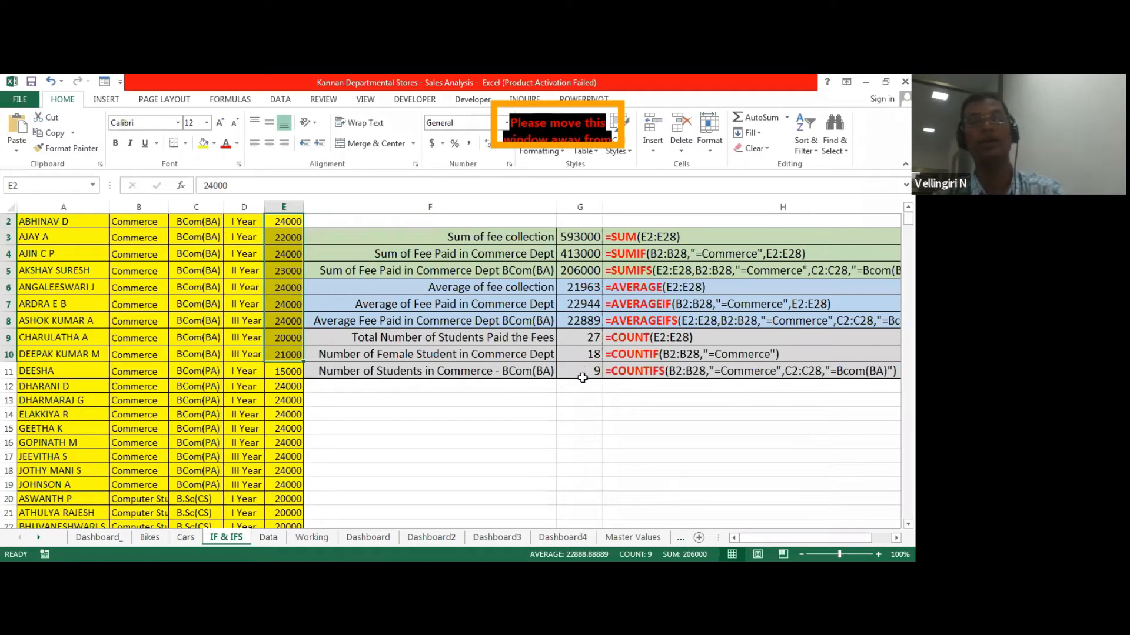
click(585, 401)
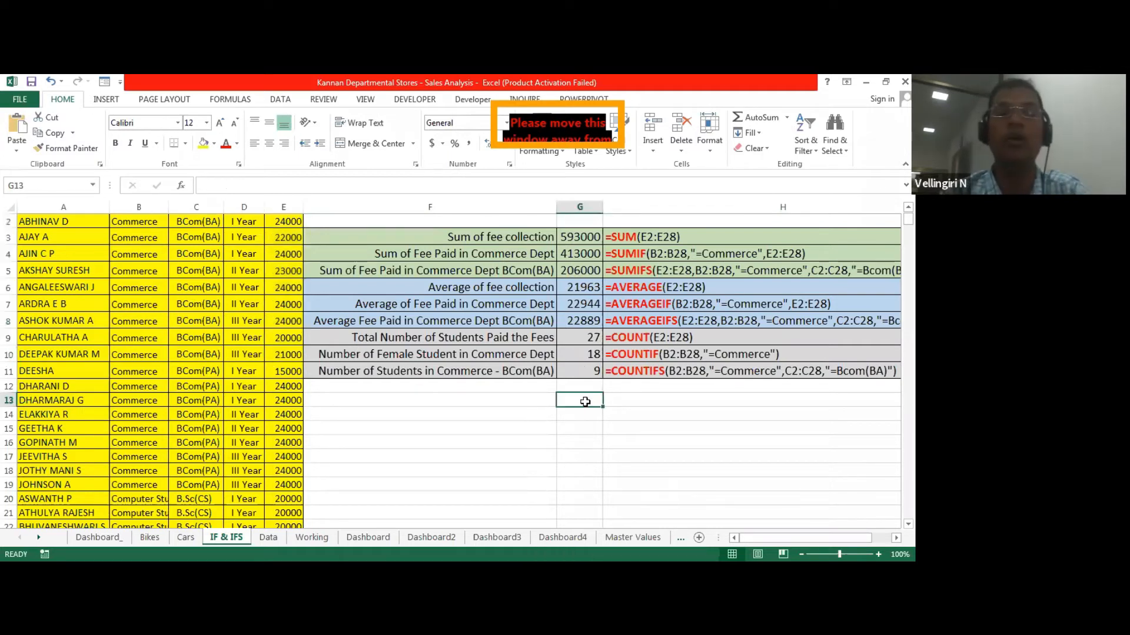
Compare the AVERAGE, AVERAGEIF and AVERAGEIFS formula texts in H6:H8.
click(637, 283)
click(633, 304)
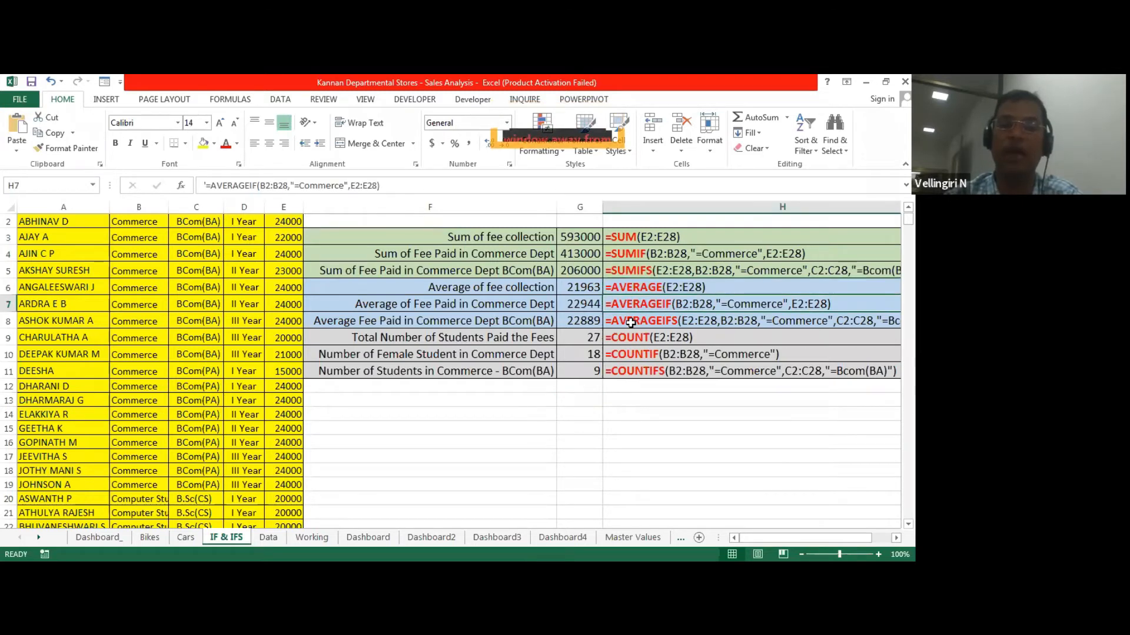
click(631, 322)
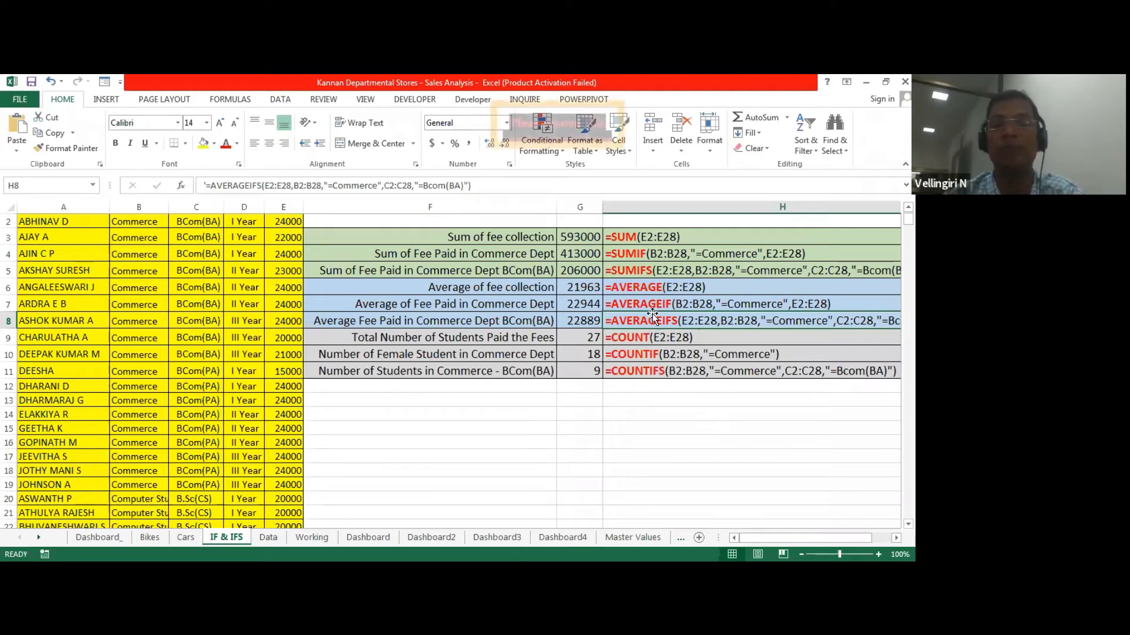
Inspect the Number1 argument of the AVERAGE formula in G6, keeping its range E2:E28.
click(583, 287)
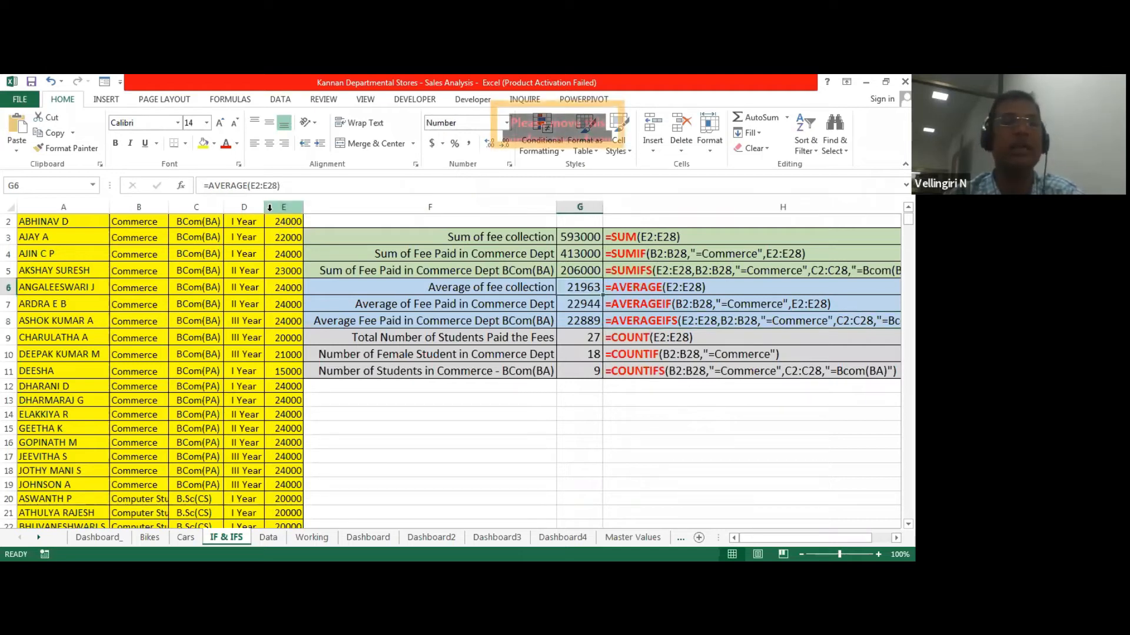
click(182, 187)
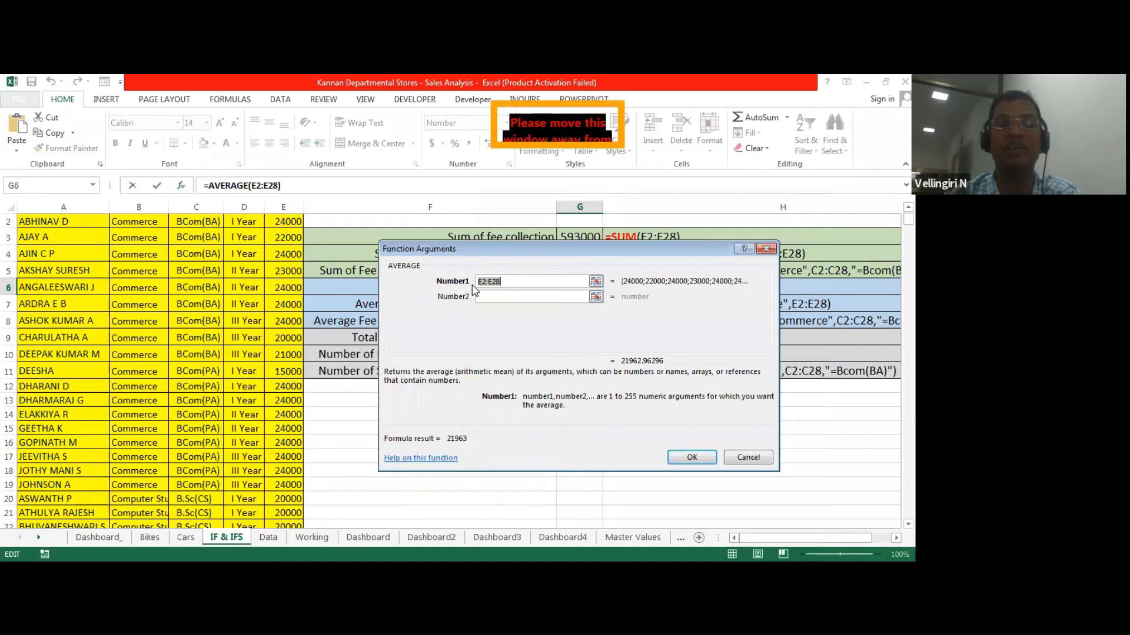
click(693, 458)
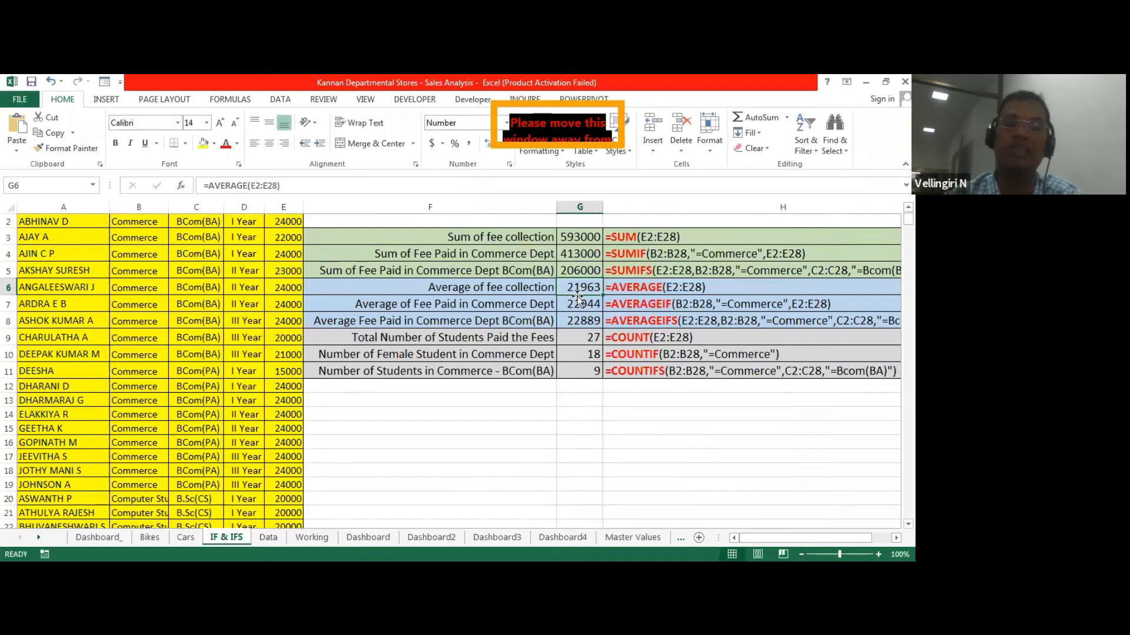
Inspect the Range, Criteria and Average_range arguments of the AVERAGEIF formula in G7, keeping them as they are.
click(579, 304)
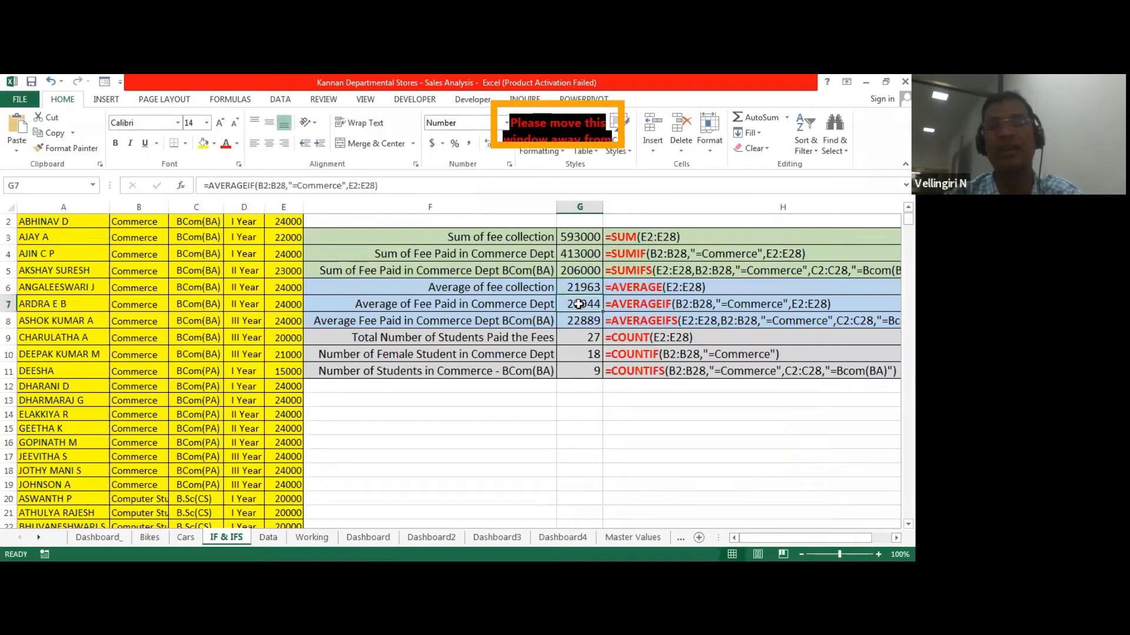
click(180, 186)
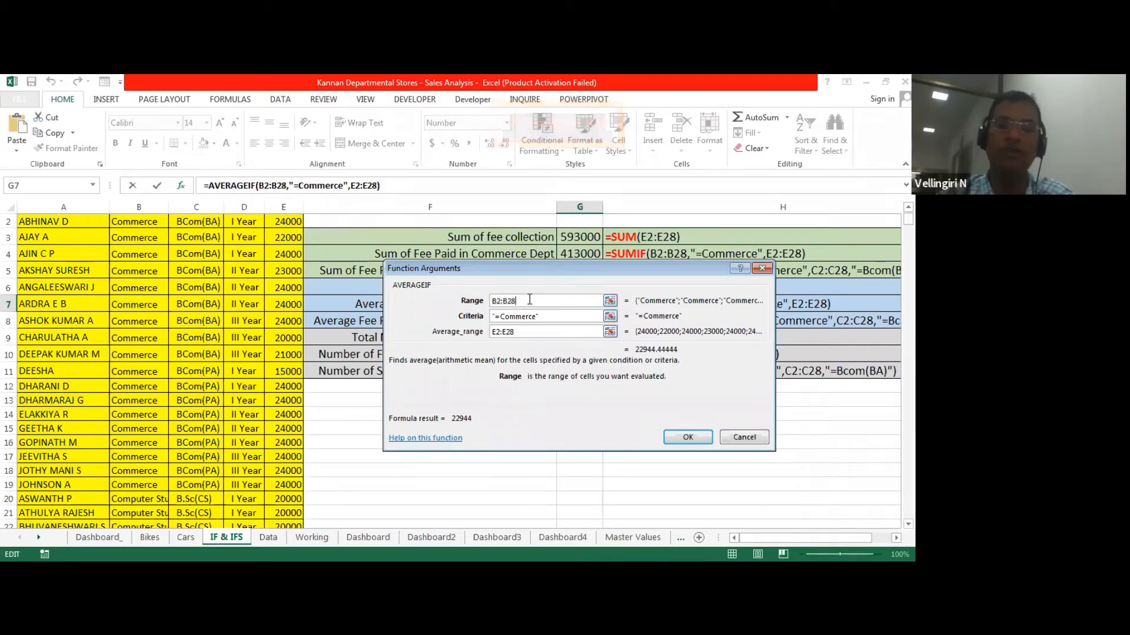
click(554, 317)
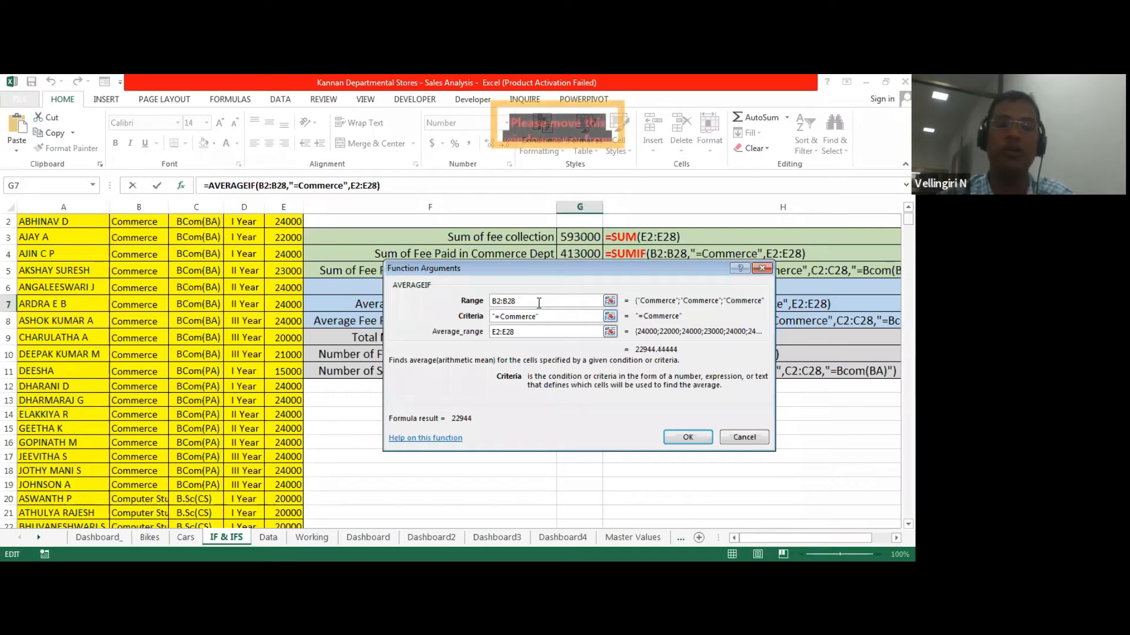
click(539, 302)
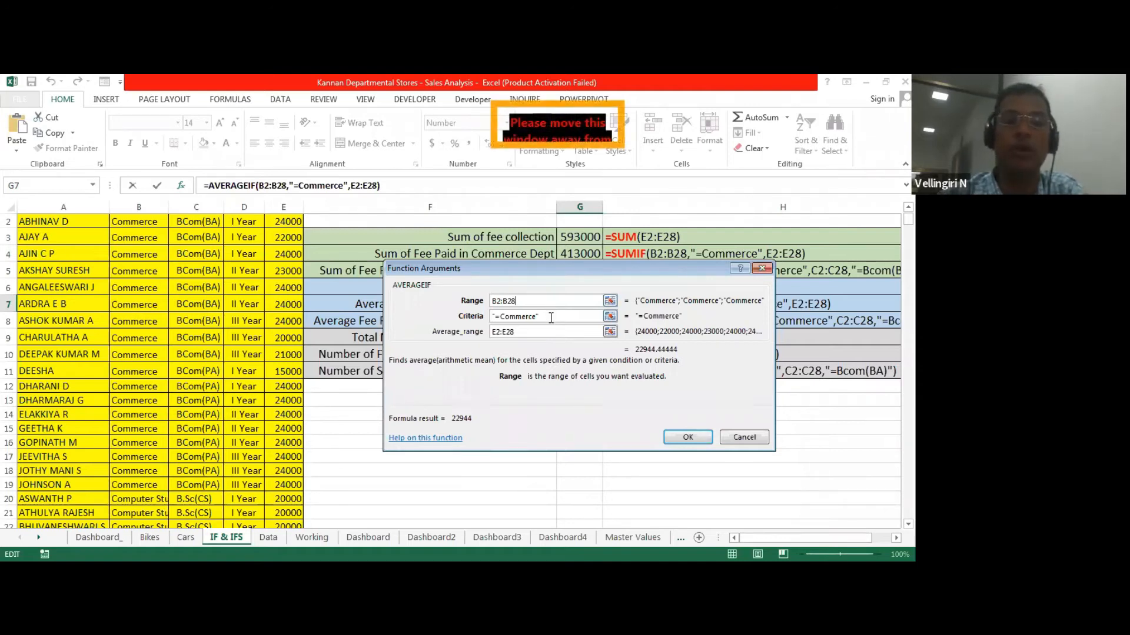
click(538, 332)
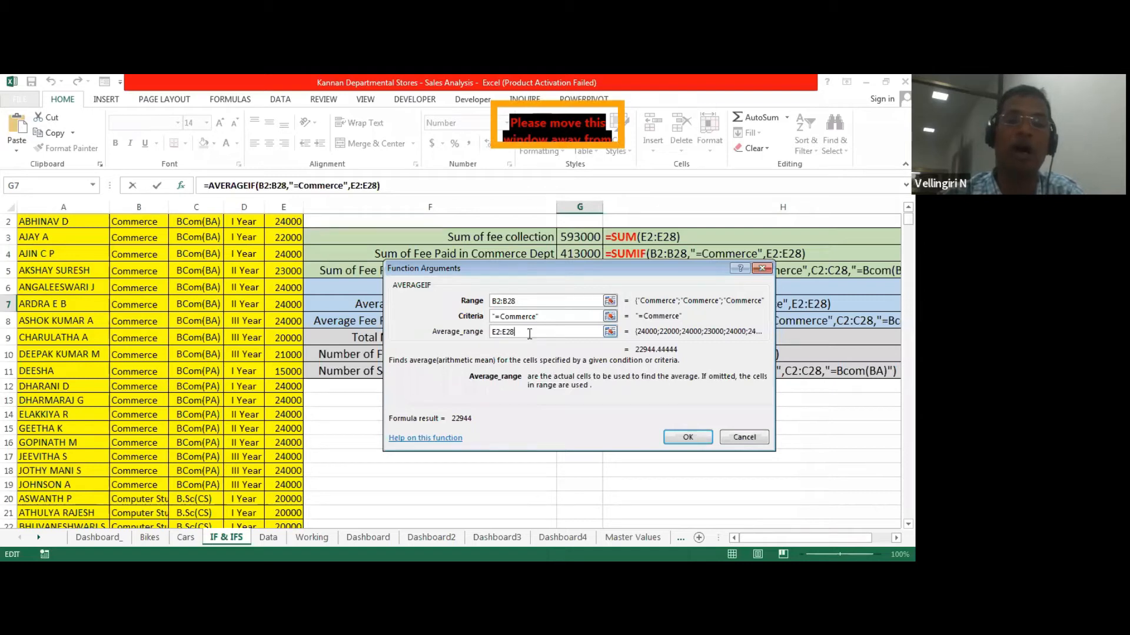
drag(519, 332, 485, 333)
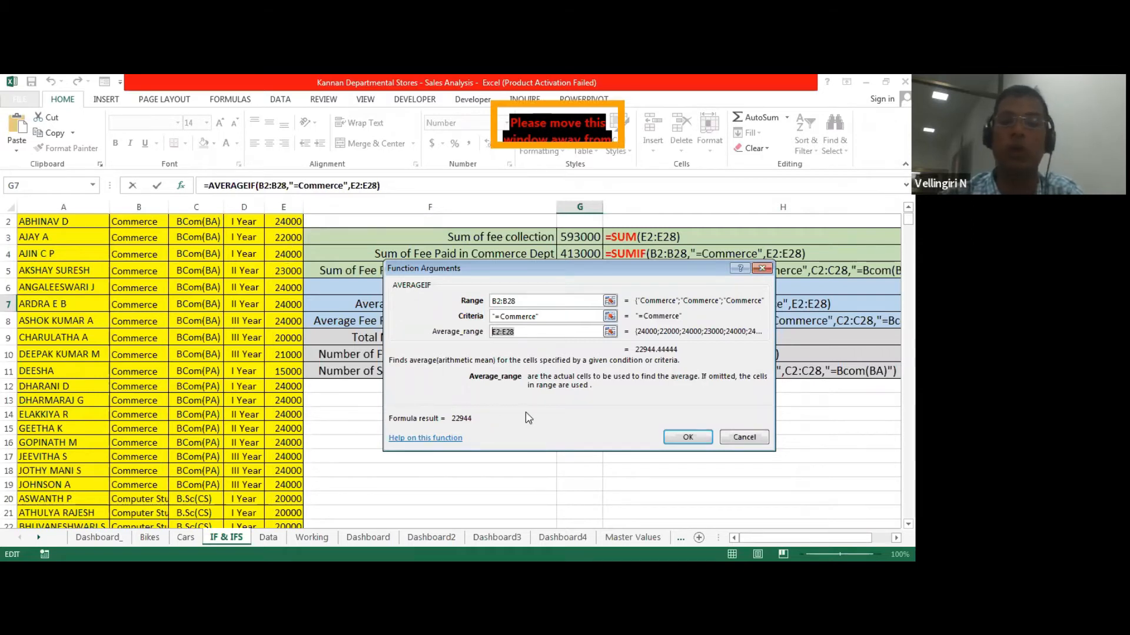
click(687, 437)
click(687, 441)
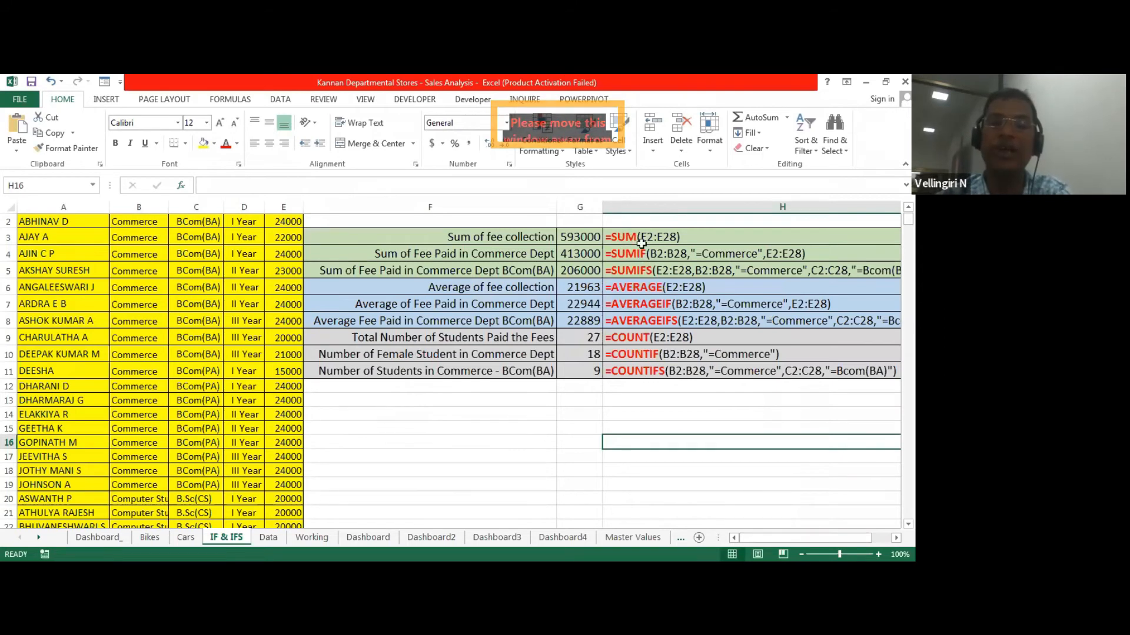
Review the average formula texts again, opening the AVERAGEIFS text in H8 to read it in full.
click(641, 293)
click(639, 304)
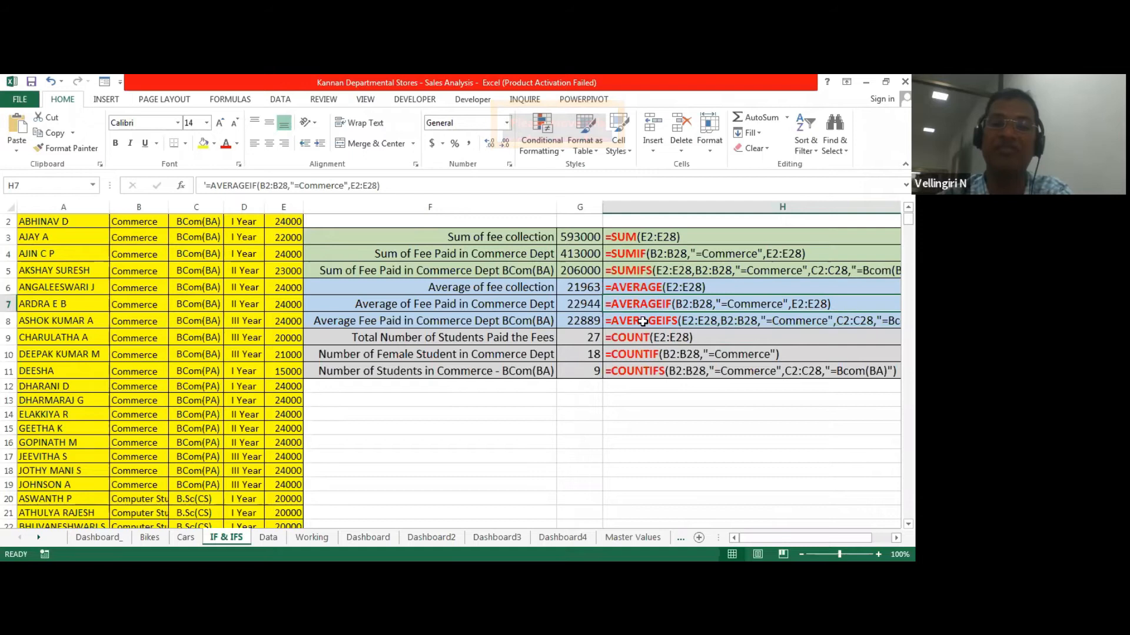
double_click(642, 322)
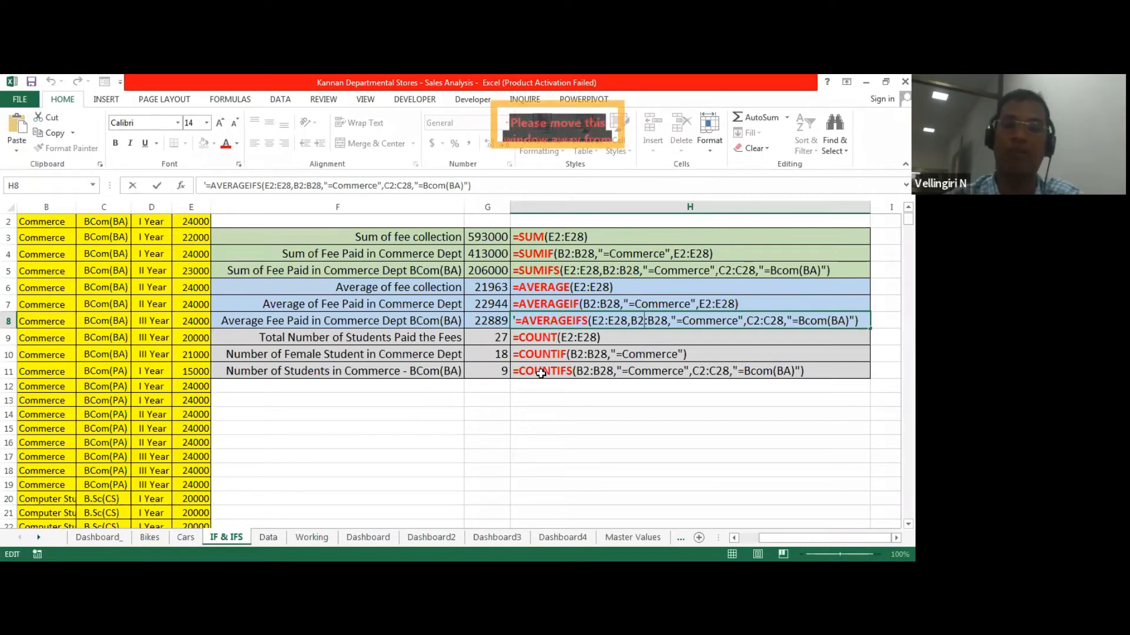
Examine the COUNT formula in G9 and its Value1 argument against the formula text in H9, keeping the range E2:E28.
click(536, 338)
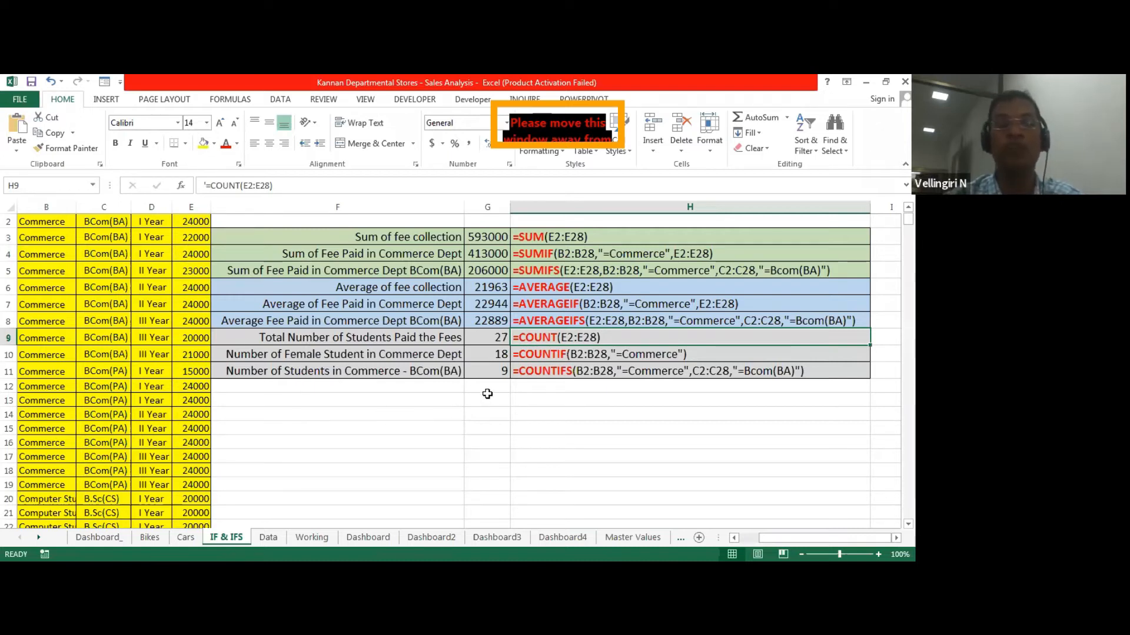
click(488, 339)
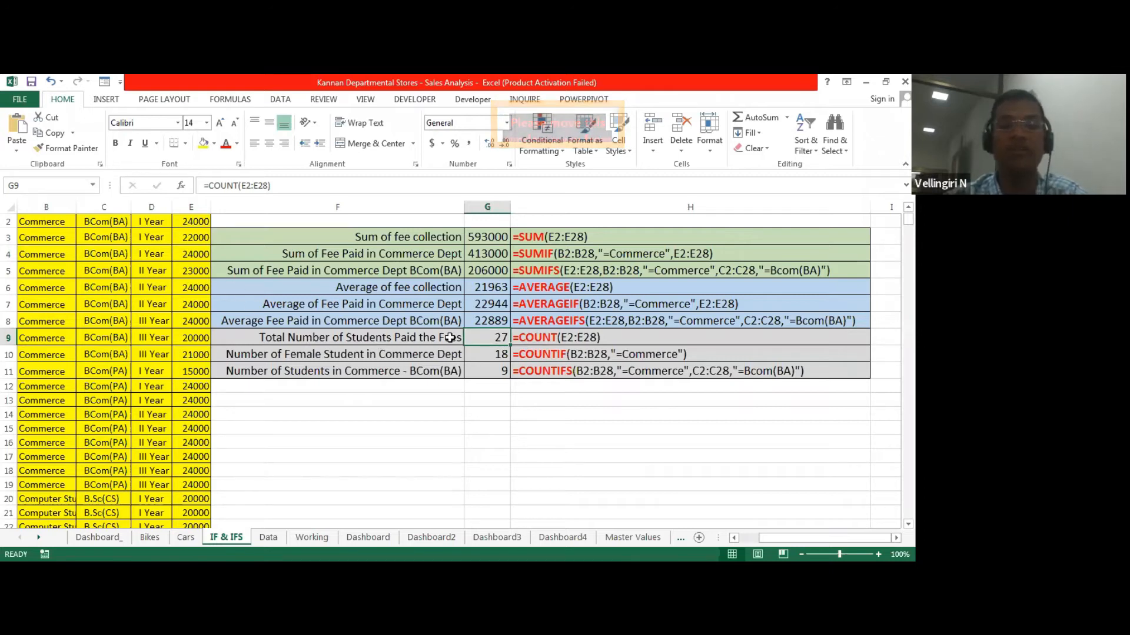
click(180, 186)
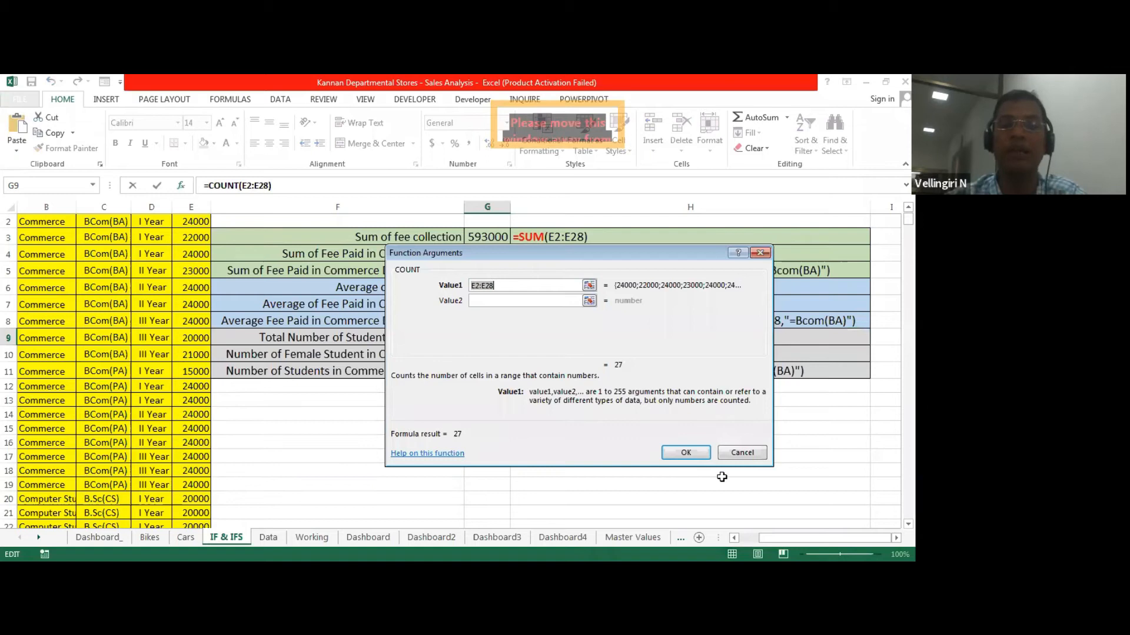
double_click(698, 454)
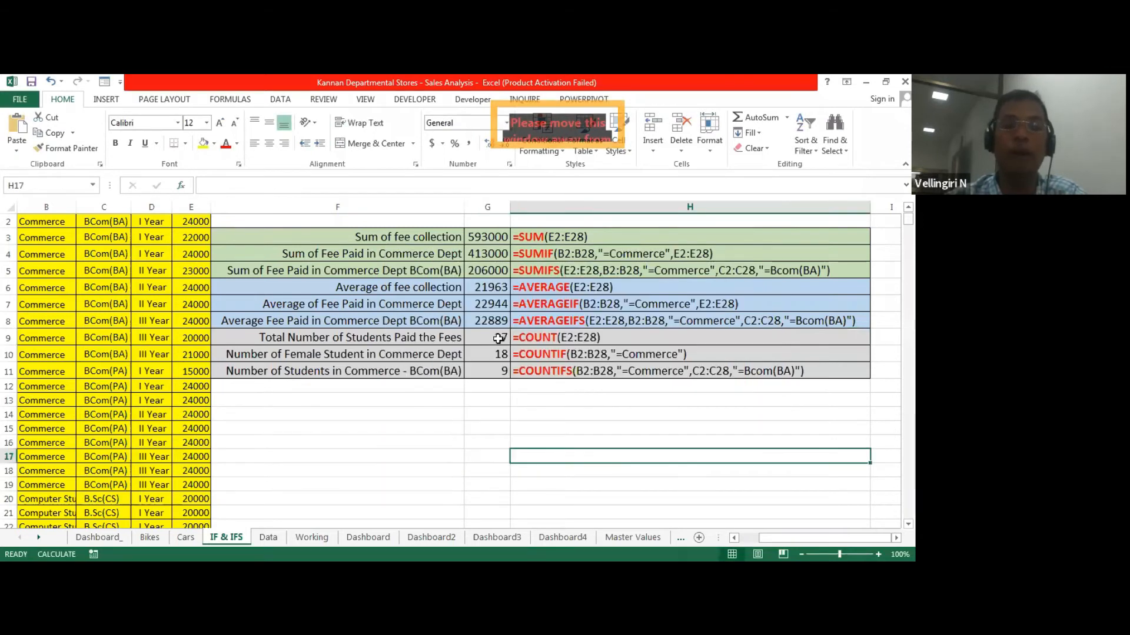
click(498, 339)
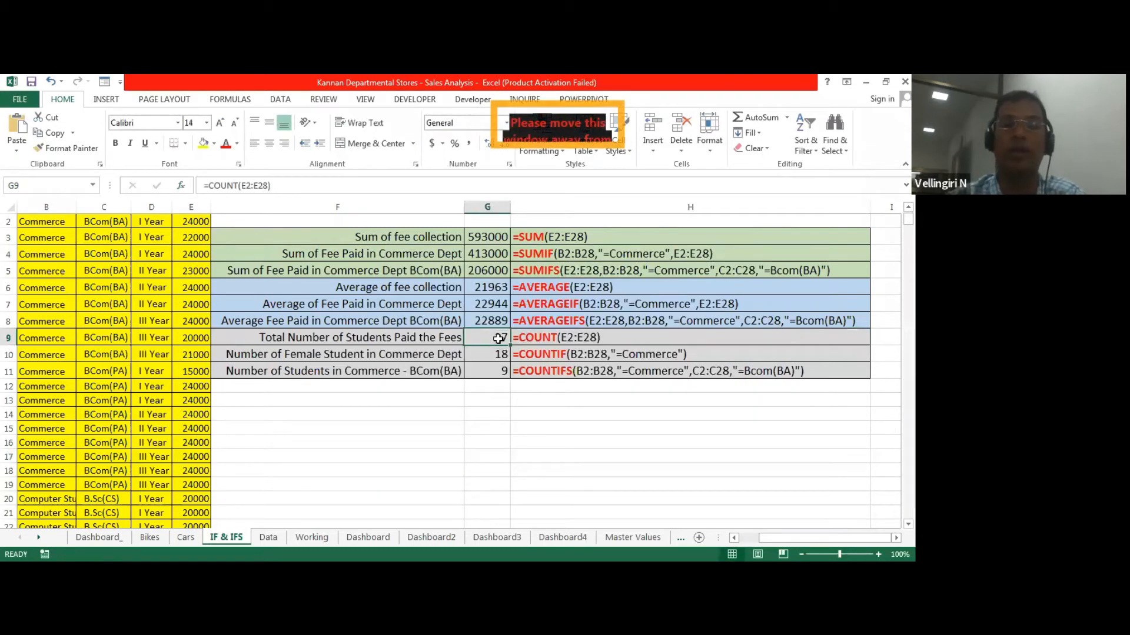
Inspect the Range and Criteria arguments of the COUNTIF formula in G10, keeping B2:B28 and "=Commerce".
click(497, 357)
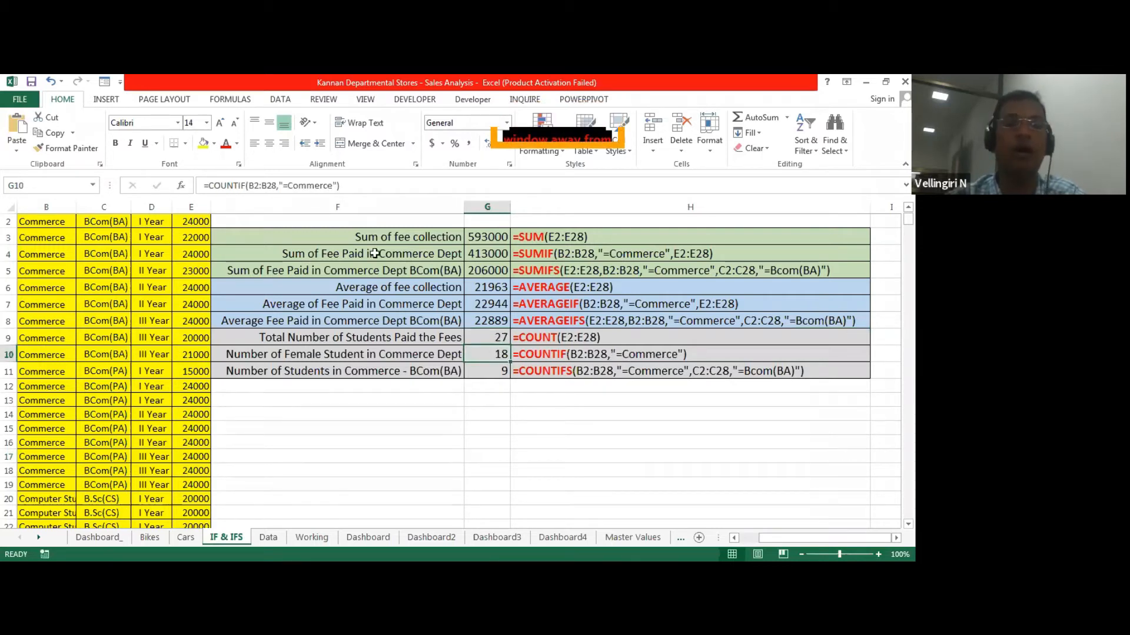
click(180, 186)
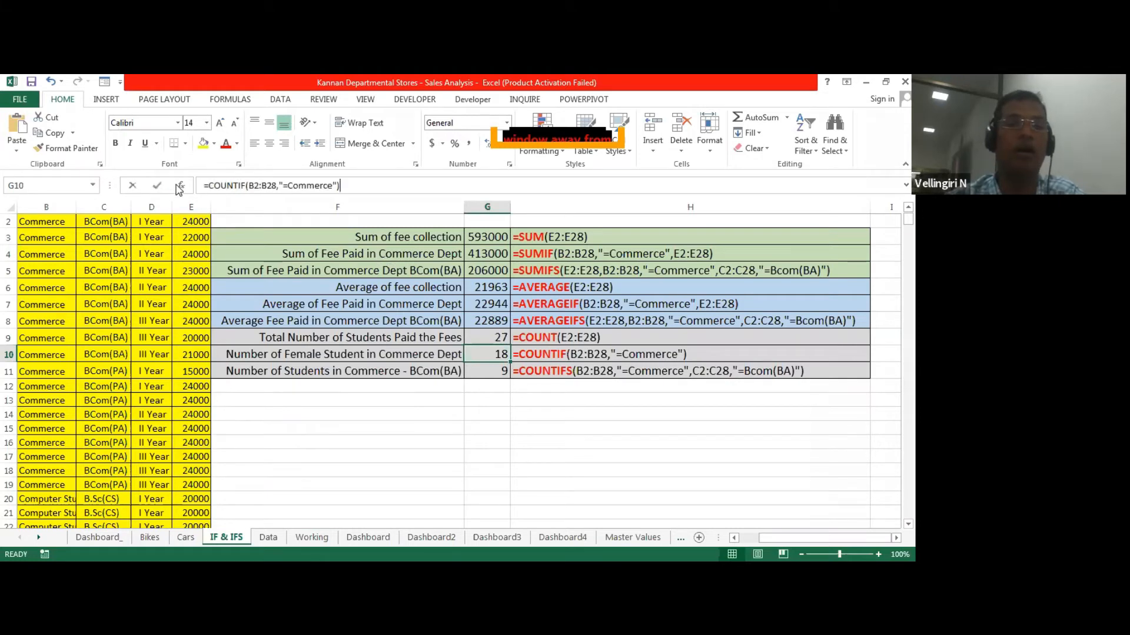
click(180, 187)
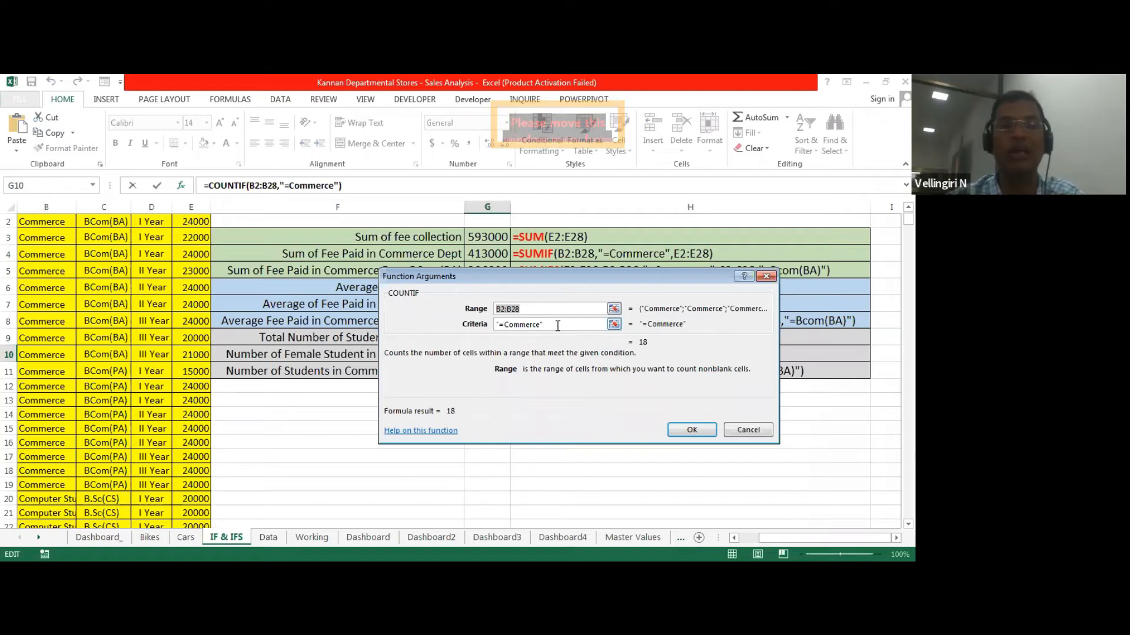
click(692, 431)
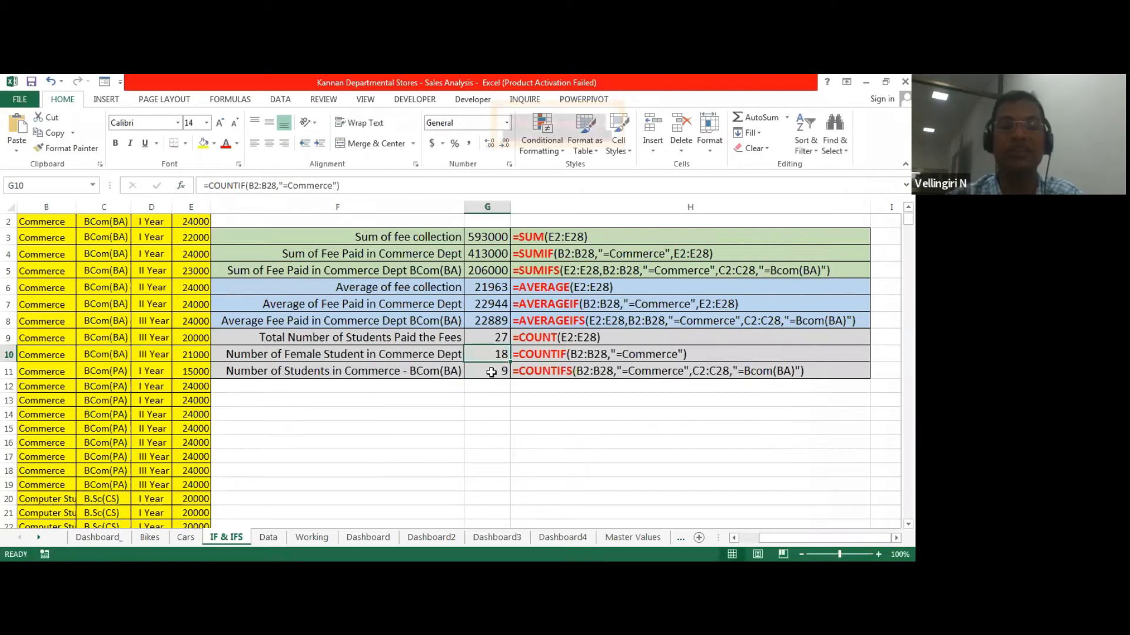
Inspect both criteria ranges and criteria of the COUNTIFS formula in G11, keeping them as they are.
click(477, 372)
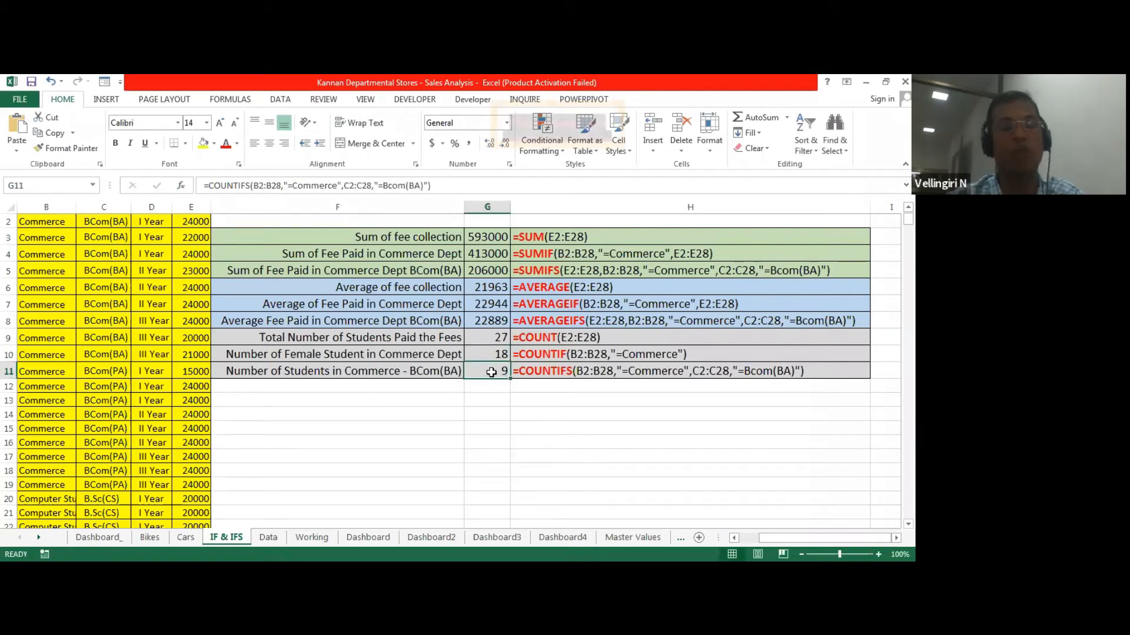
click(180, 186)
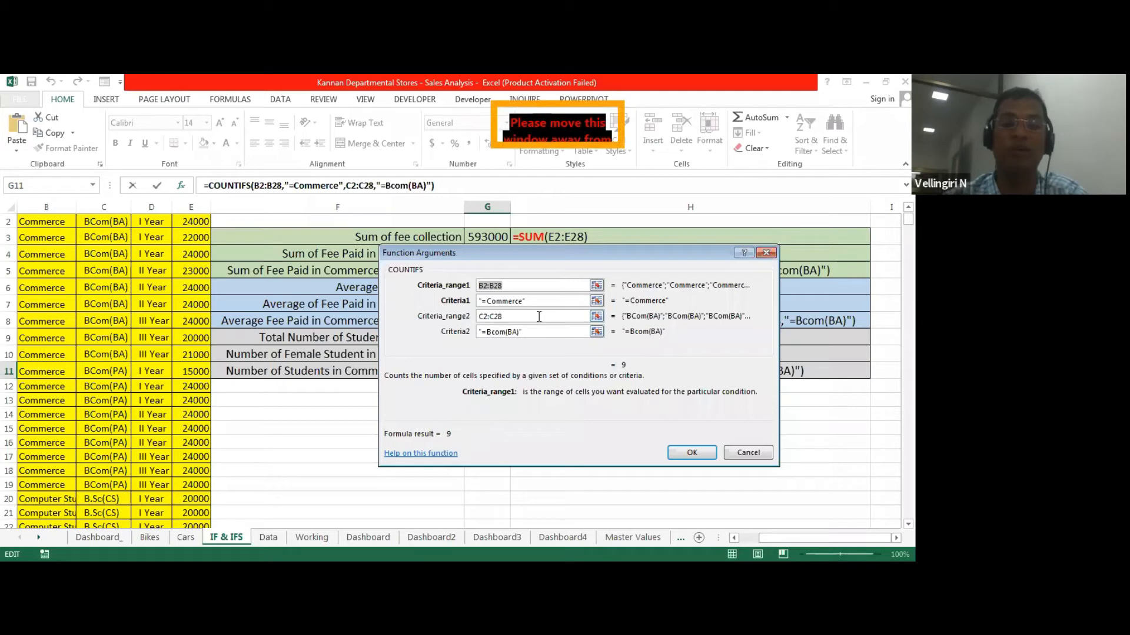
click(705, 456)
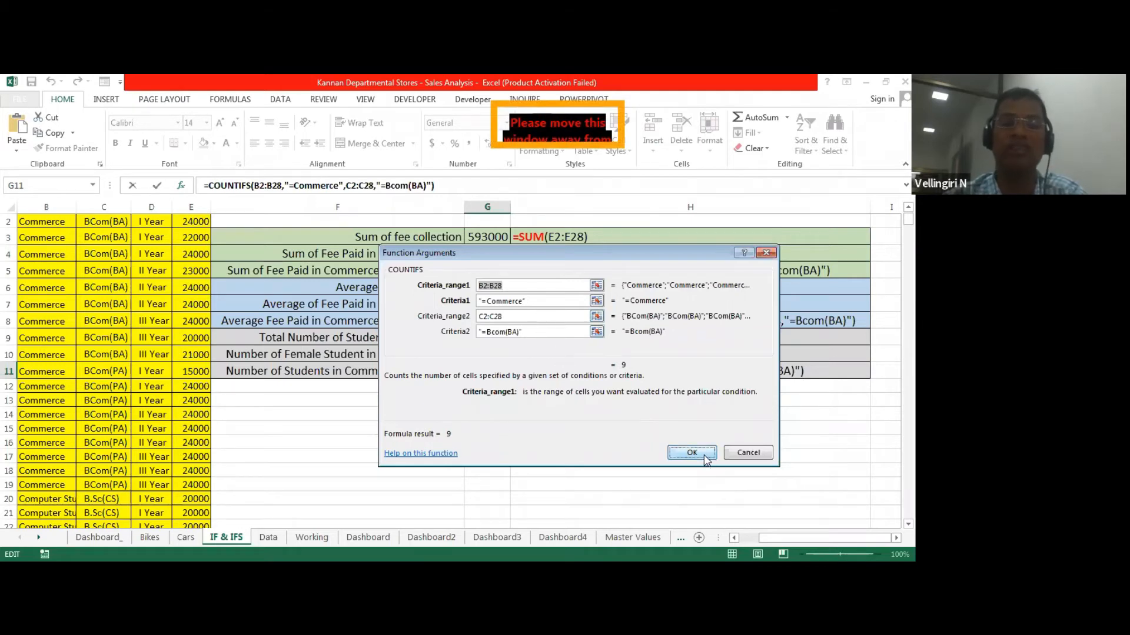
click(491, 373)
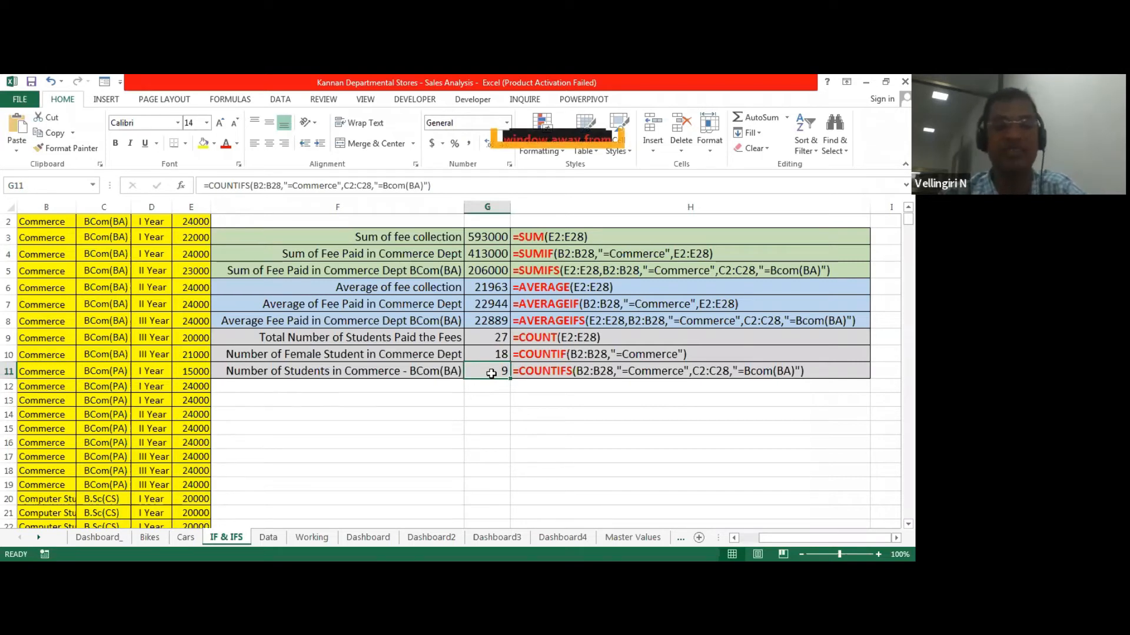
scroll(328, 420, up, 1)
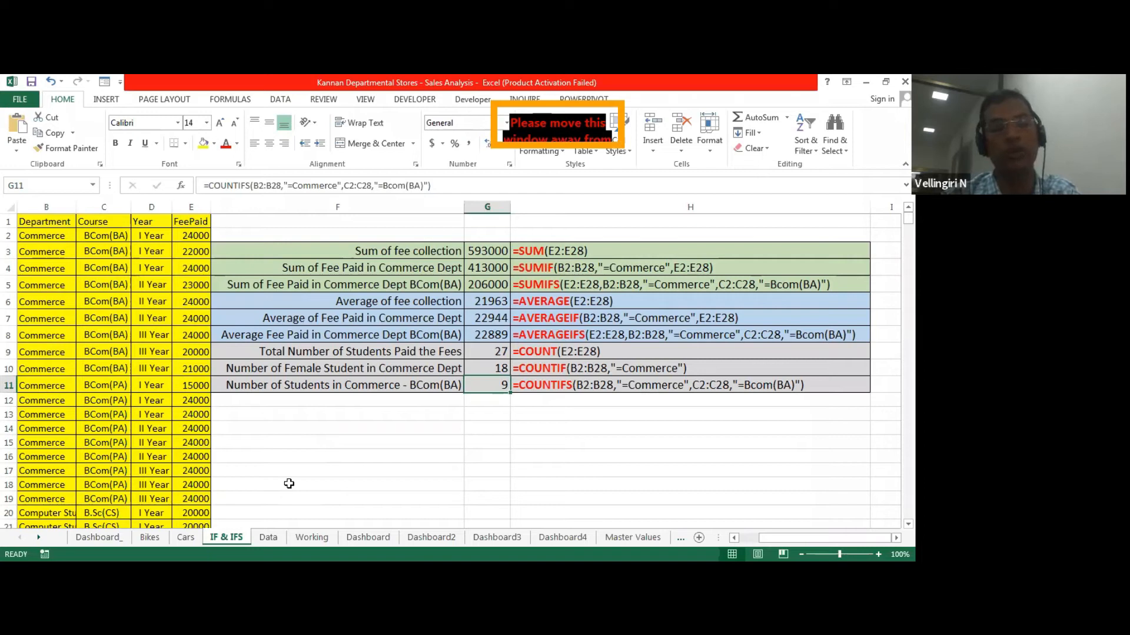
Open the Data sheet and review its Bill No, Bill Date, Customer Name, Mobile No and Item Name columns.
key(ctrl+Page_Down)
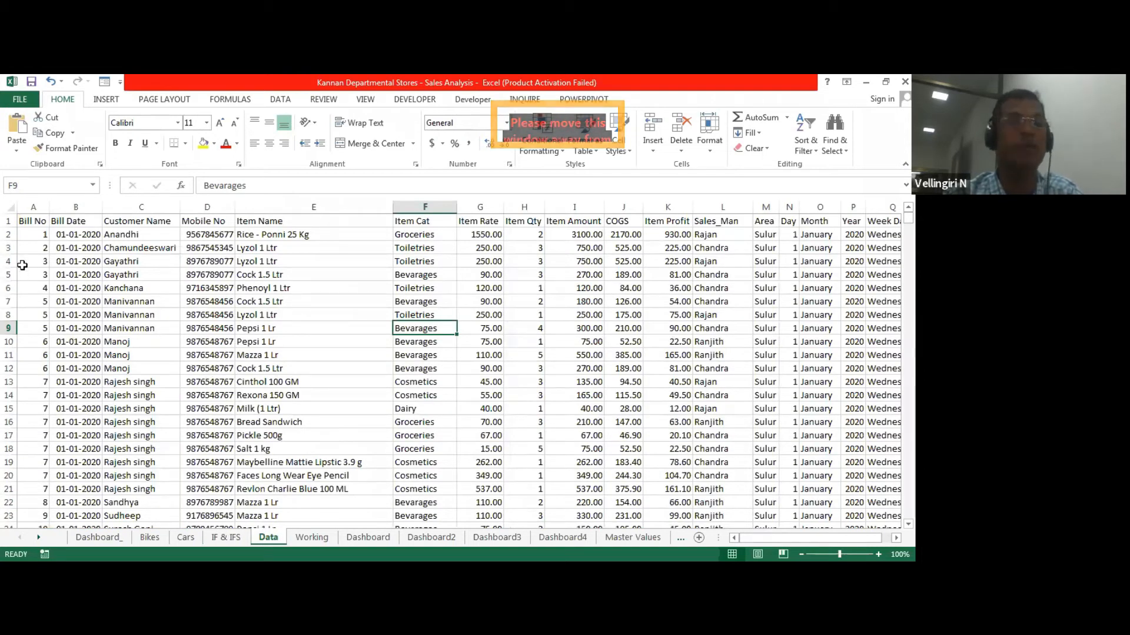
click(34, 223)
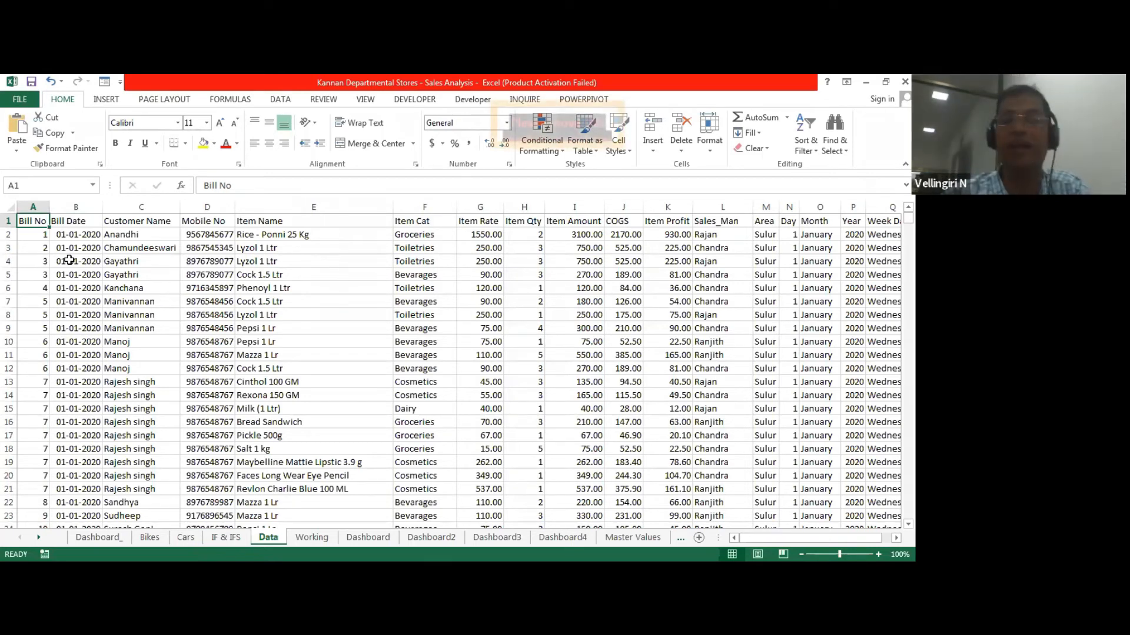
click(99, 273)
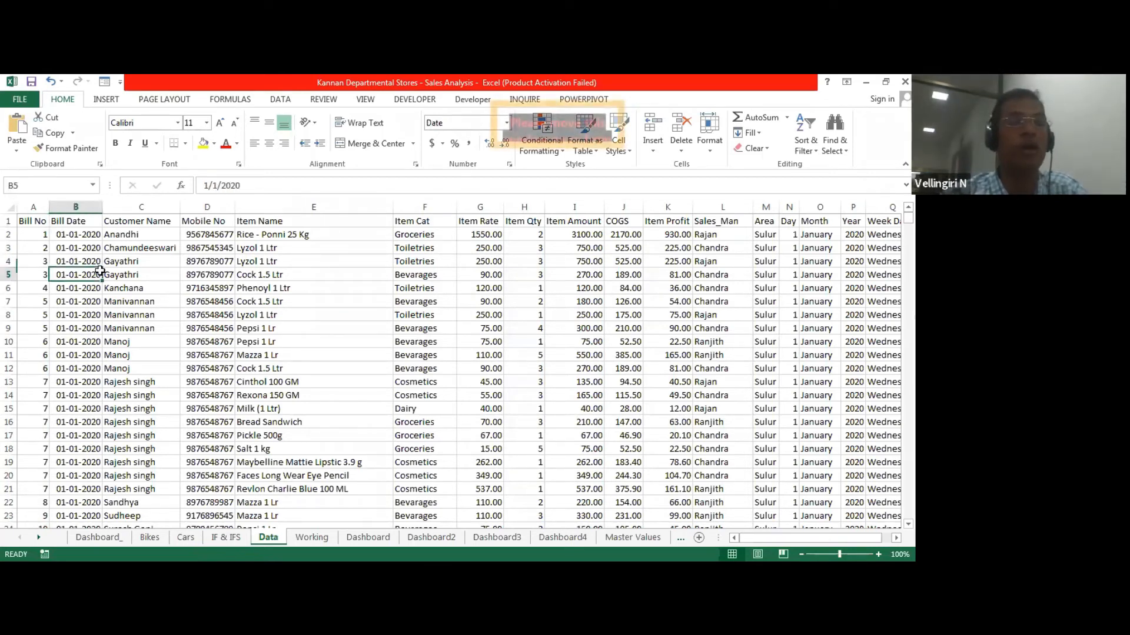
click(34, 208)
click(75, 207)
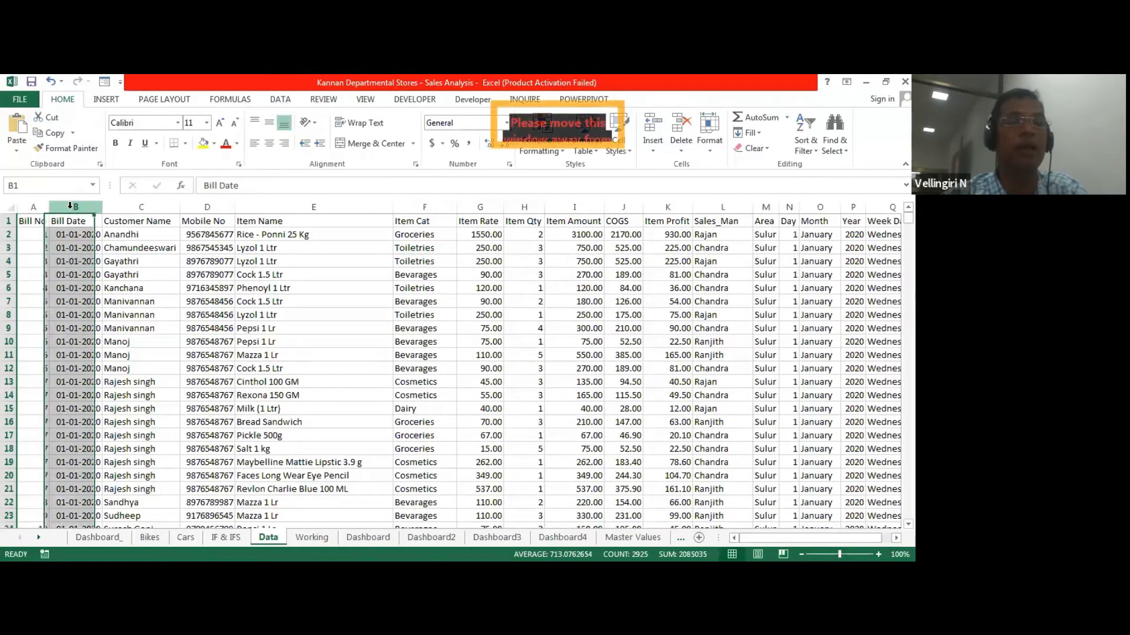
click(135, 207)
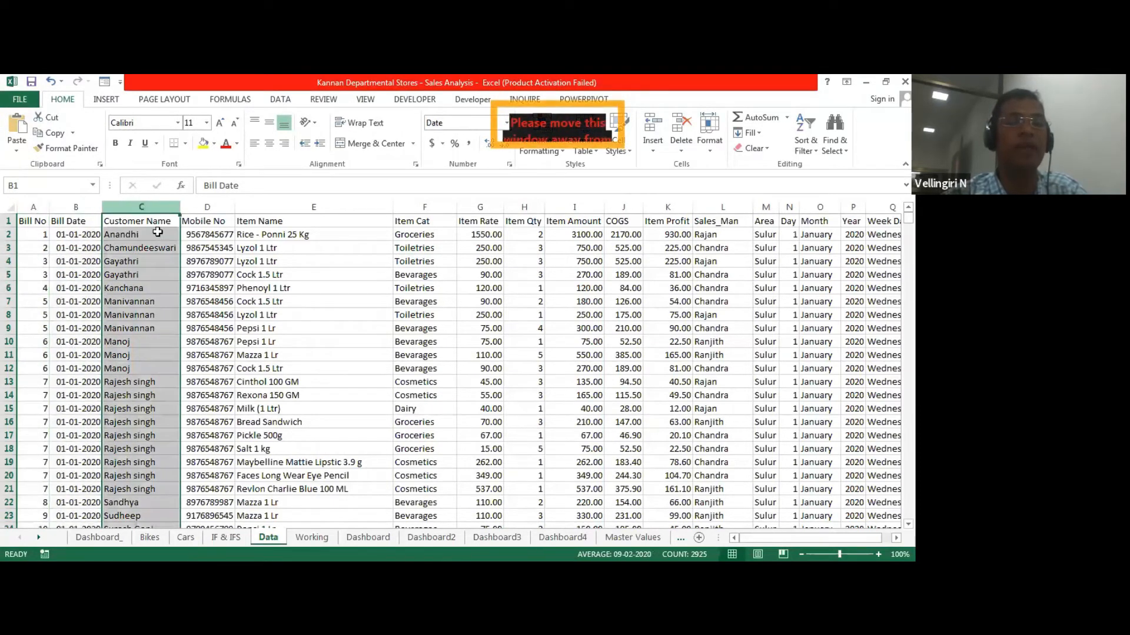
click(209, 207)
click(274, 206)
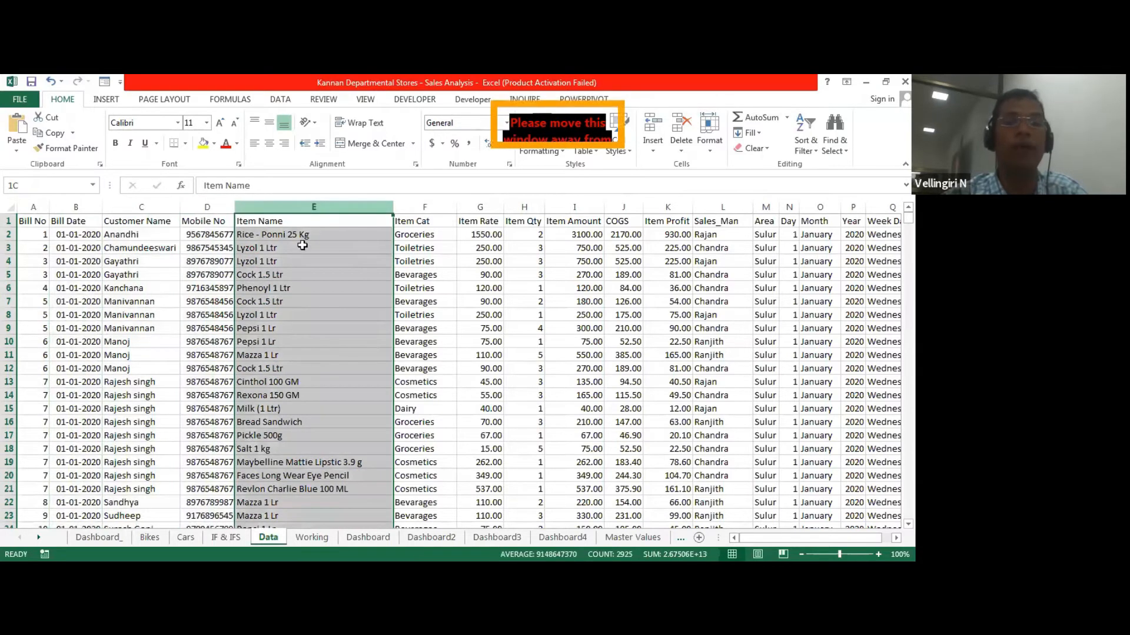
Review the Item Cat, Item Rate, Item Qty, Item Amount, COGS, Item Profit and Sales_Man columns of the sales data.
click(406, 206)
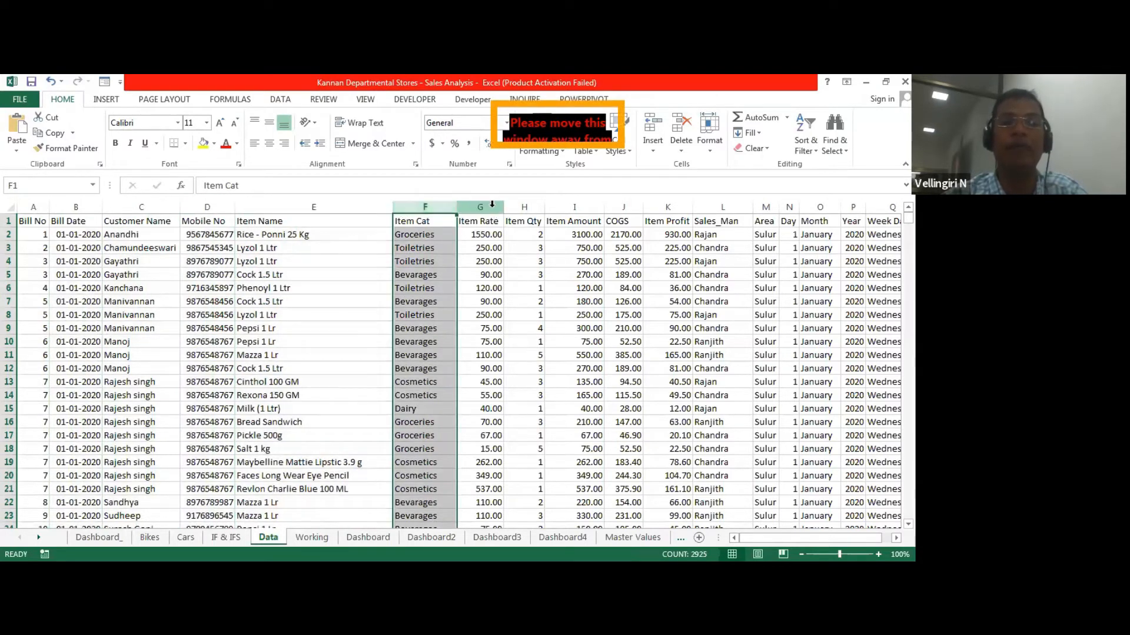
click(497, 207)
click(533, 204)
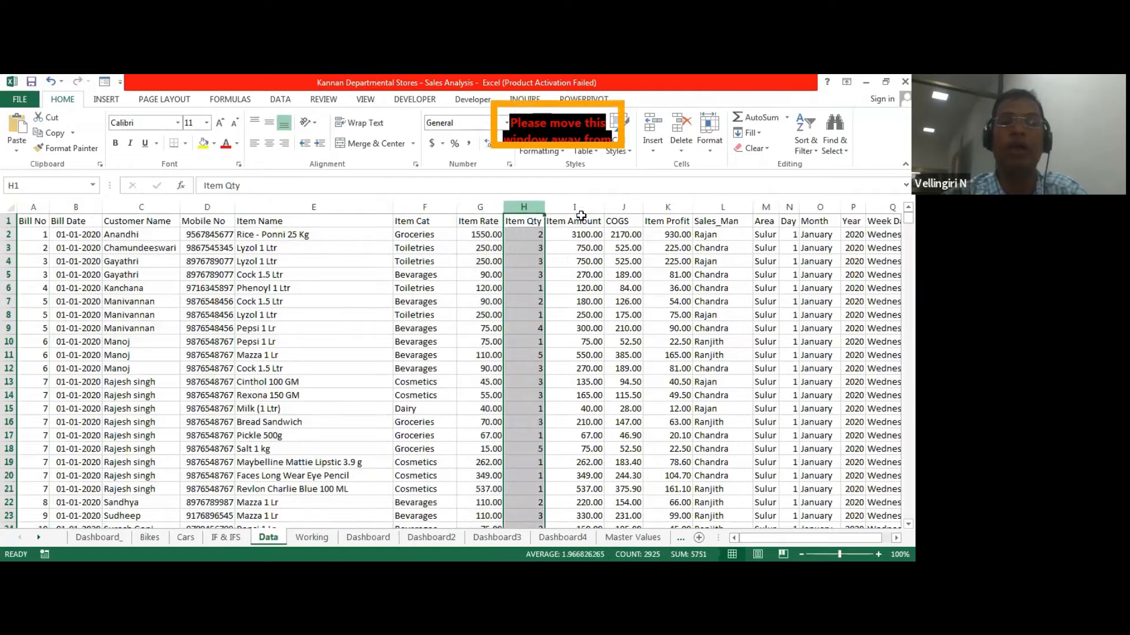
click(575, 207)
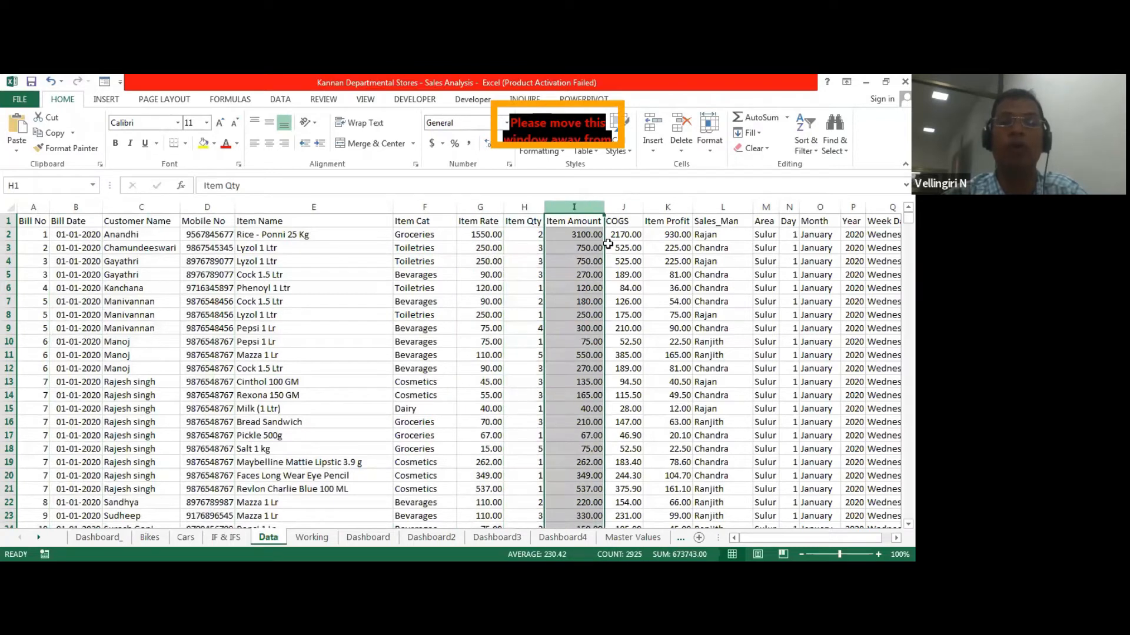
click(628, 206)
click(668, 206)
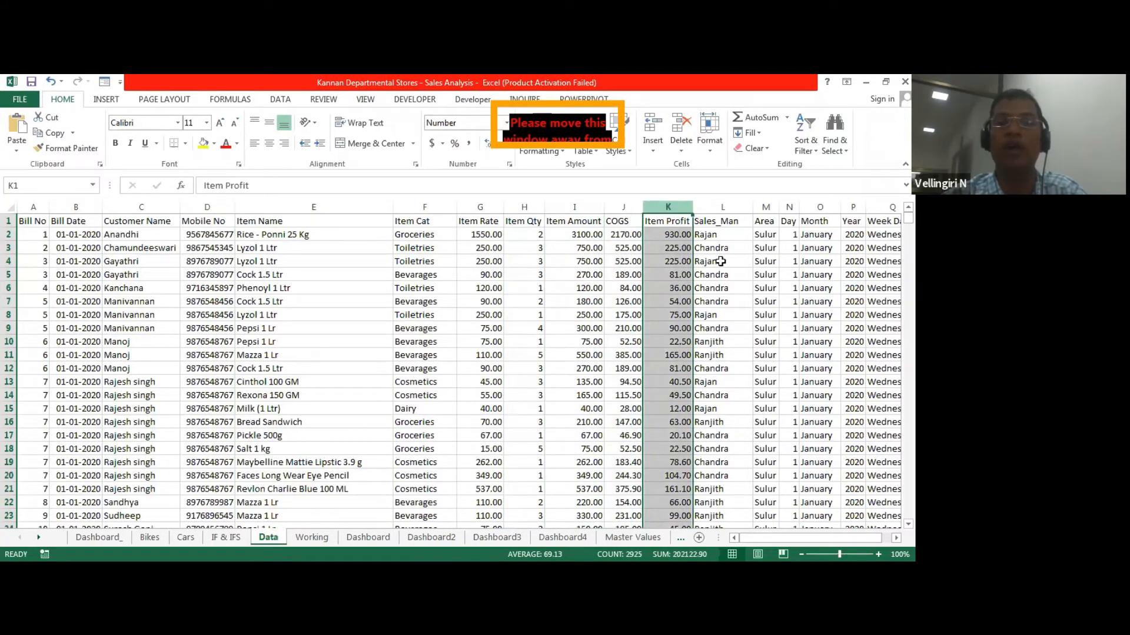
click(728, 207)
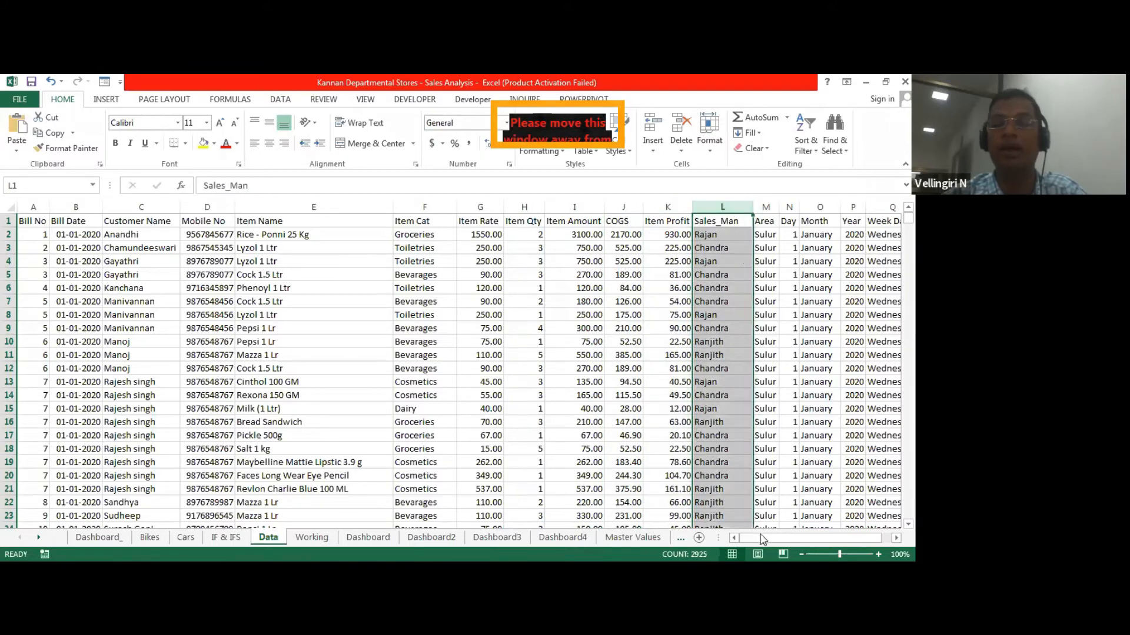
Look over sample entries in the Item Name, Item Cat and Customer Name columns of the sales data.
click(267, 298)
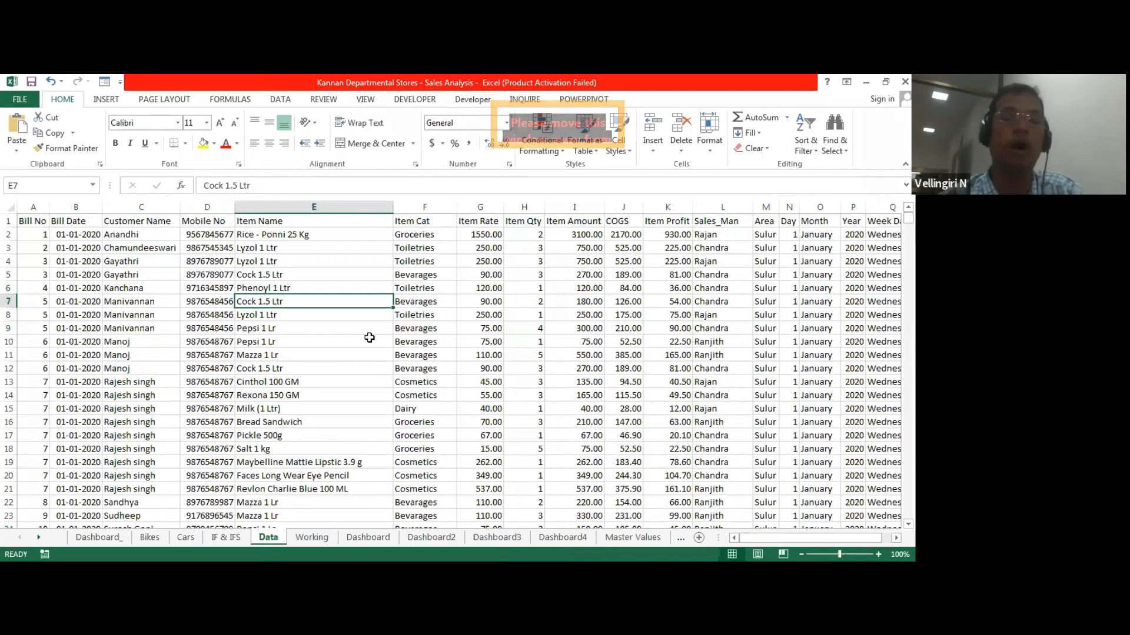
click(424, 342)
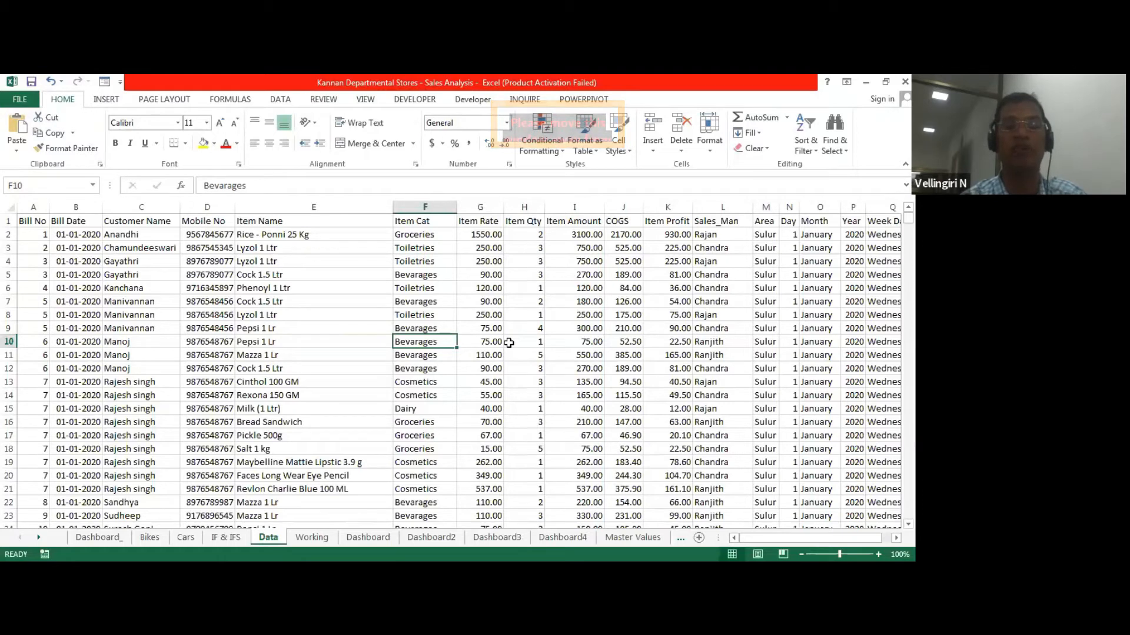
click(165, 259)
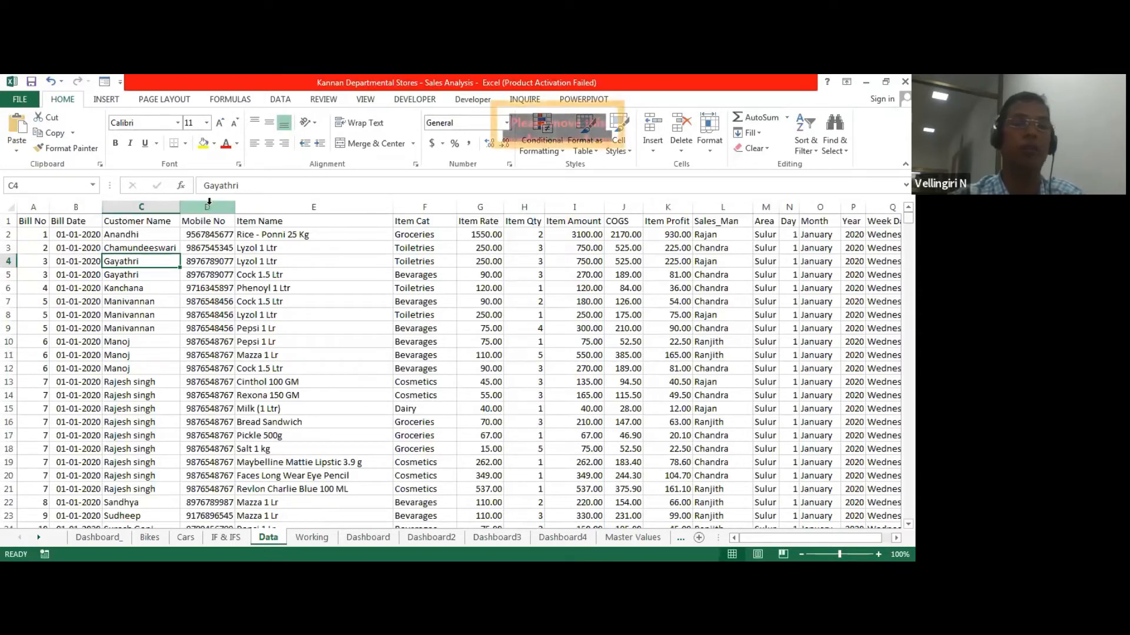
click(315, 251)
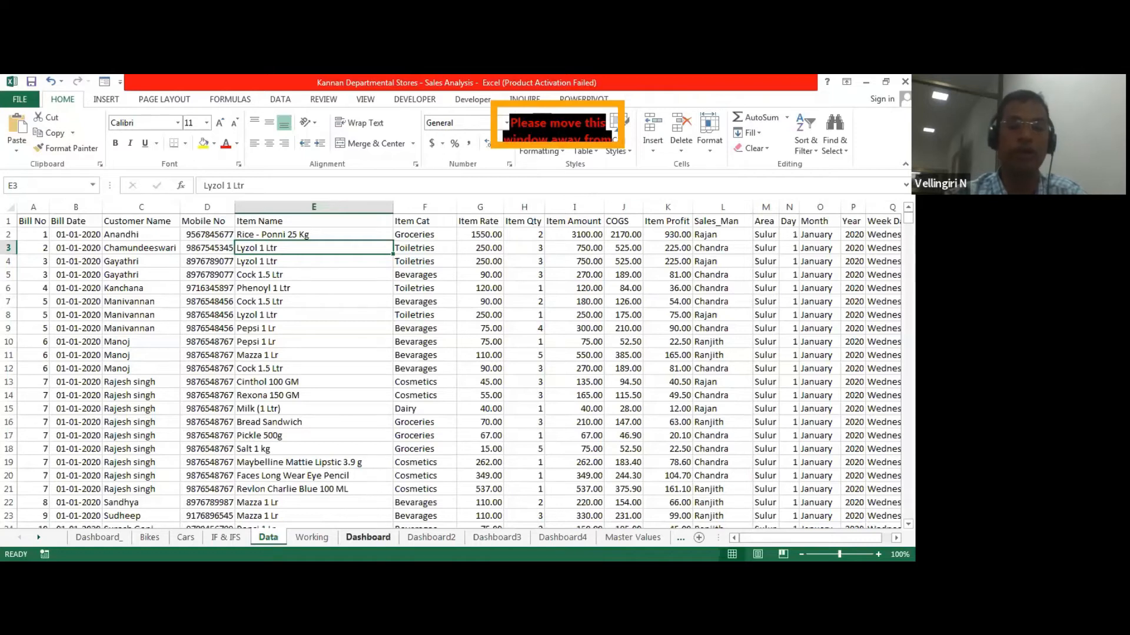
On the Dashboard sheet, set the From Date to 1/3/2020 and inspect the To Date formula =D2+7 without changing it.
click(368, 537)
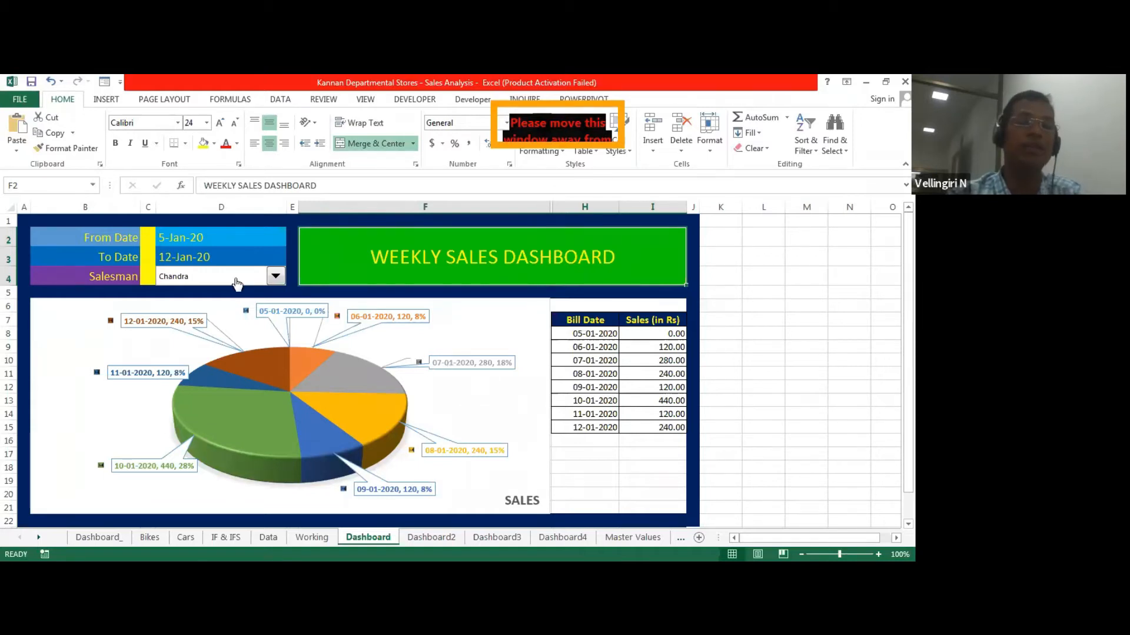
click(179, 238)
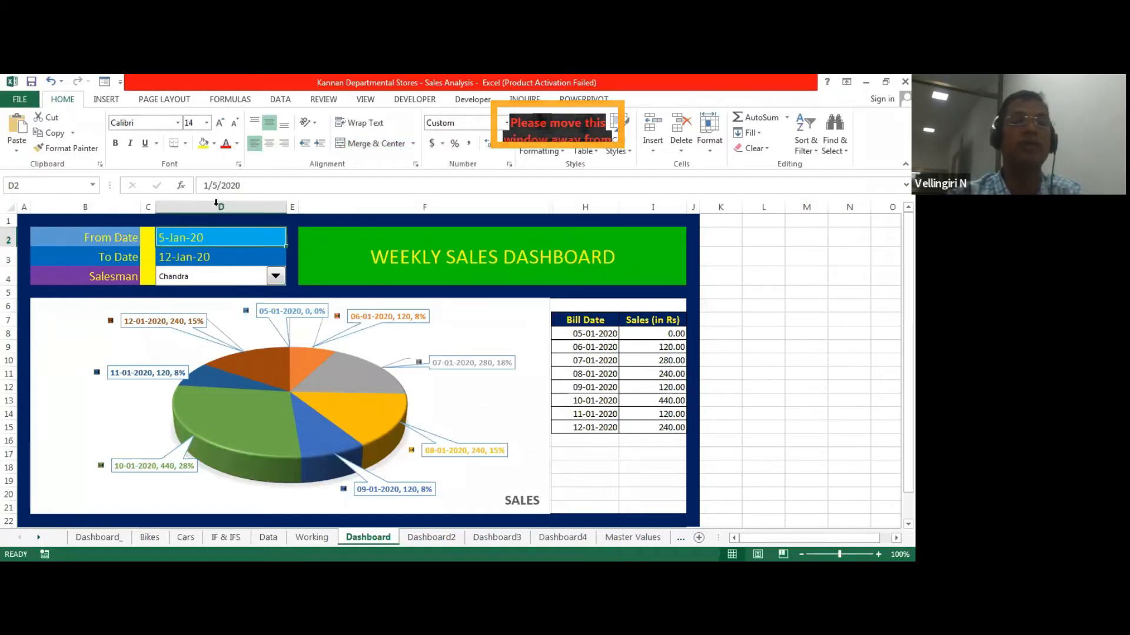
click(215, 185)
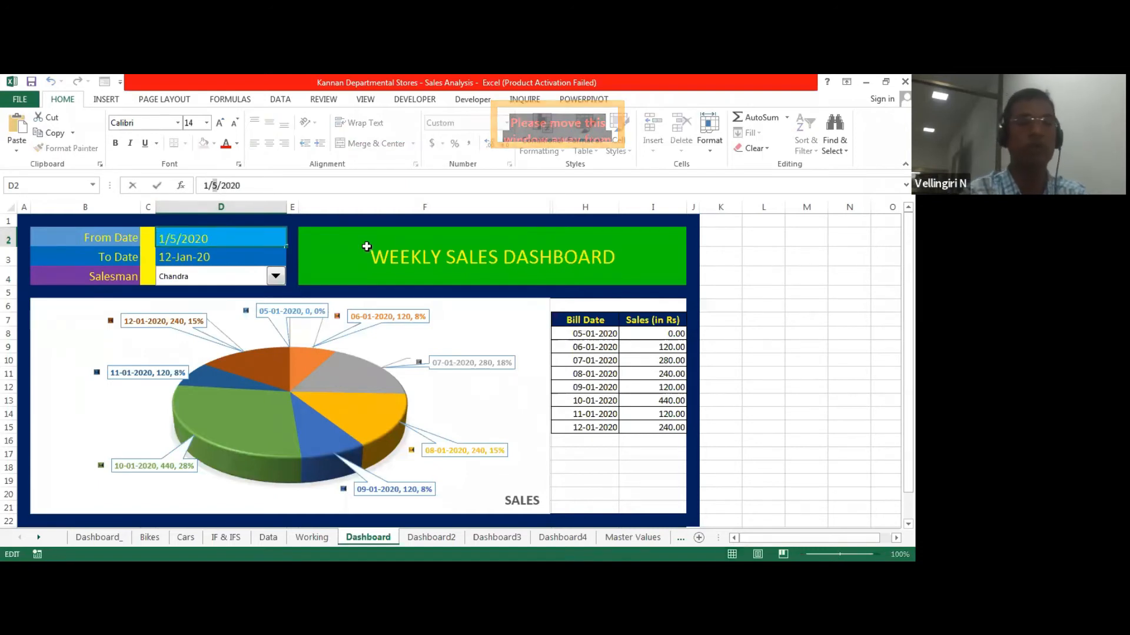
key(Delete)
text(3)
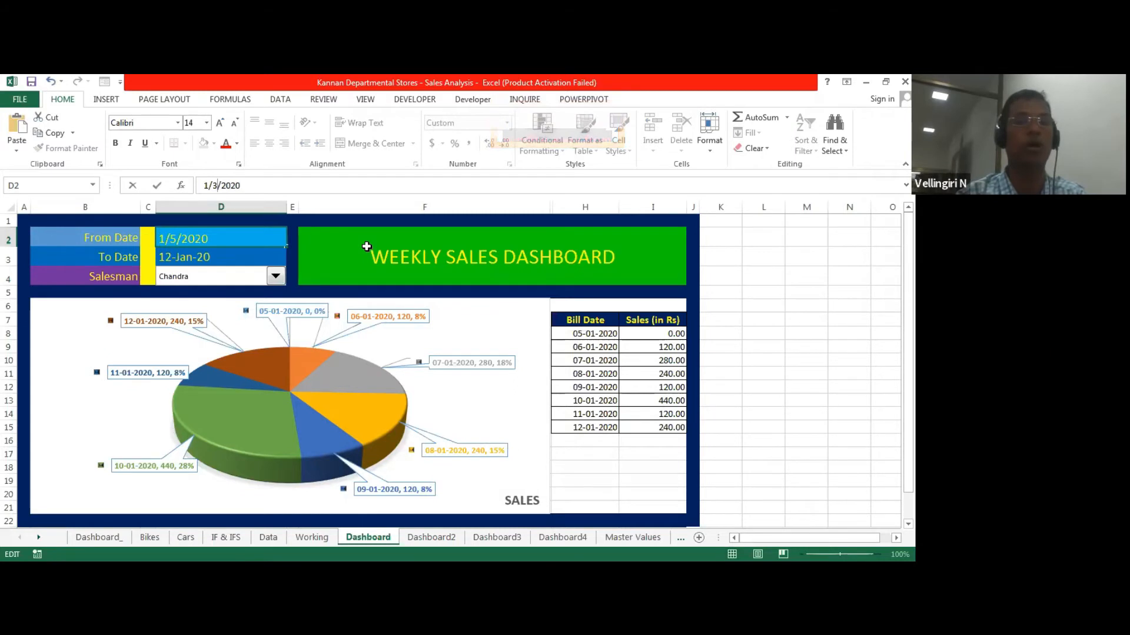
key(Return)
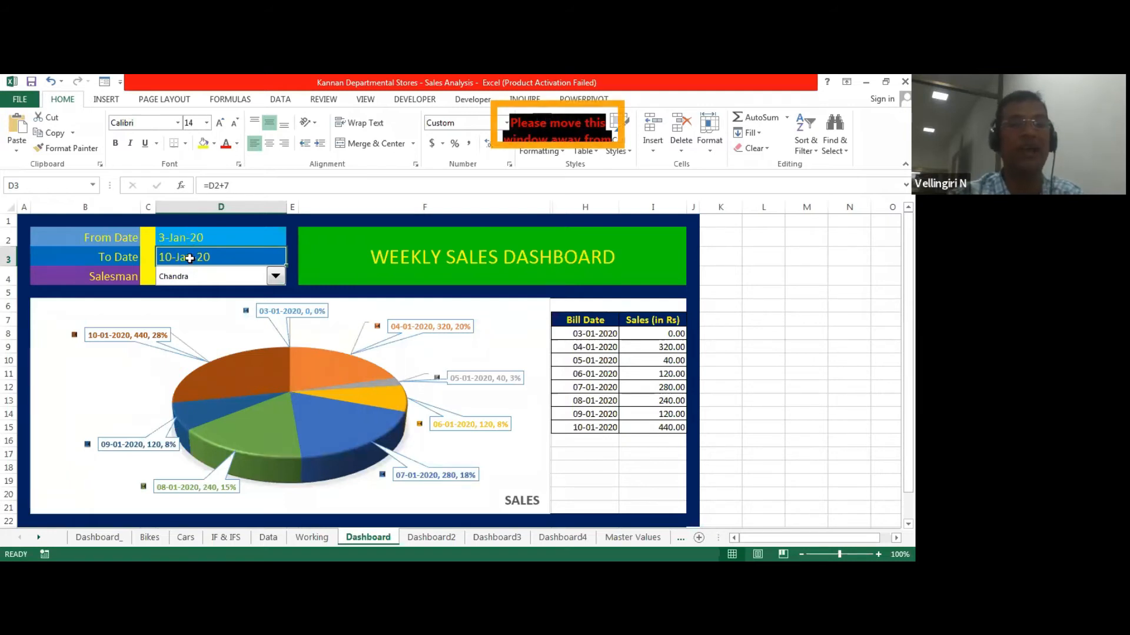
click(219, 186)
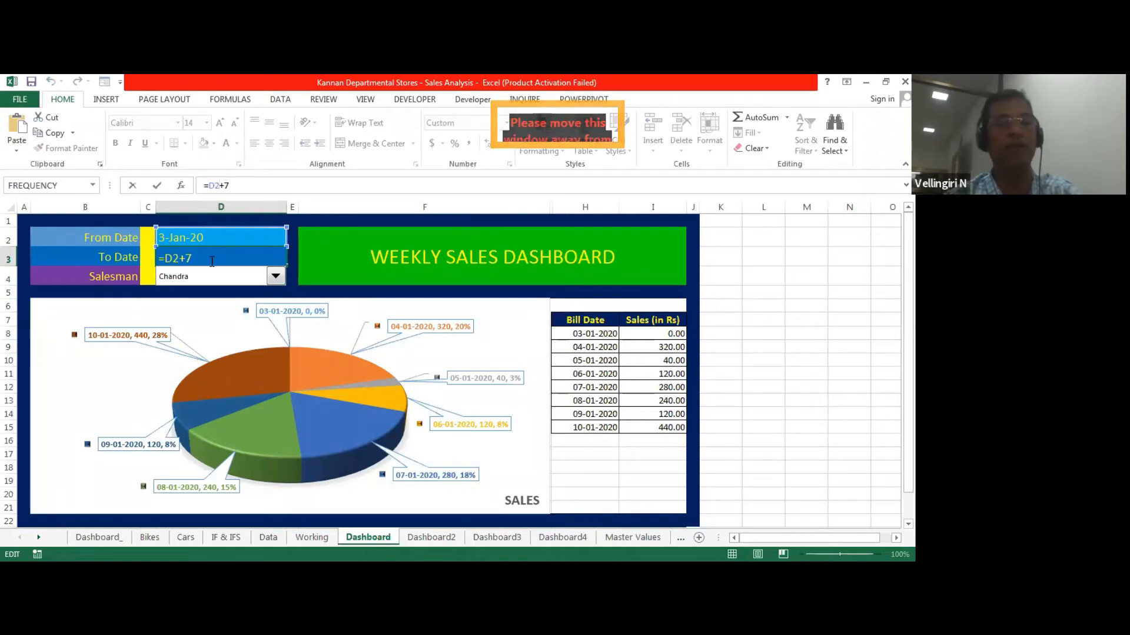
key(Return)
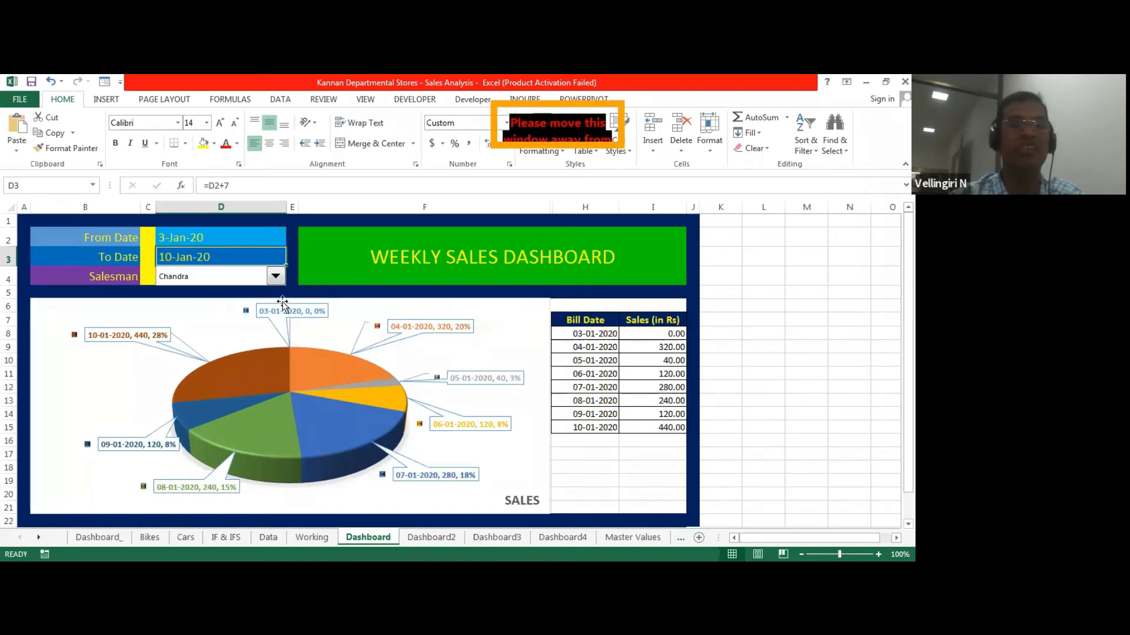
Switch the weekly sales dashboard's Salesman selection through the first, second and third listed salesmen, leaving the third selected.
click(275, 277)
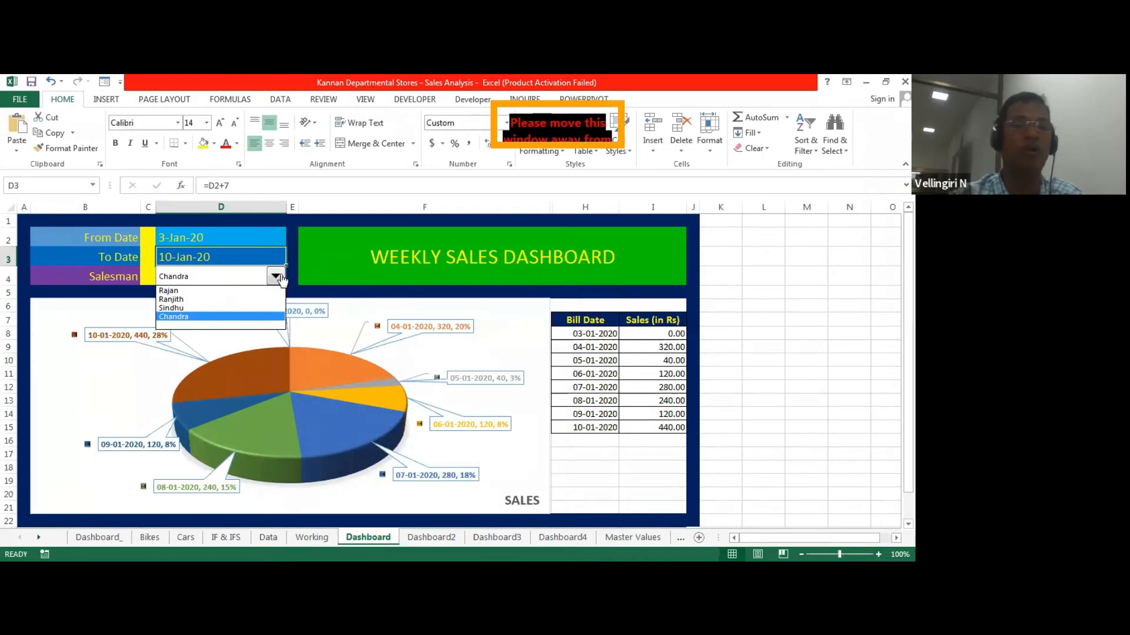
click(266, 291)
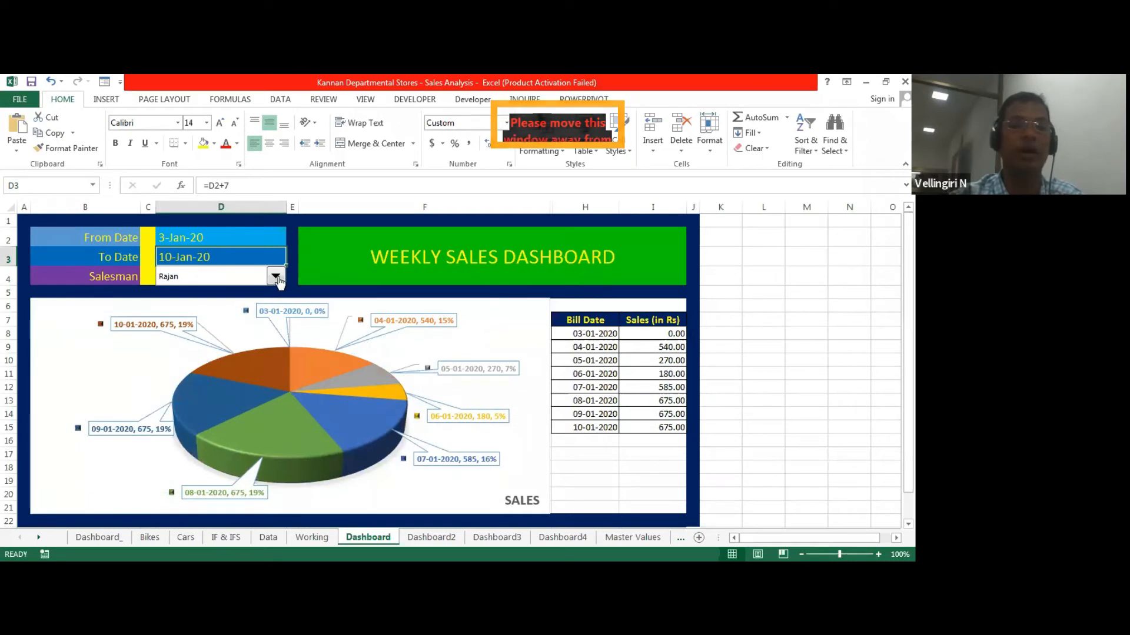
click(276, 277)
click(267, 299)
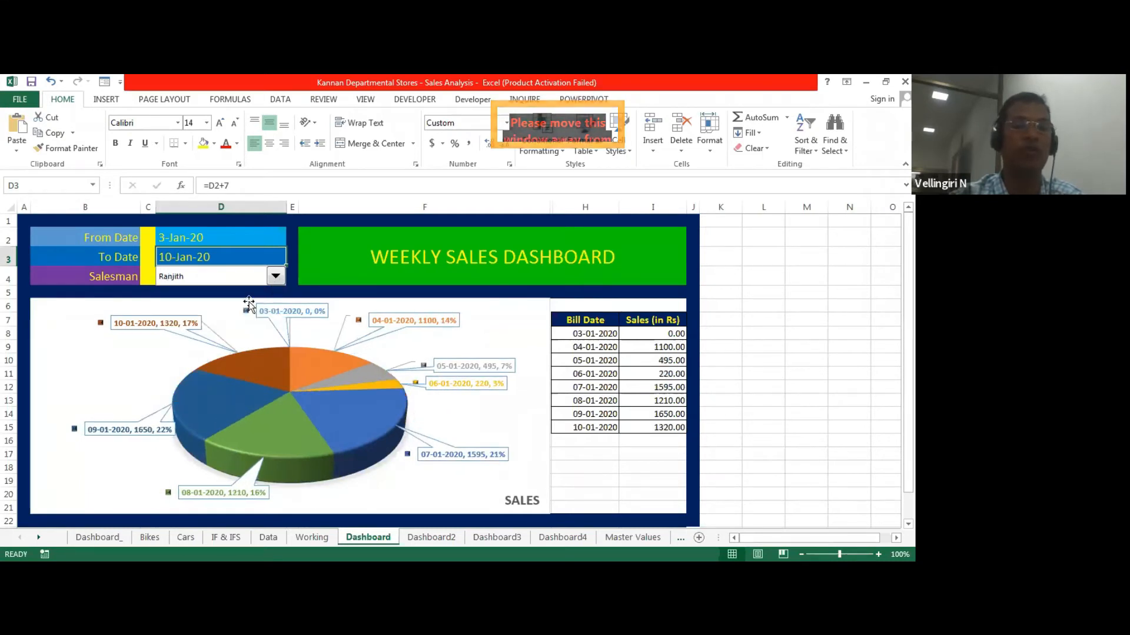
click(274, 282)
click(256, 307)
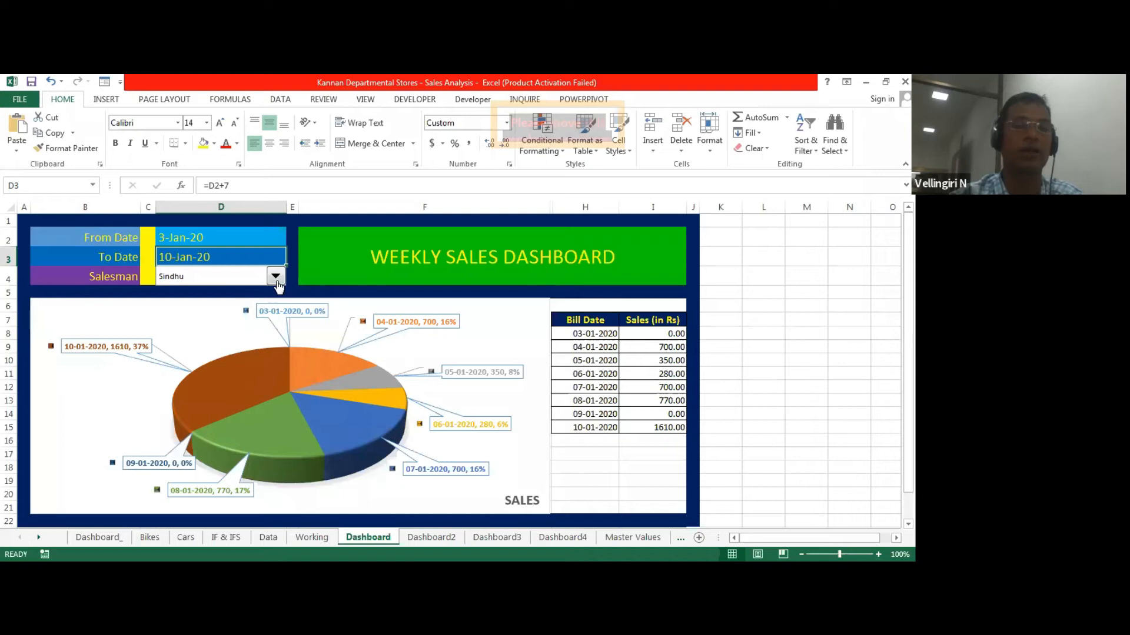
Switch the Salesman selection to the fourth listed salesman and inspect the first Bill Date formula and the first two Sales formulas without changing them.
click(275, 279)
click(254, 315)
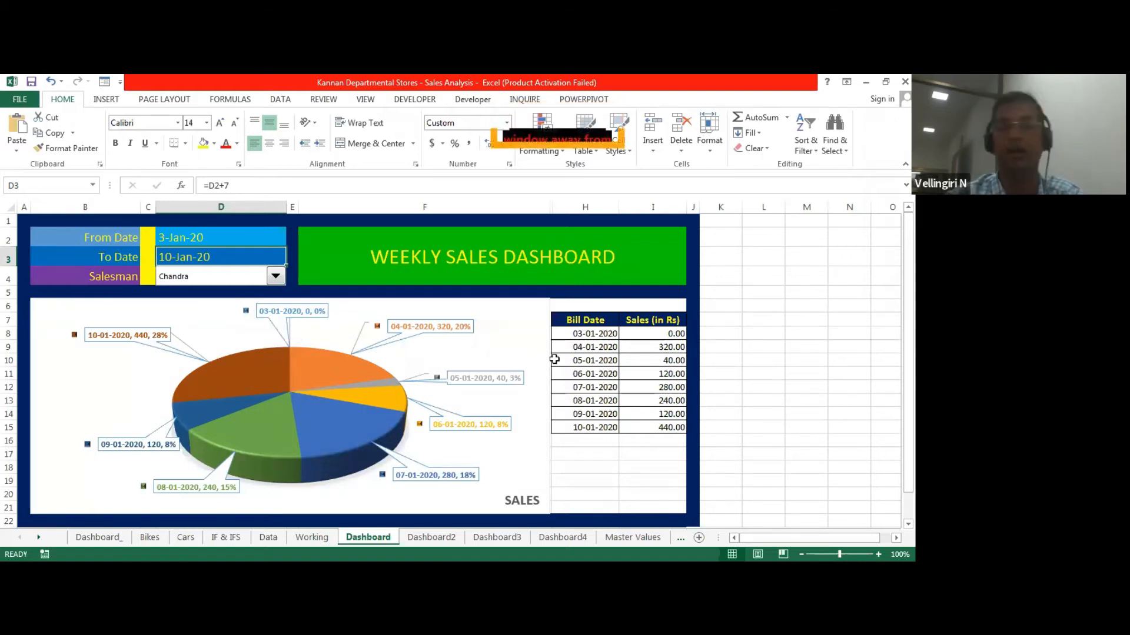
click(590, 334)
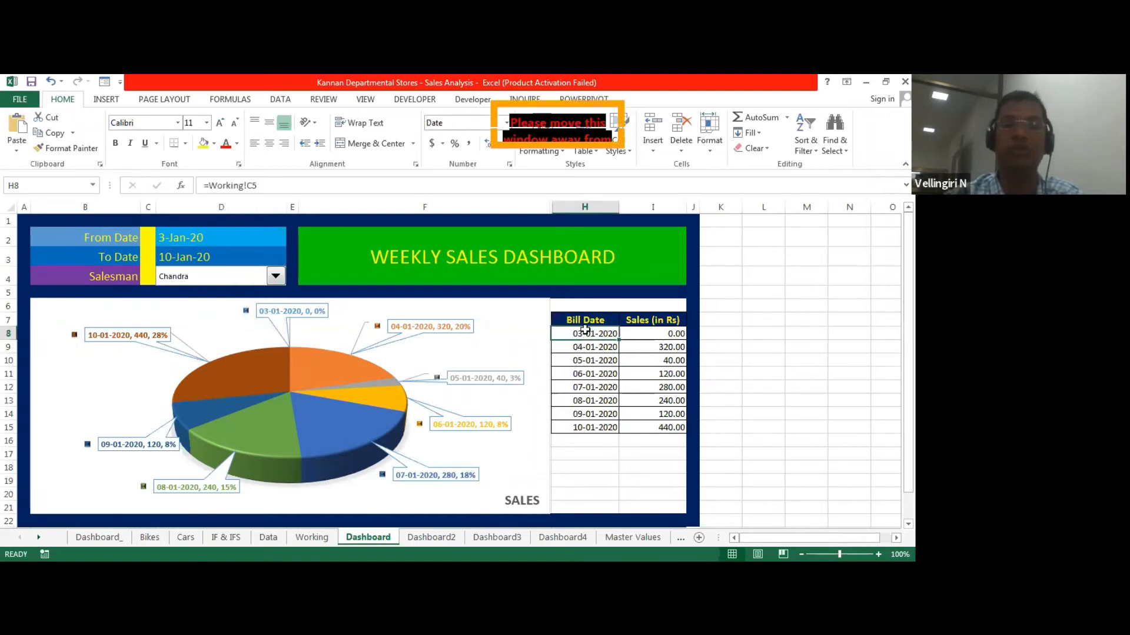
click(638, 335)
click(231, 185)
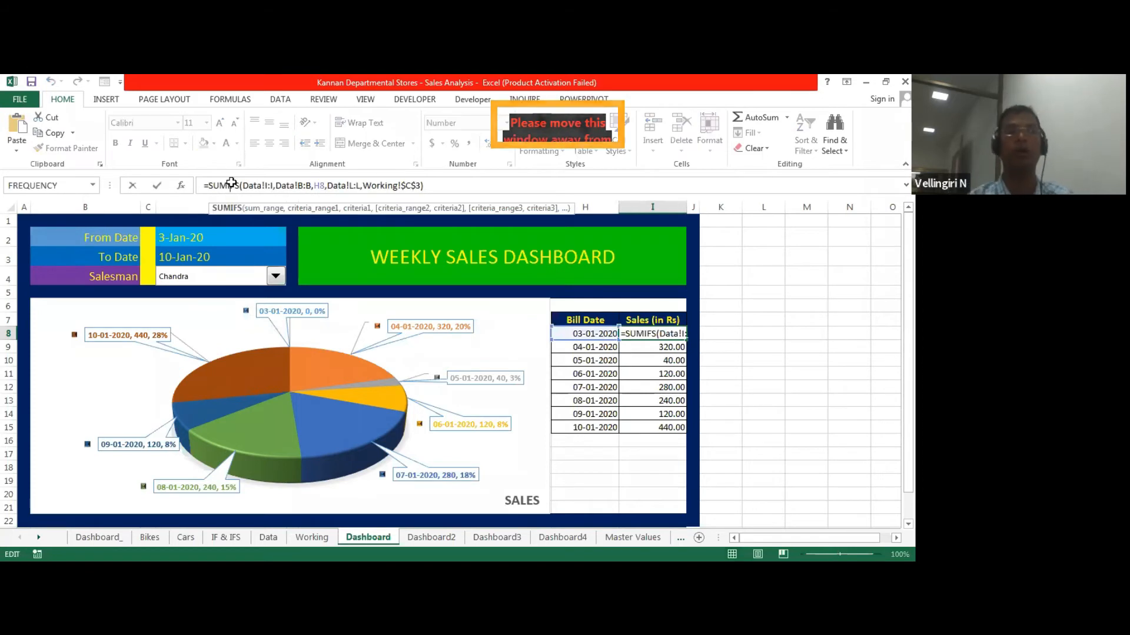
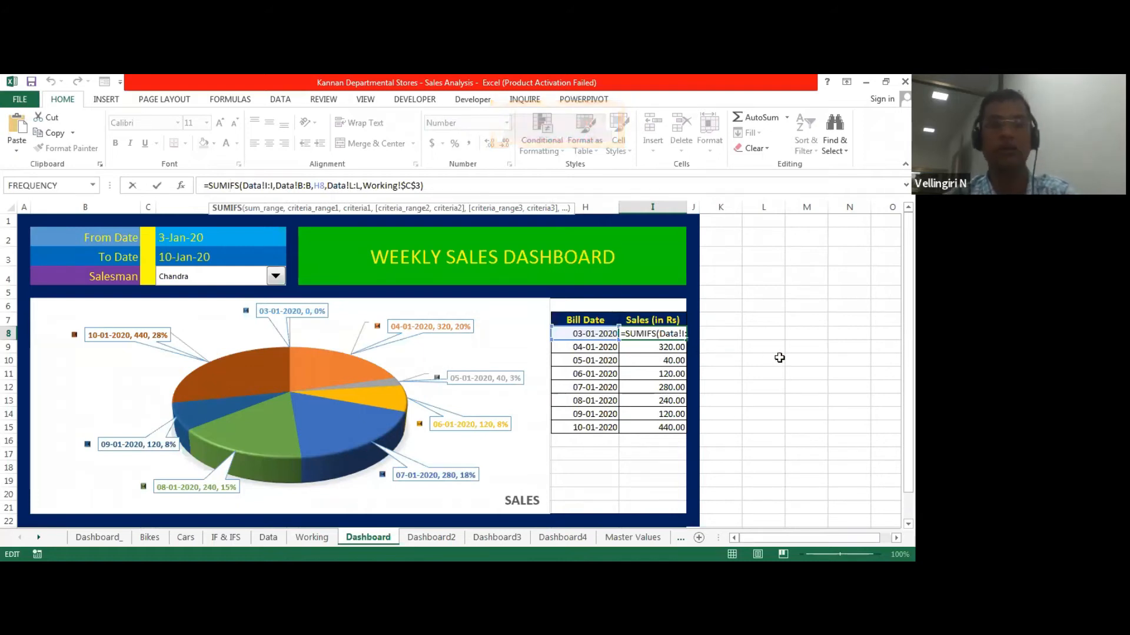
key(Escape)
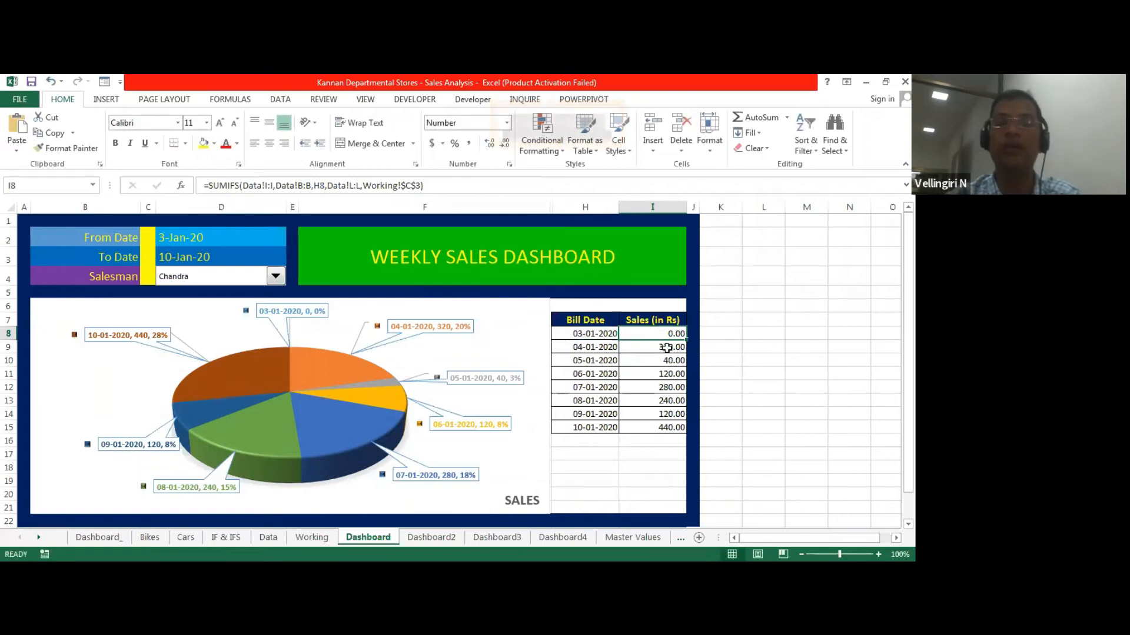
double_click(667, 348)
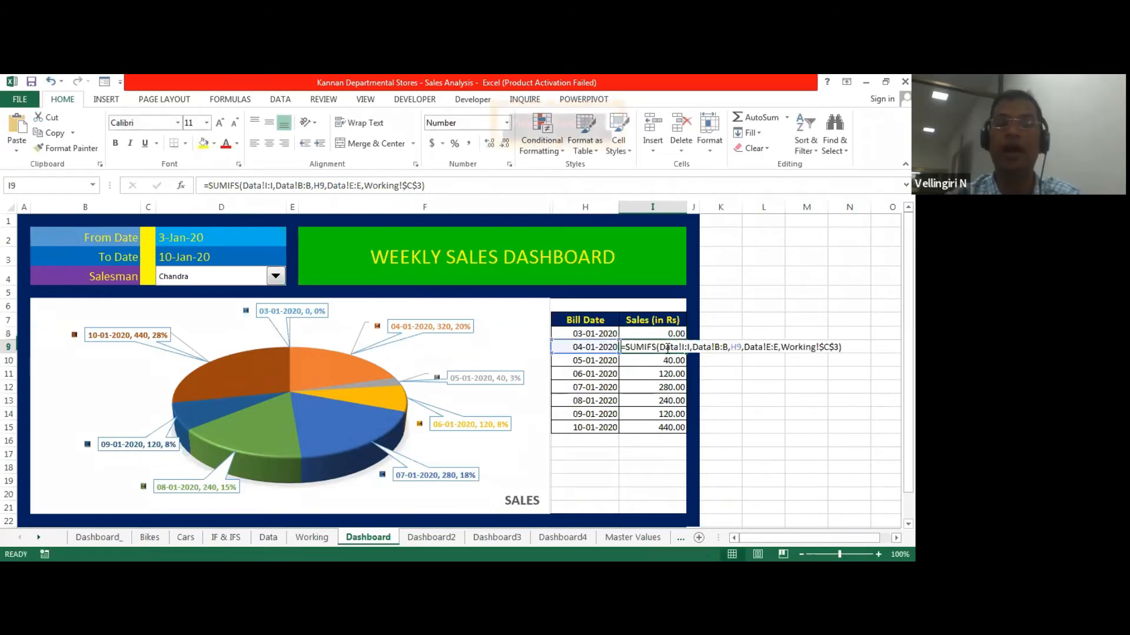
click(785, 269)
Return the Salesman selection to the third listed salesman and inspect the Sales formulas for 06-01-2020 and 04-01-2020 without changing them.
click(277, 277)
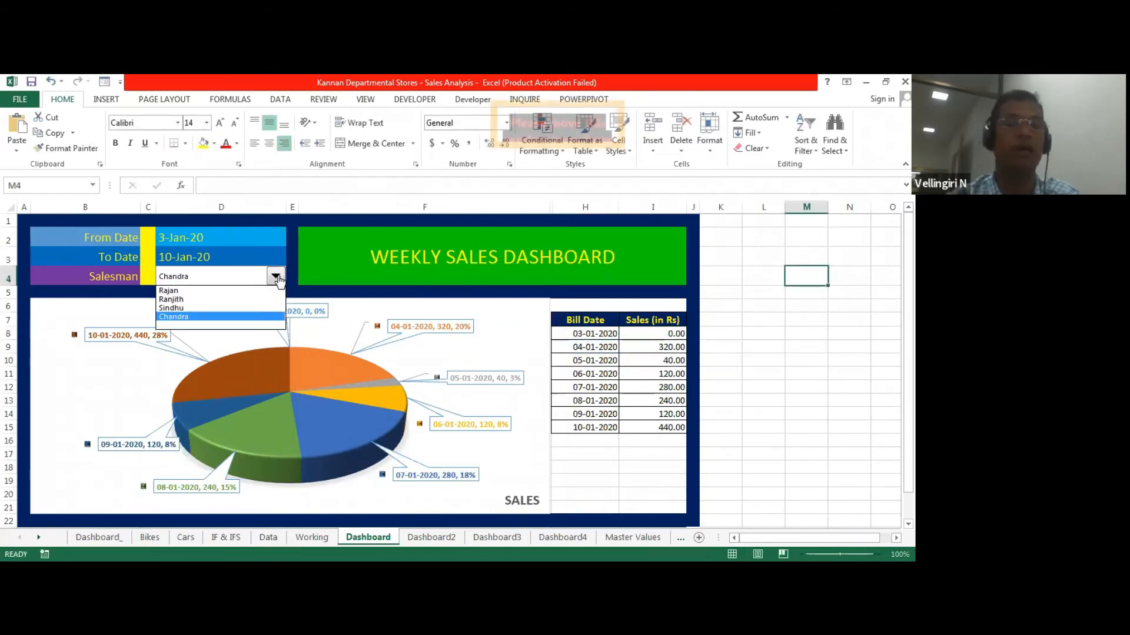
click(237, 308)
click(239, 308)
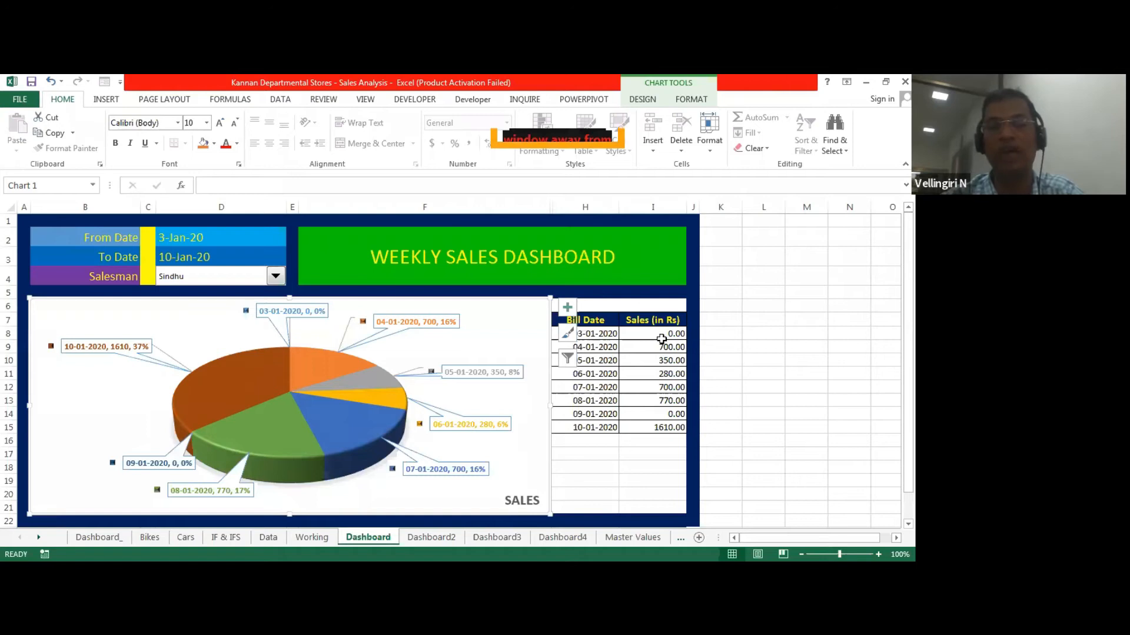
double_click(659, 375)
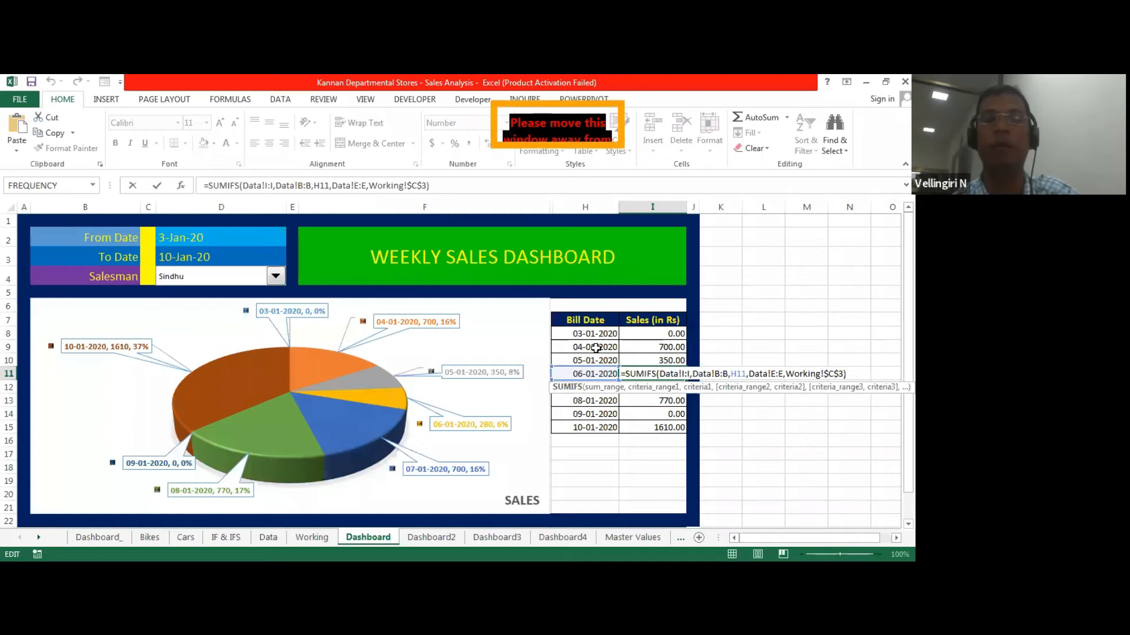
click(661, 347)
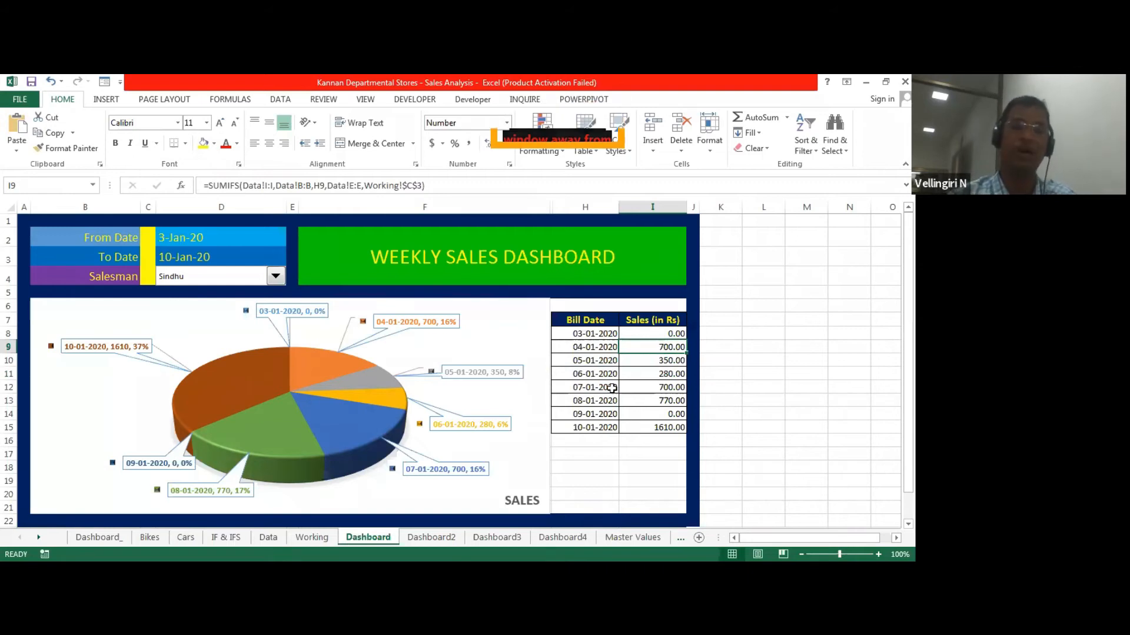
Examine the weekly sales pie chart's source series and the details of its 10-01-2020 slice.
click(346, 391)
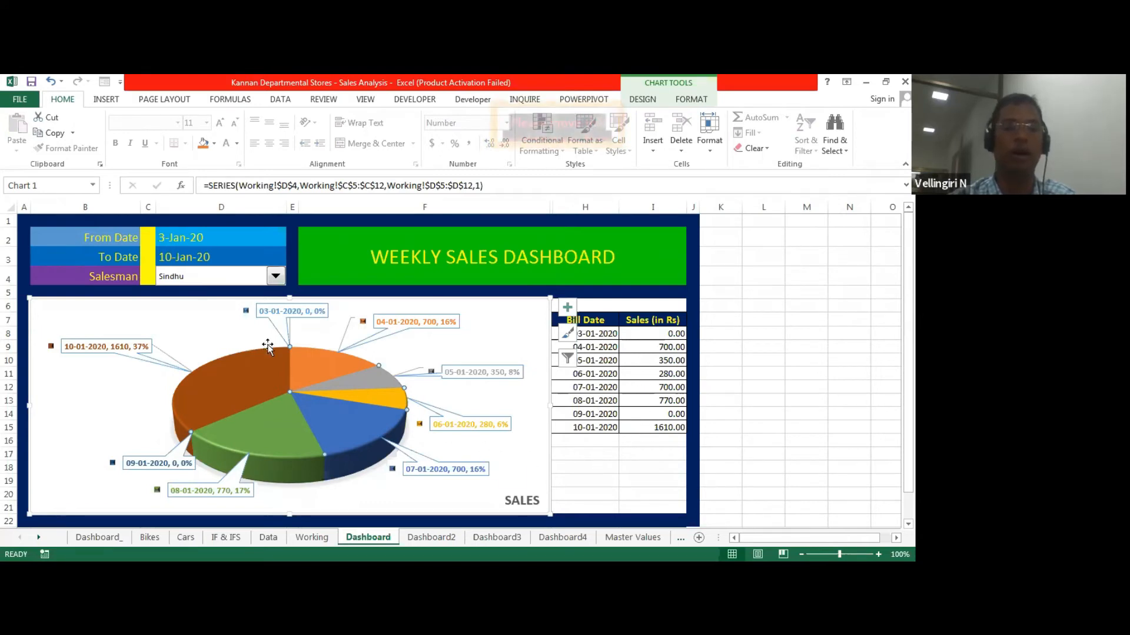
mouse_move(266, 356)
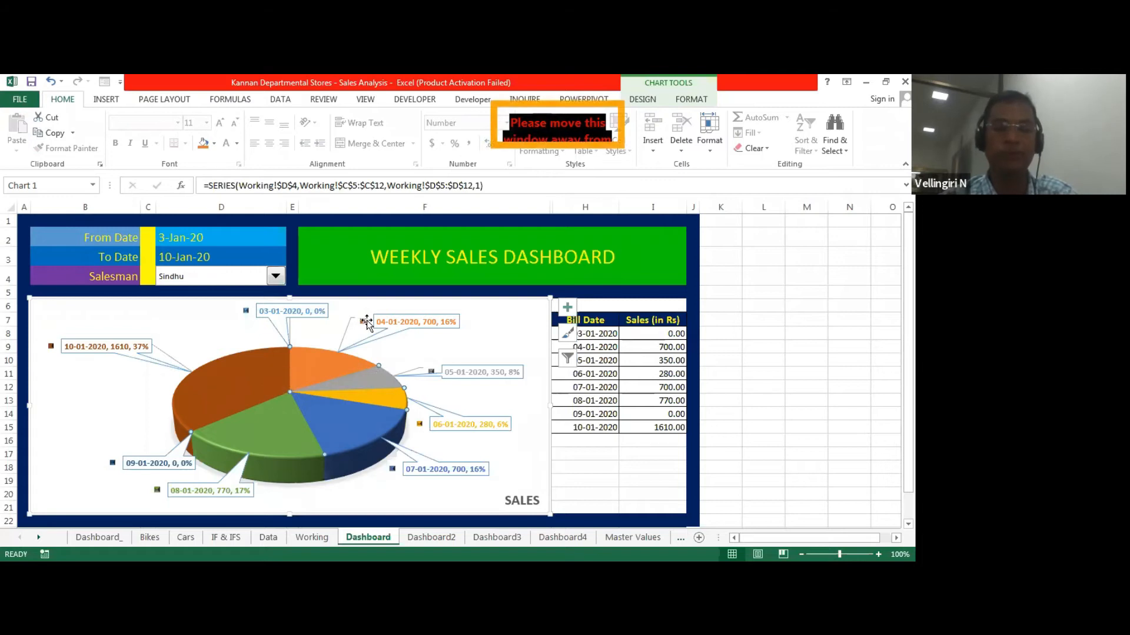
click(804, 356)
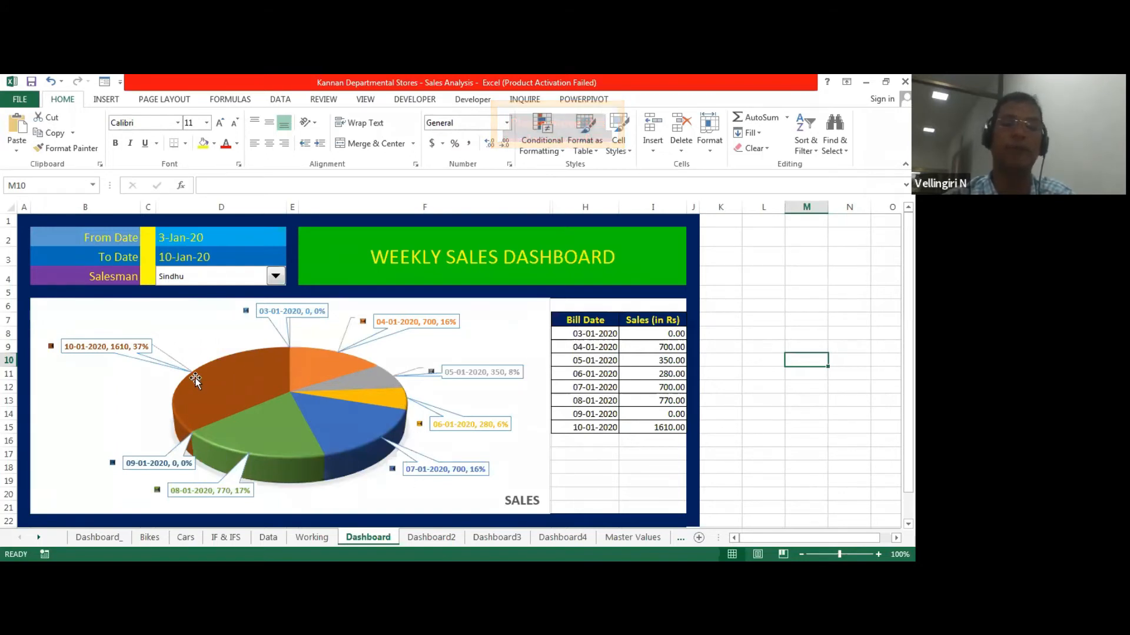
mouse_move(234, 376)
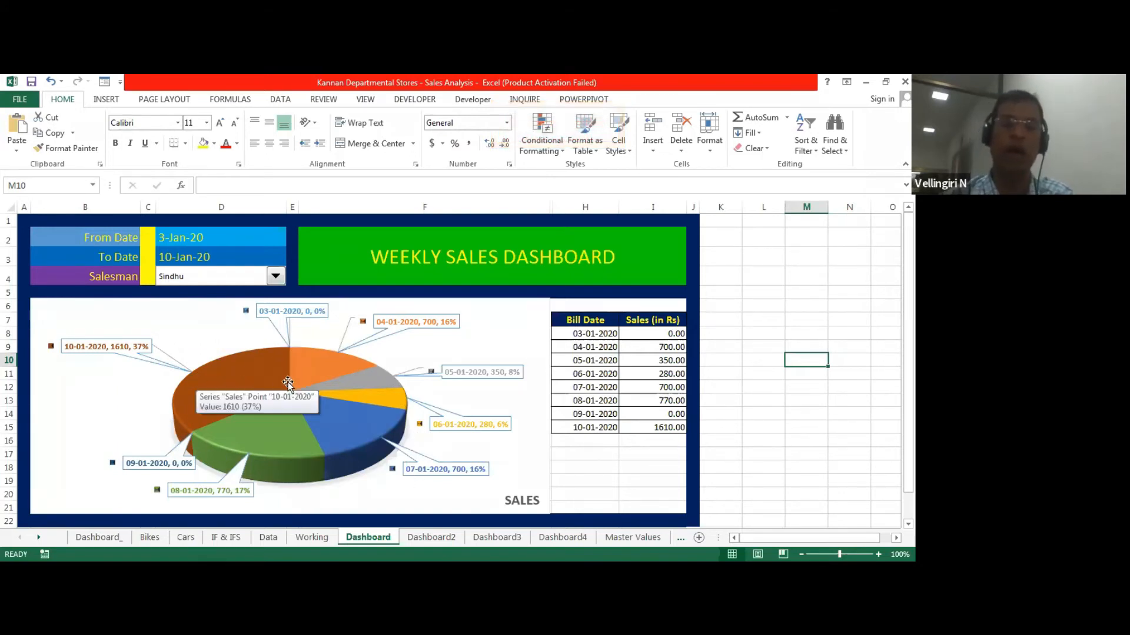
mouse_move(306, 377)
Open the Dashboard2 sheet and inspect the first date header's formula and the SUMIFS formula in C6 without changing them.
key(ctrl+Page_Down)
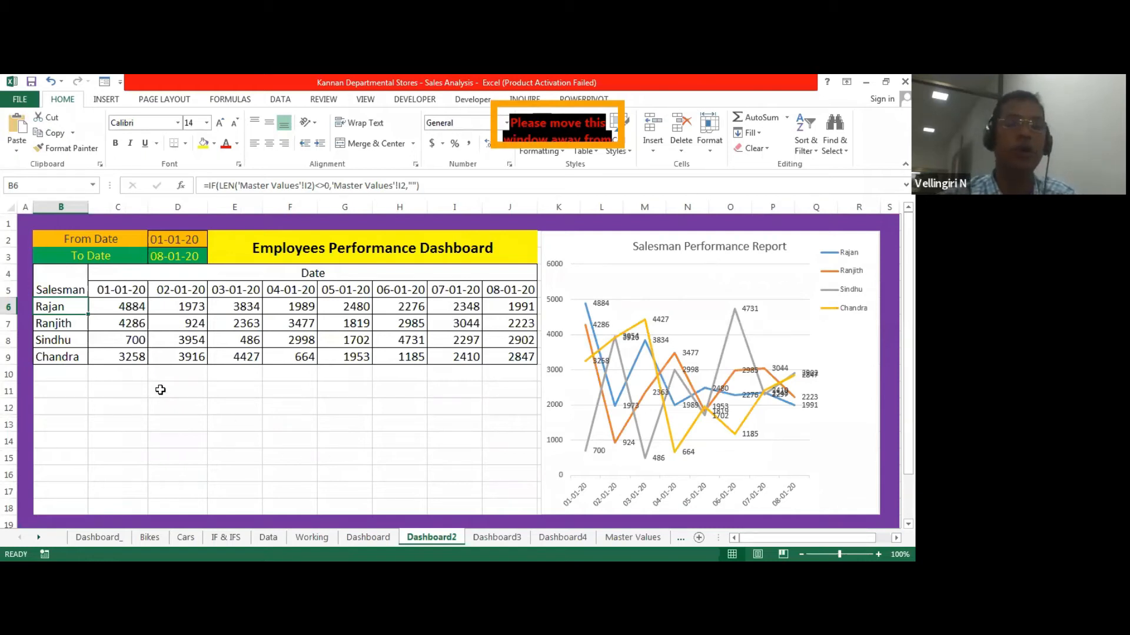
click(117, 290)
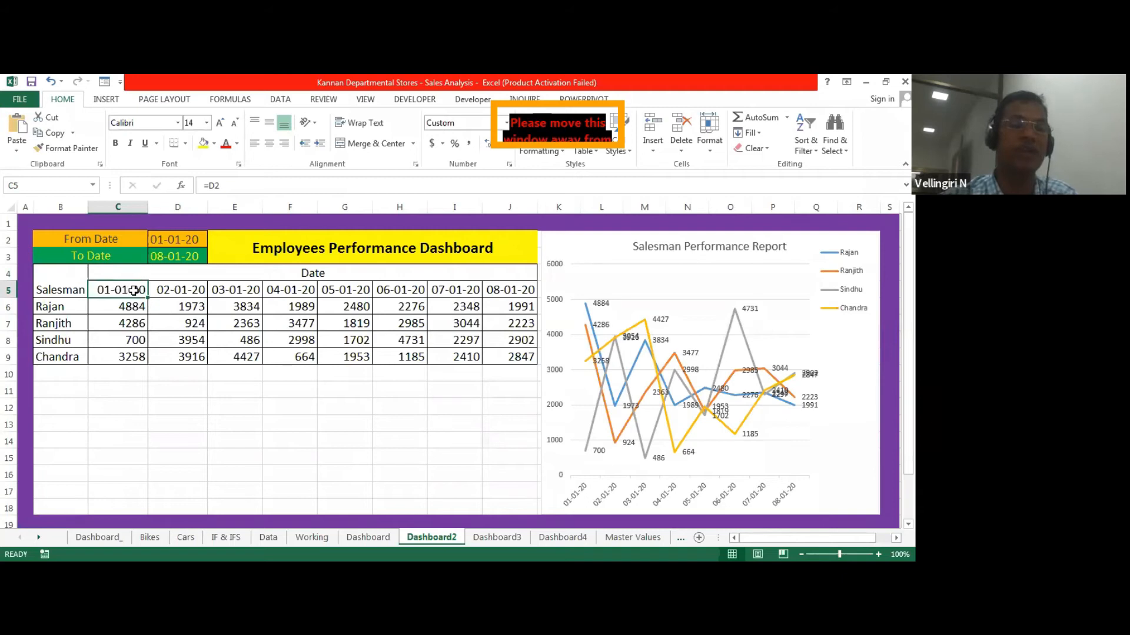
click(125, 309)
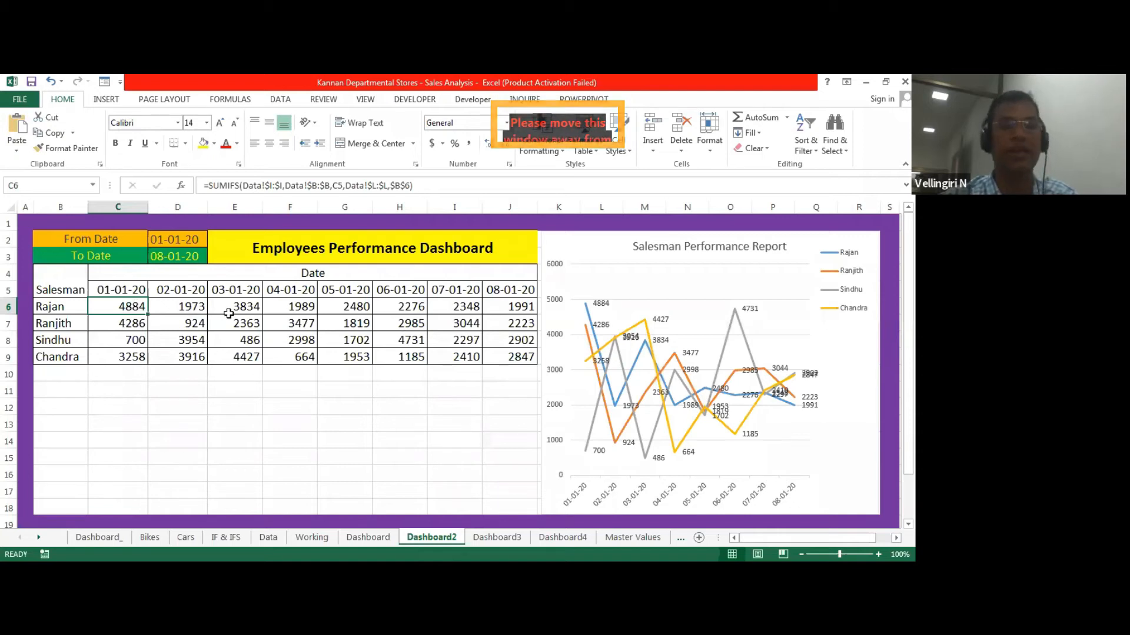
click(230, 185)
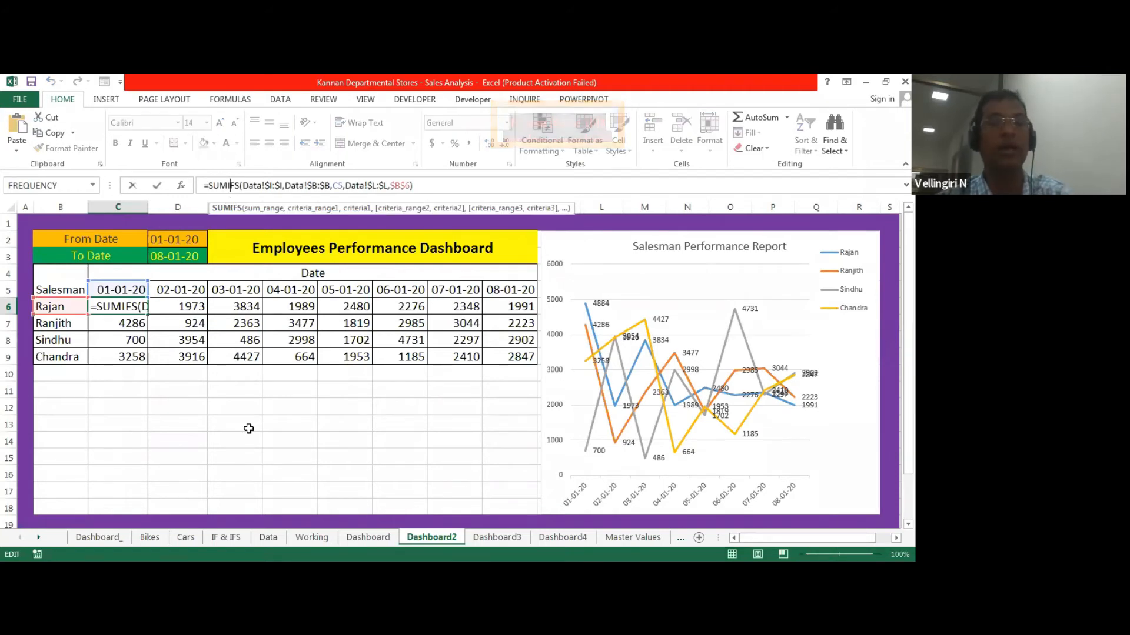
key(Escape)
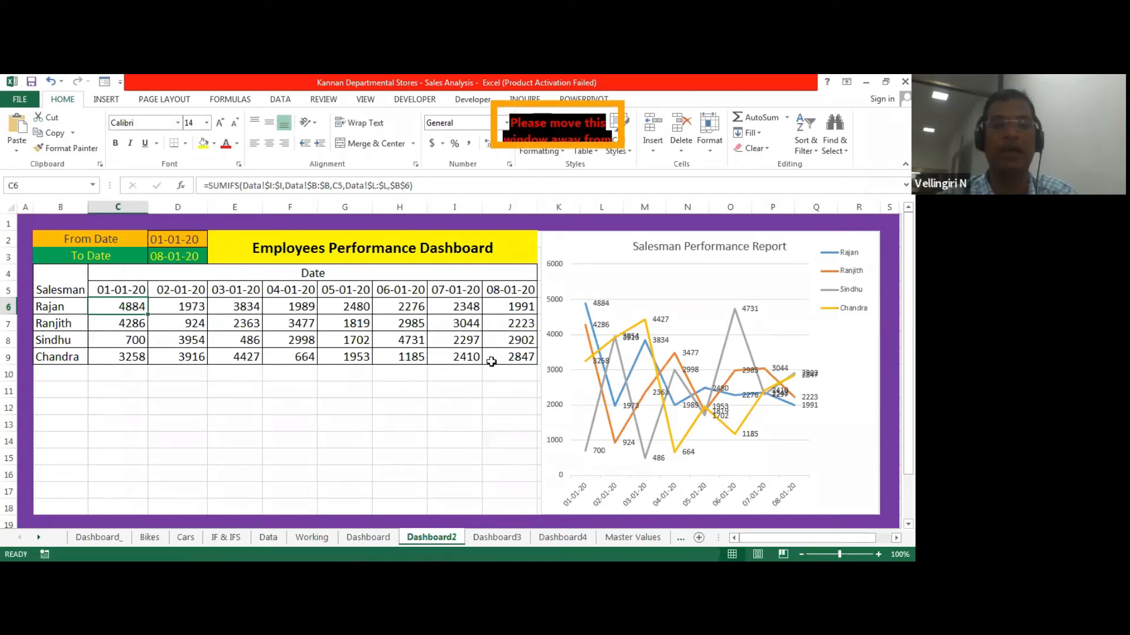
Inspect the fourth salesman's row in the performance table: the name formula and the 06-01-20 and 08-01-20 sales formulas.
click(402, 355)
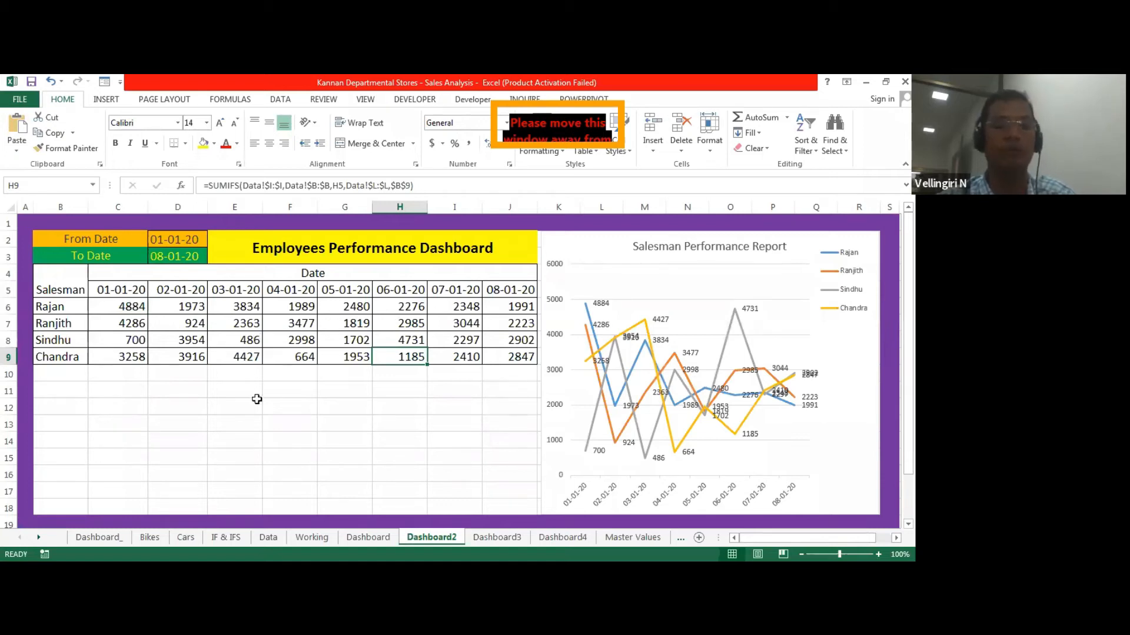
click(76, 358)
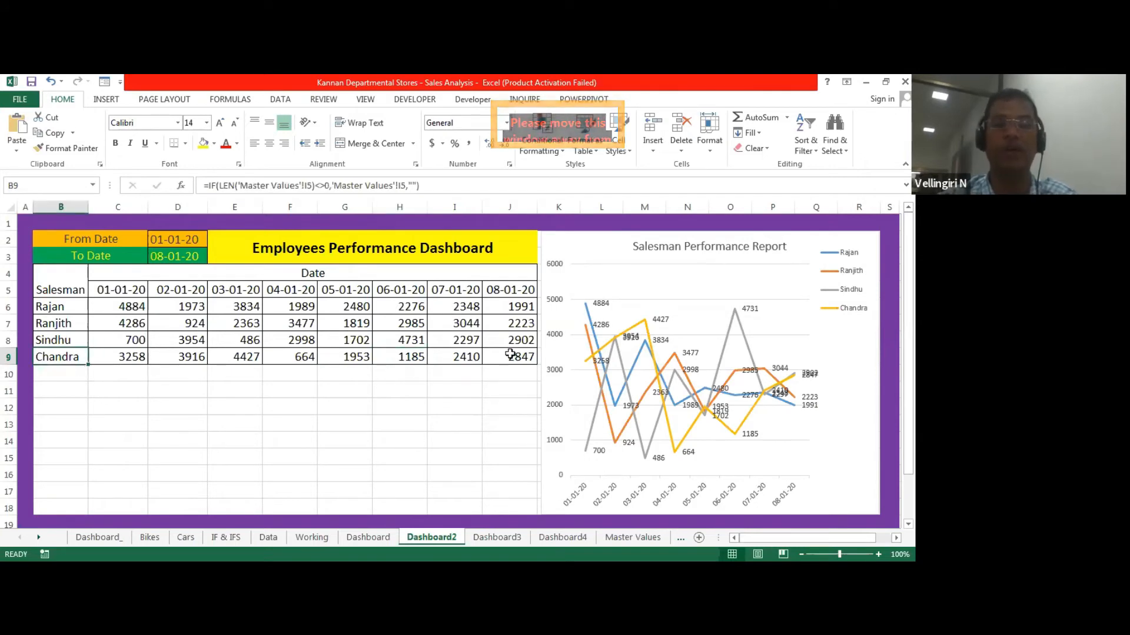
click(513, 357)
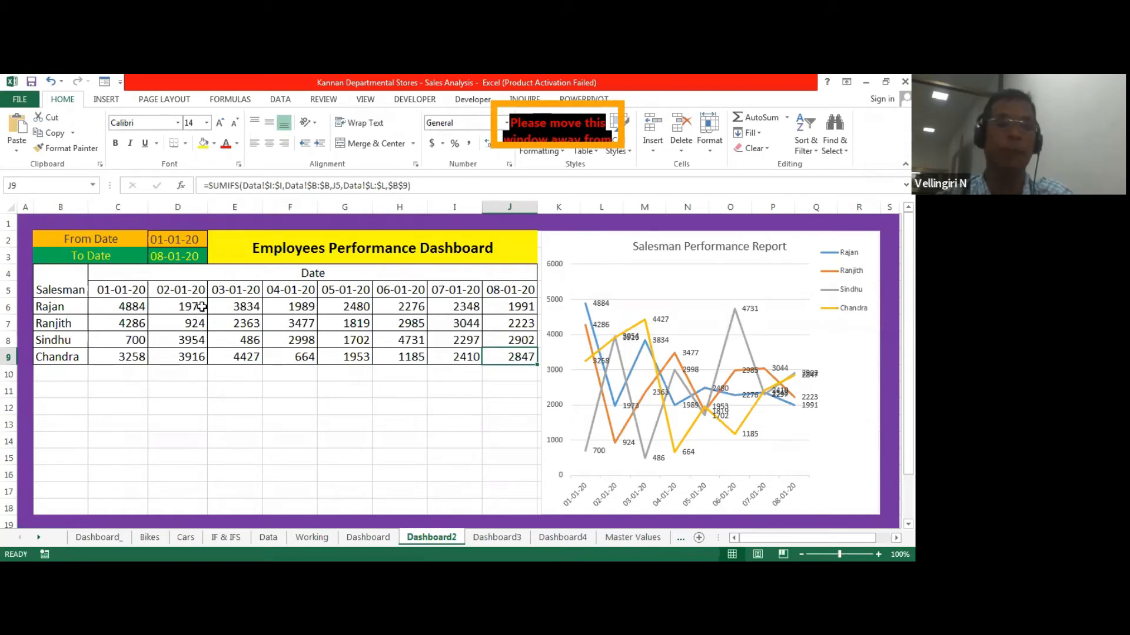
Examine the Salesman Performance Report chart's source ranges and the series of the fourth salesman.
click(681, 307)
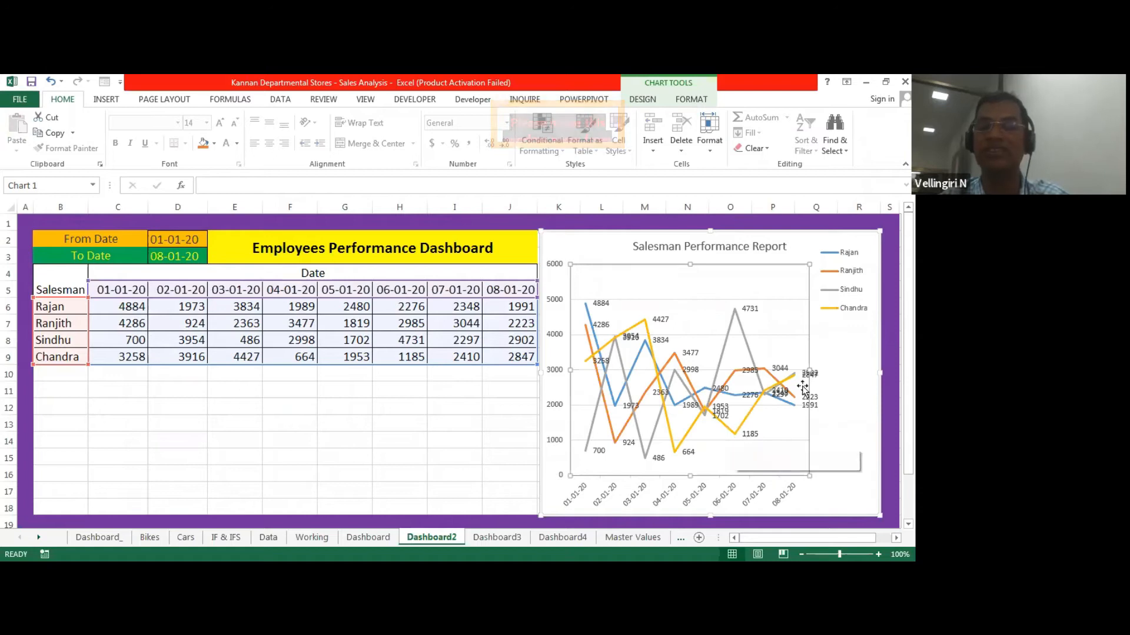
click(739, 433)
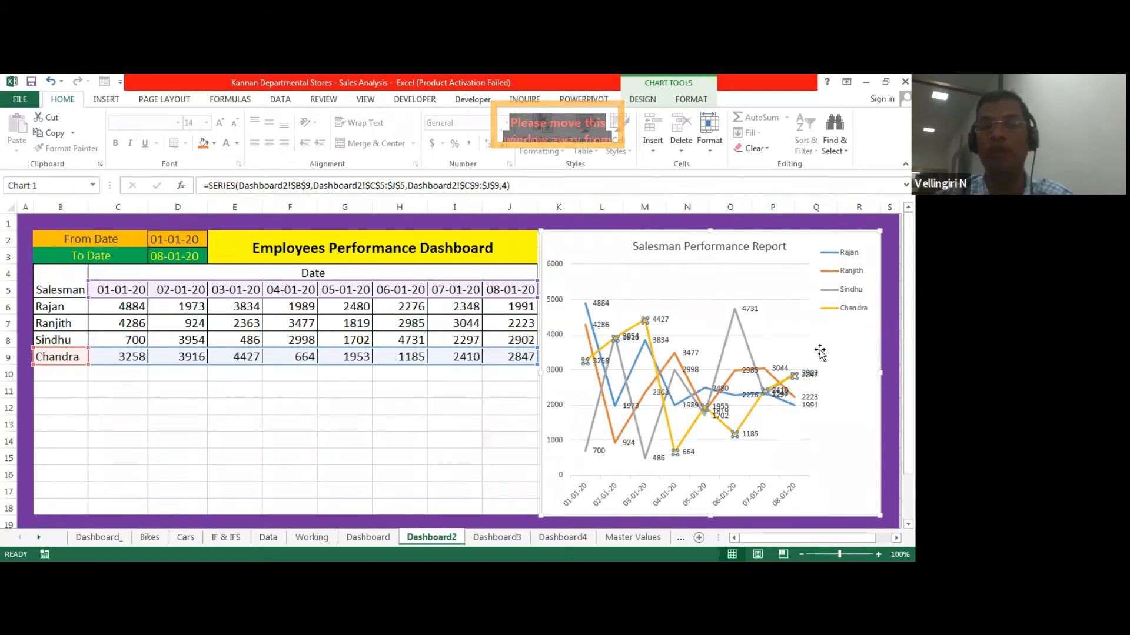
click(325, 443)
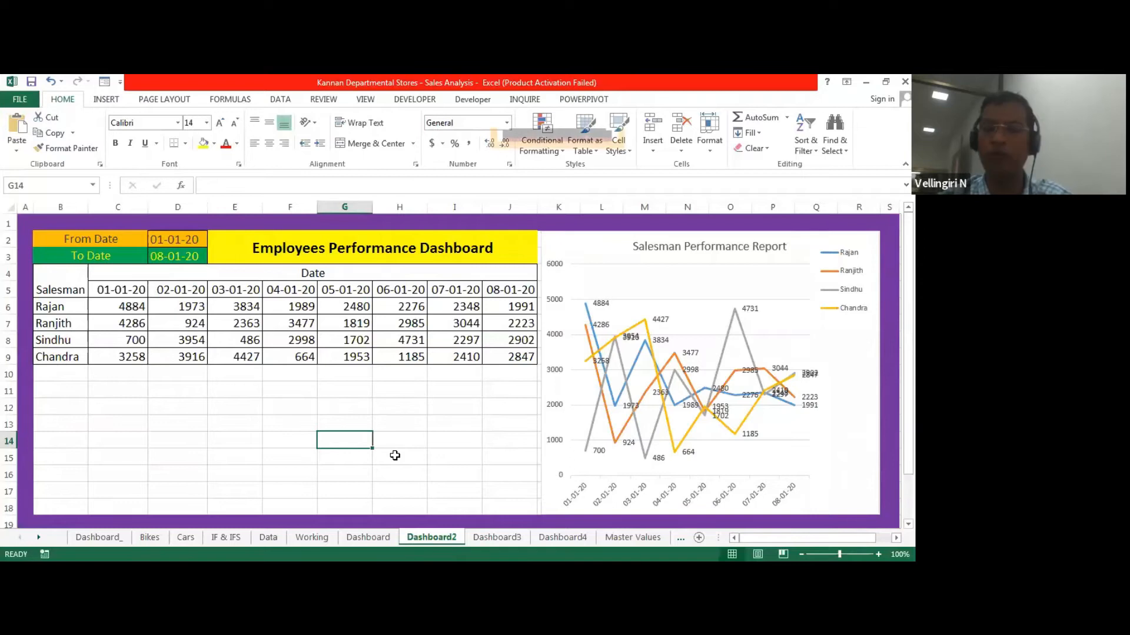
Open the Dashboard3 sheet, look over the item list and inspect the SUMIFS formula for Cinthol 100 GM on 02-01-20.
click(497, 537)
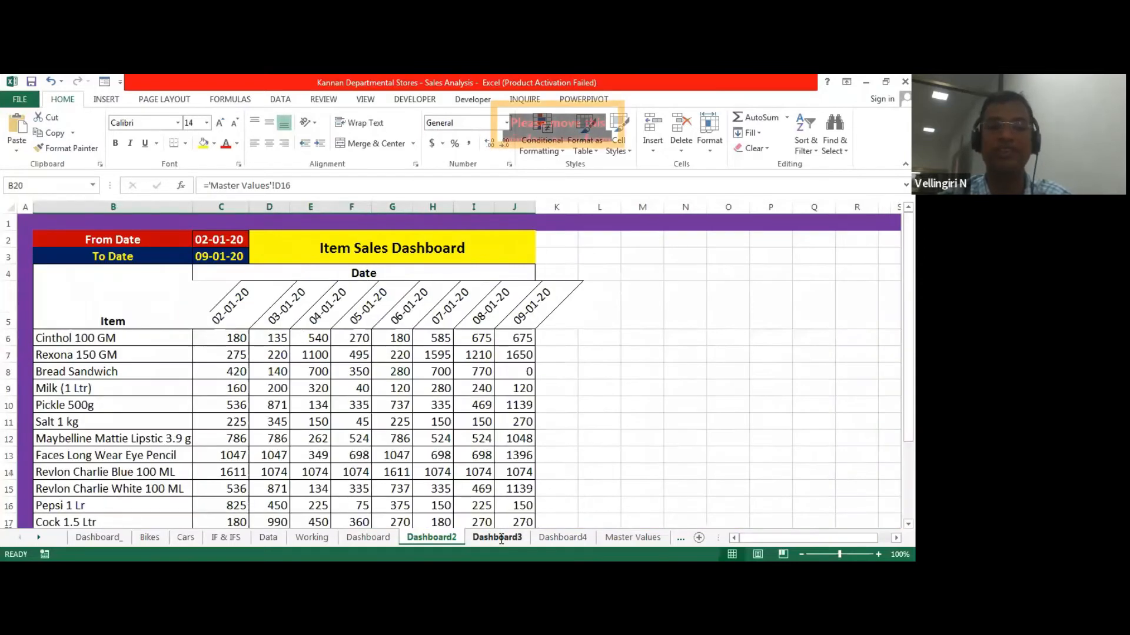
click(501, 538)
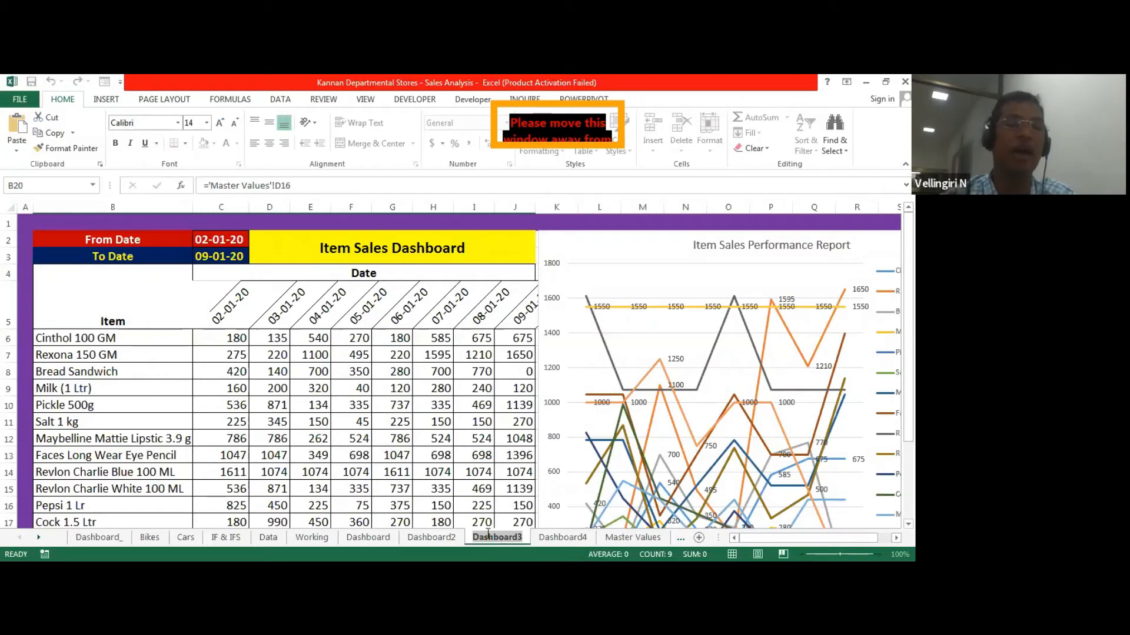
click(88, 337)
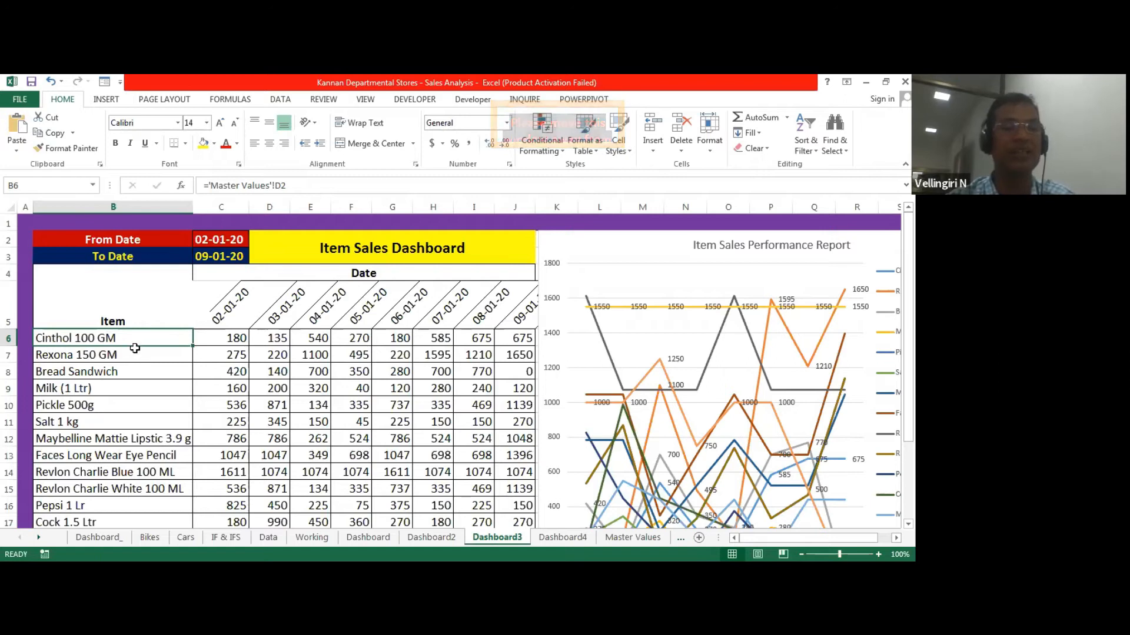
scroll(135, 348, down, 2)
scroll(134, 348, up, 1)
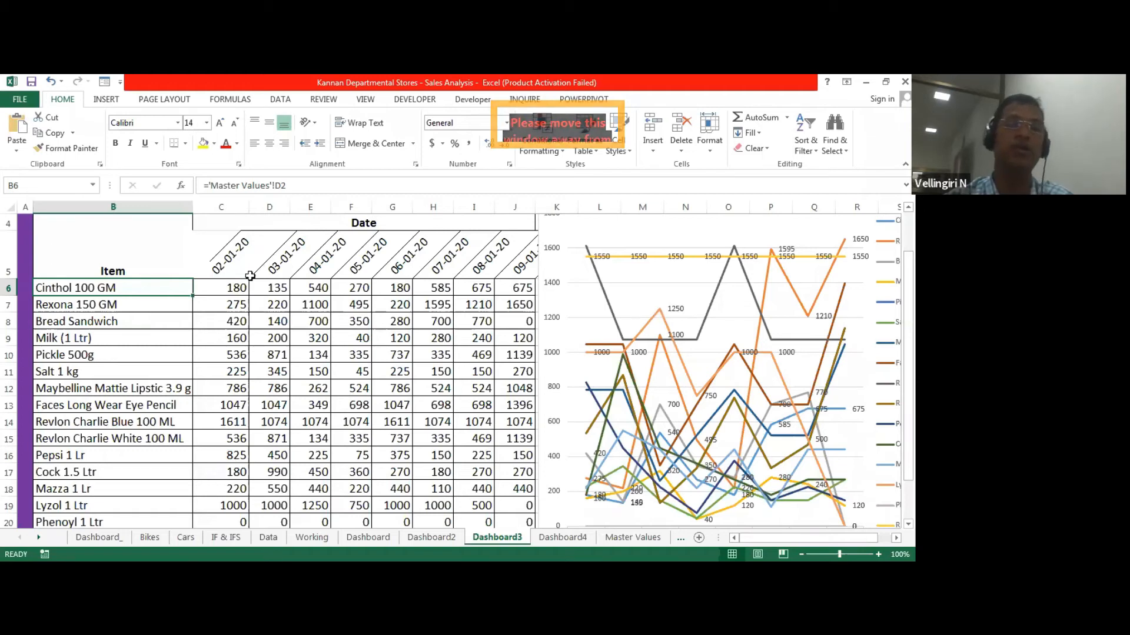
click(236, 289)
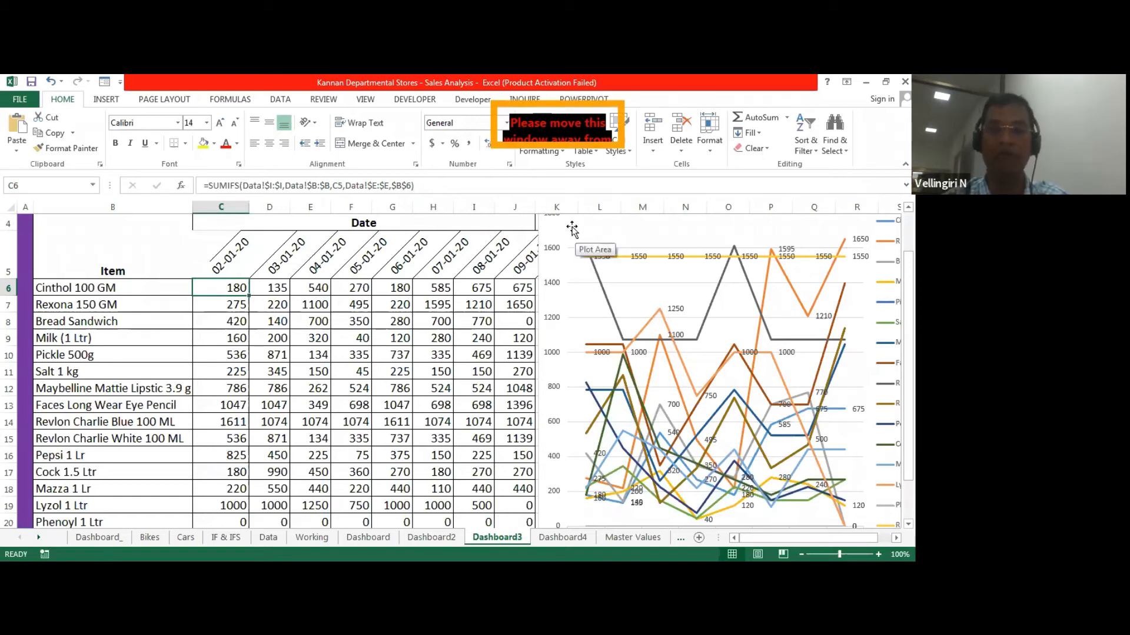
Examine the Item Sales Performance Report chart, its Milk (1 Ltr) series and the full item legend.
click(572, 229)
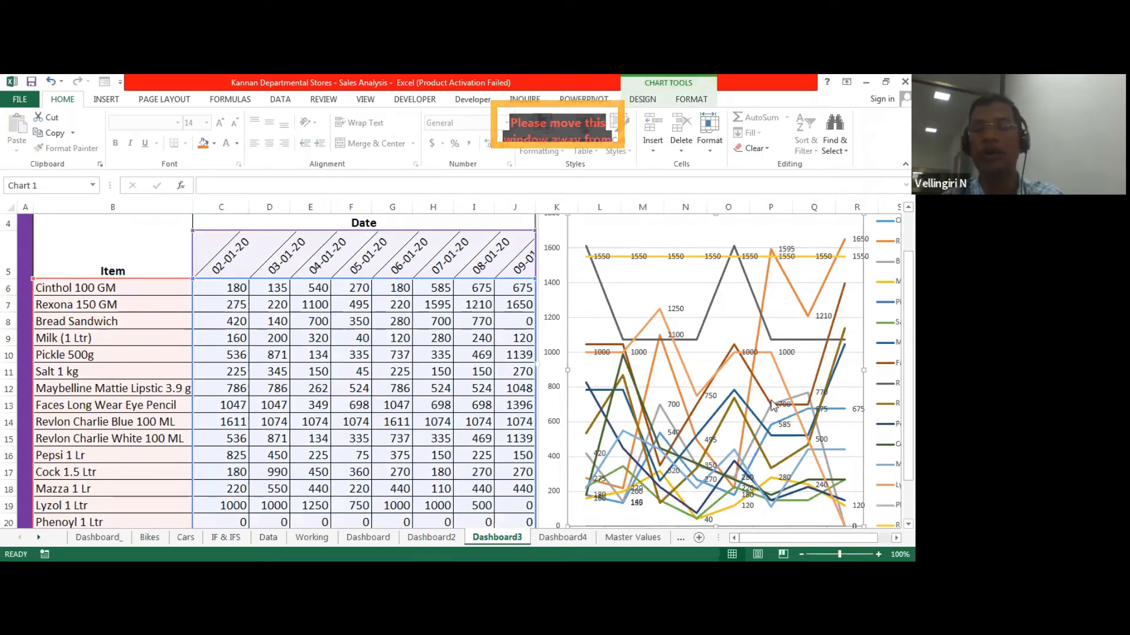
click(739, 507)
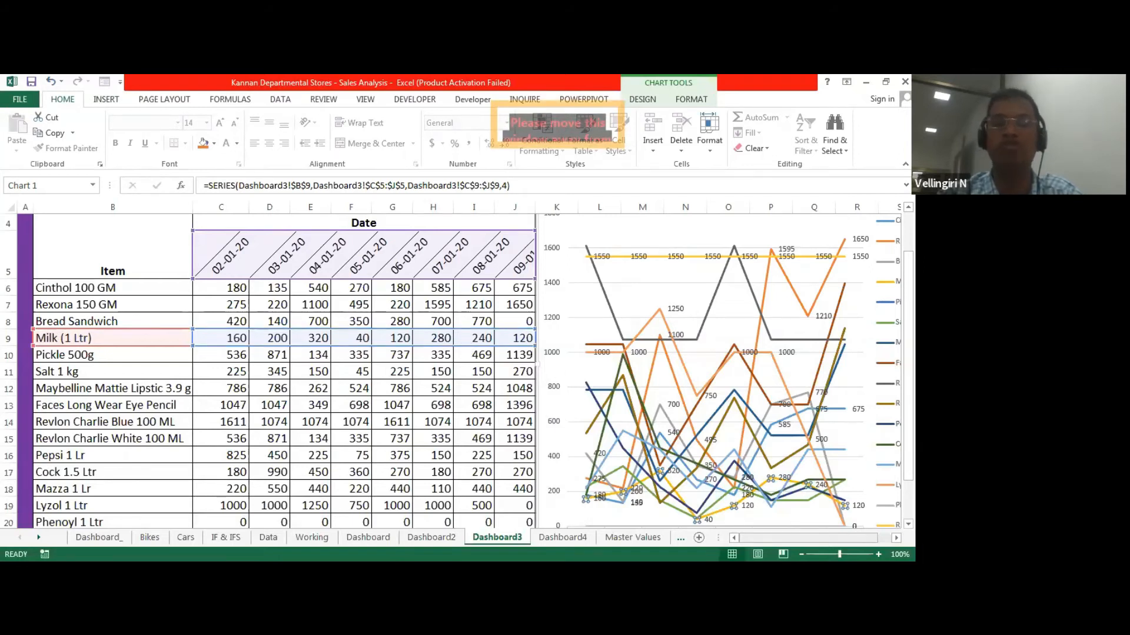
drag(785, 537, 799, 538)
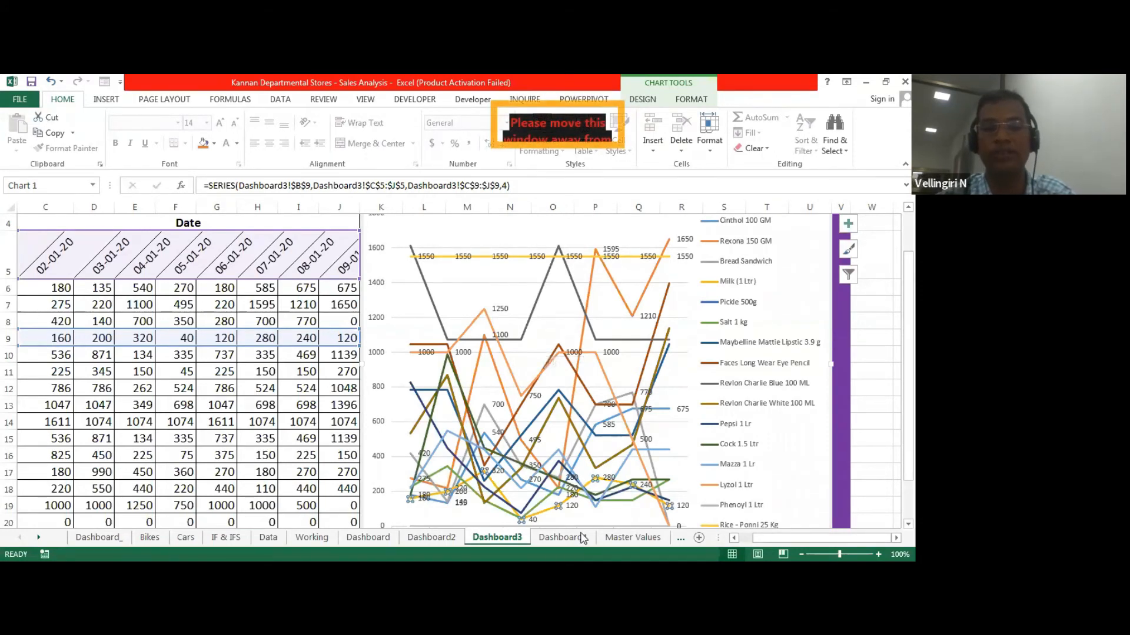
Open the Dashboard4 sheet and examine the Cosmetics line in the category-wise sales chart.
click(563, 538)
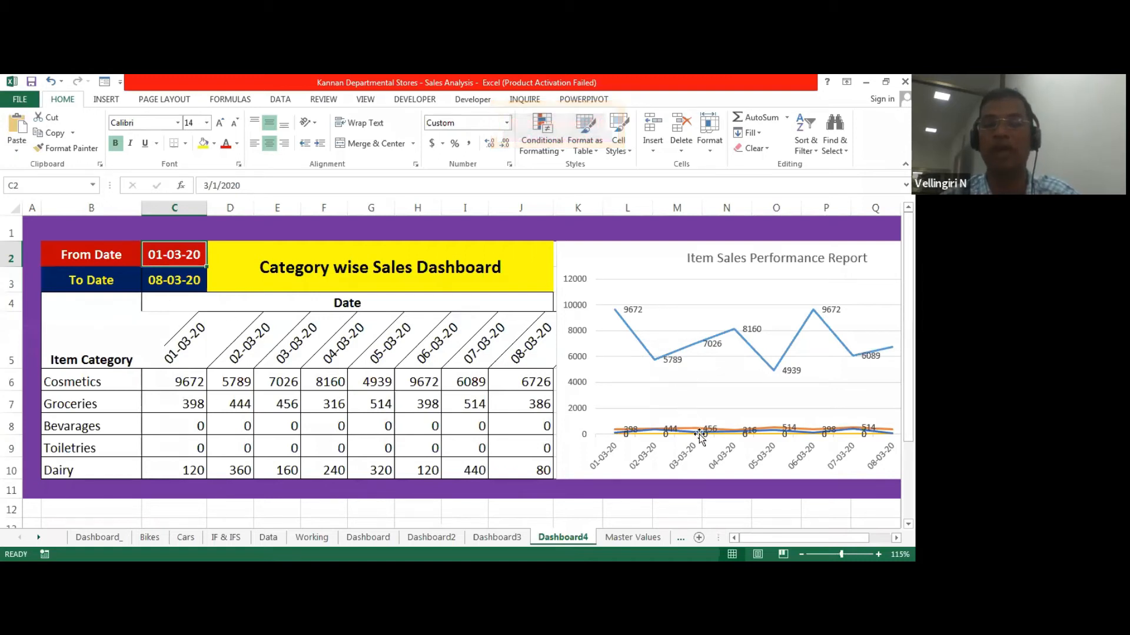
mouse_move(752, 348)
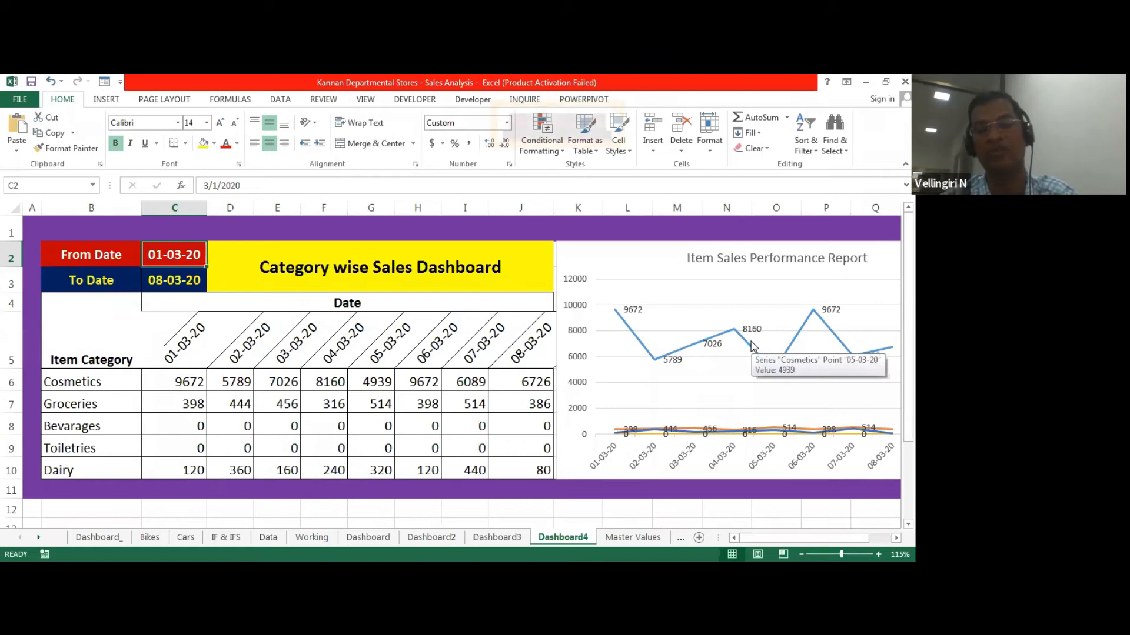
Open the Sales Data sheet and look over its Date, SalesRep, Region, Vehicle, Color, Units and Revenue columns.
click(39, 538)
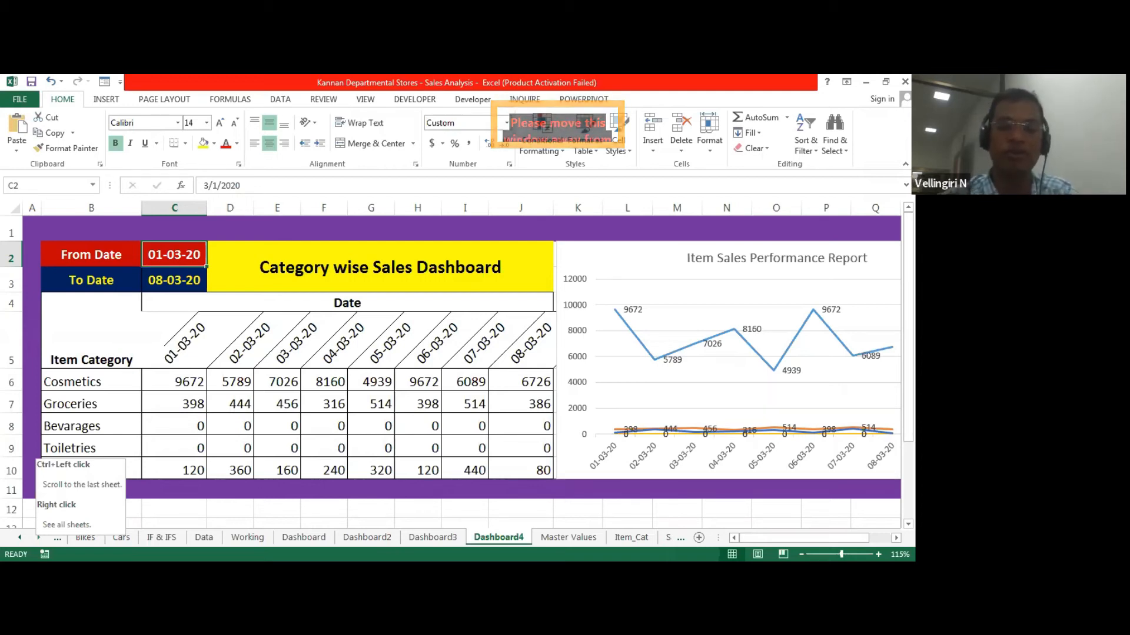
click(38, 538)
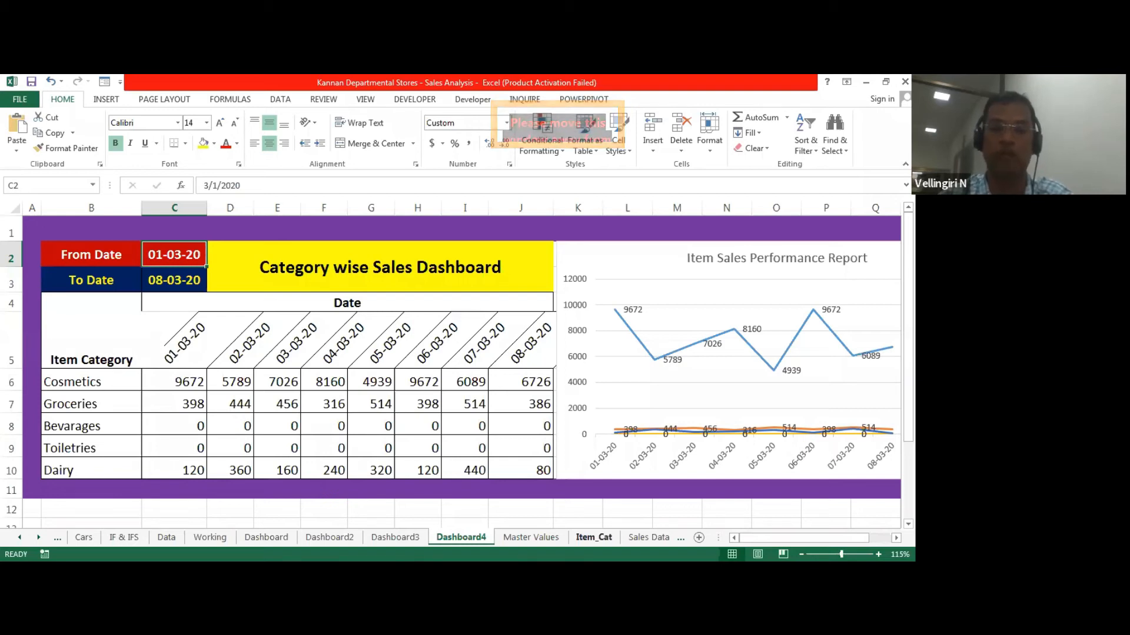
click(649, 538)
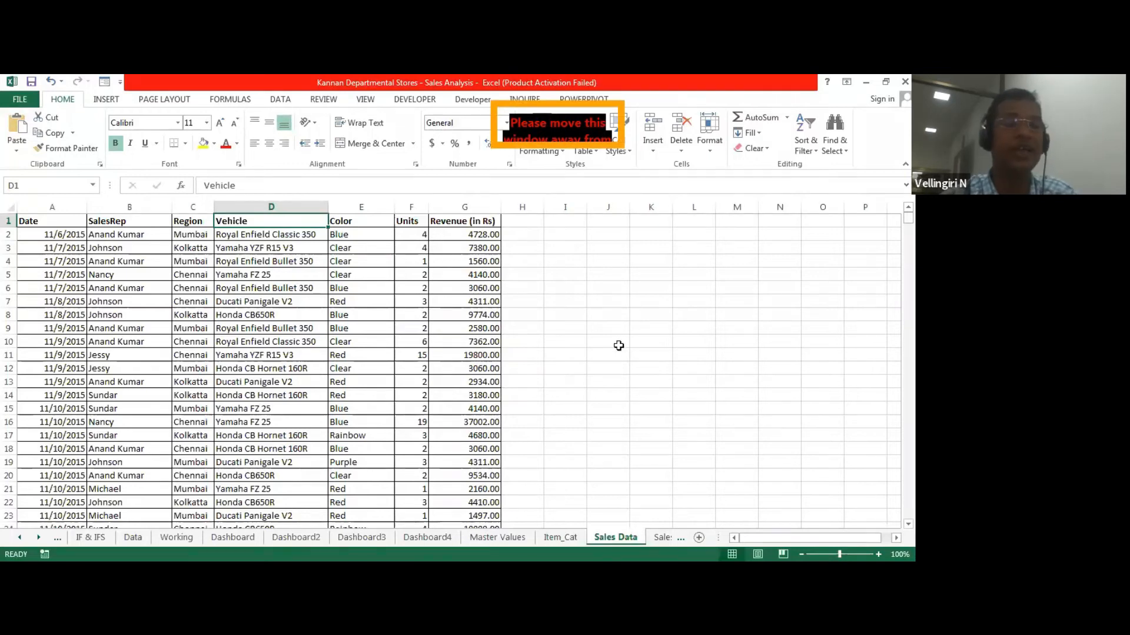
click(62, 201)
click(129, 207)
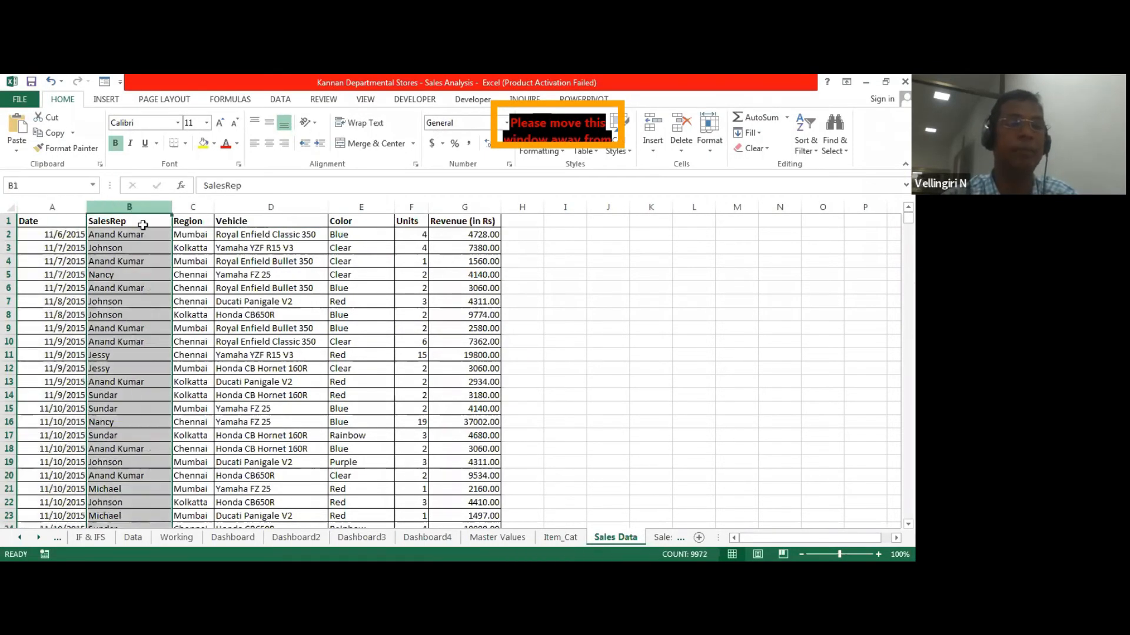
click(195, 206)
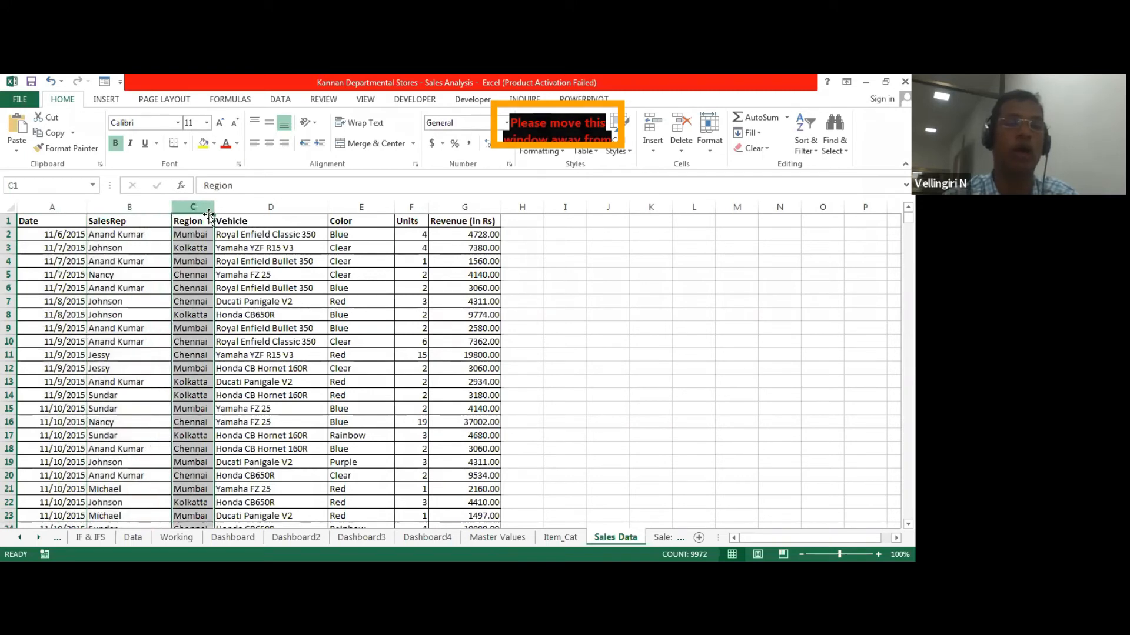
click(271, 206)
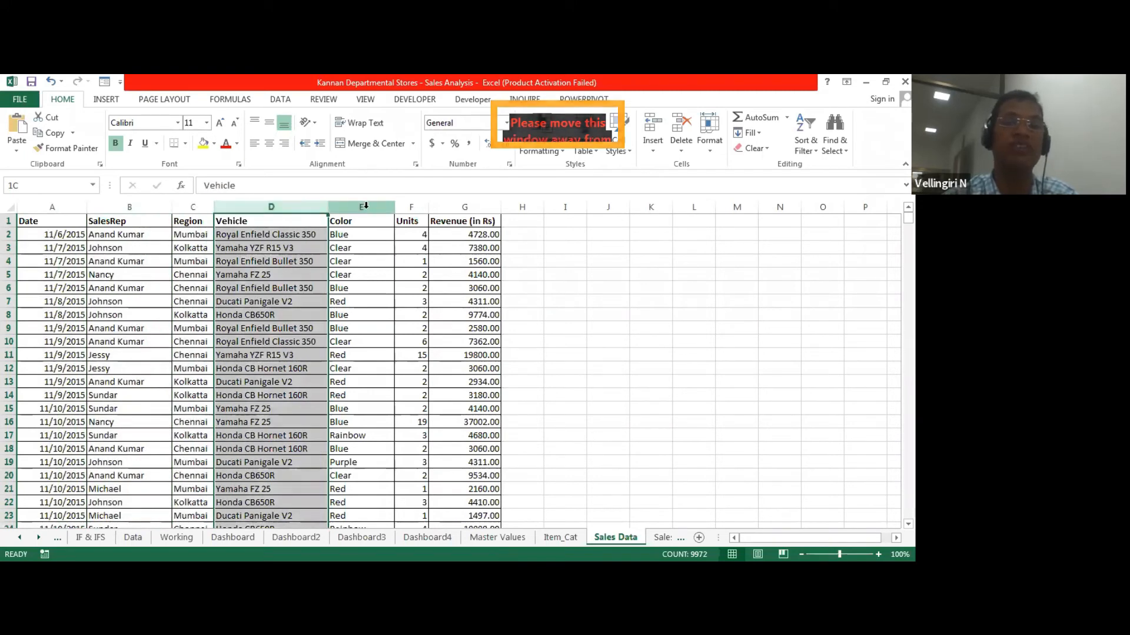
click(356, 208)
click(411, 206)
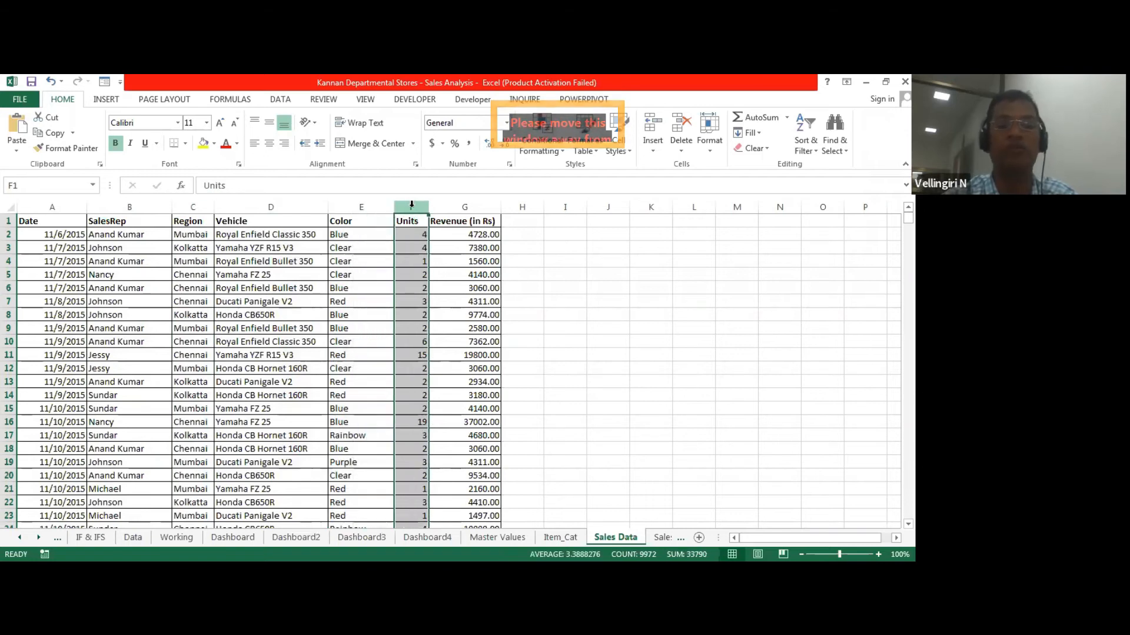
click(464, 206)
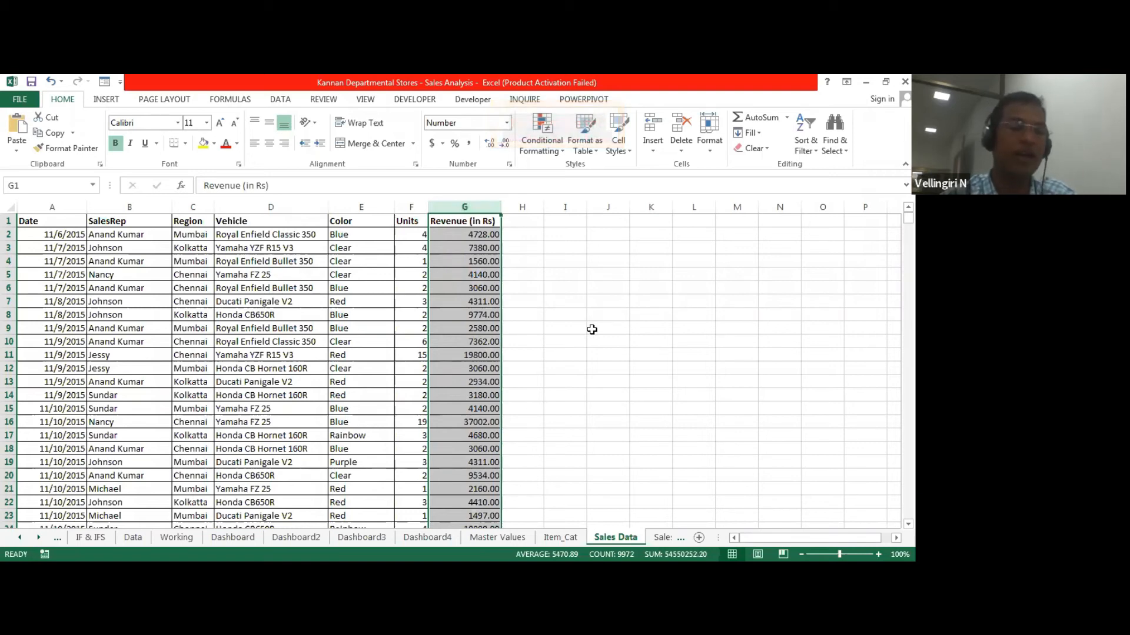
Open the Sales Dashboard sheet and look over its regional doughnut charts and filters.
click(40, 538)
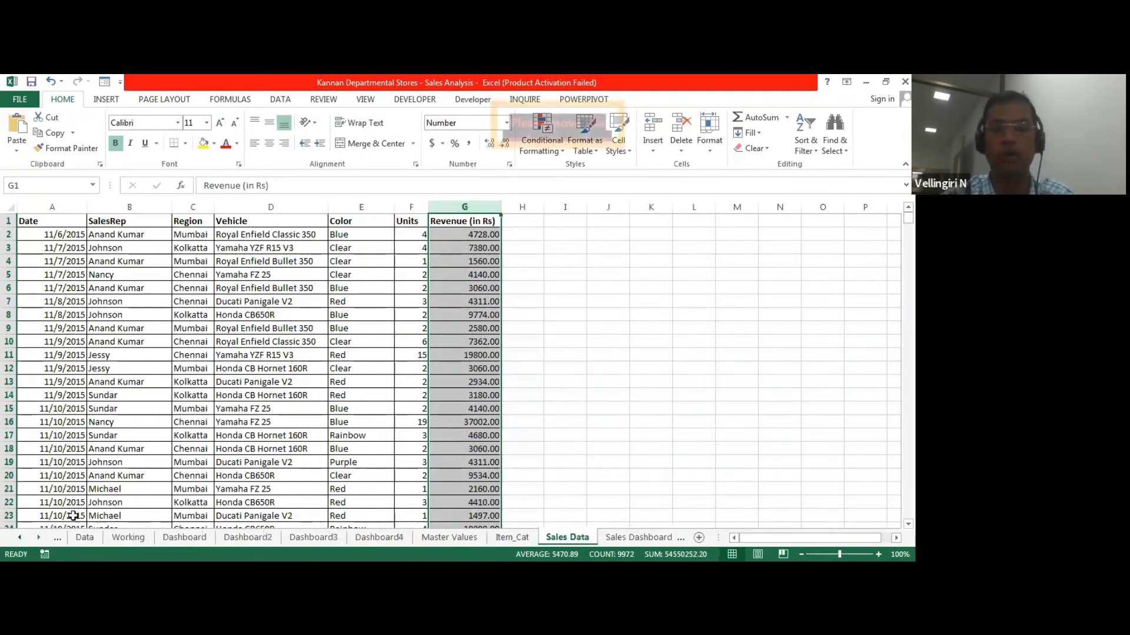
click(645, 539)
click(803, 351)
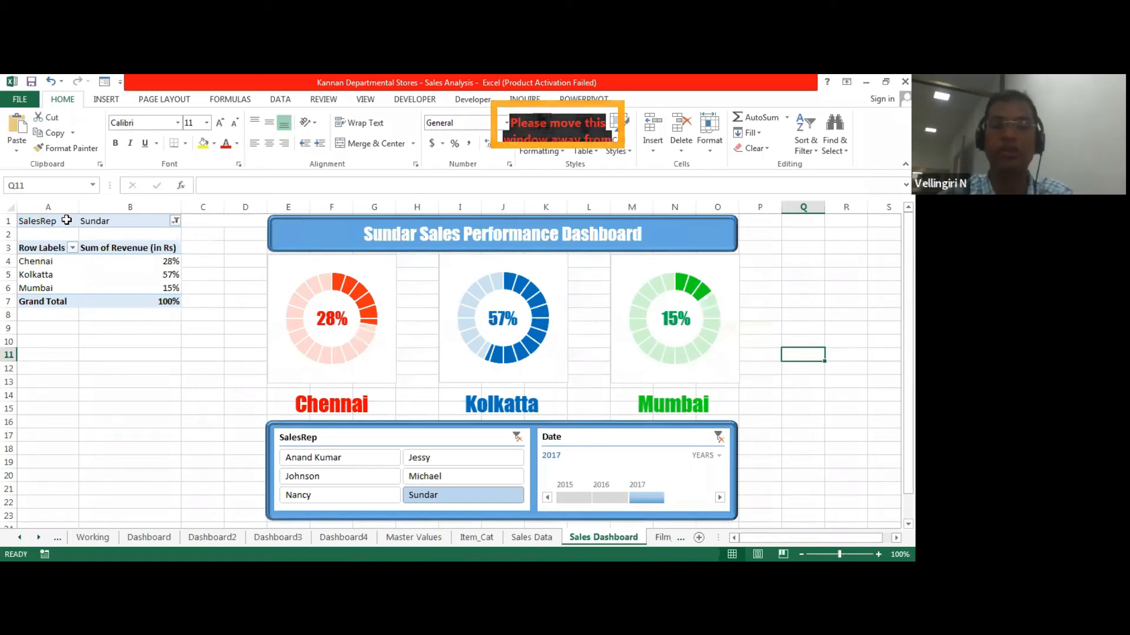
Compare several sales reps on the dashboard, finishing with the rep listed directly below the first one and the year 2015.
click(341, 457)
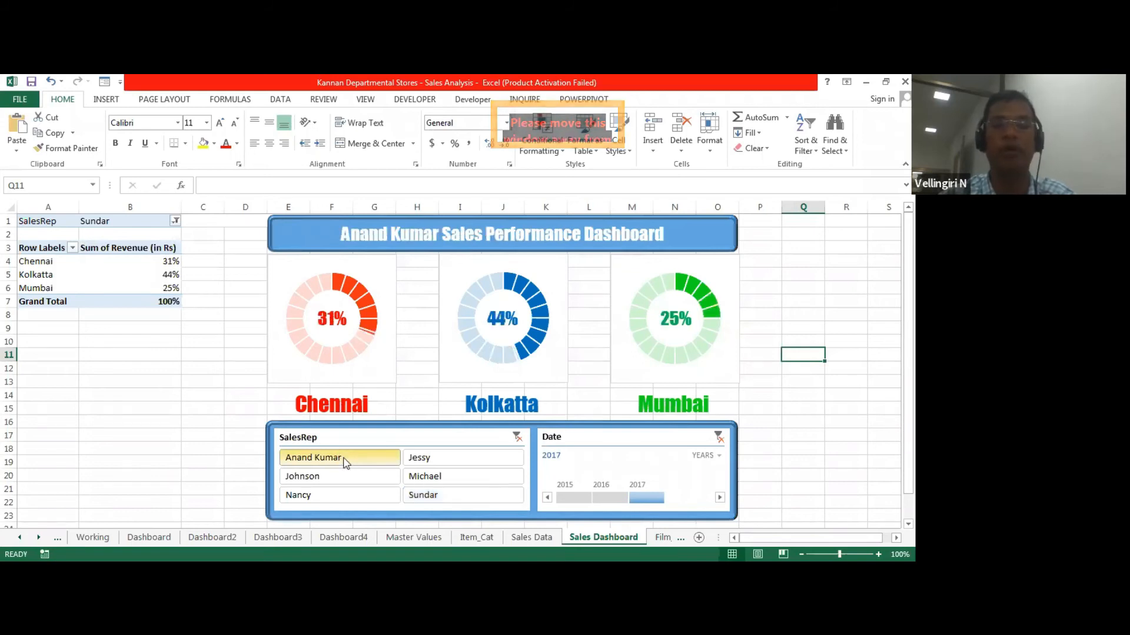
click(430, 462)
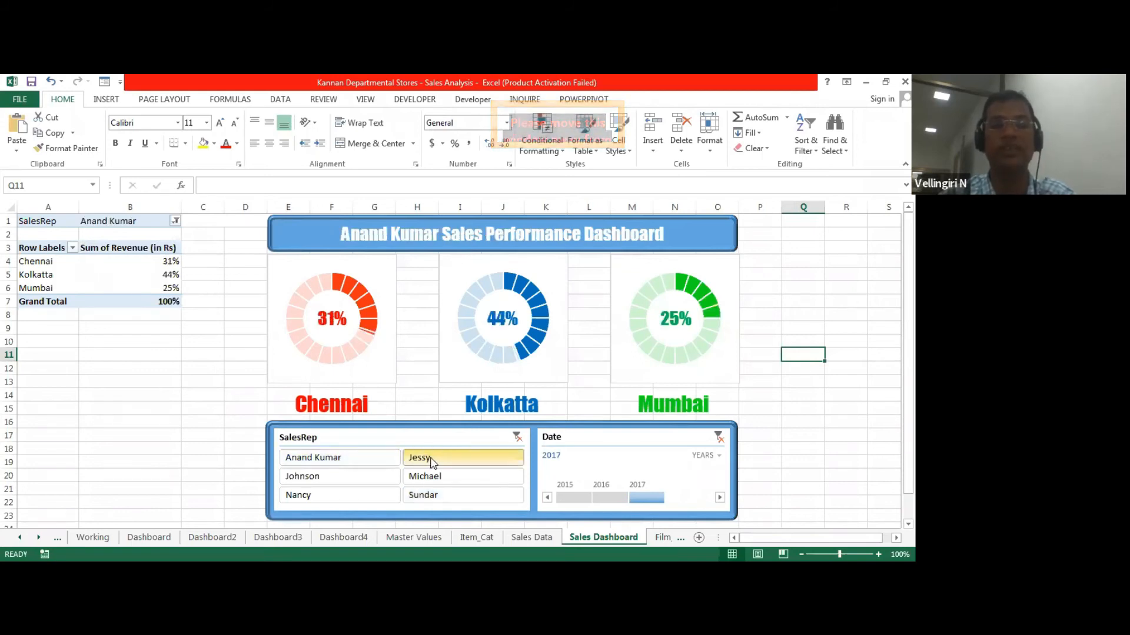
click(424, 477)
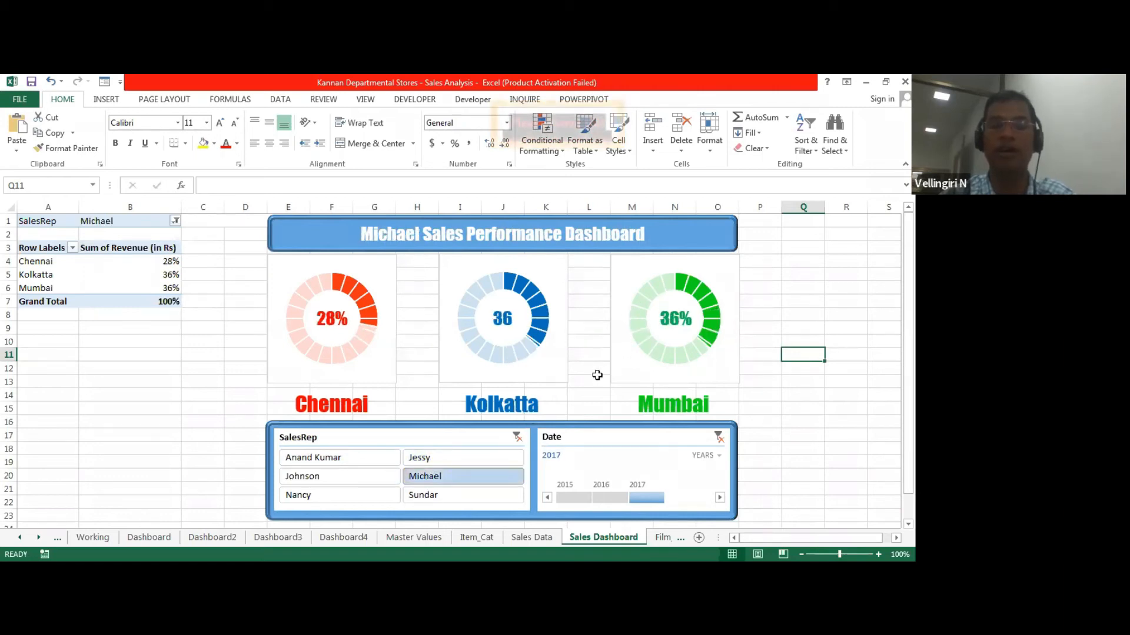
click(320, 477)
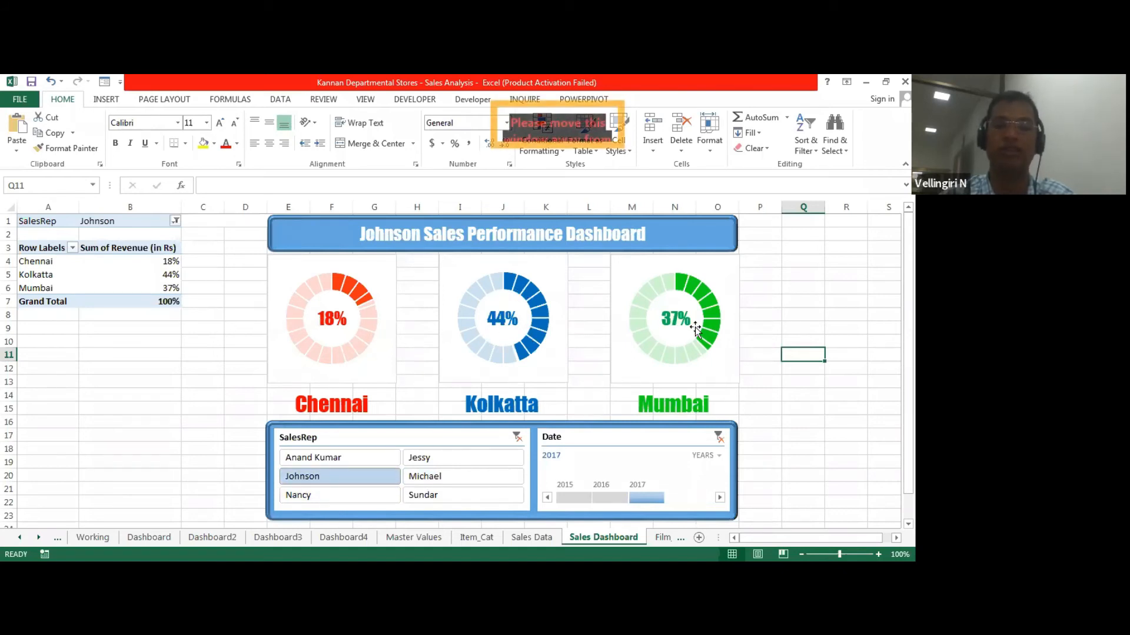
click(607, 499)
click(574, 501)
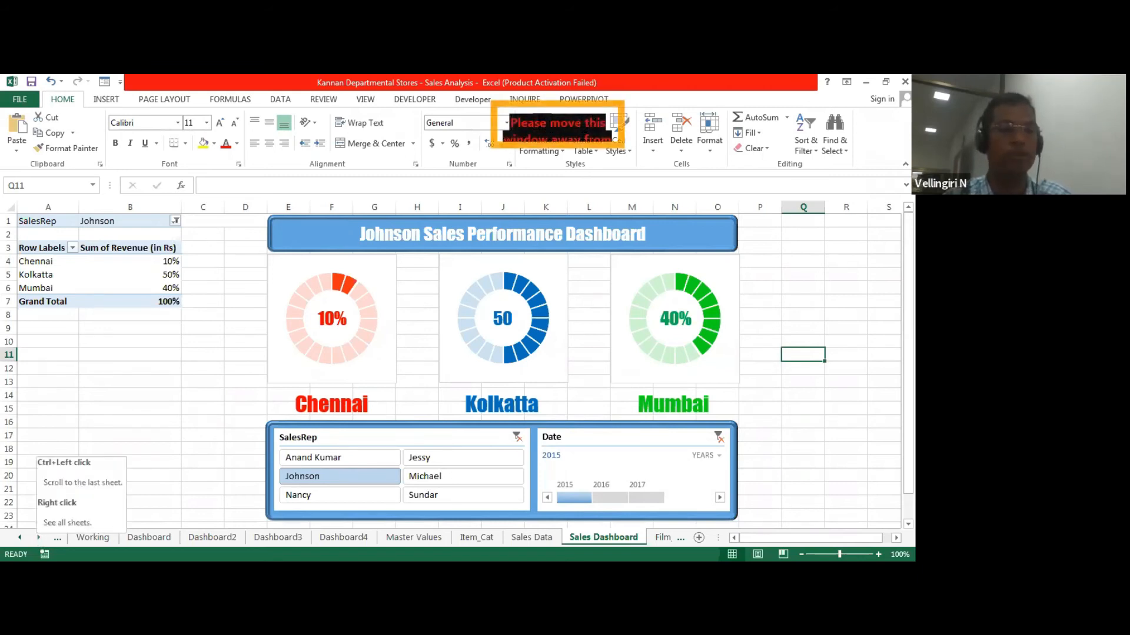
Open the Film_data sheet and return to the beginning of the film list.
click(39, 537)
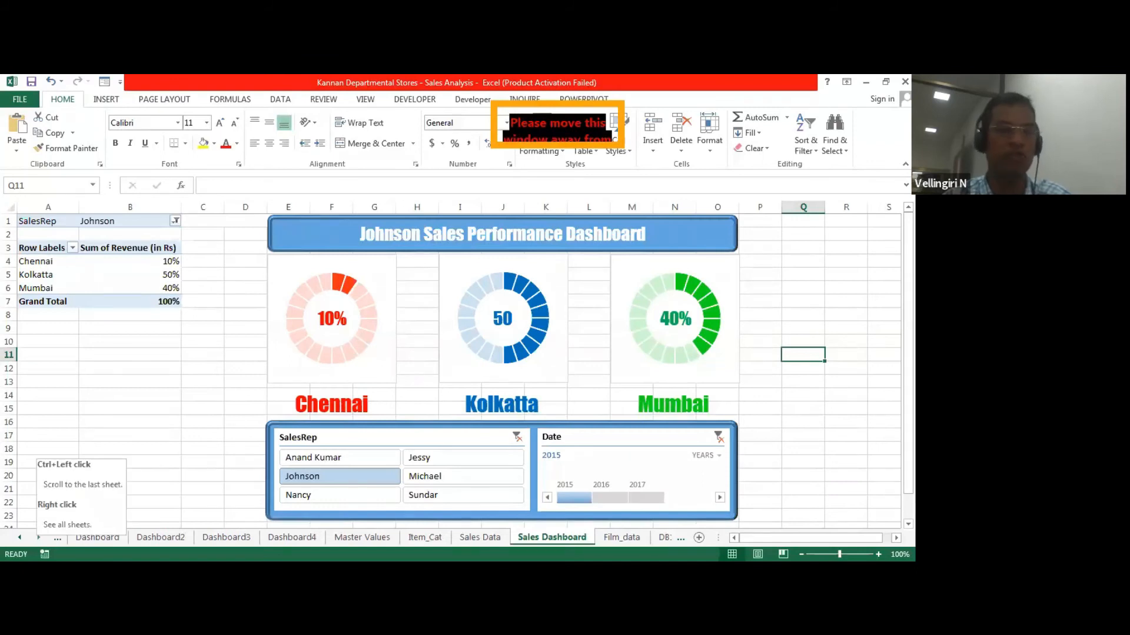
click(39, 537)
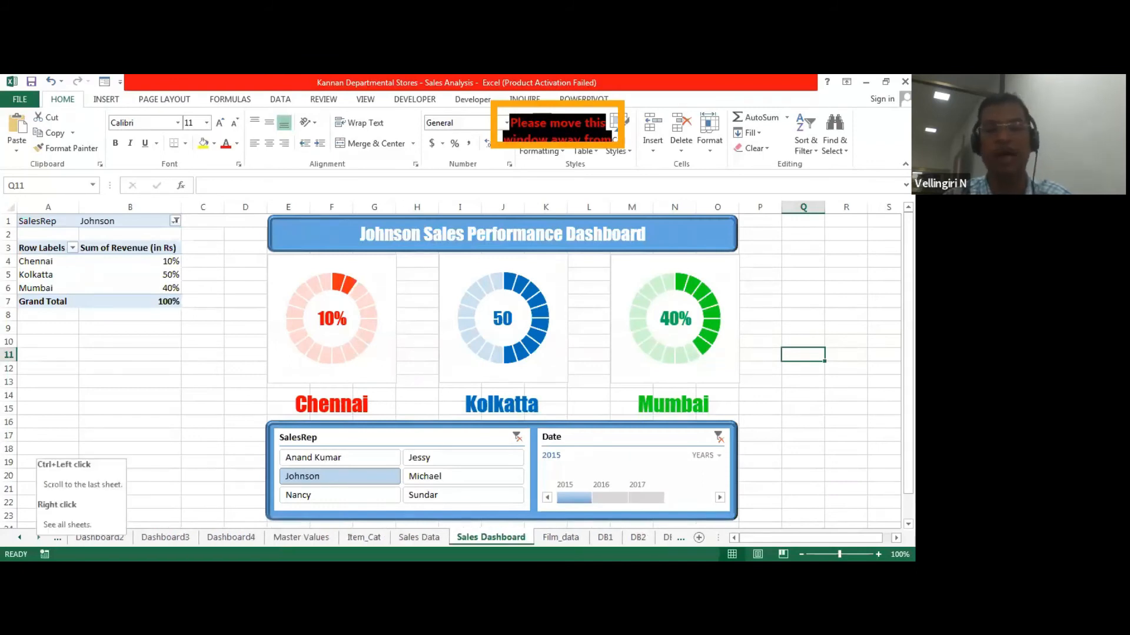
click(39, 537)
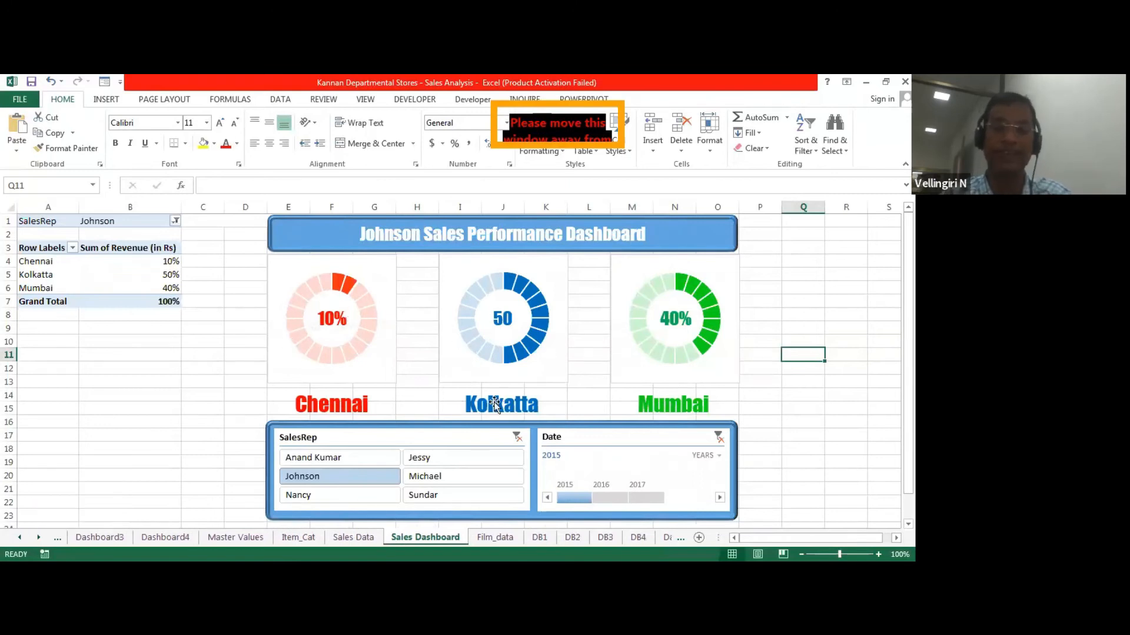
click(495, 537)
click(676, 421)
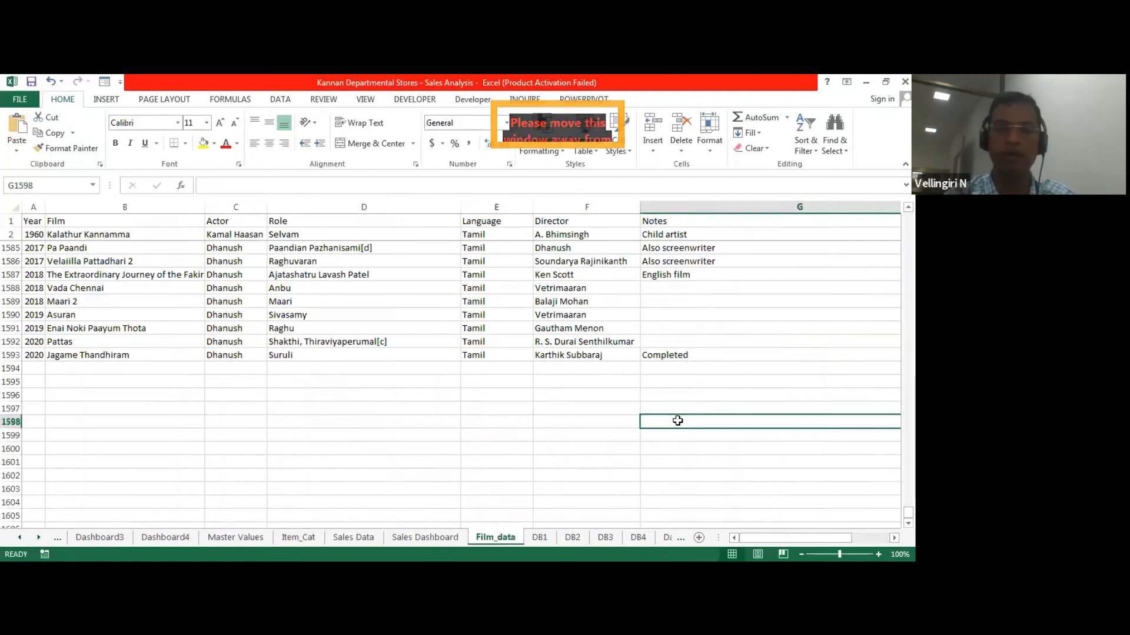
key(ctrl+Home)
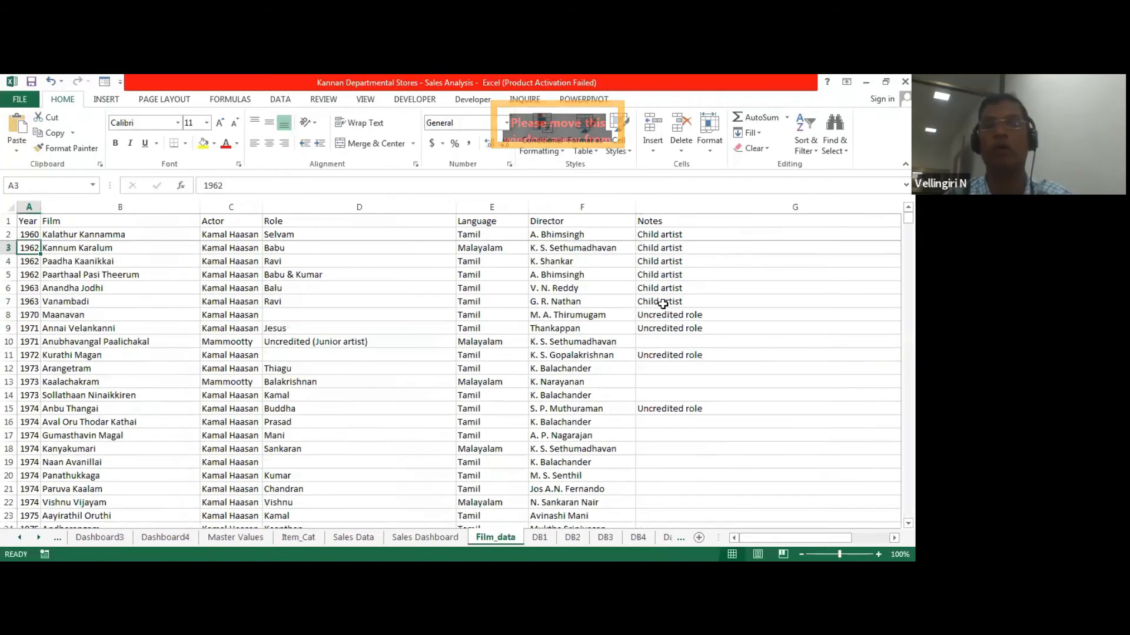
click(732, 288)
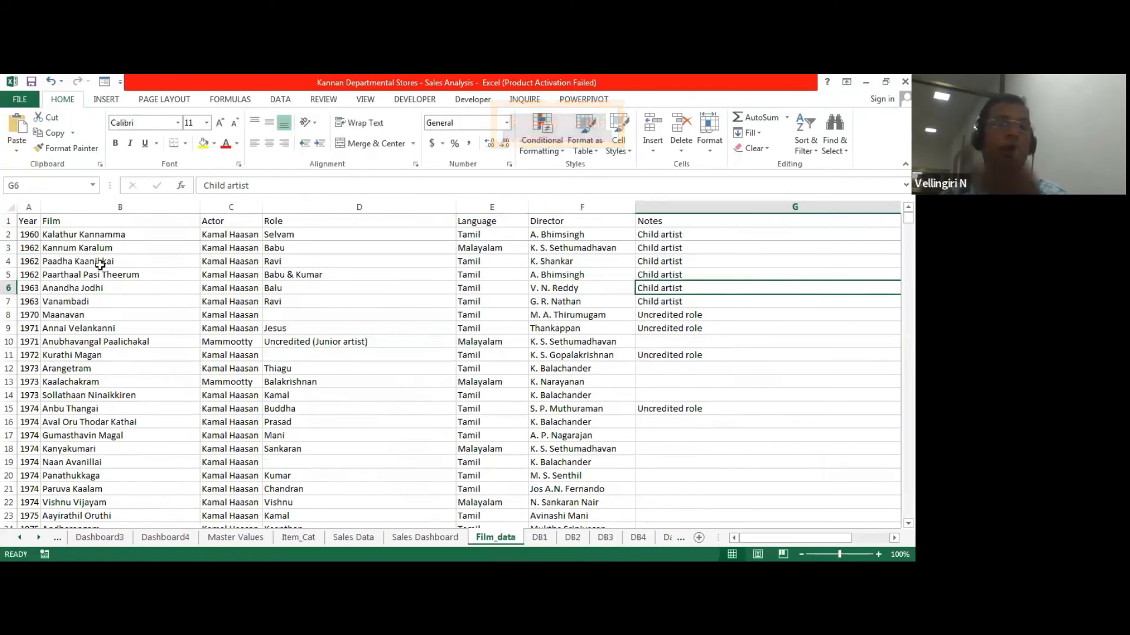
Examine the Year, Film, Actor, Role, Language, Director and Notes columns of the film data.
click(26, 203)
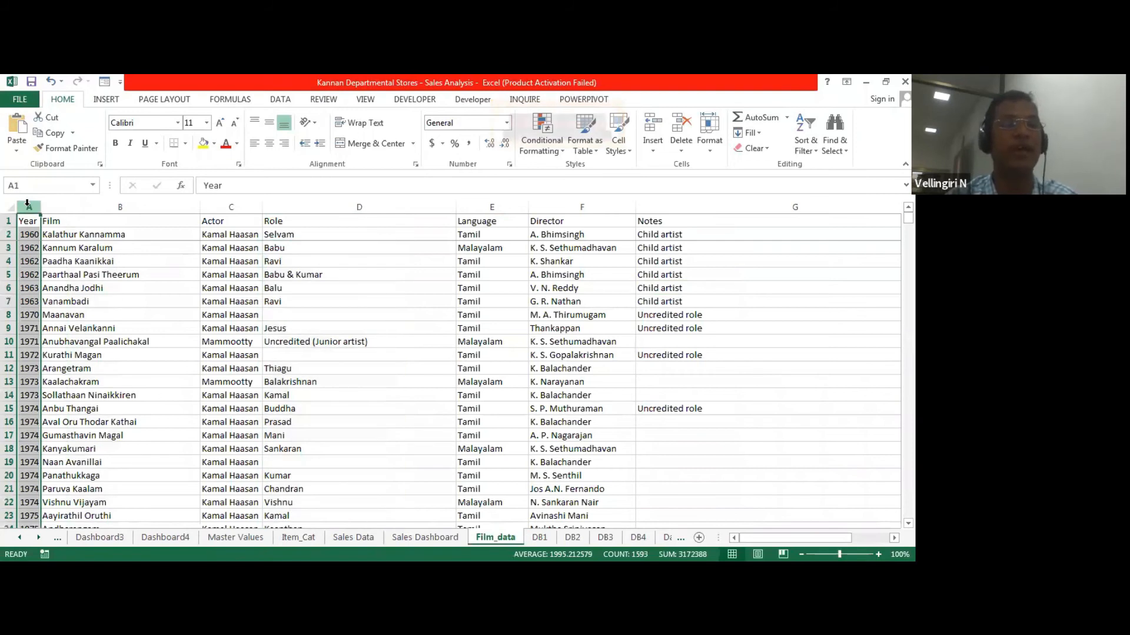
click(86, 204)
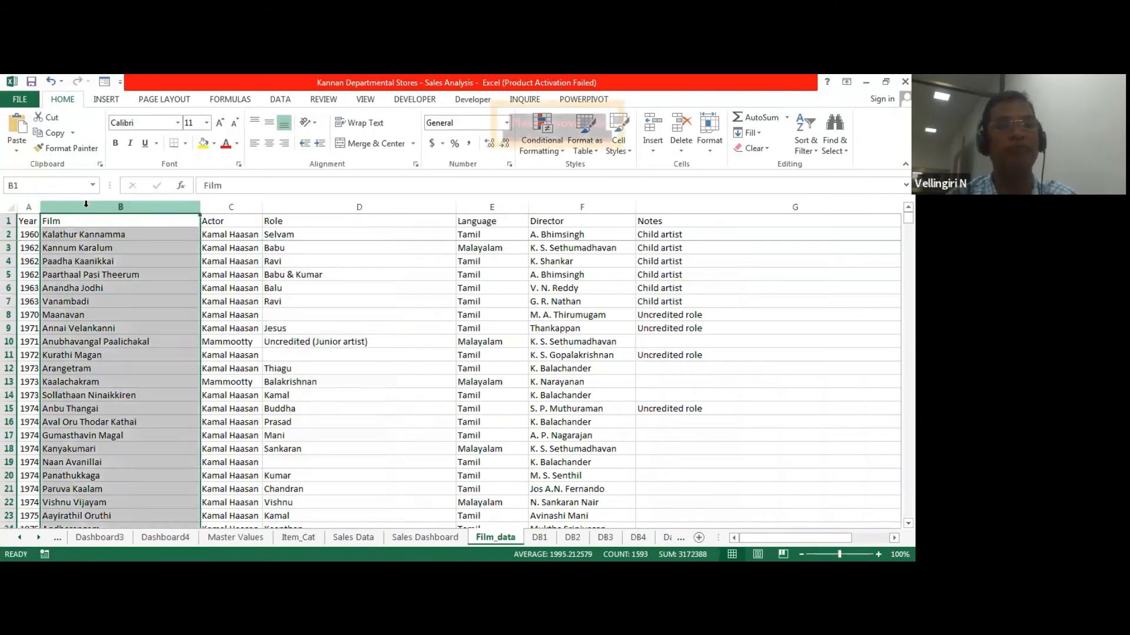
click(231, 205)
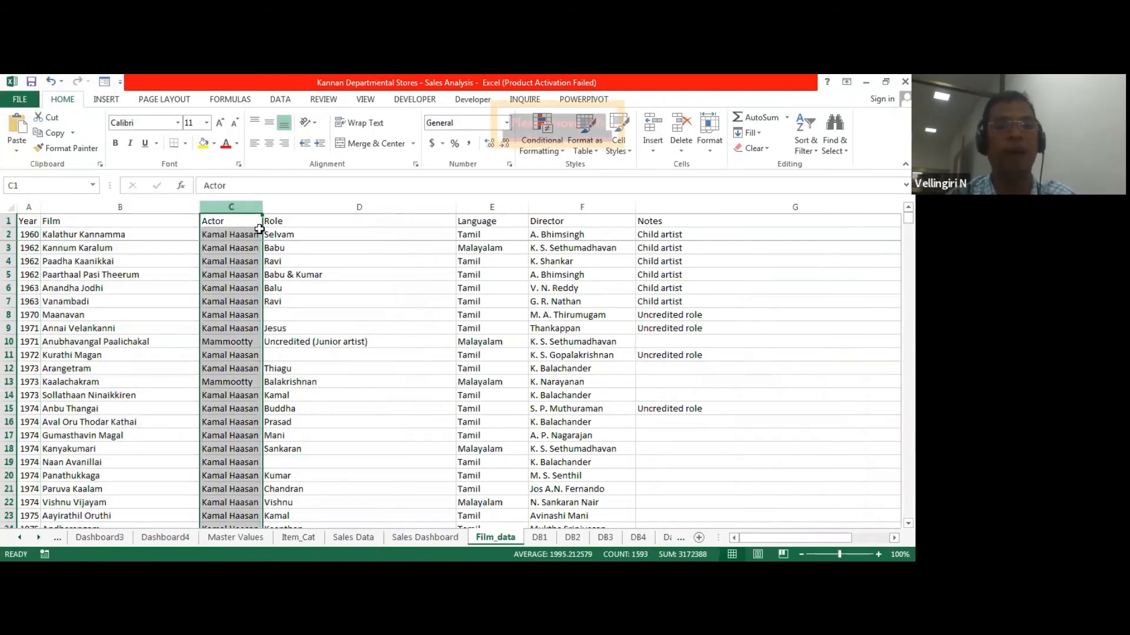
click(315, 203)
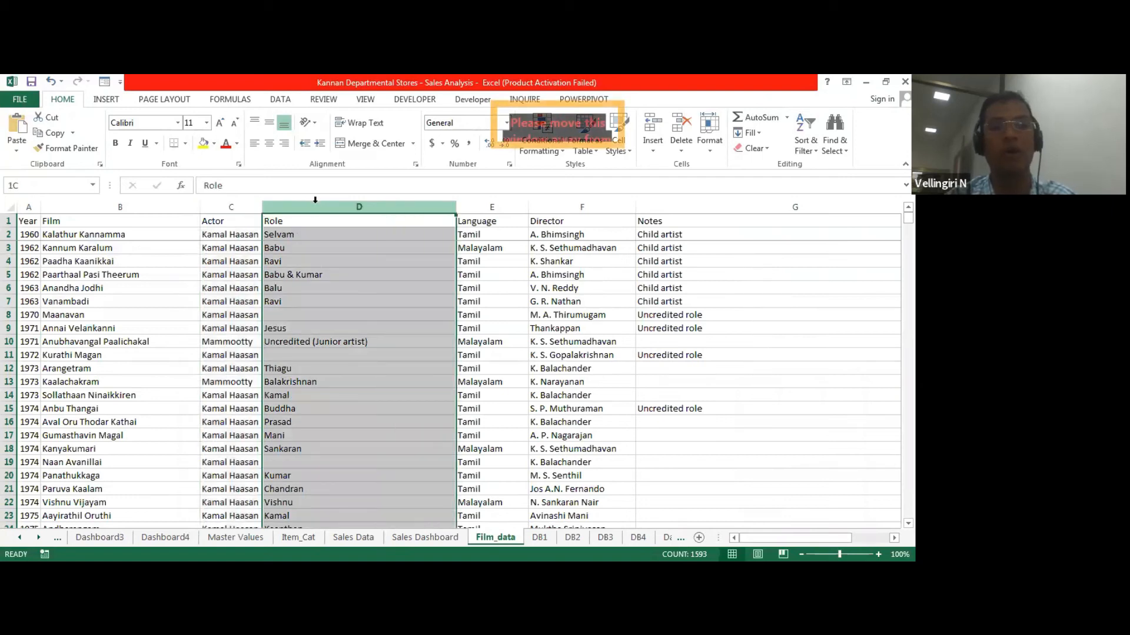
click(496, 205)
click(603, 205)
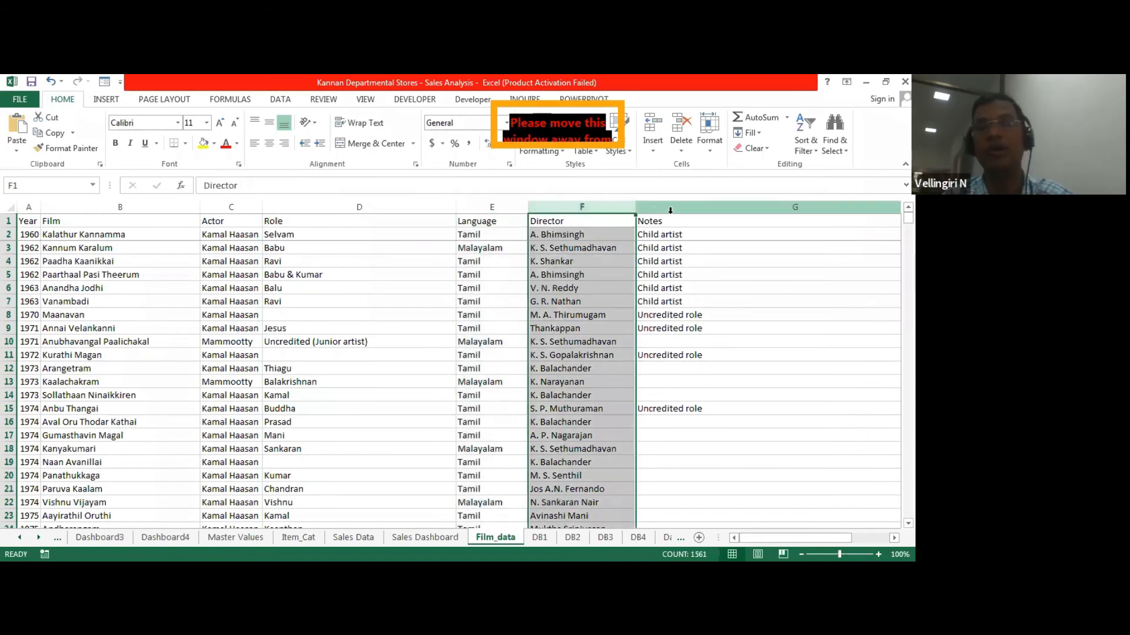
click(674, 209)
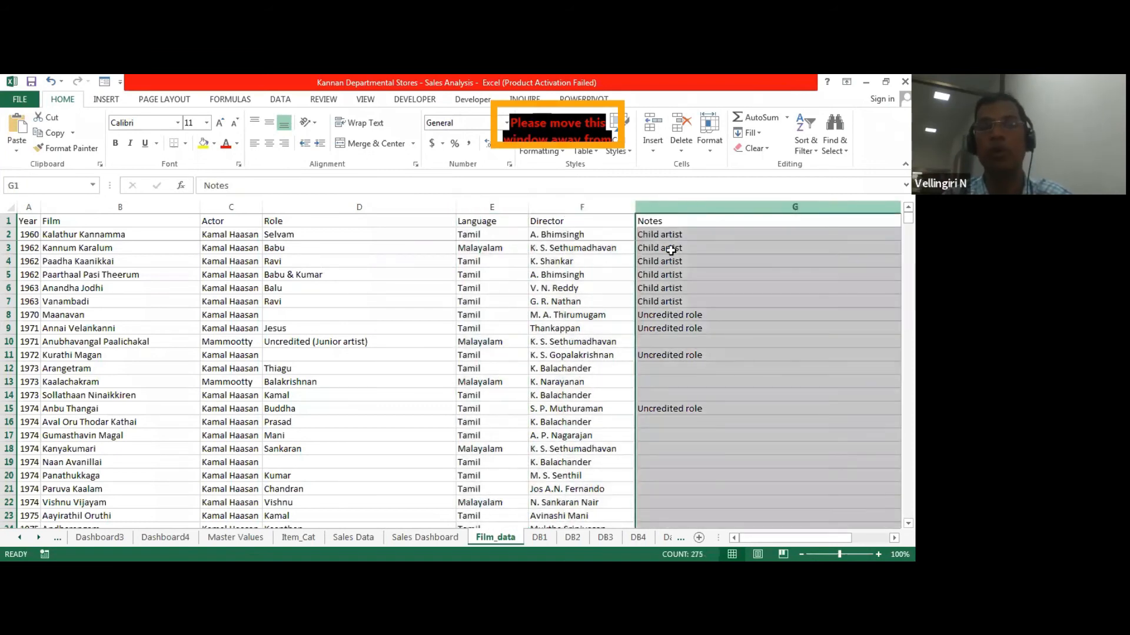
click(726, 288)
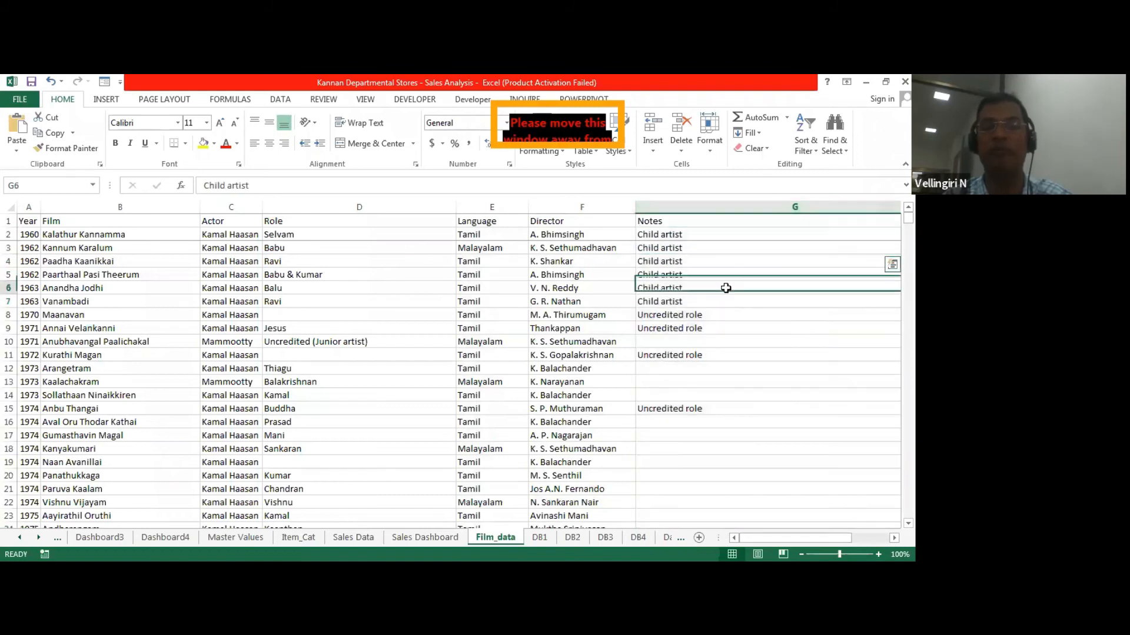
click(679, 343)
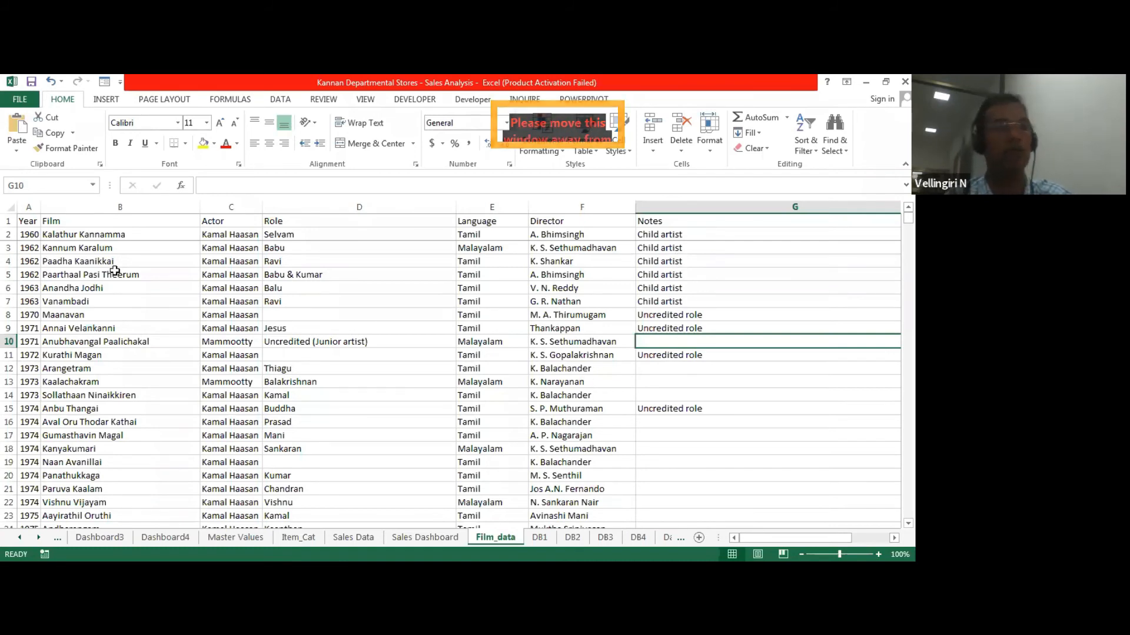
click(691, 271)
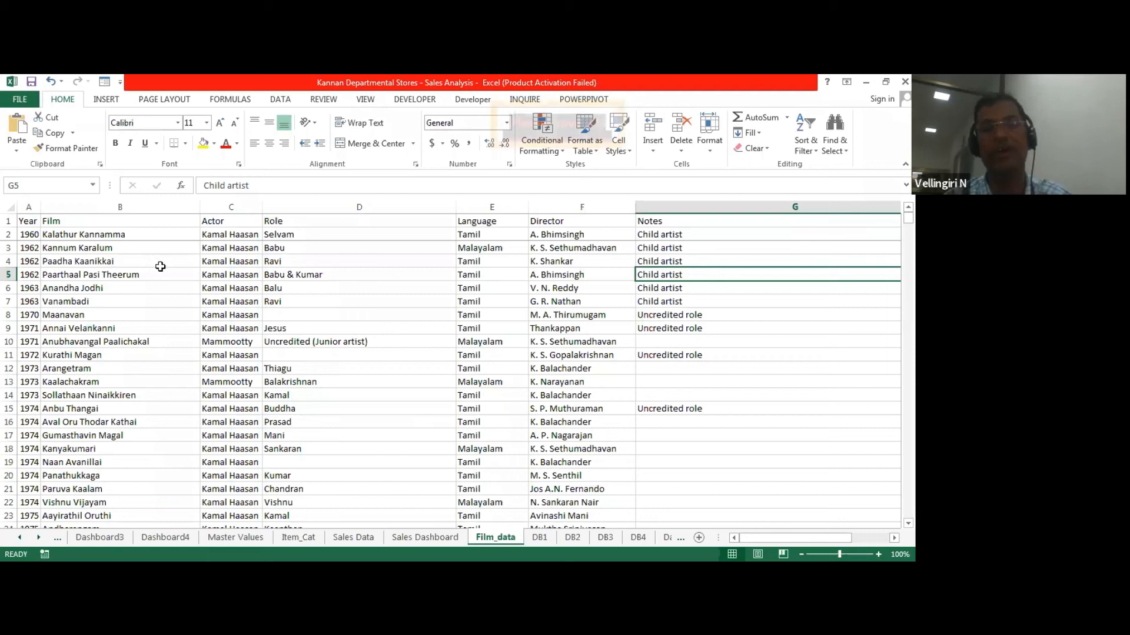
Open the DB1 sheet, filter its film-count pie chart to Mammootty and clear the actor filter again.
click(540, 537)
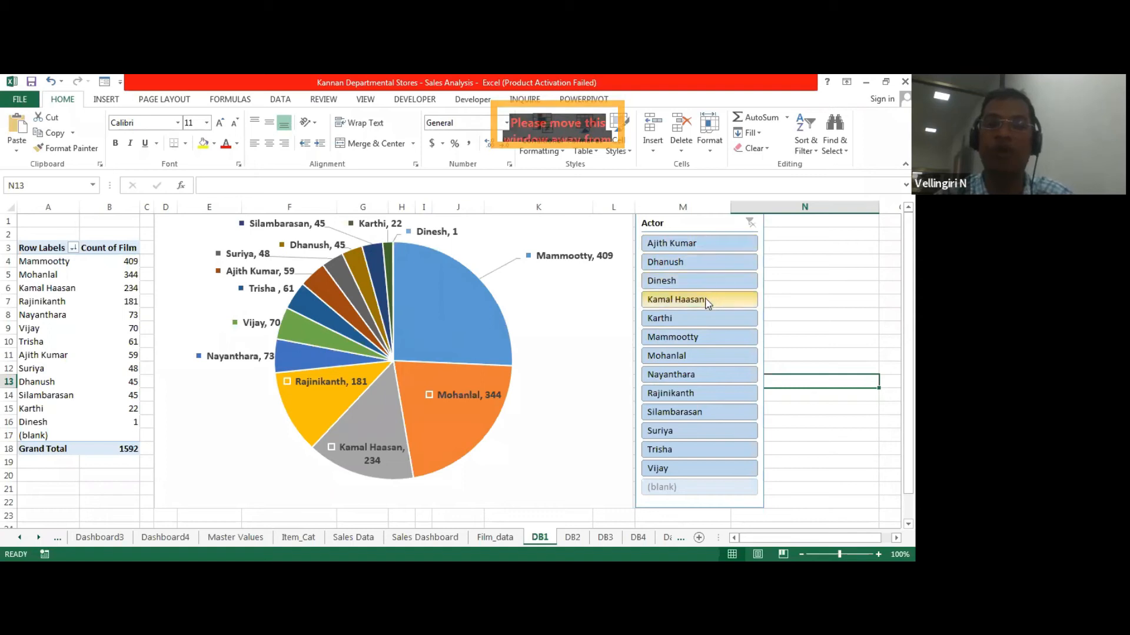
click(706, 336)
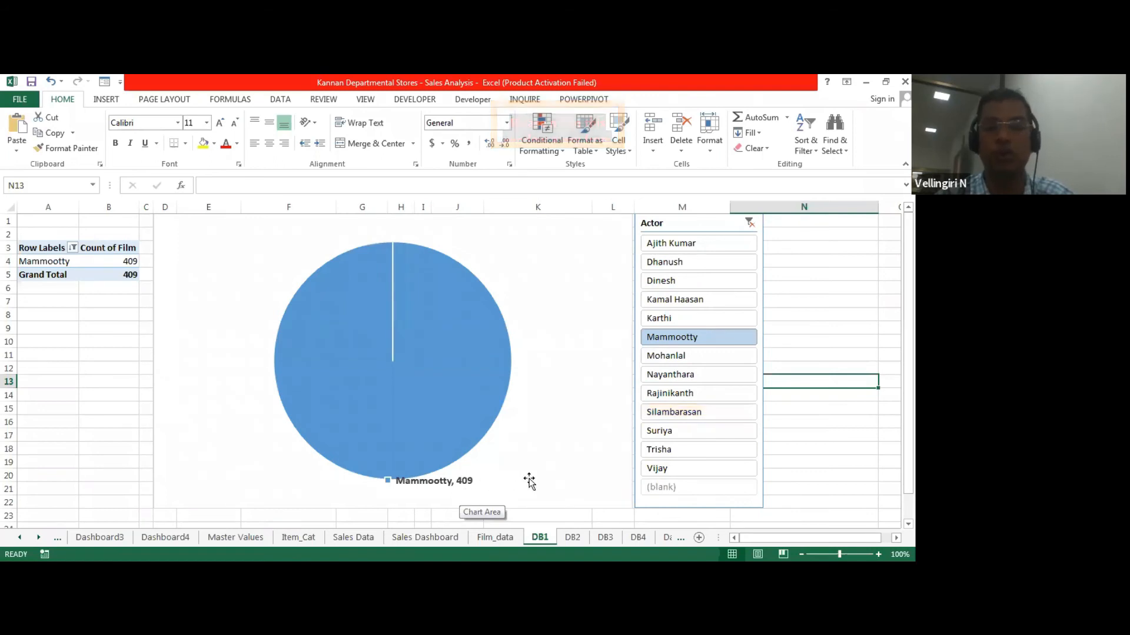
click(748, 223)
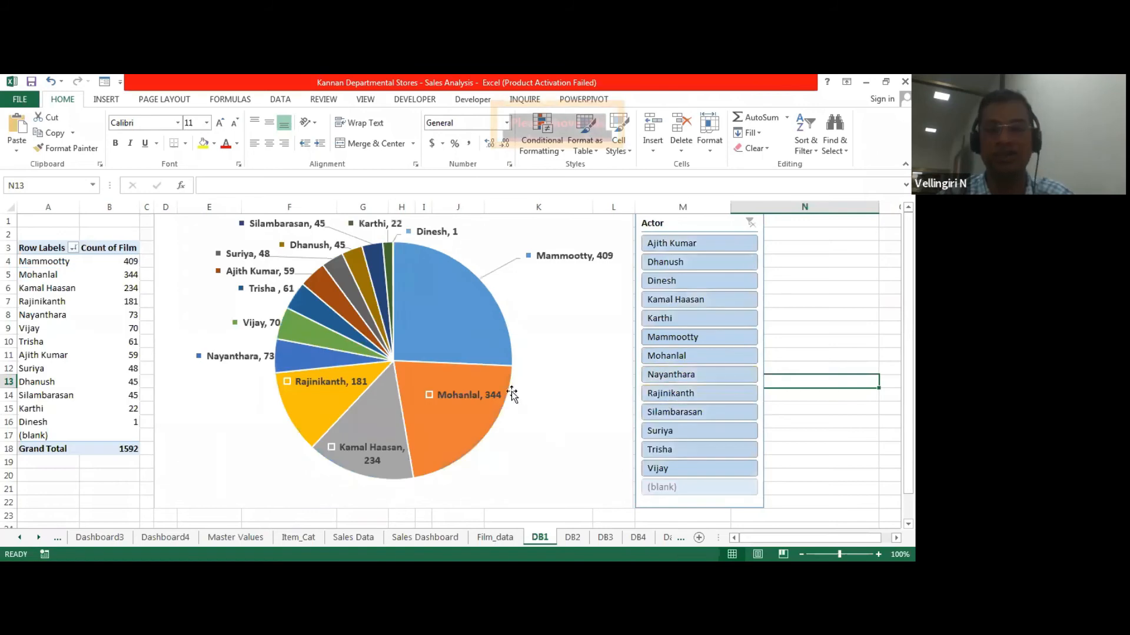
View the film counts by actor and language on the DB2 sheet and the pie chart on DB3.
click(572, 537)
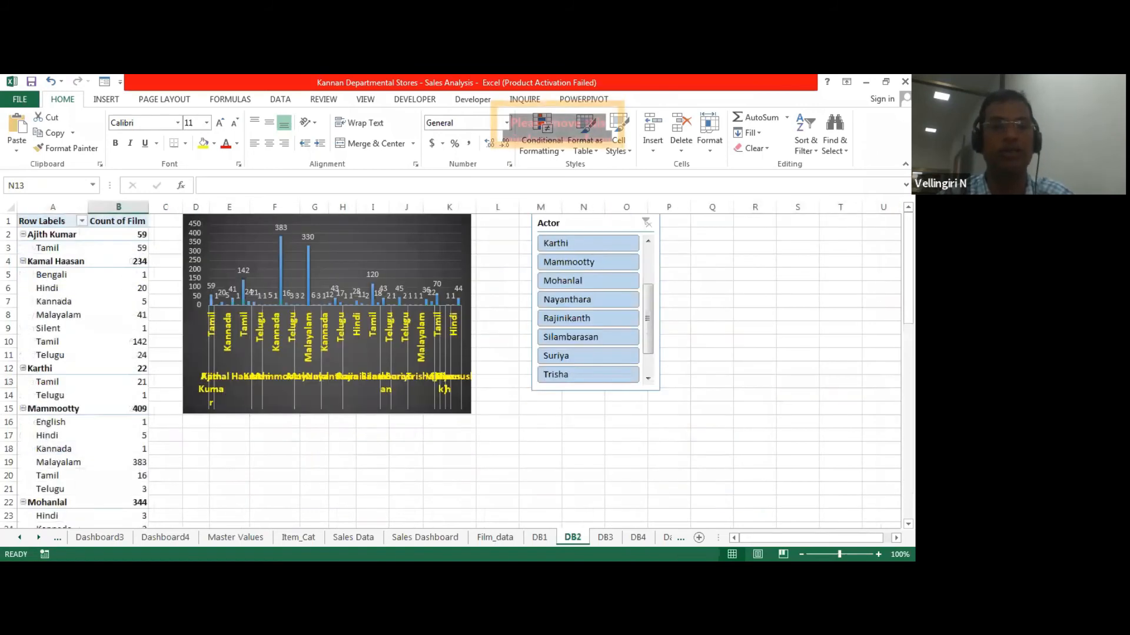
click(606, 537)
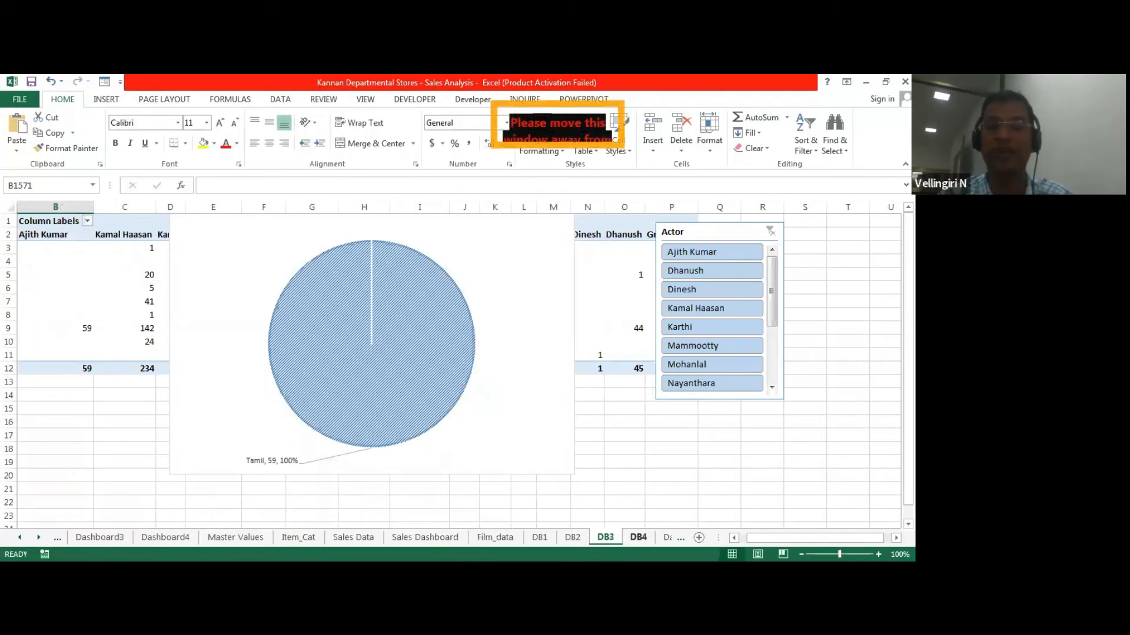
View the director and language film chart on the DB4 sheet and the combined actor charts on Dashboard 1.
click(638, 537)
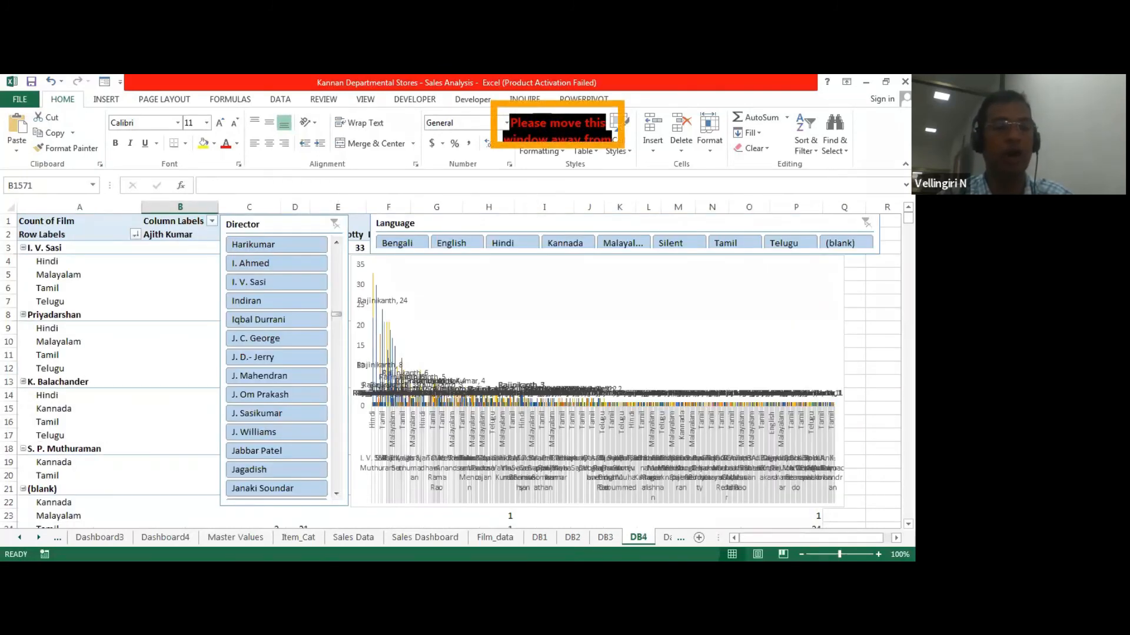
click(39, 537)
click(39, 538)
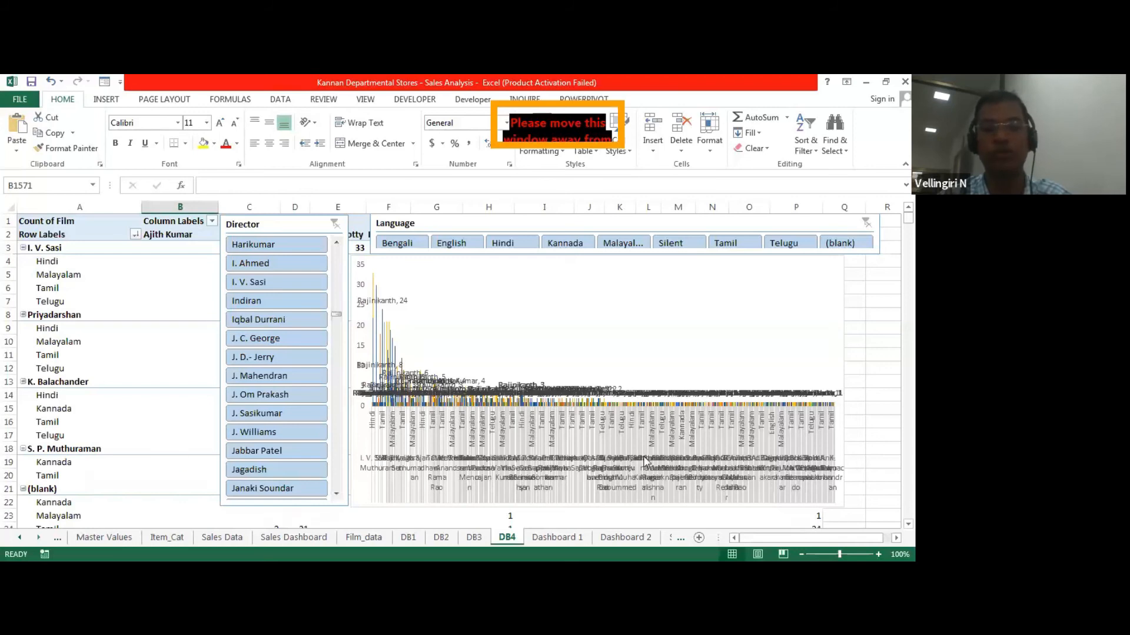
click(558, 538)
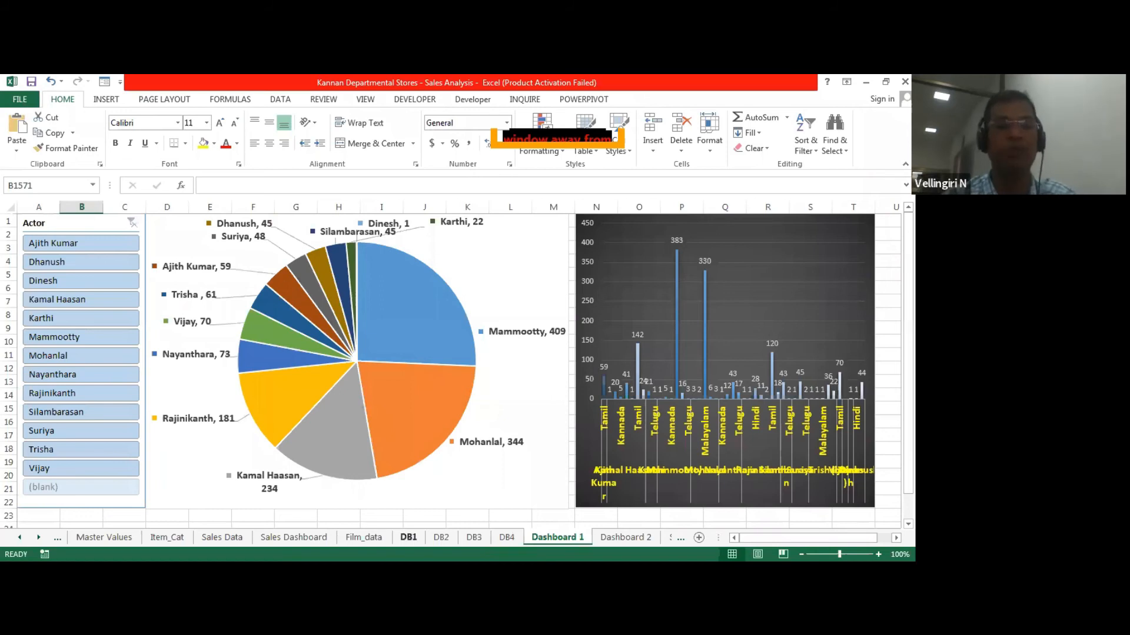
Review the source charts on DB1 and DB2, and filter Dashboard 1 to the actor Mammootty.
click(408, 537)
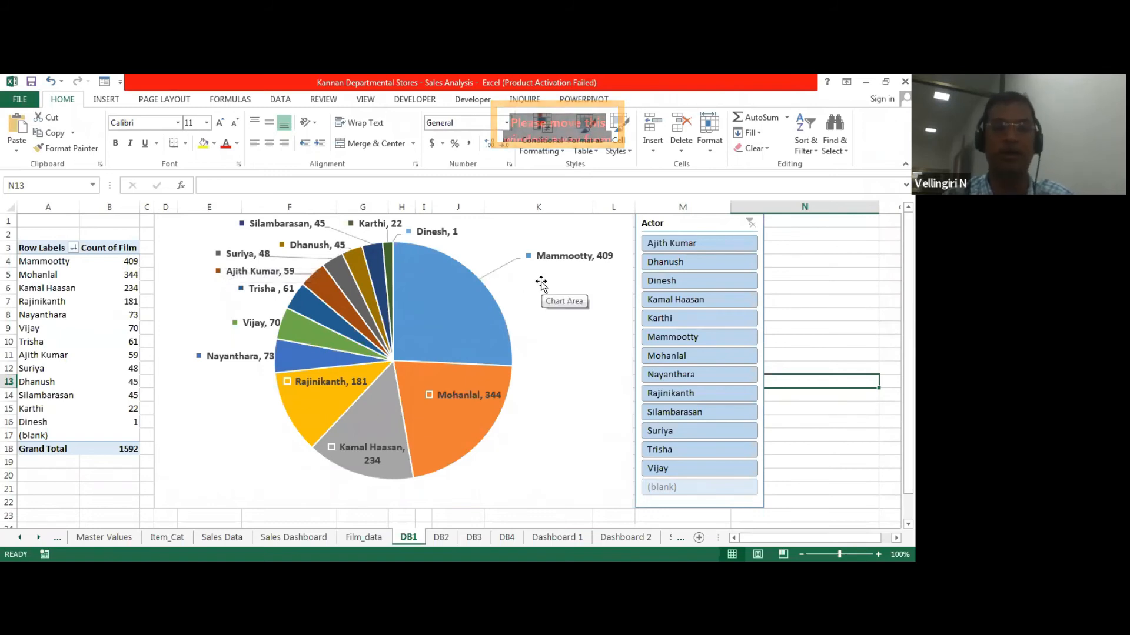
click(729, 223)
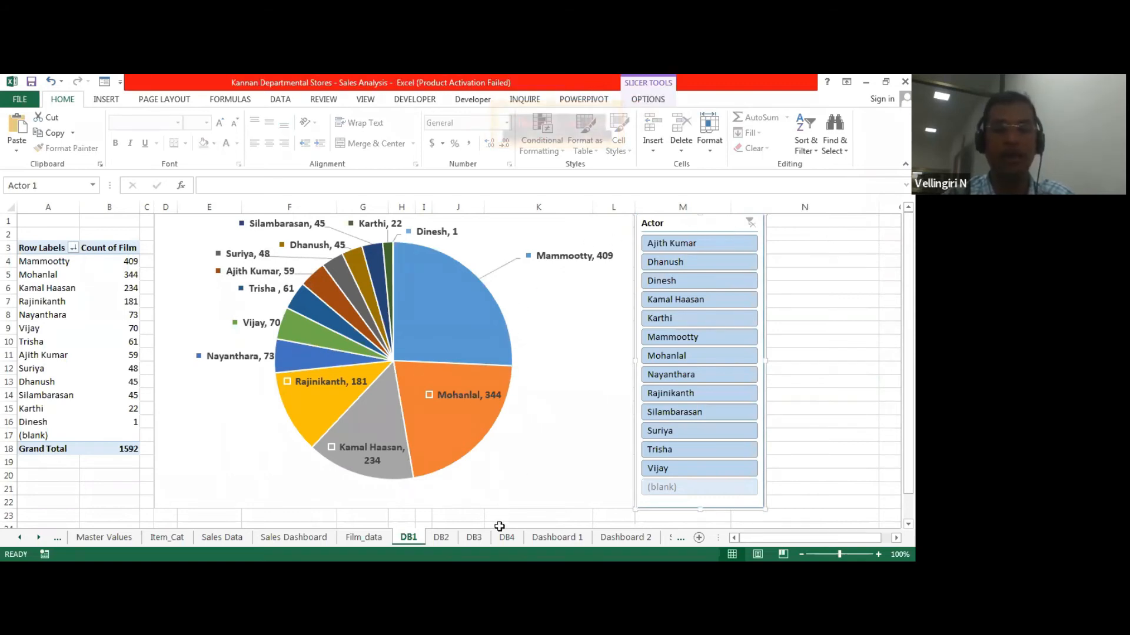
click(442, 537)
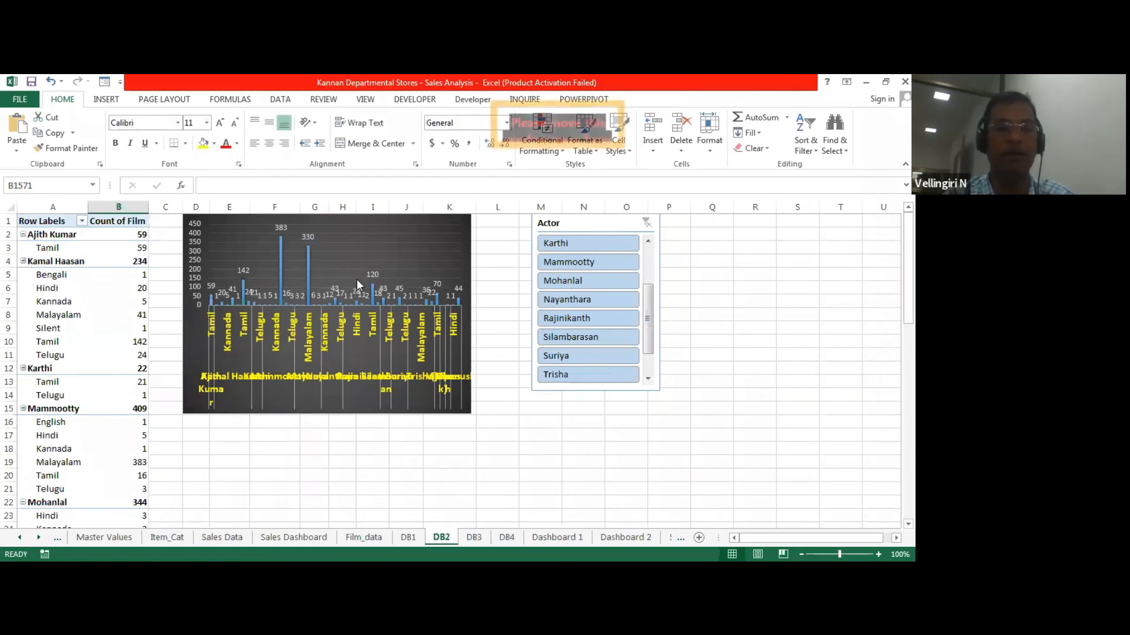
click(408, 537)
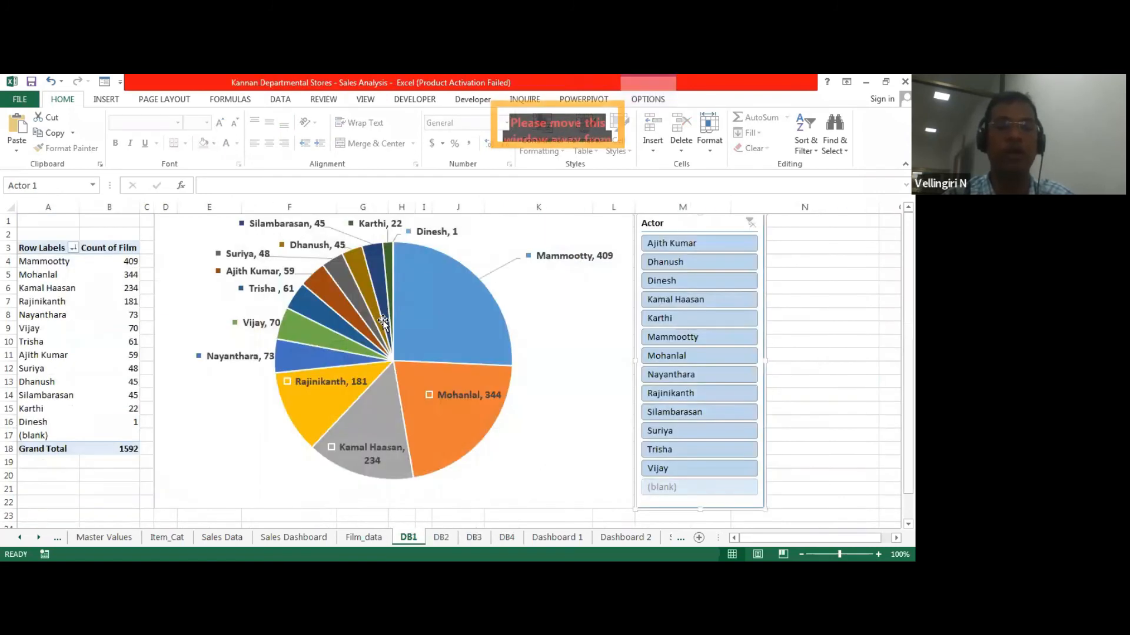
click(558, 537)
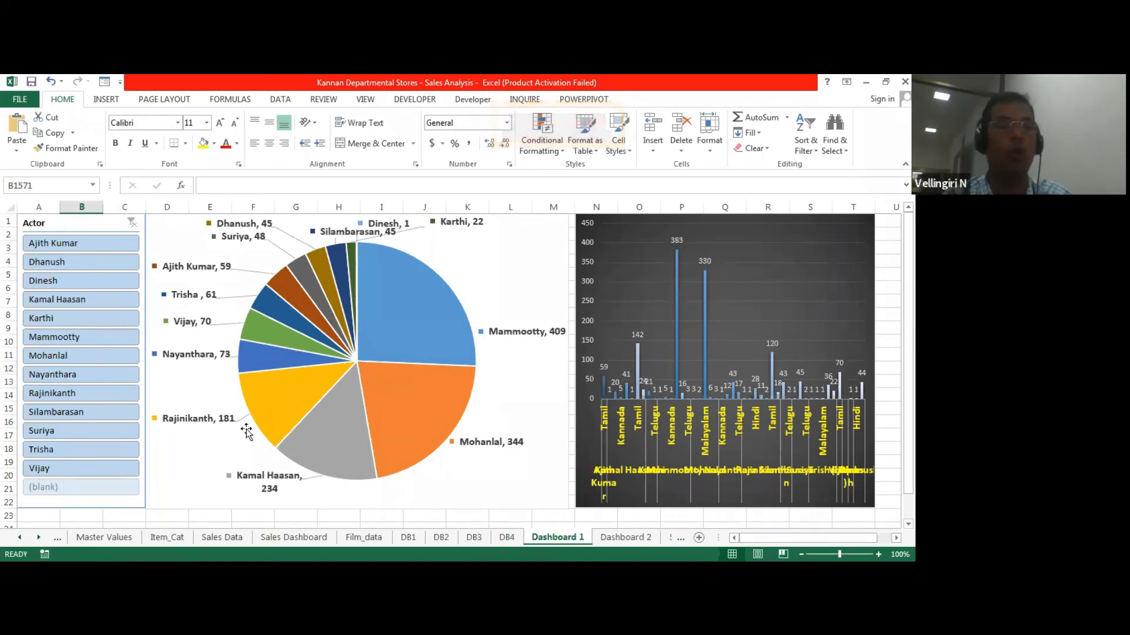
click(86, 339)
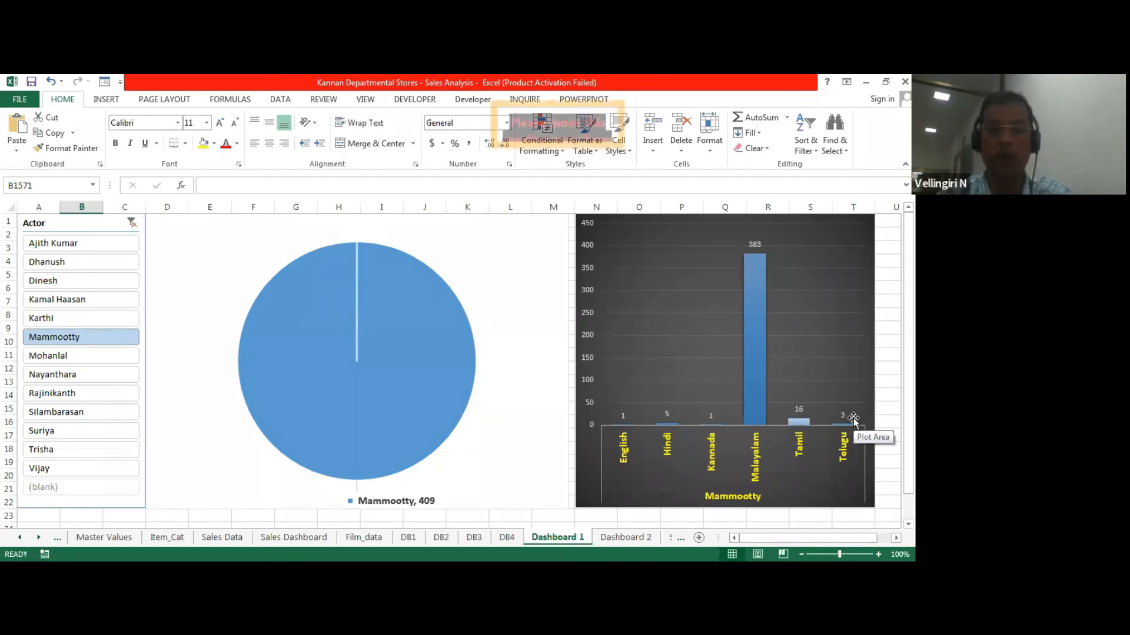
Open Dashboard 2 and look through the directors listed in its Director slicer.
click(625, 537)
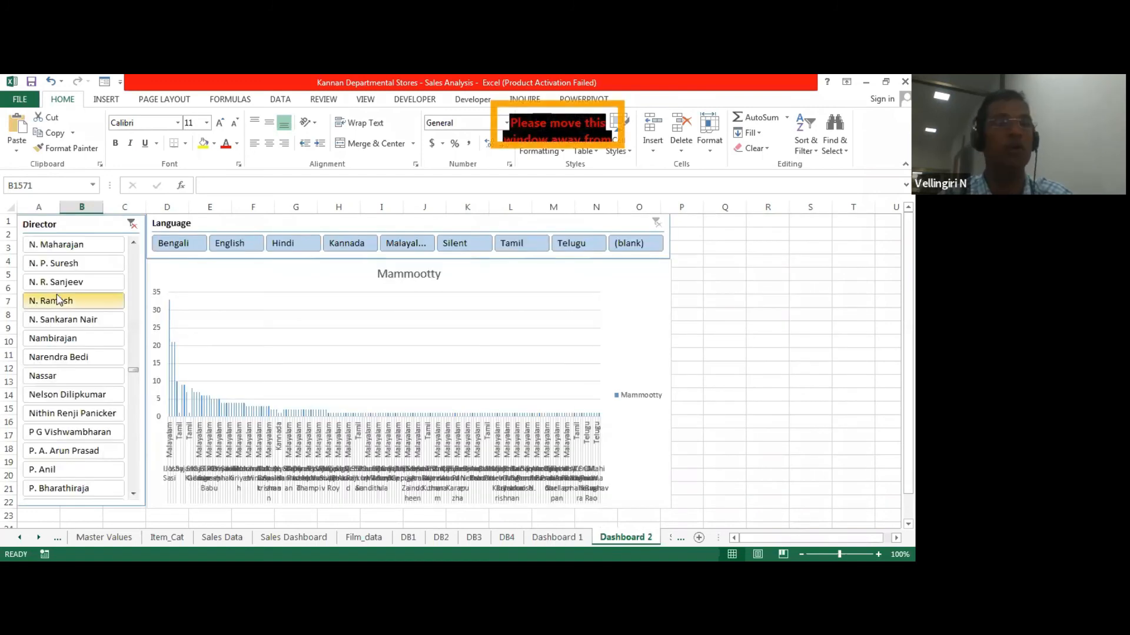
scroll(72, 382, down, 3)
scroll(72, 381, up, 3)
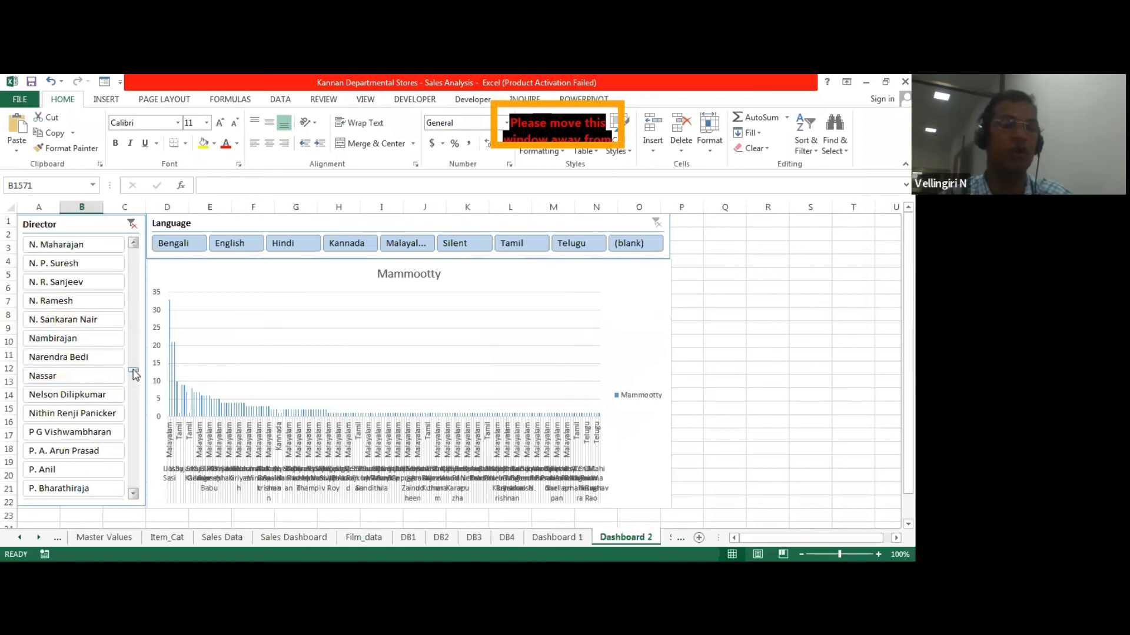
drag(133, 376, 135, 435)
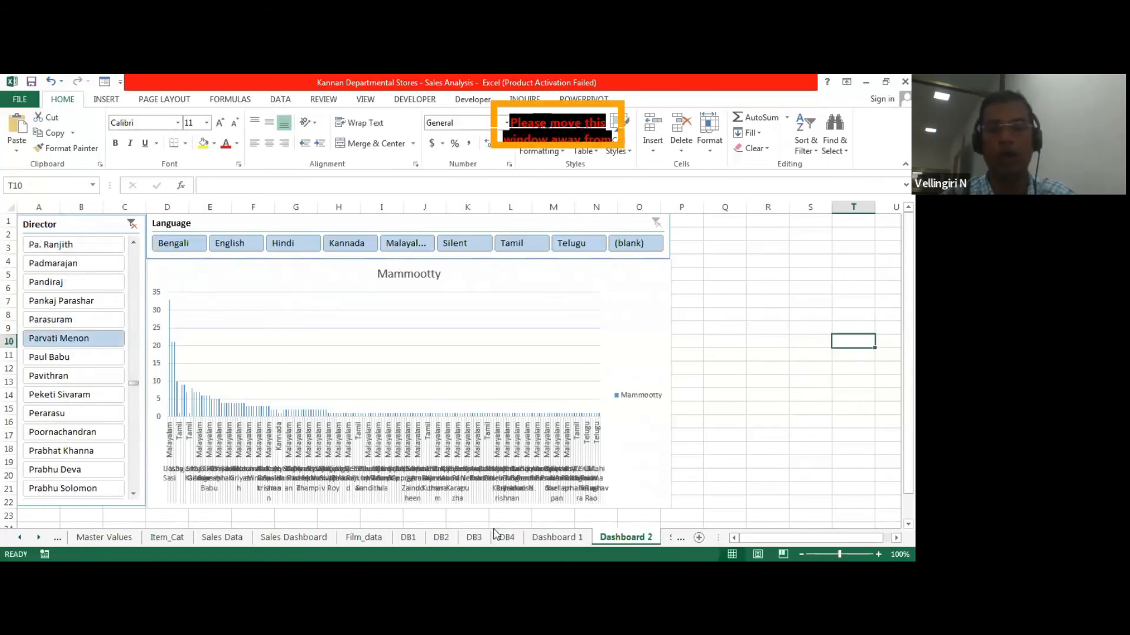
View the Student_data records, then clear the Department, Course and Year filters on the Student Dashboard sheet.
click(679, 538)
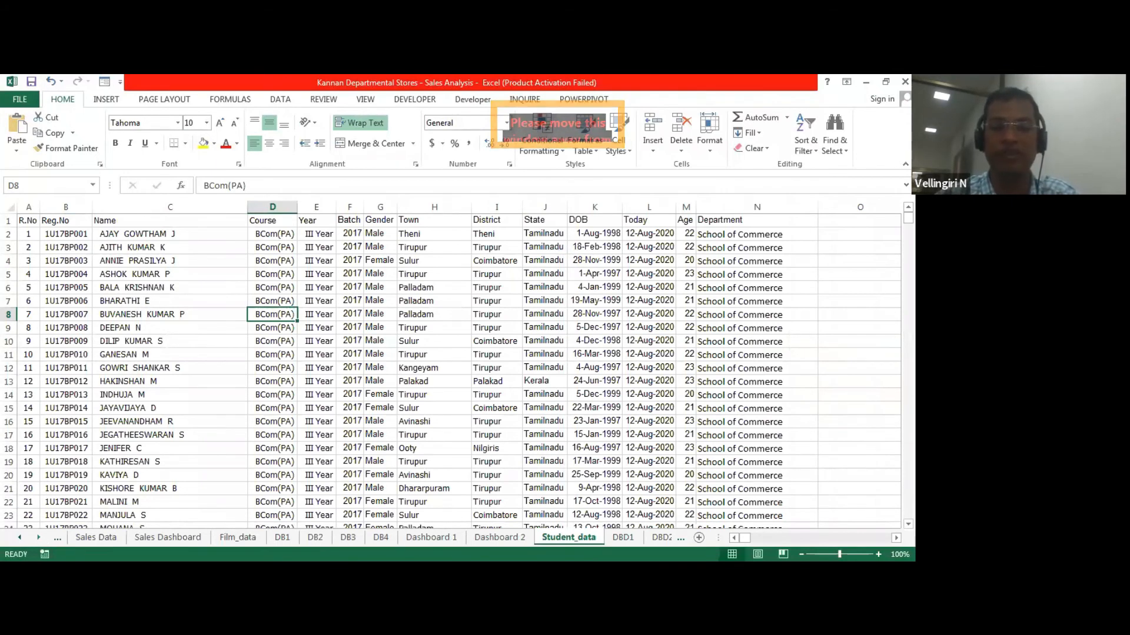
click(680, 538)
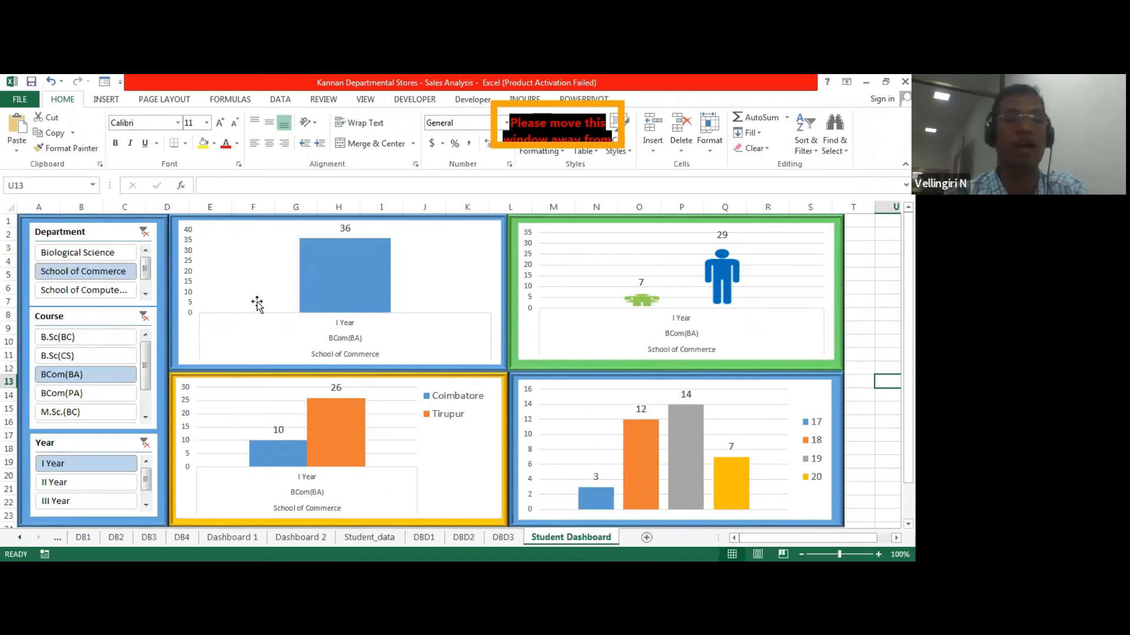
click(144, 232)
click(144, 317)
click(145, 443)
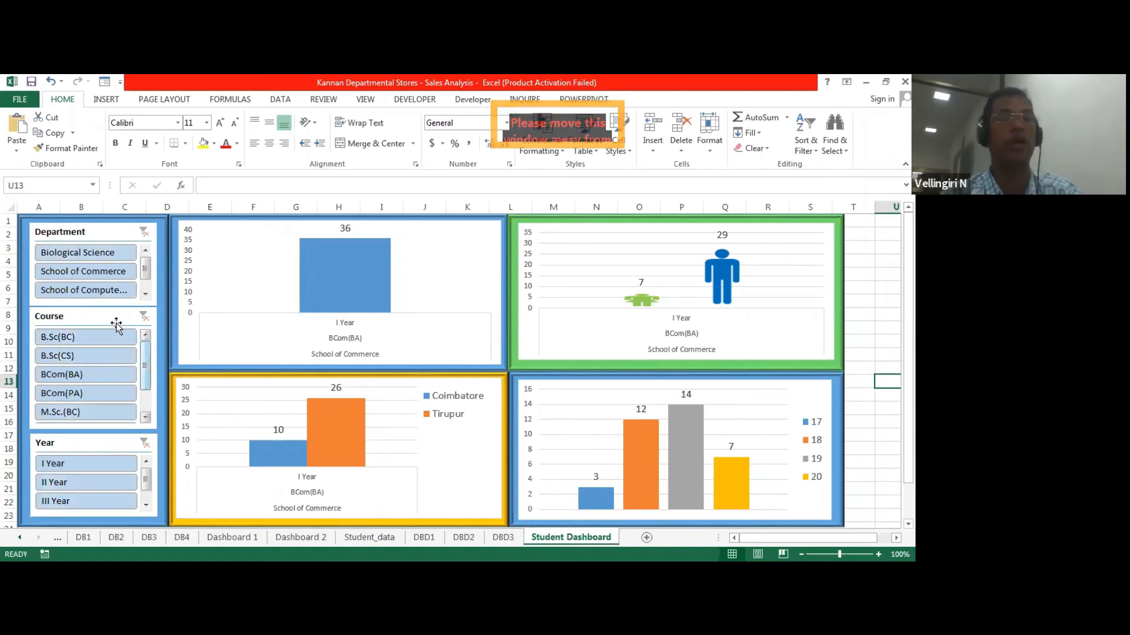
Filter the Student Dashboard to School of Commerce and compare its charts with the DBD1, DBD2 and DBD3 sheets.
click(94, 275)
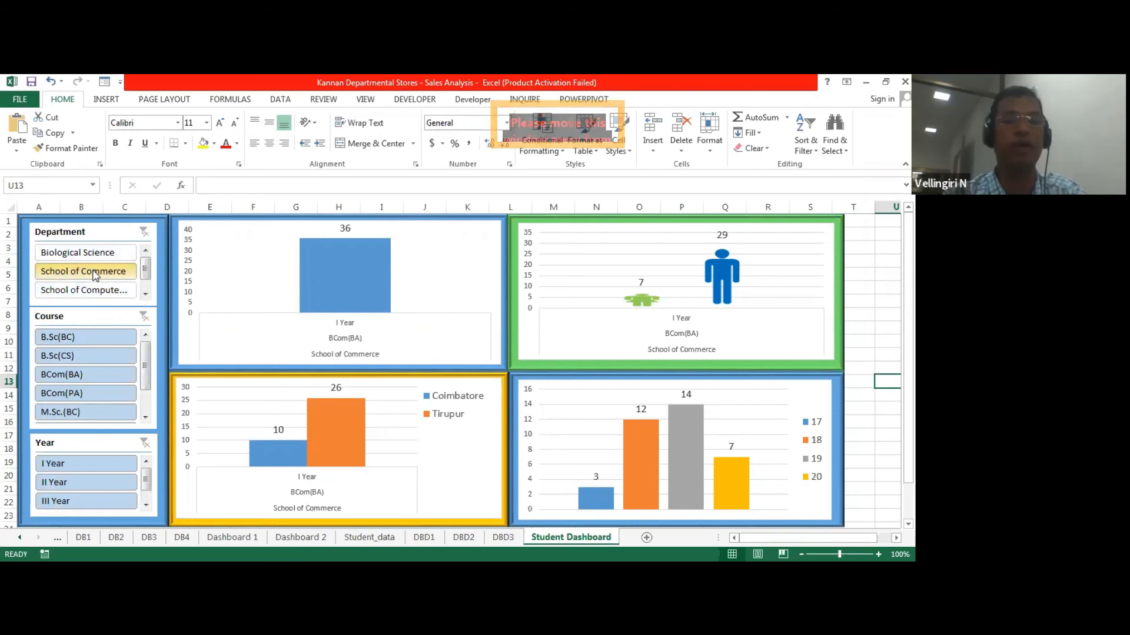
click(424, 538)
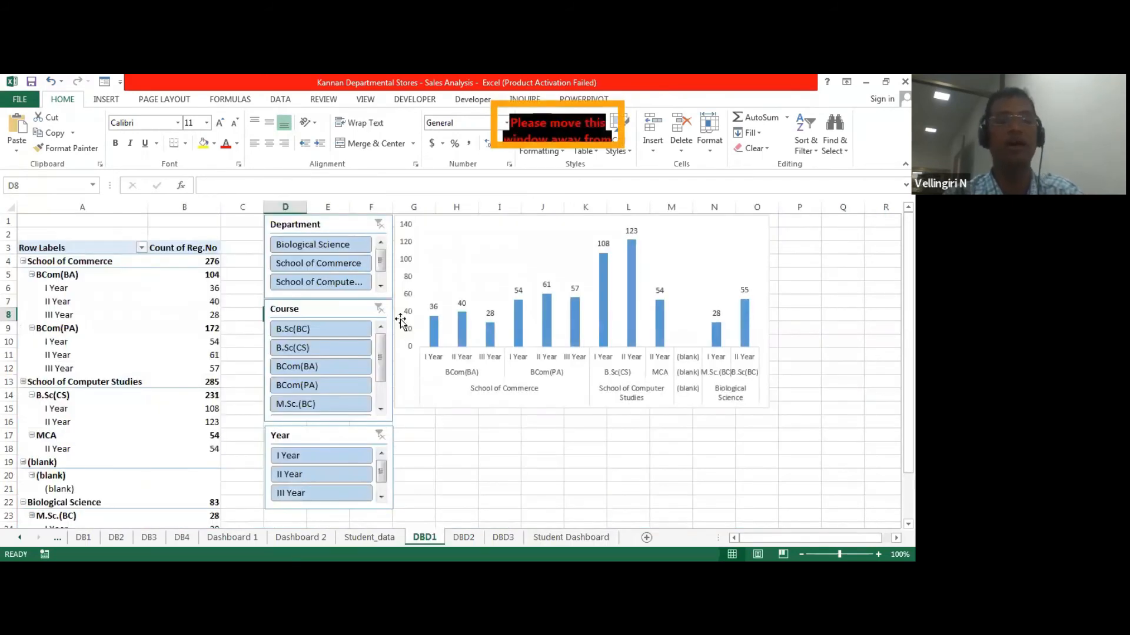
click(465, 538)
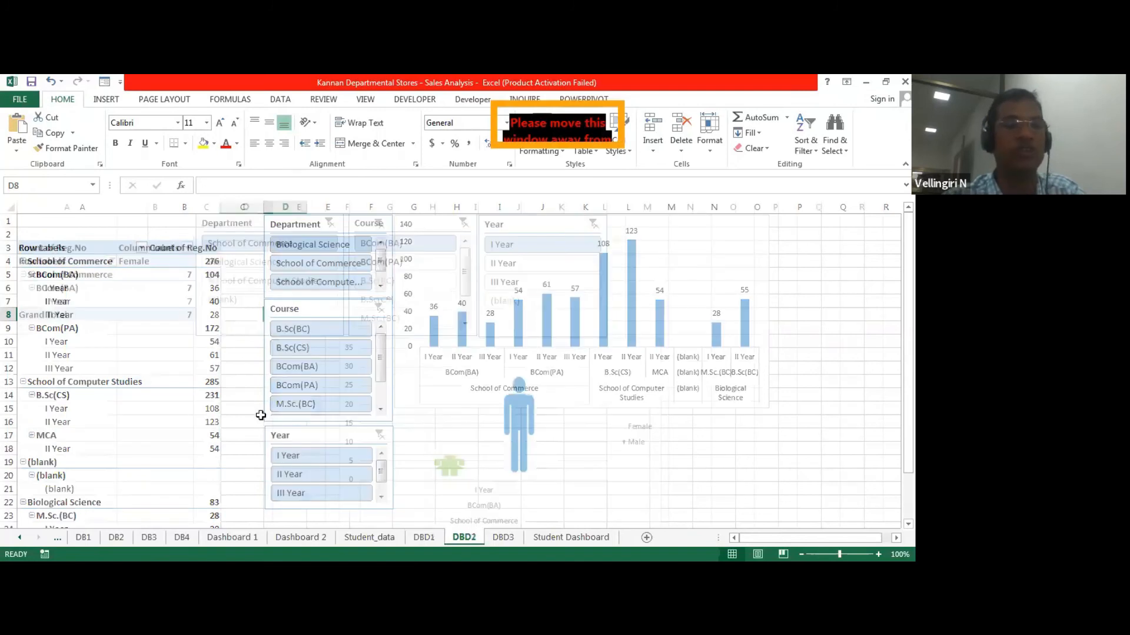
click(503, 538)
click(570, 537)
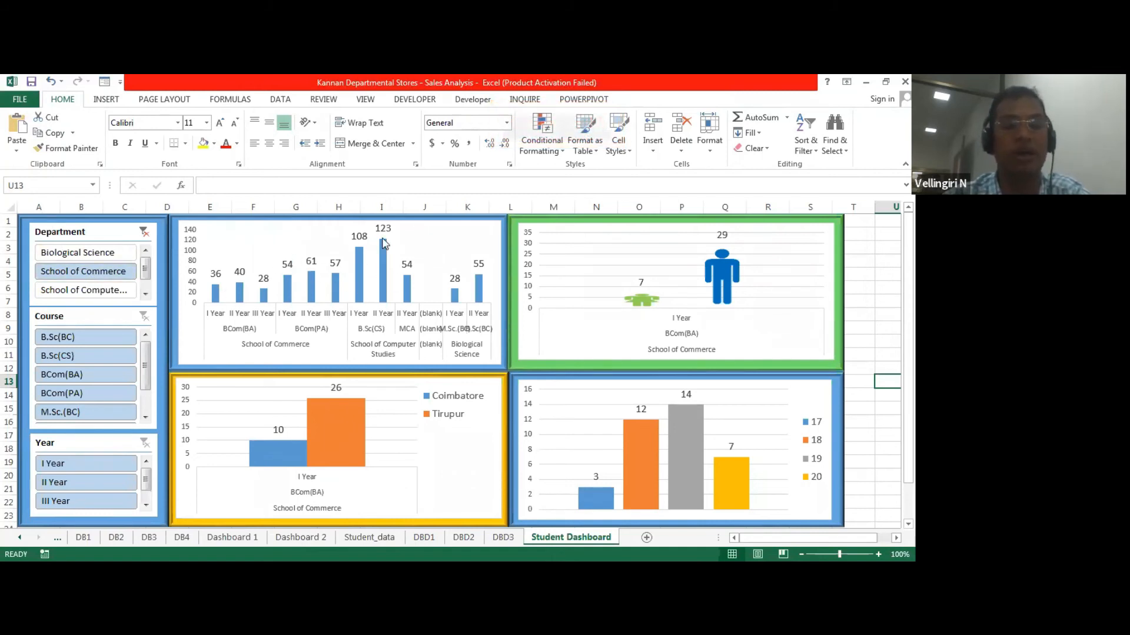
mouse_move(379, 247)
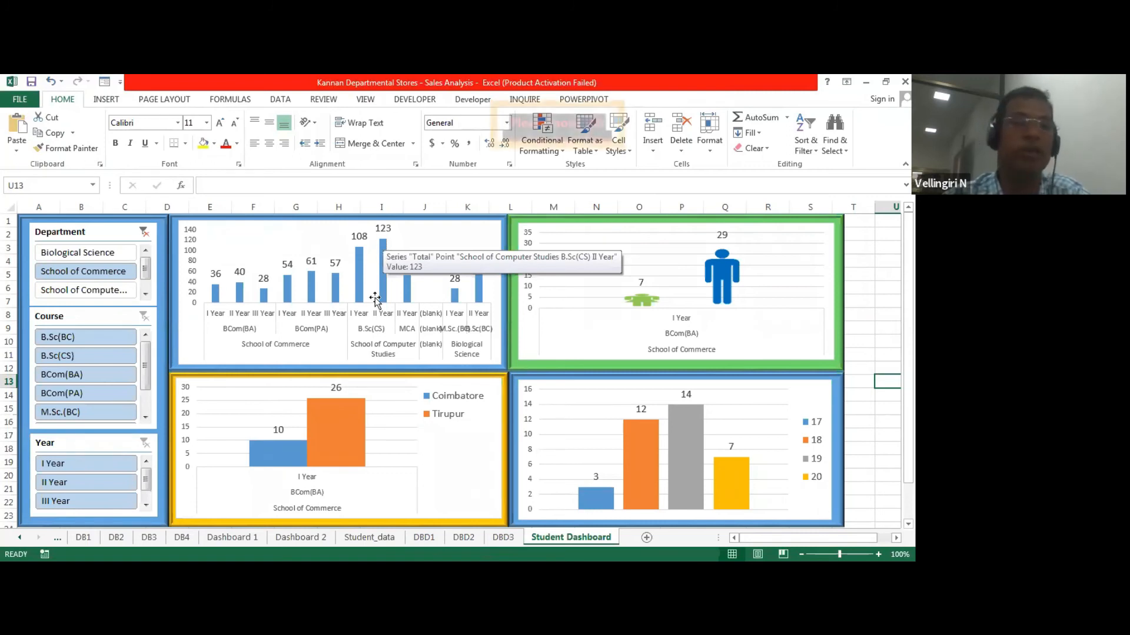
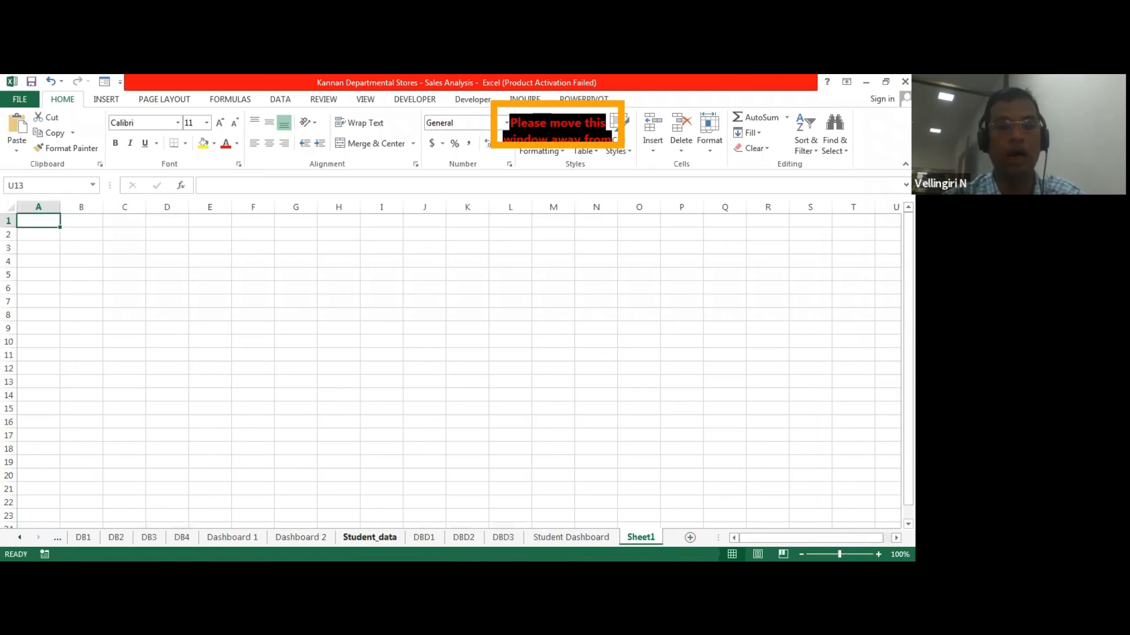
Create a pivot table on a new worksheet from columns A to N of the Student_data sheet.
click(369, 537)
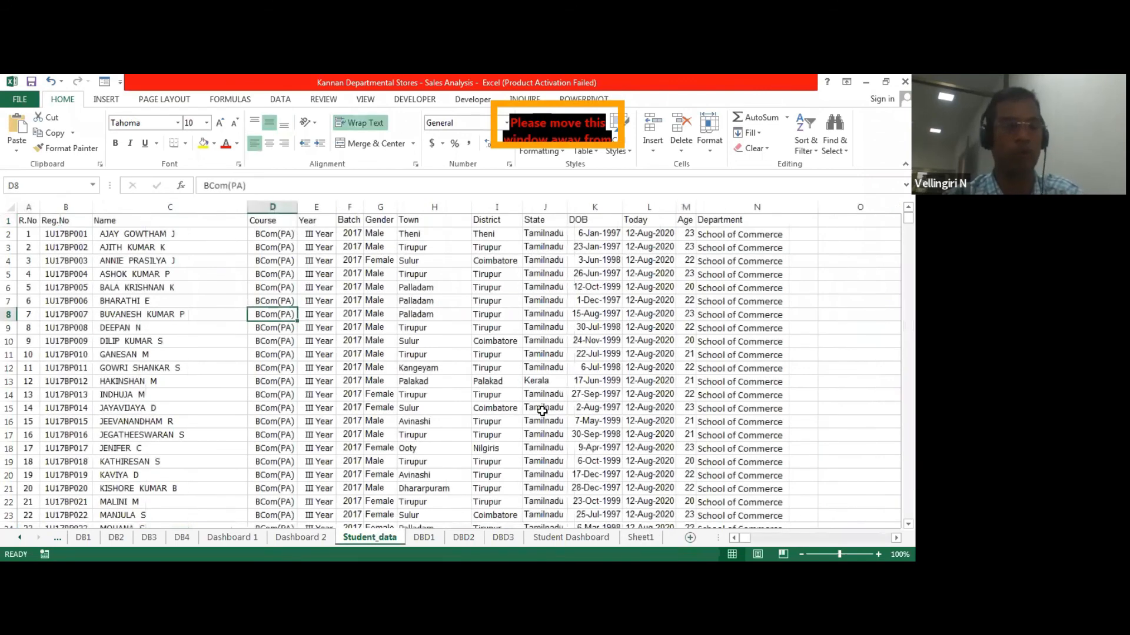
click(28, 207)
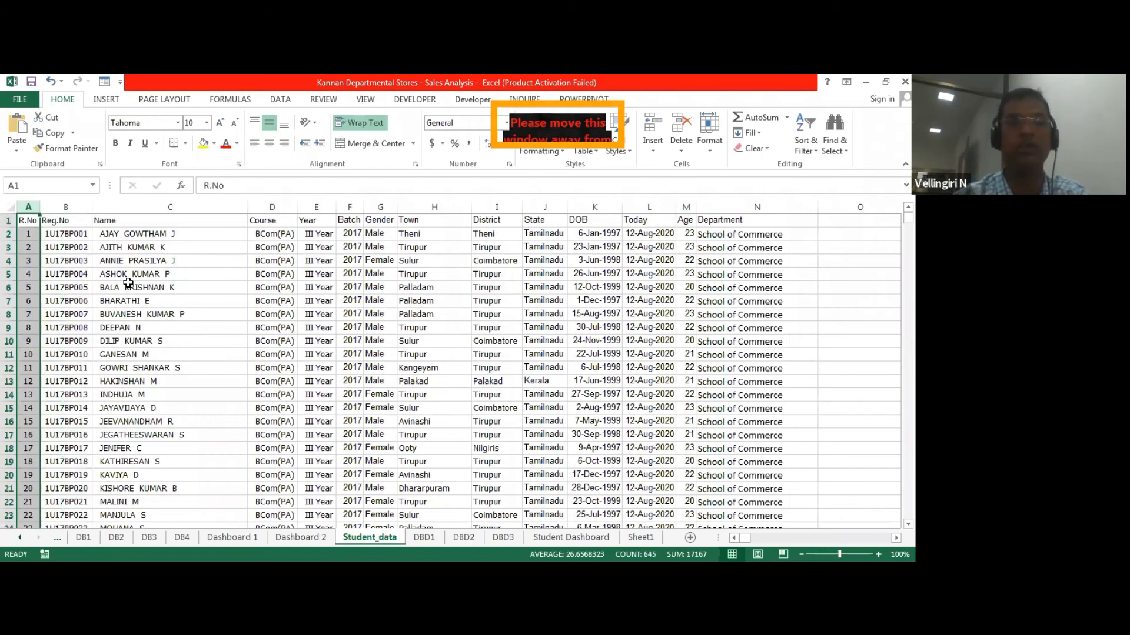
key(ctrl+a)
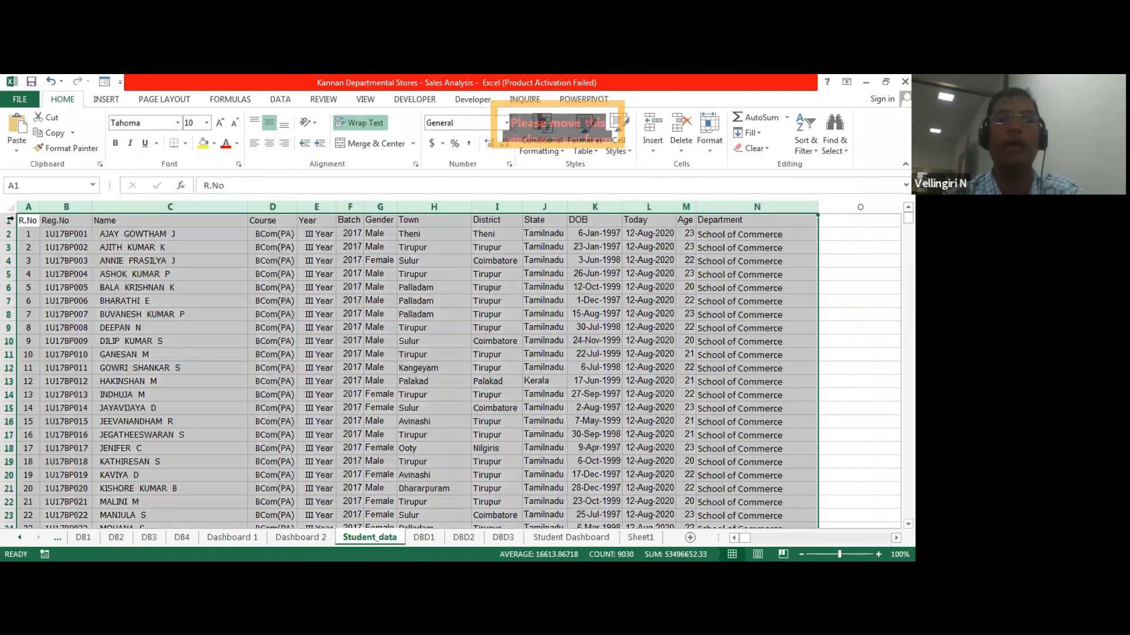
click(105, 101)
click(24, 128)
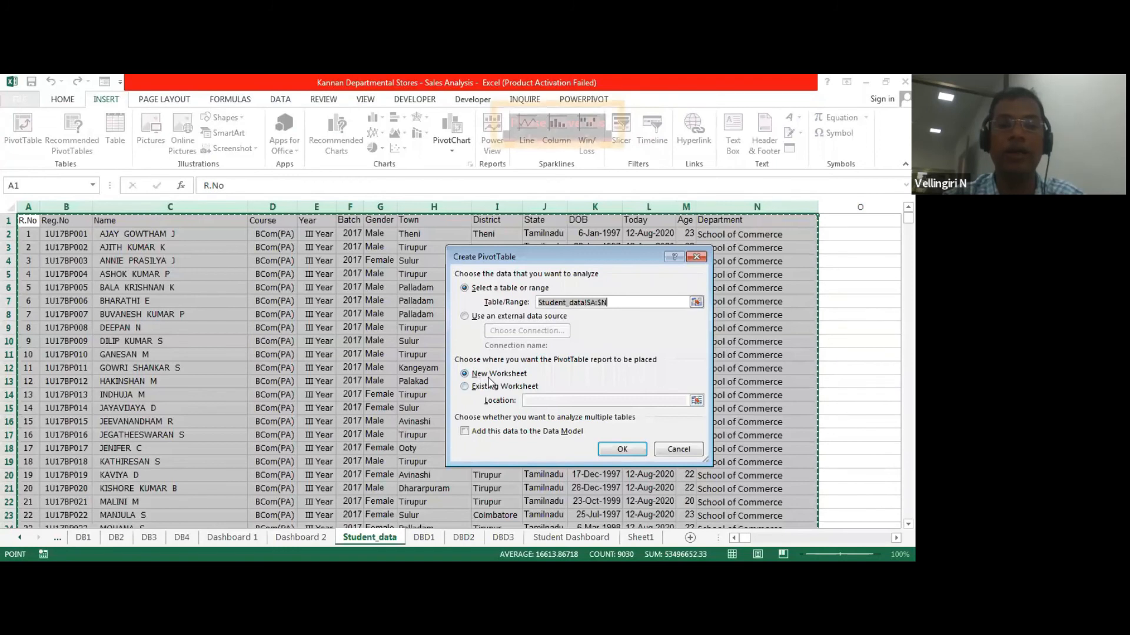
click(624, 451)
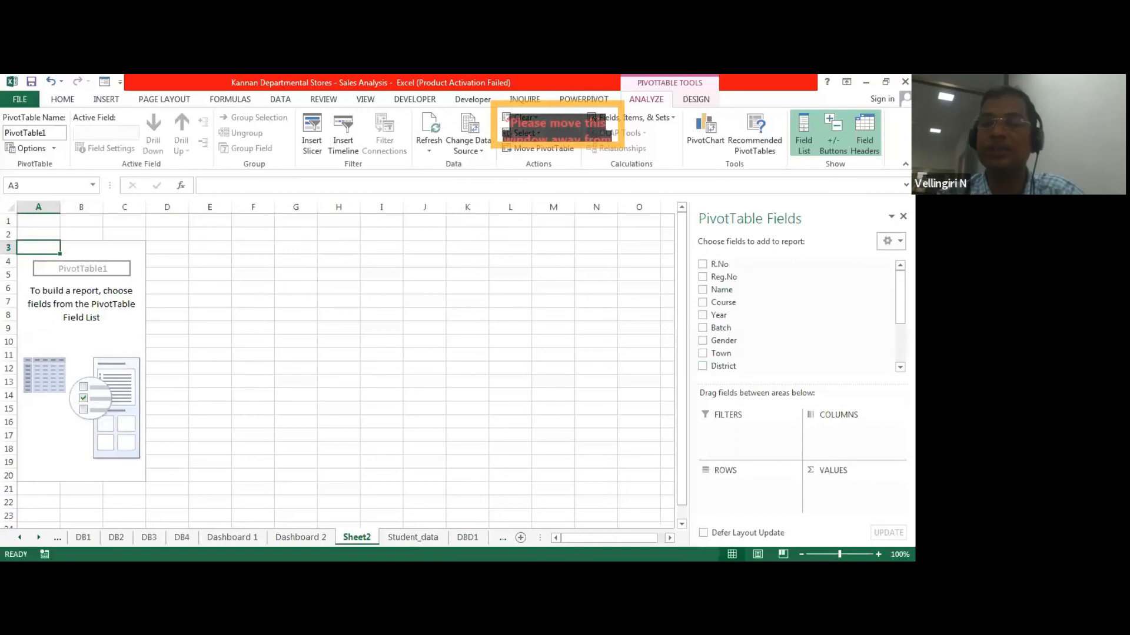
Add the Department, Course and Year fields as report filters of the new student pivot table.
scroll(794, 318, down, 2)
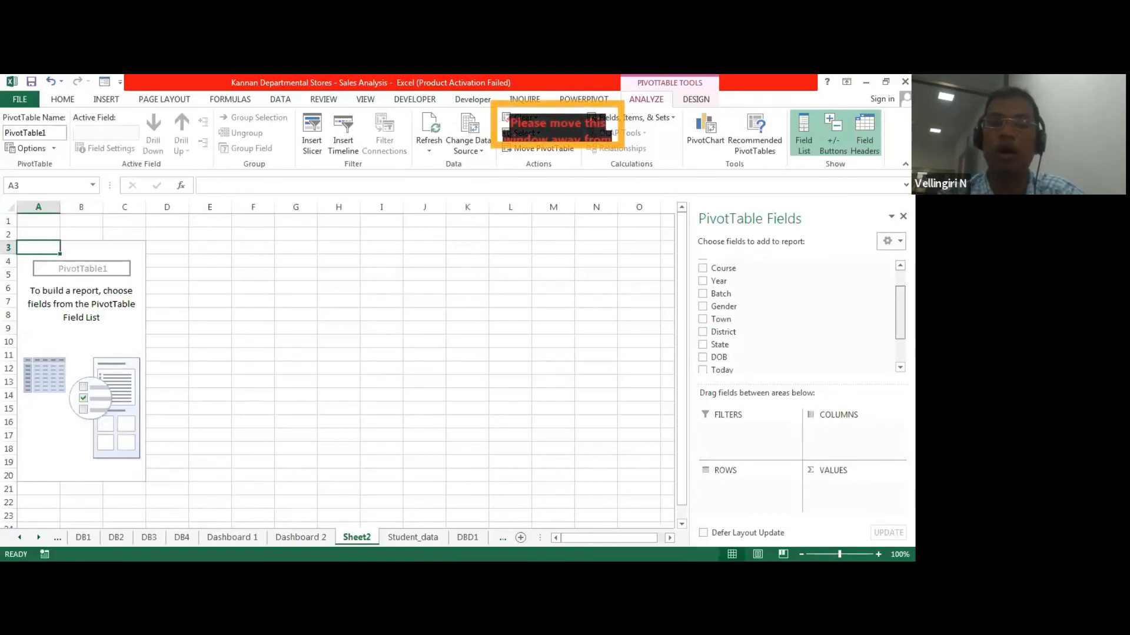
scroll(794, 306, up, 2)
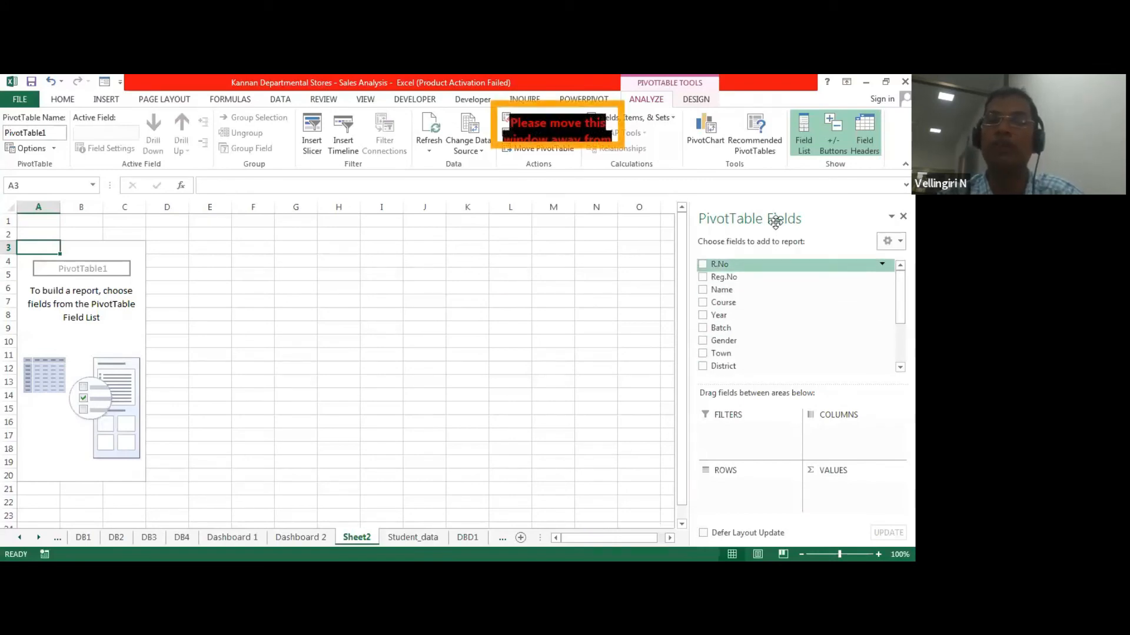
scroll(764, 317, down, 1)
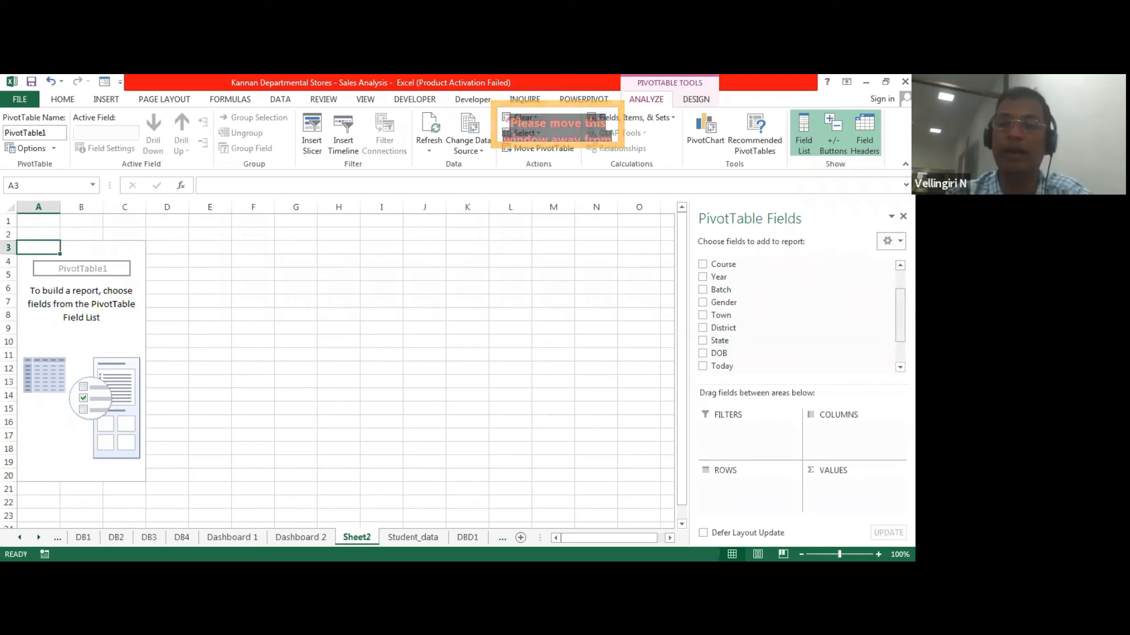
scroll(794, 315, up, 3)
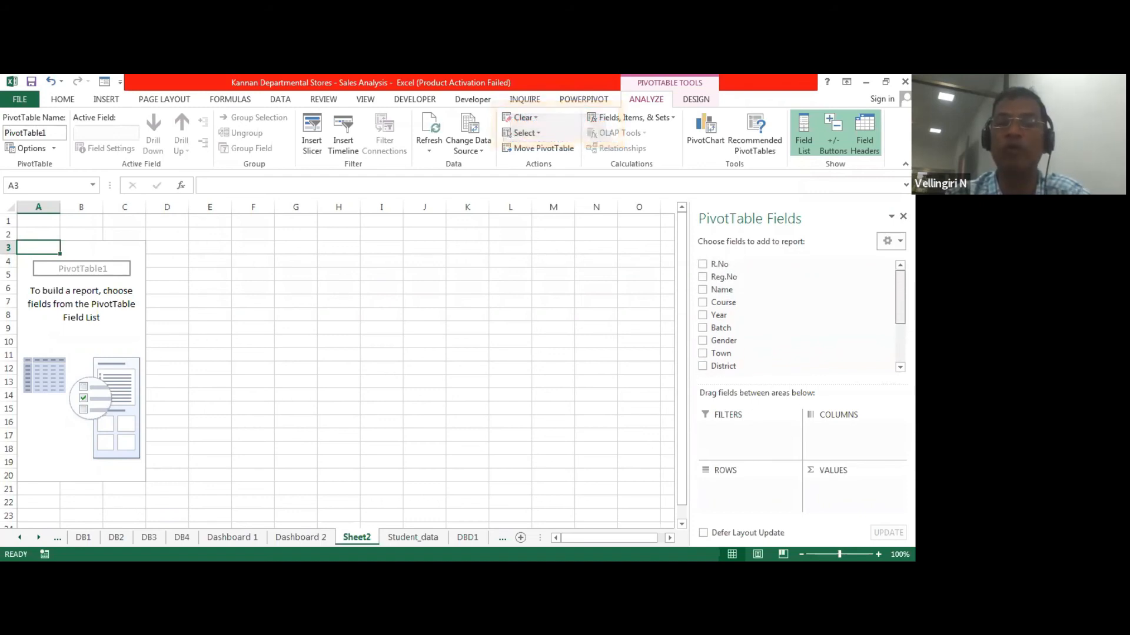
scroll(795, 315, down, 3)
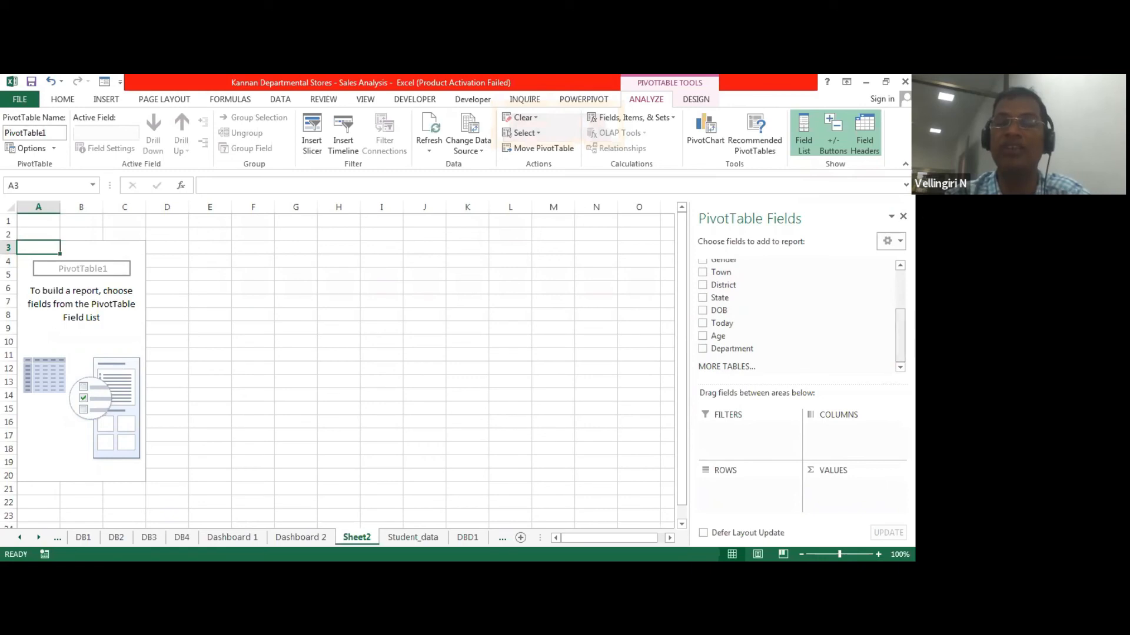
drag(730, 351, 739, 438)
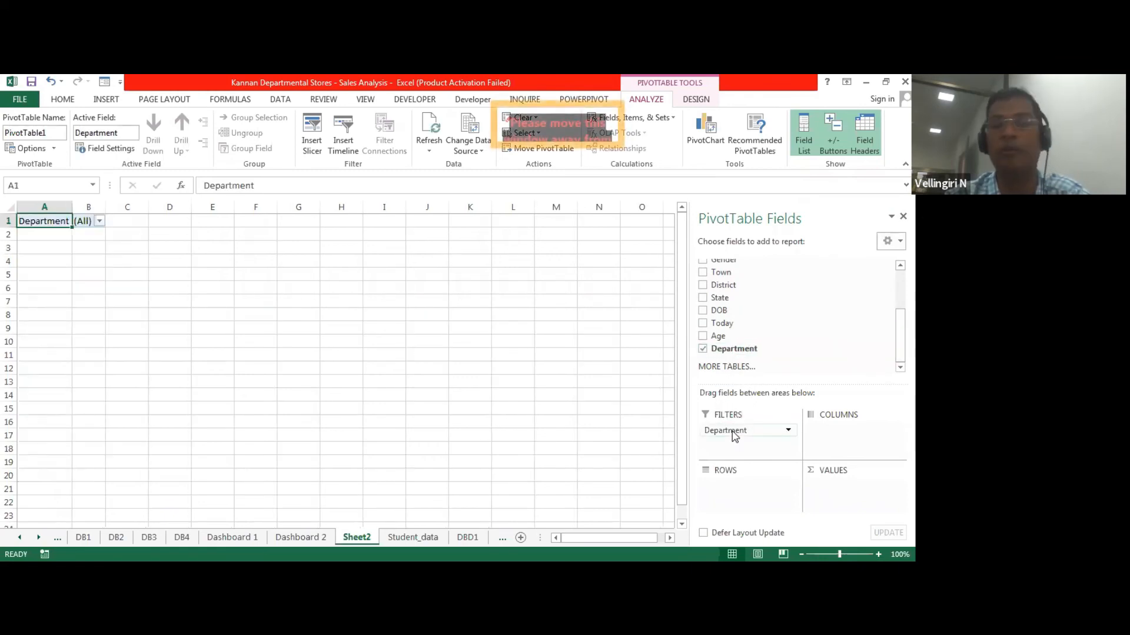
scroll(855, 366, up, 4)
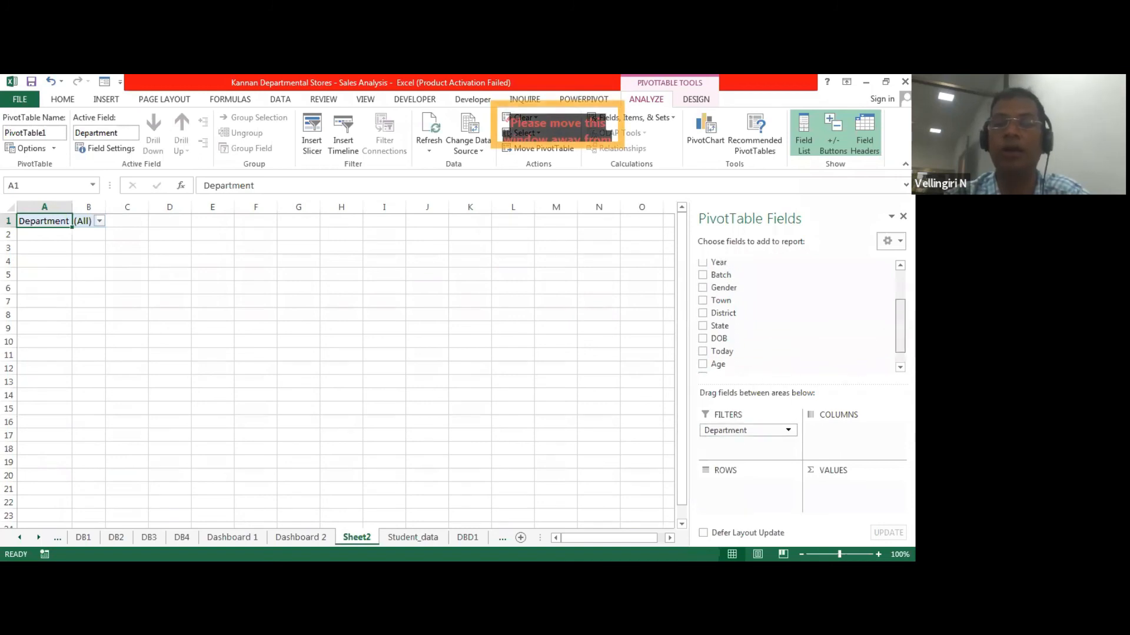
drag(723, 270, 747, 445)
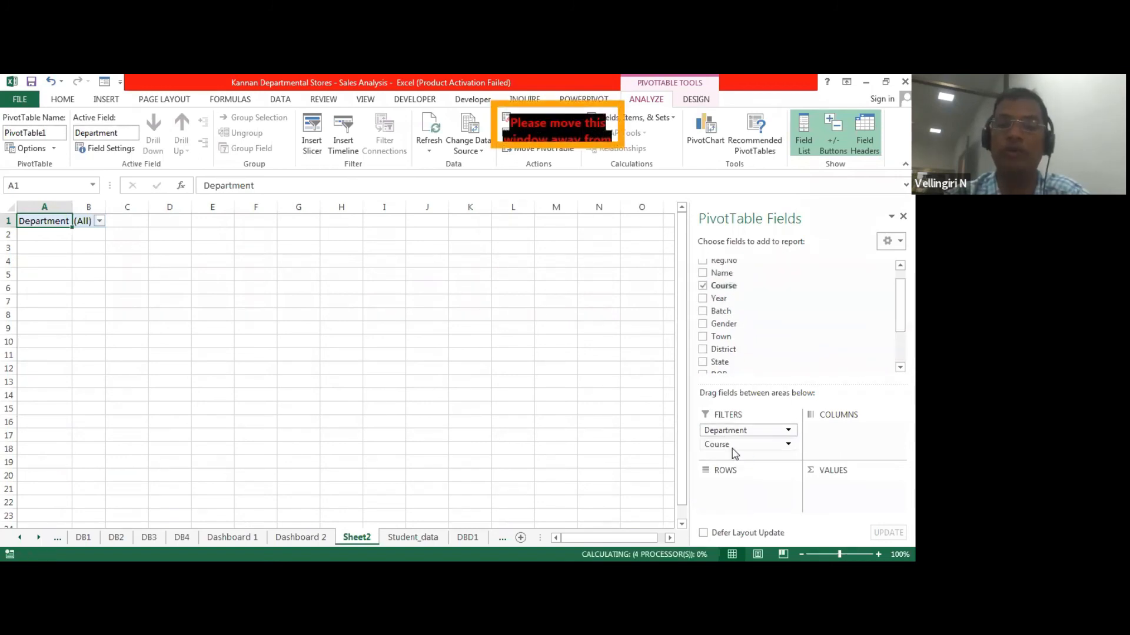
scroll(881, 355, up, 1)
drag(719, 298, 726, 454)
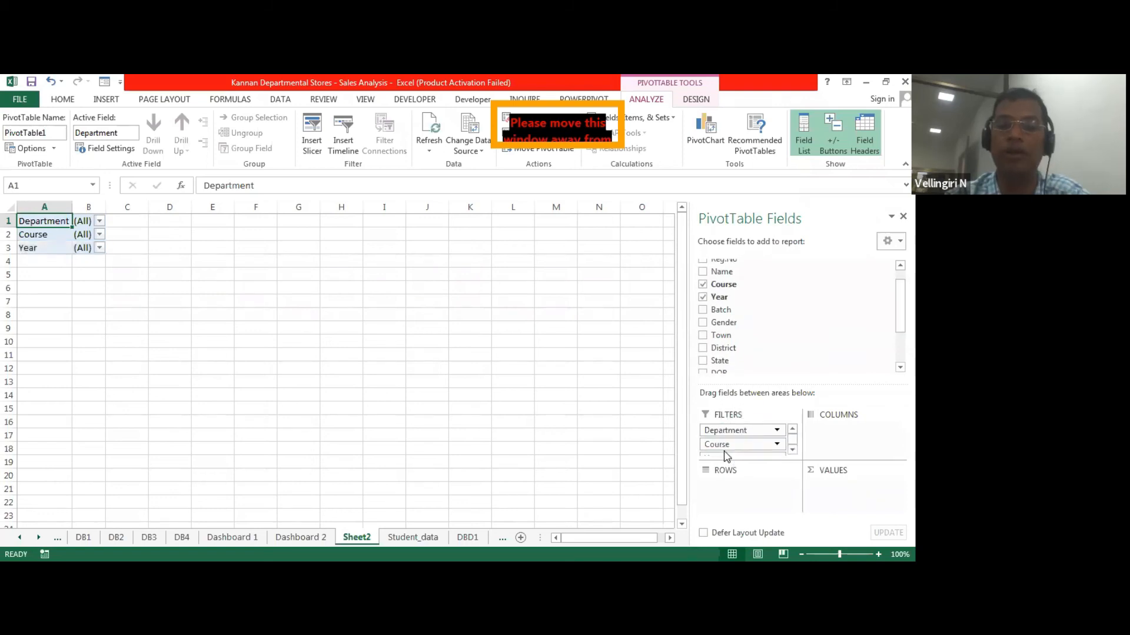
Move the Department, Course and Year fields from the report filters to the rows, and add Name as a counted value.
scroll(847, 318, down, 3)
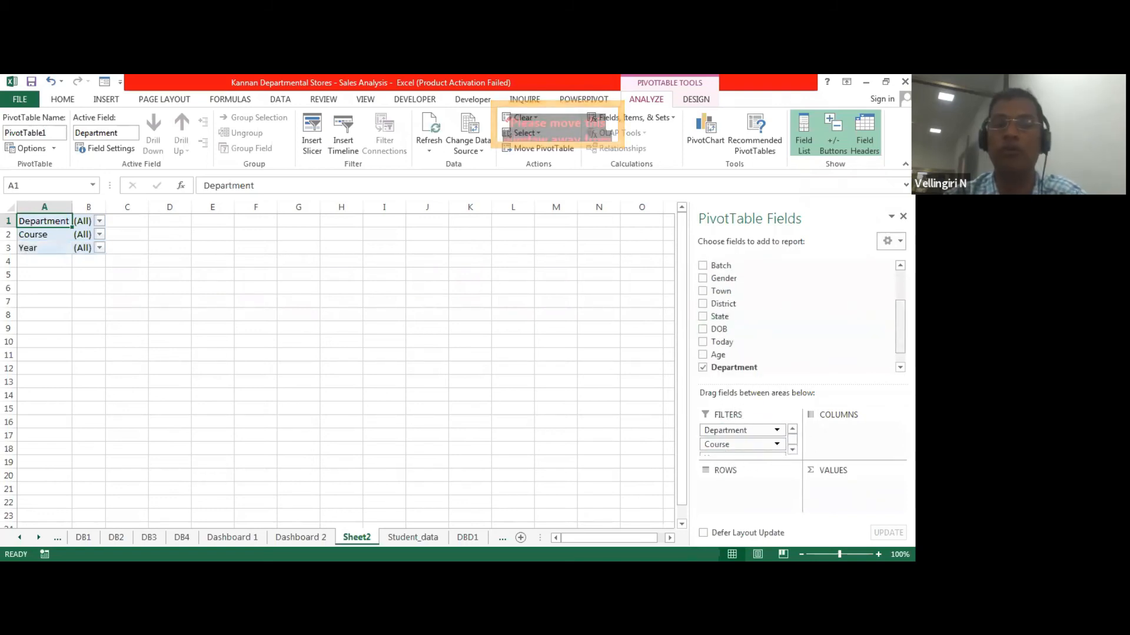
scroll(824, 330, up, 2)
drag(743, 431, 740, 501)
drag(731, 431, 745, 509)
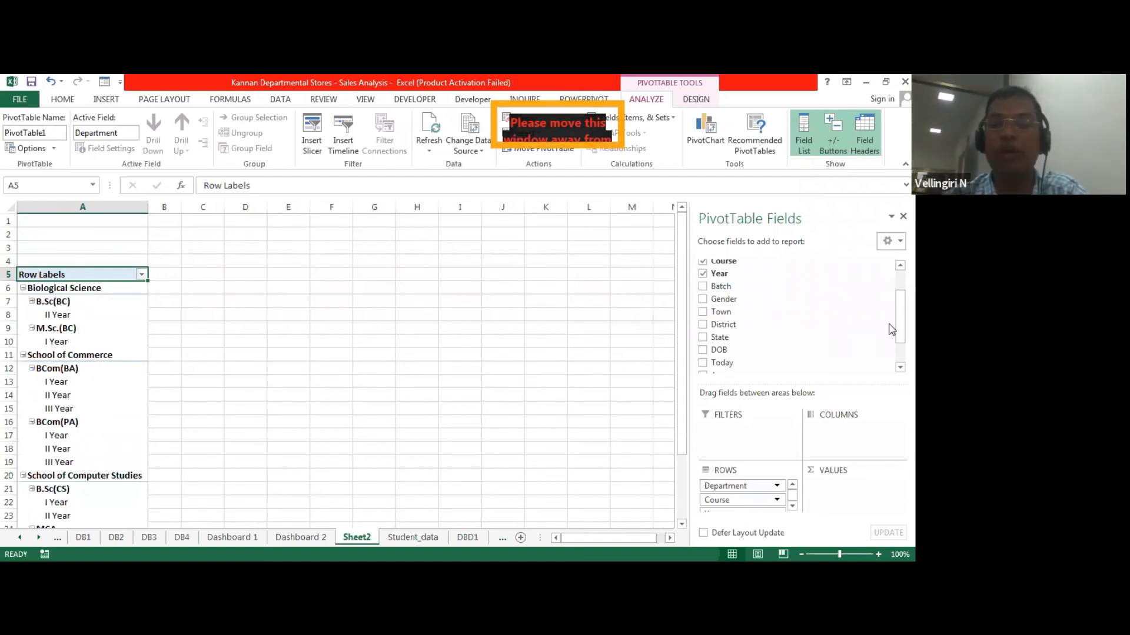
drag(900, 316, 900, 297)
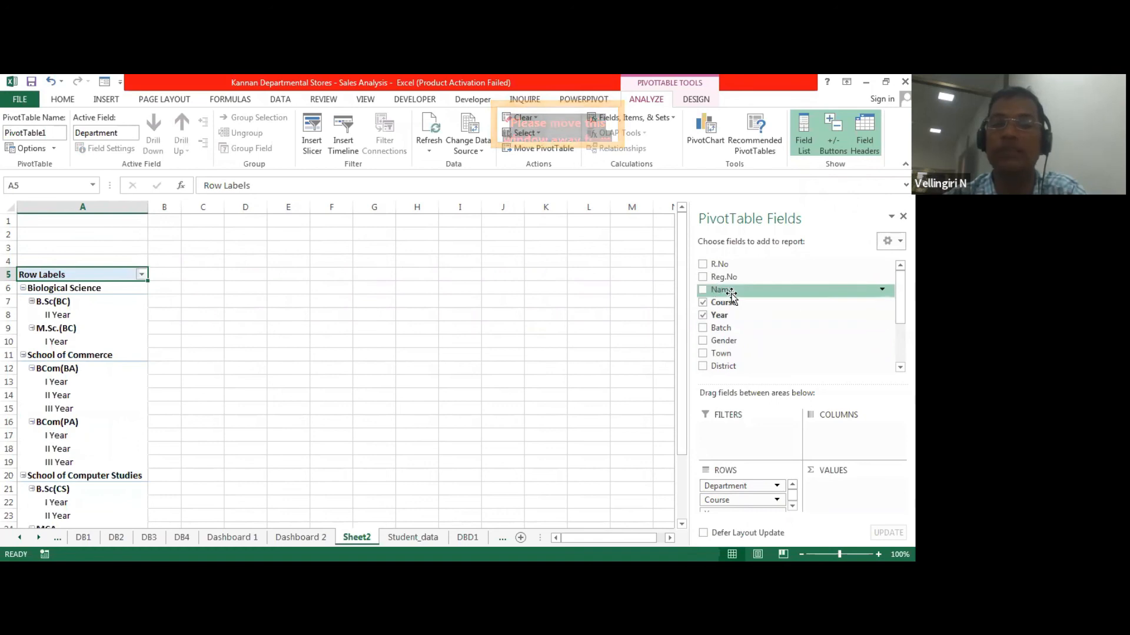
drag(730, 294, 848, 498)
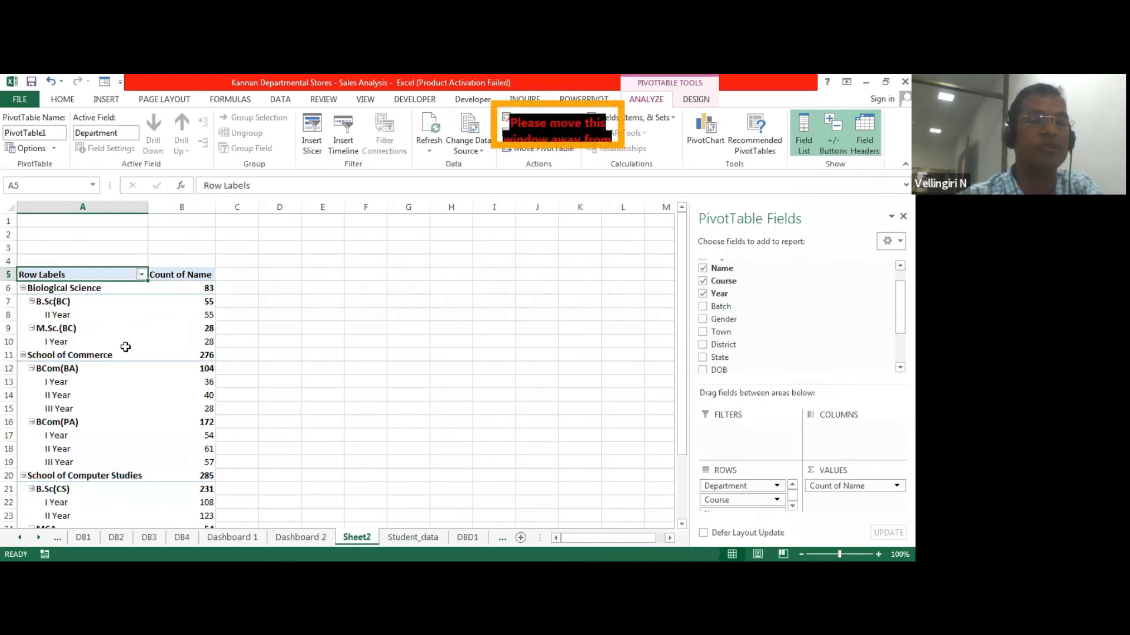
Examine the student counts per year for the M.Sc.(BC) and BCom(BA) courses in the pivot table.
click(210, 343)
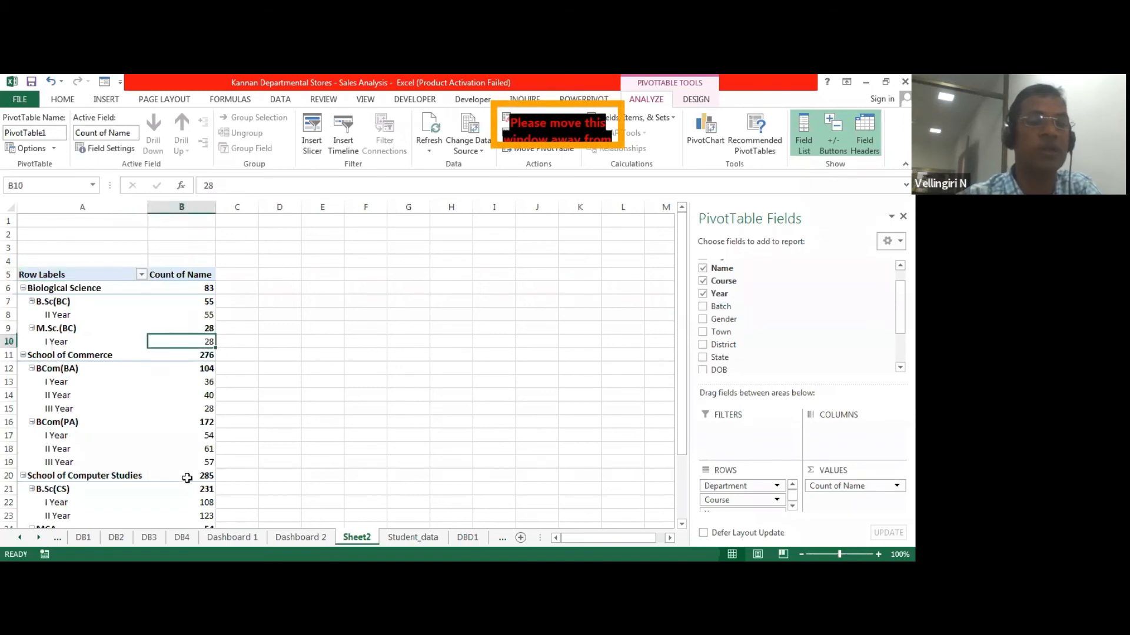
click(70, 381)
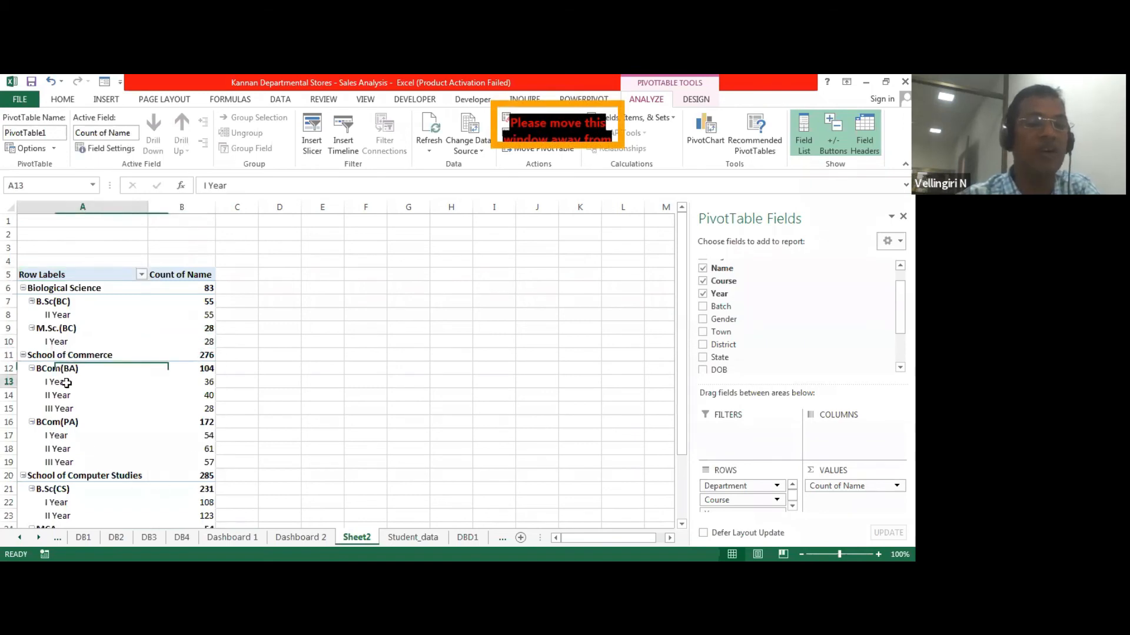
click(207, 385)
click(62, 406)
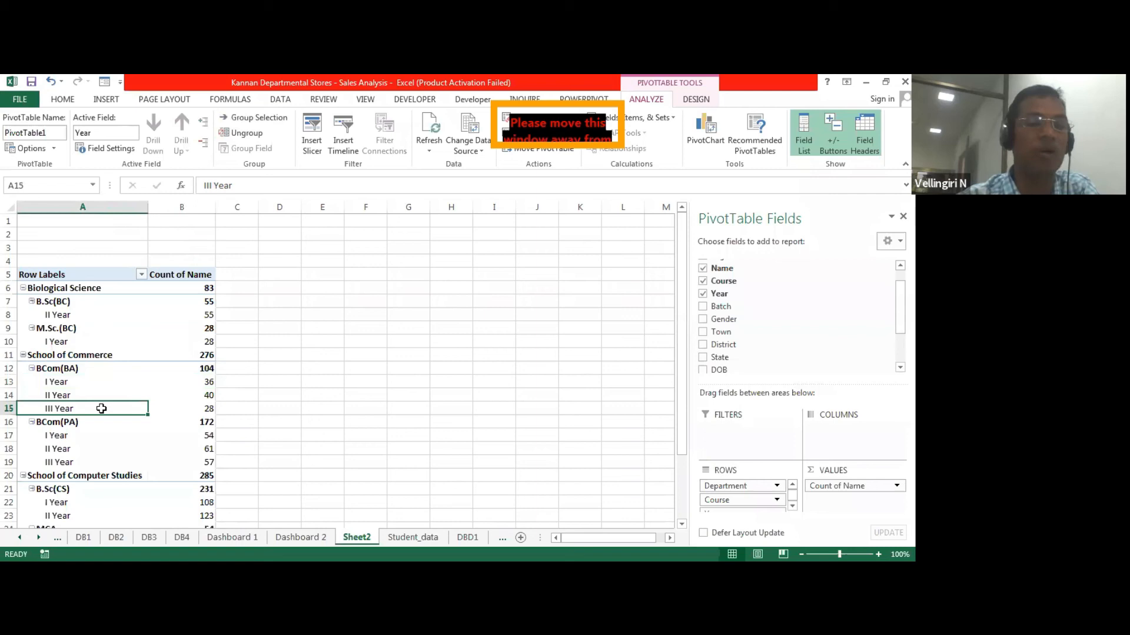
click(200, 396)
click(61, 412)
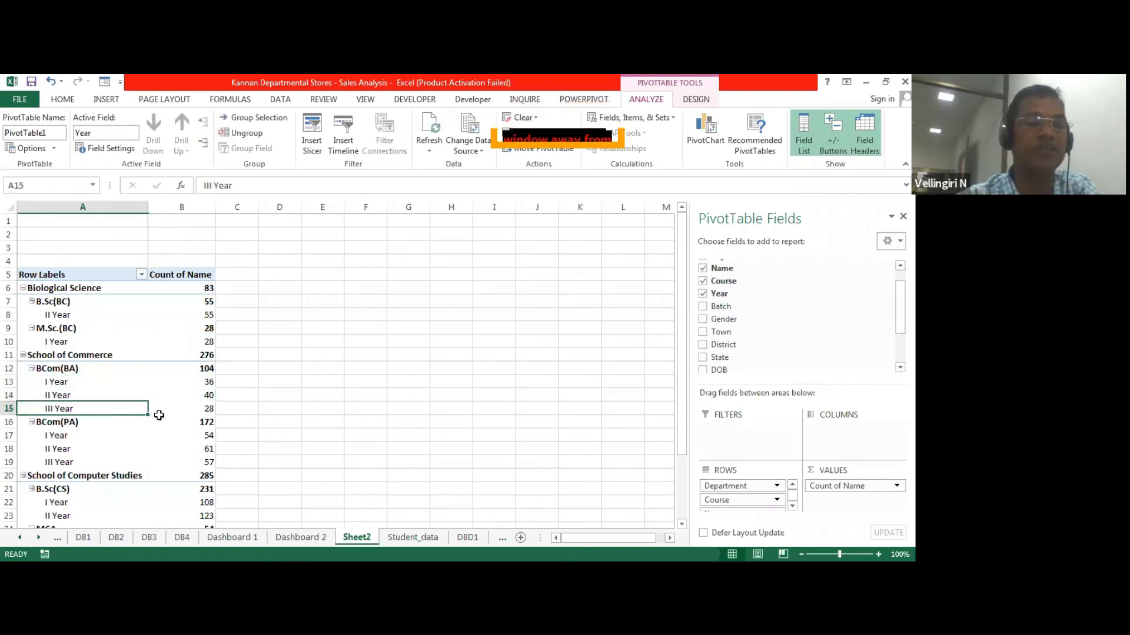
click(209, 410)
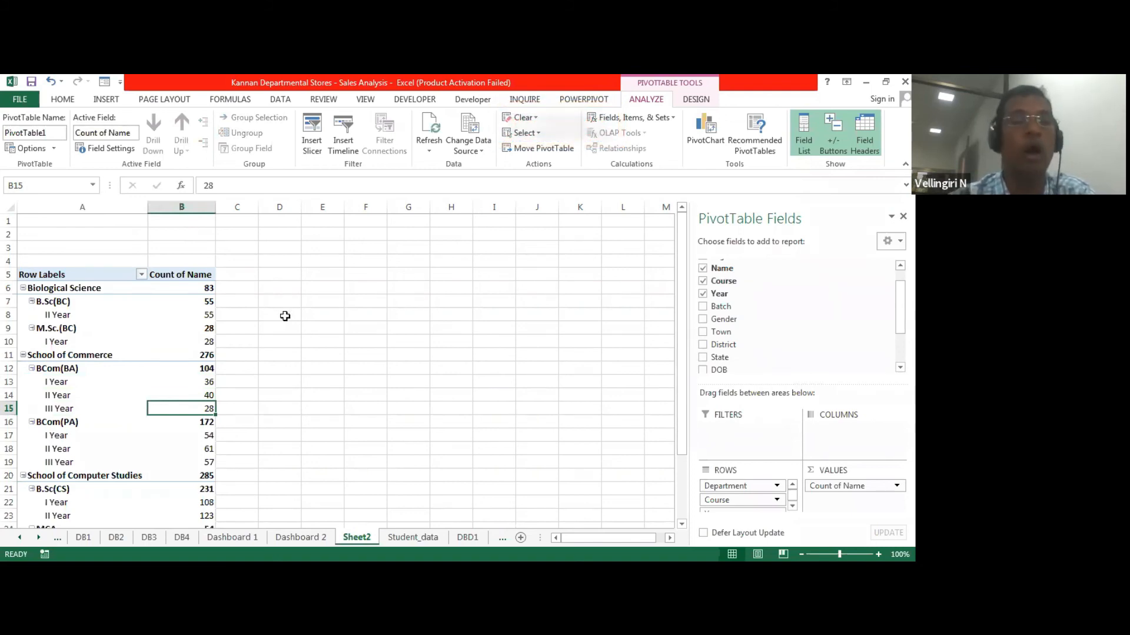
Insert a clustered column pivot chart from the student pivot table and place it just beside the table.
click(34, 274)
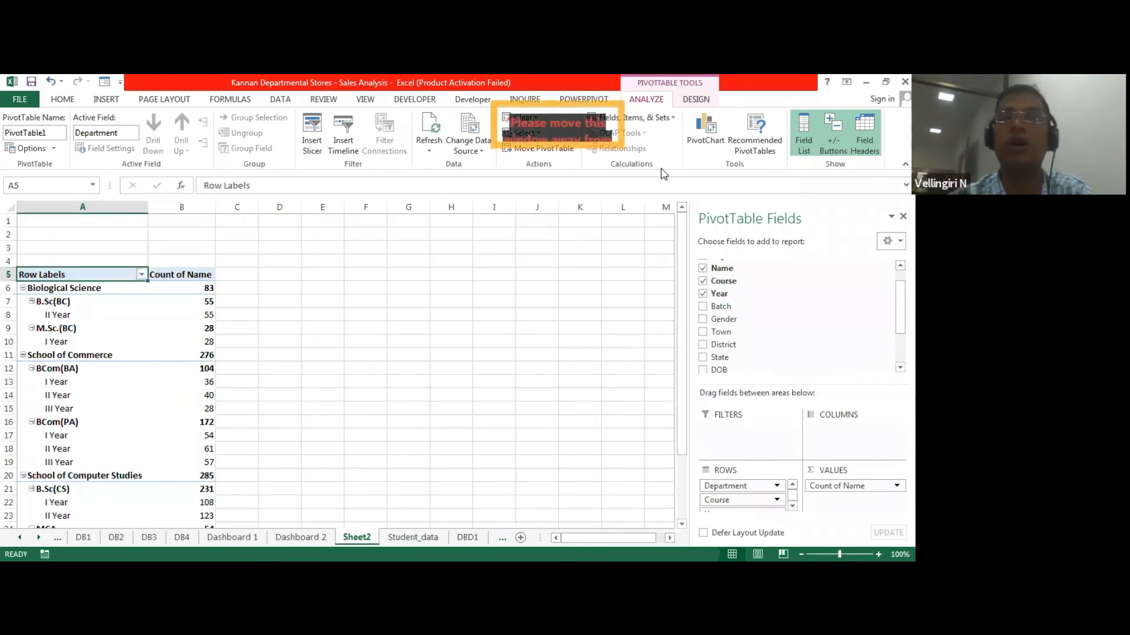
click(709, 140)
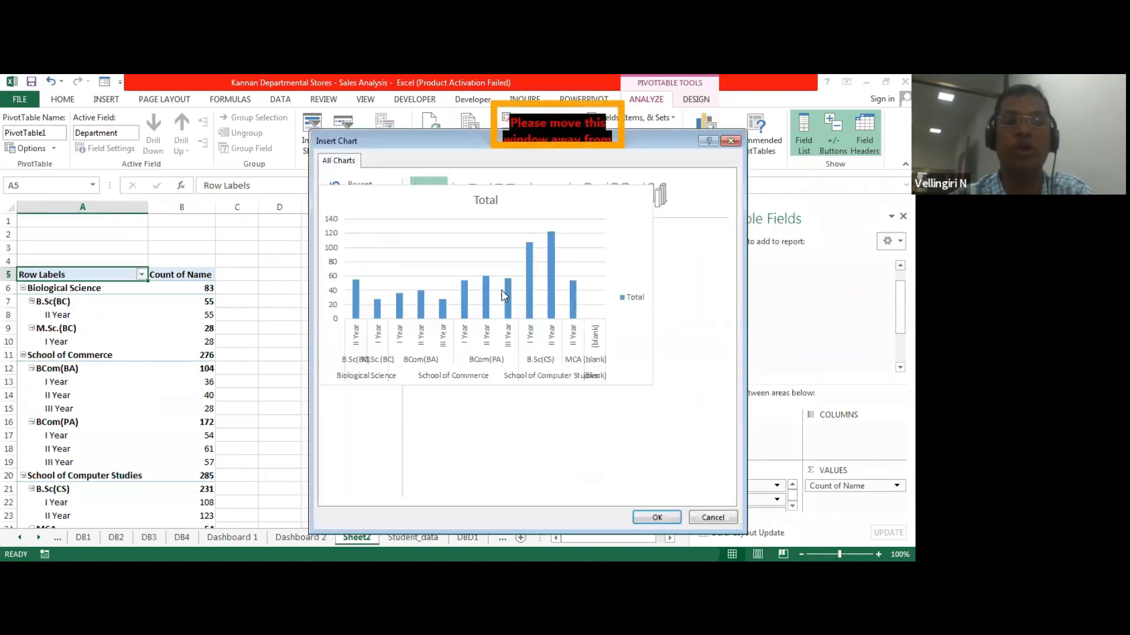
click(657, 518)
drag(371, 284, 405, 258)
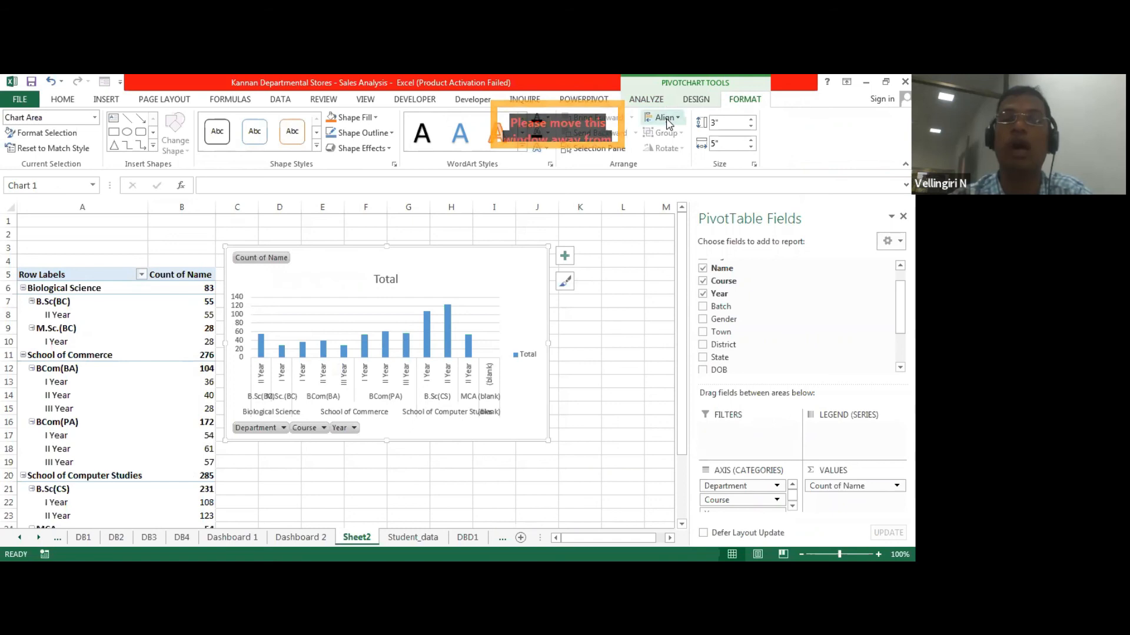
Hide all field buttons on the pivot chart and delete its title and legend.
click(645, 101)
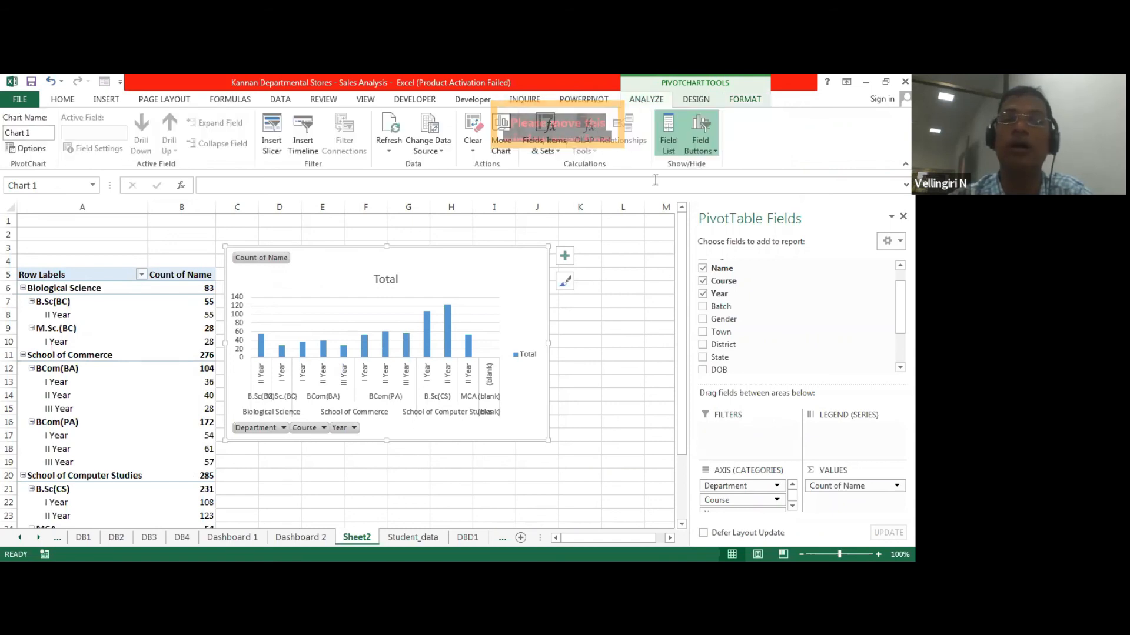
click(718, 155)
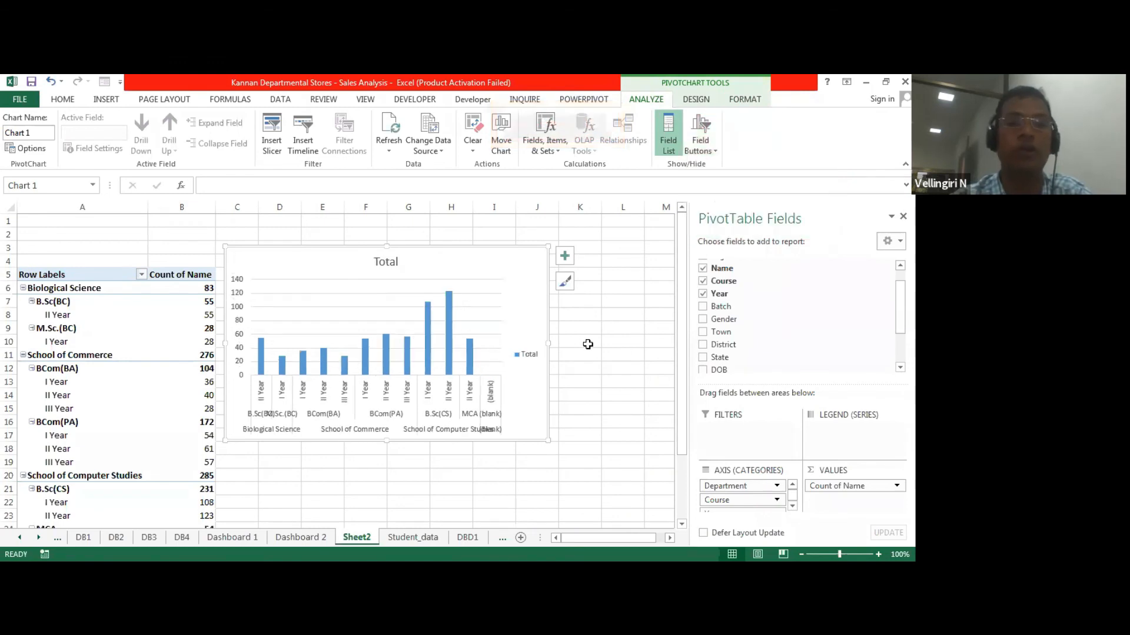
click(587, 343)
click(379, 264)
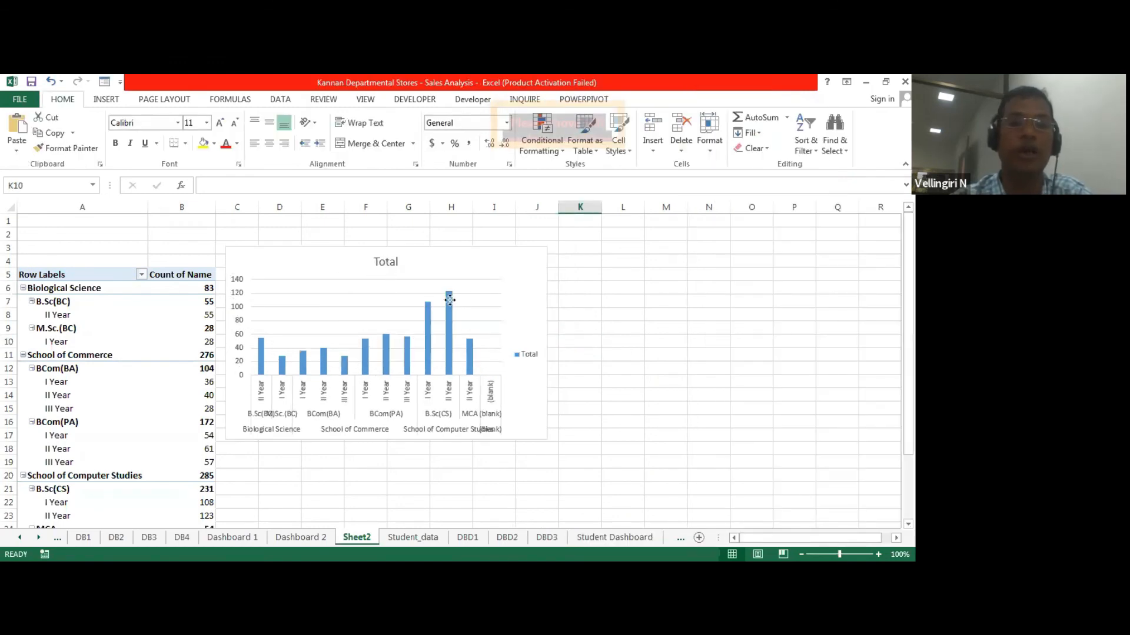
key(Delete)
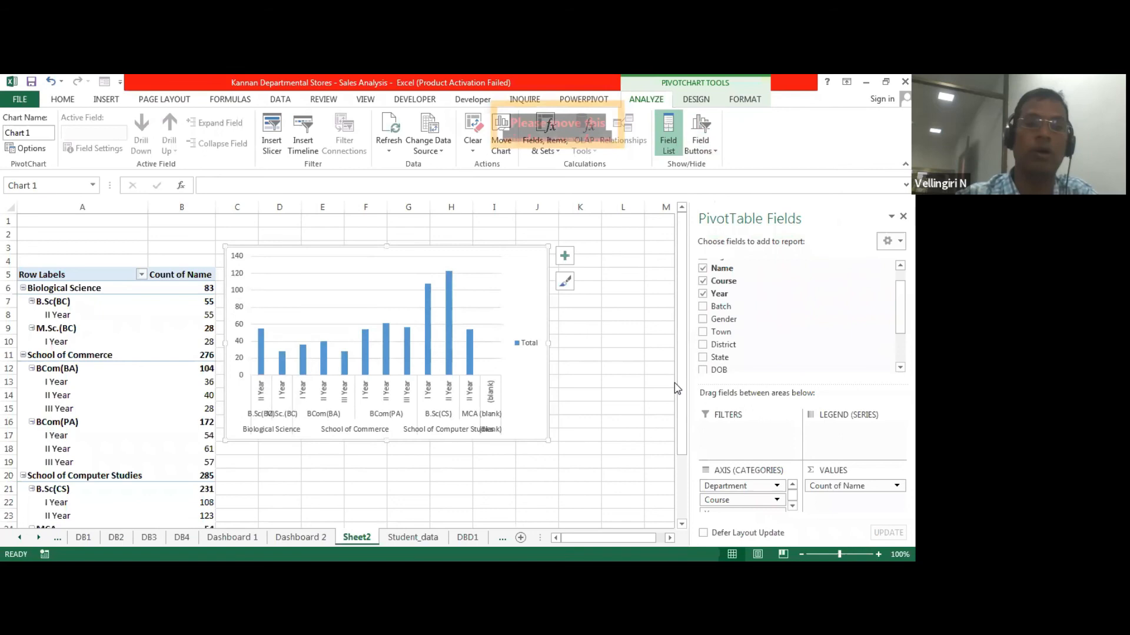
click(534, 352)
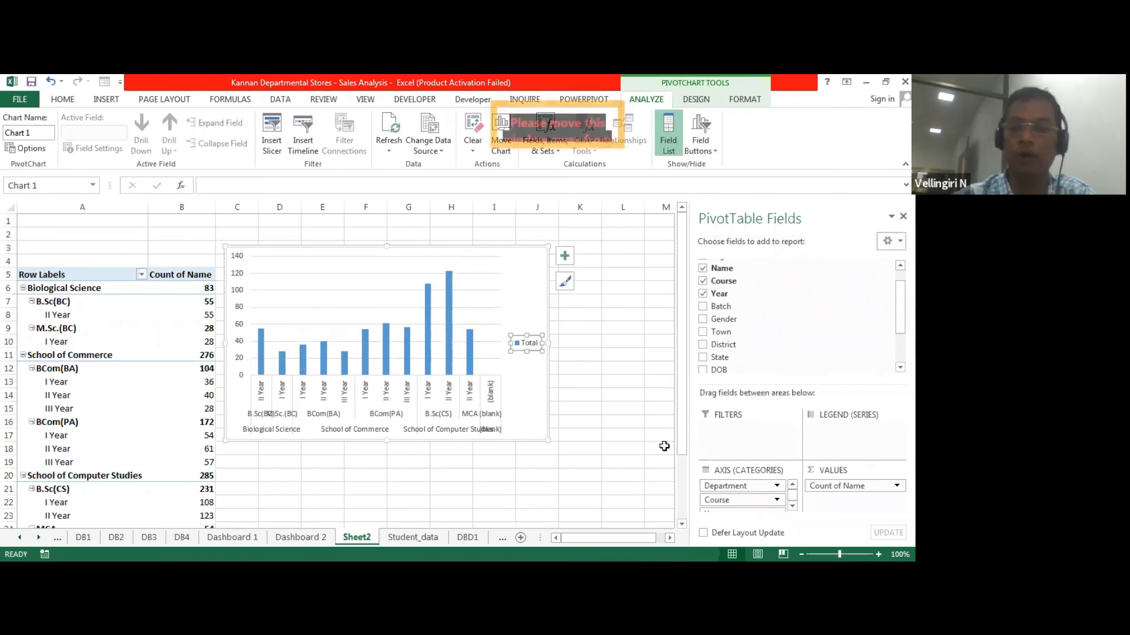
key(Delete)
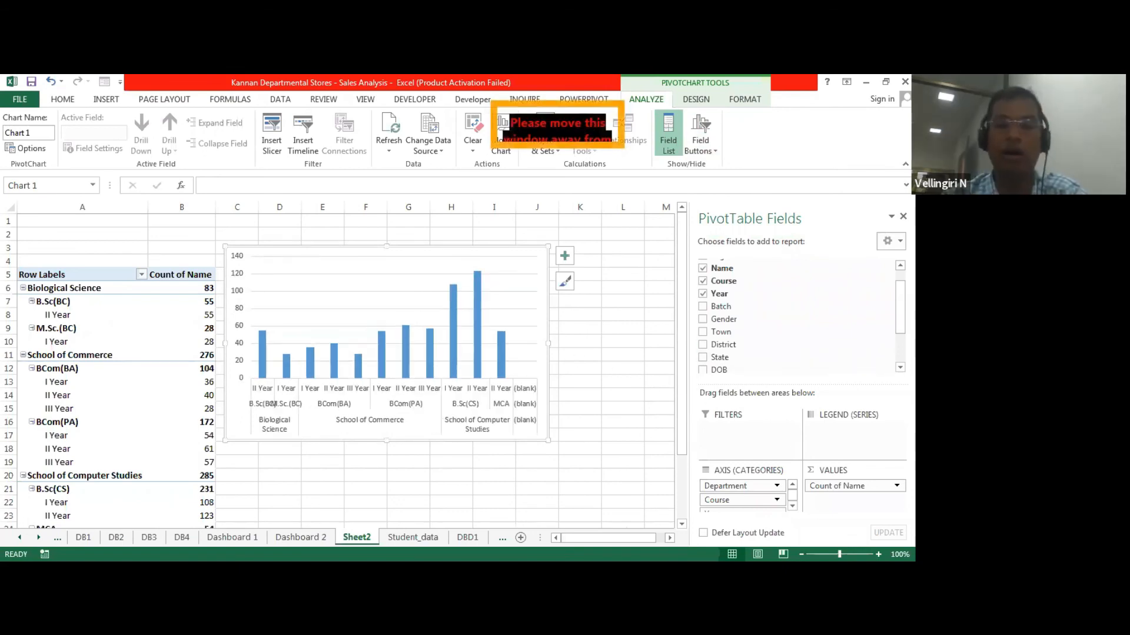
click(609, 537)
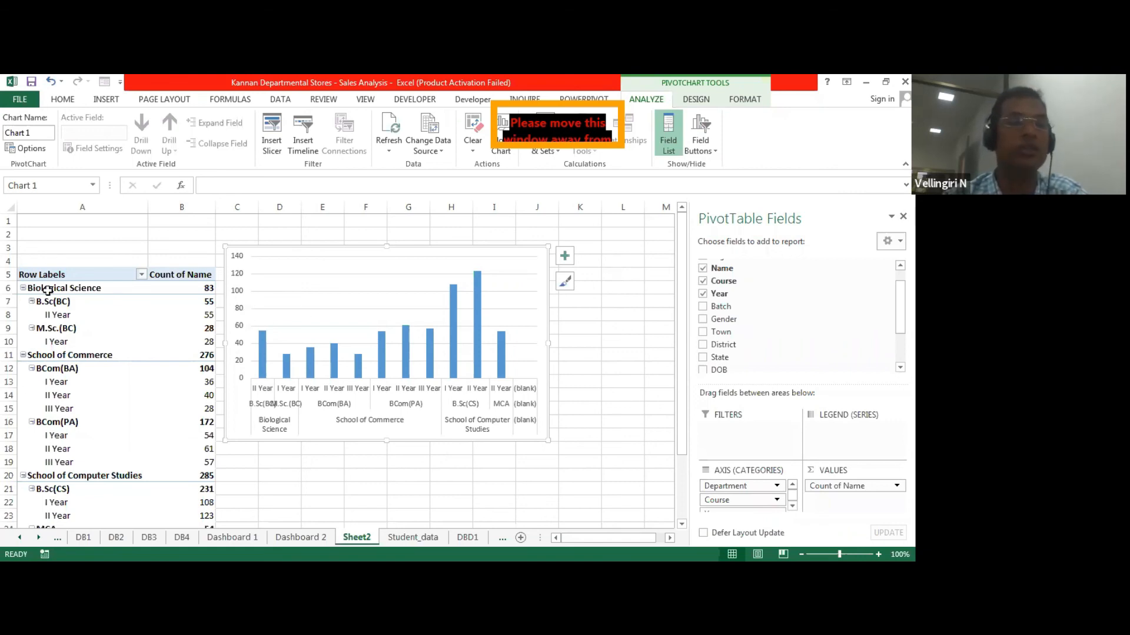
Insert a Department slicer for the pivot table, place it beside the chart and shorten it to about 1.45 inches high.
click(65, 277)
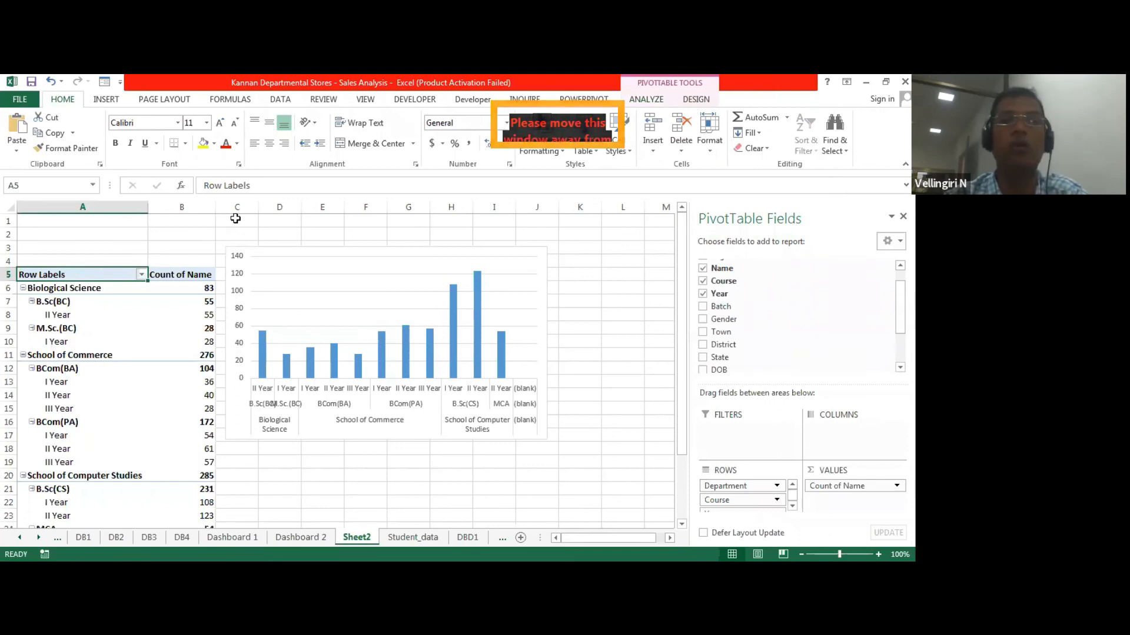
click(648, 100)
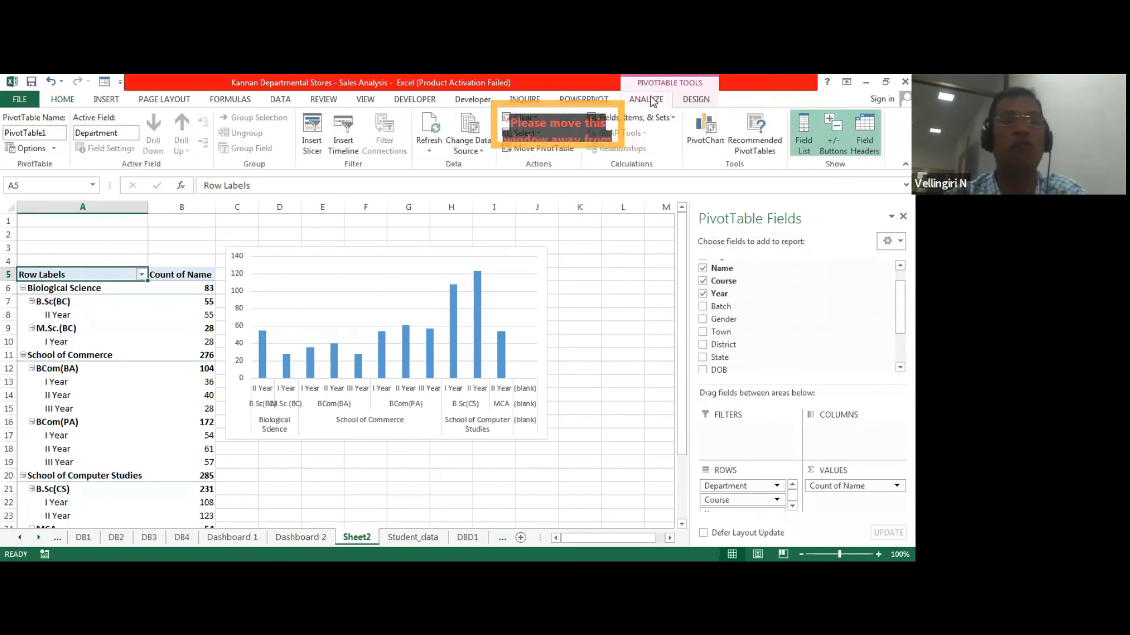
click(314, 135)
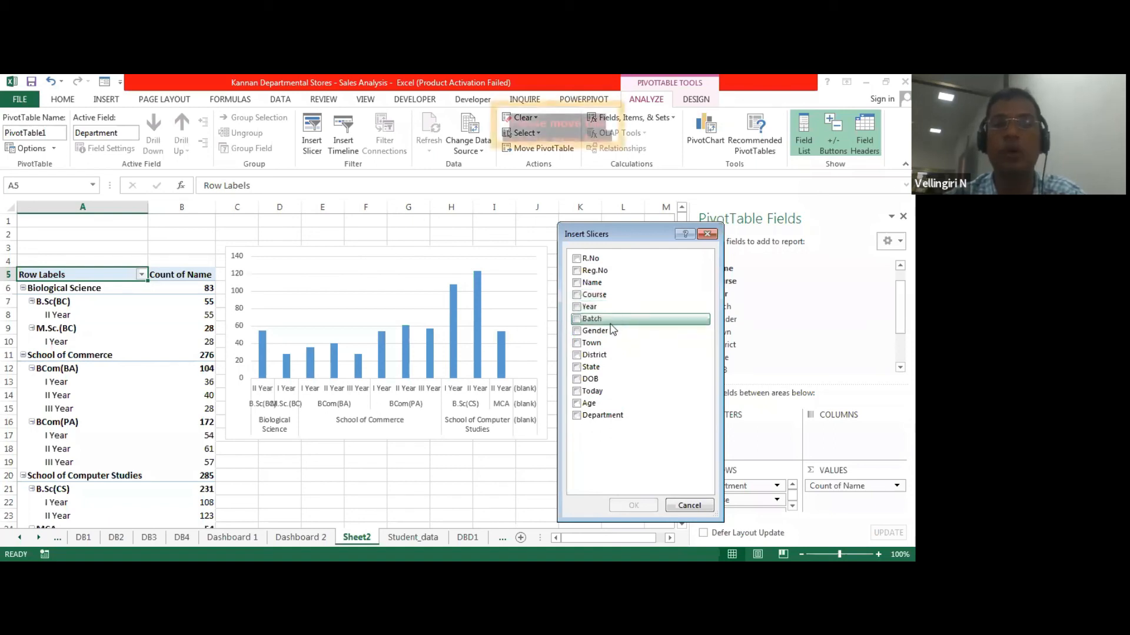
click(582, 415)
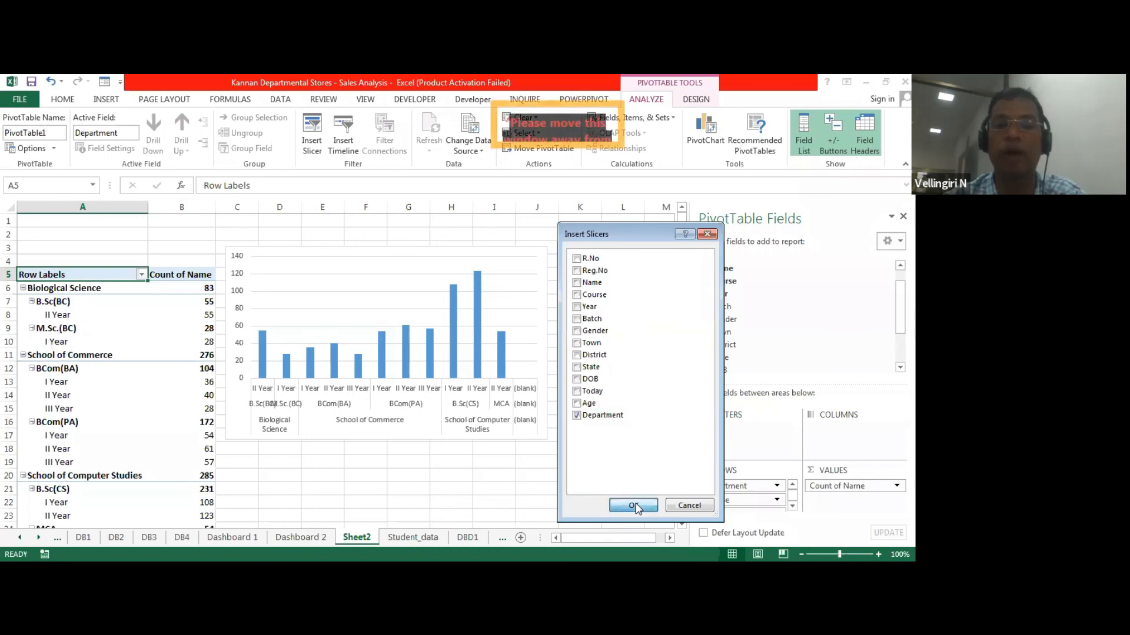
click(634, 506)
drag(361, 295, 625, 222)
drag(627, 398, 626, 307)
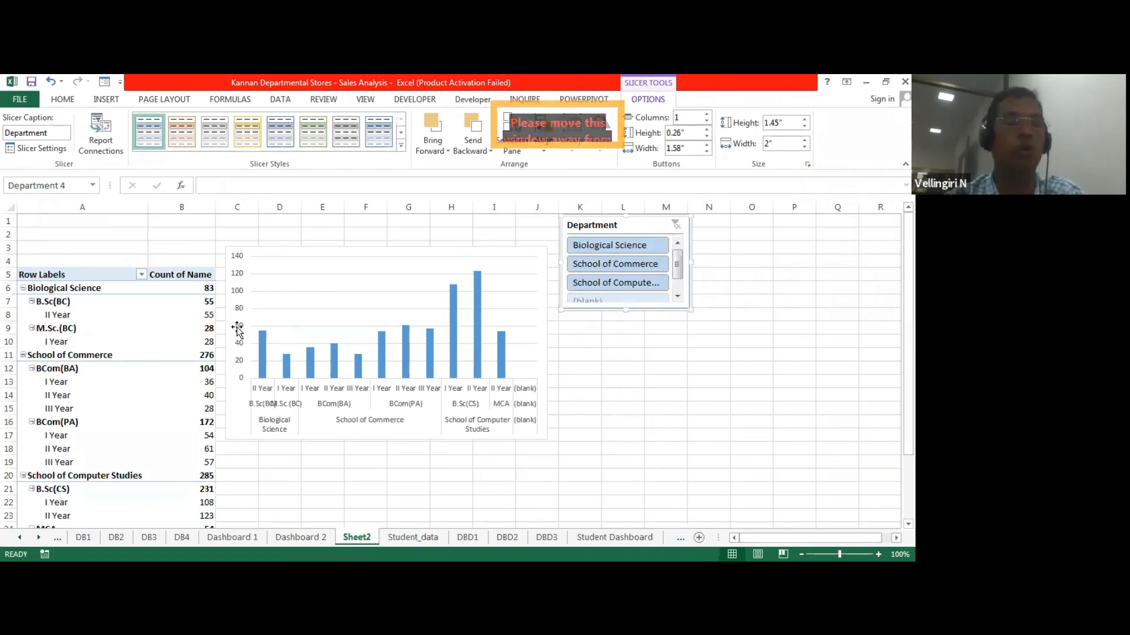
Insert a Course slicer for the pivot table and place it directly below the Department slicer.
click(83, 275)
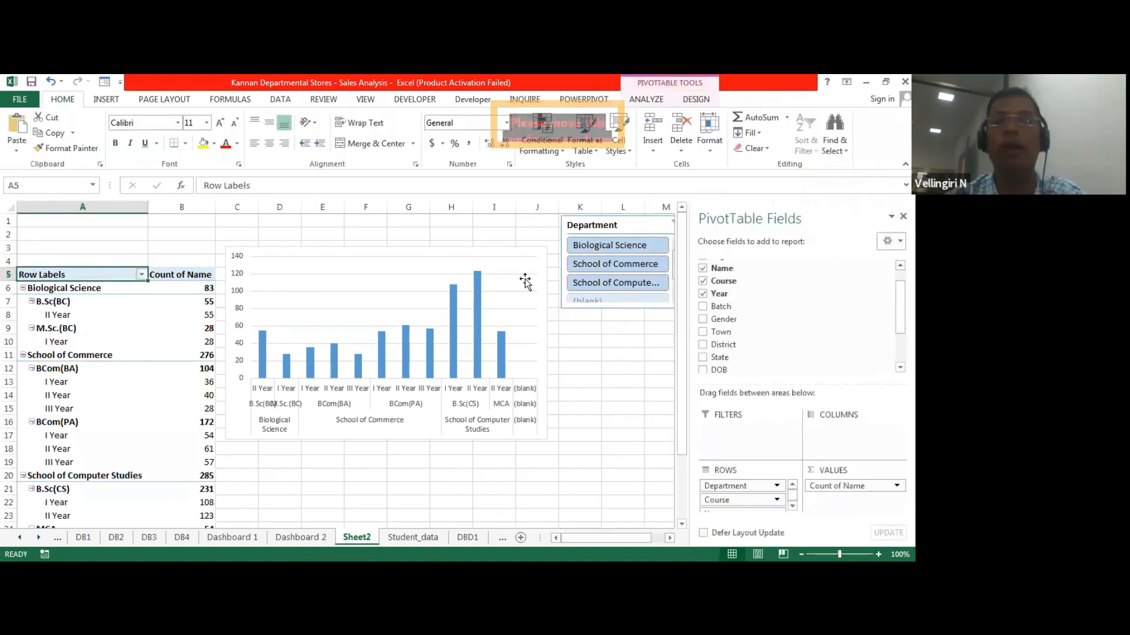
click(647, 99)
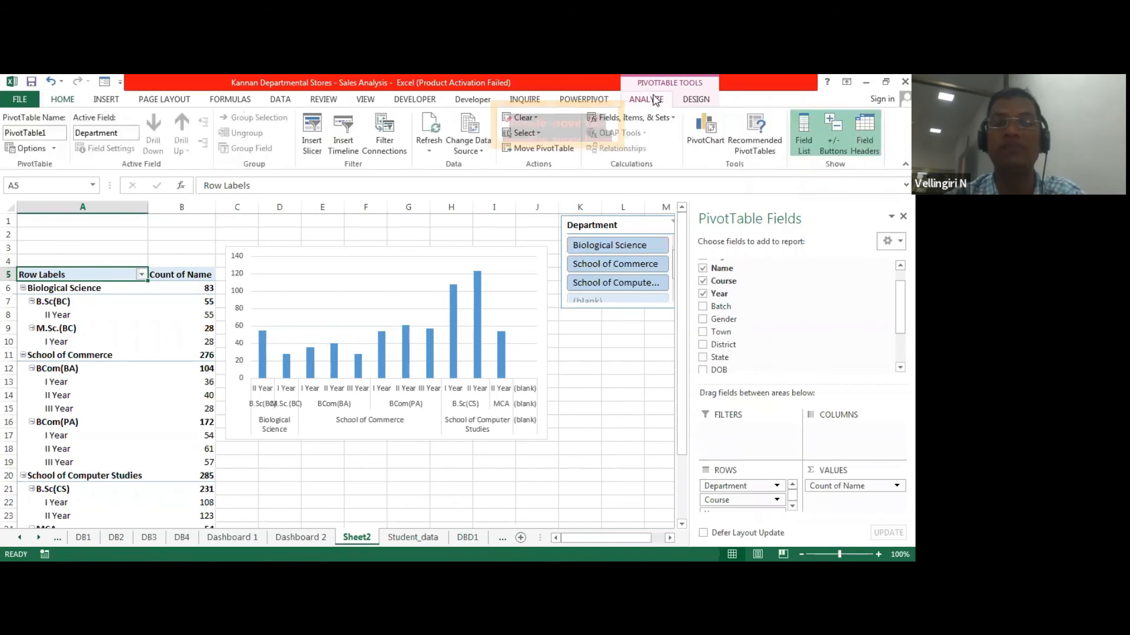
click(316, 151)
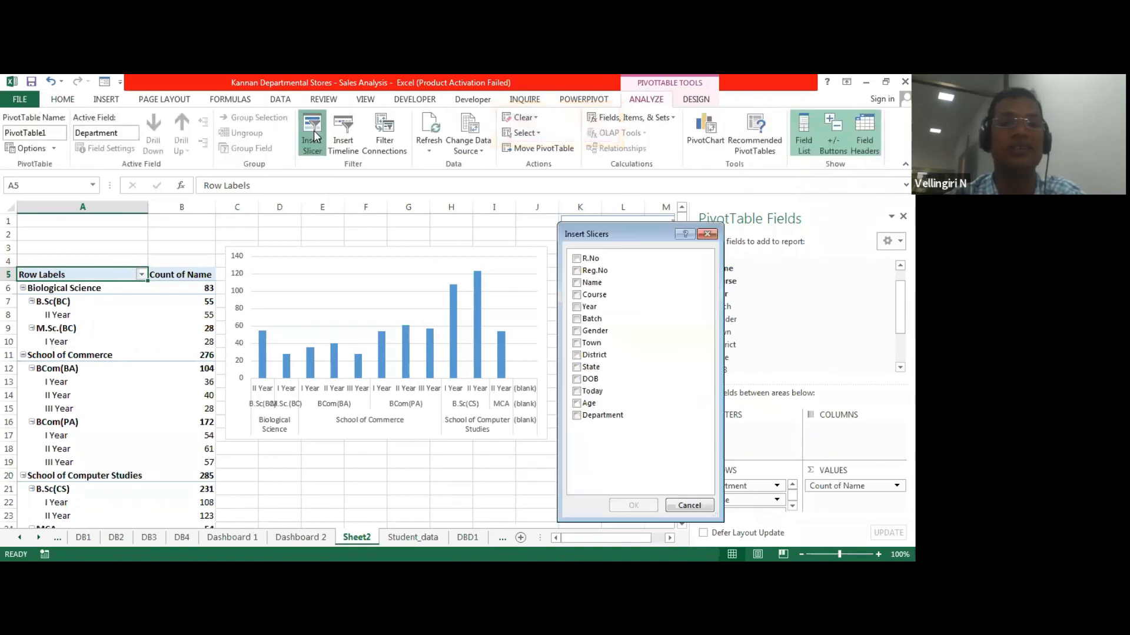
click(576, 295)
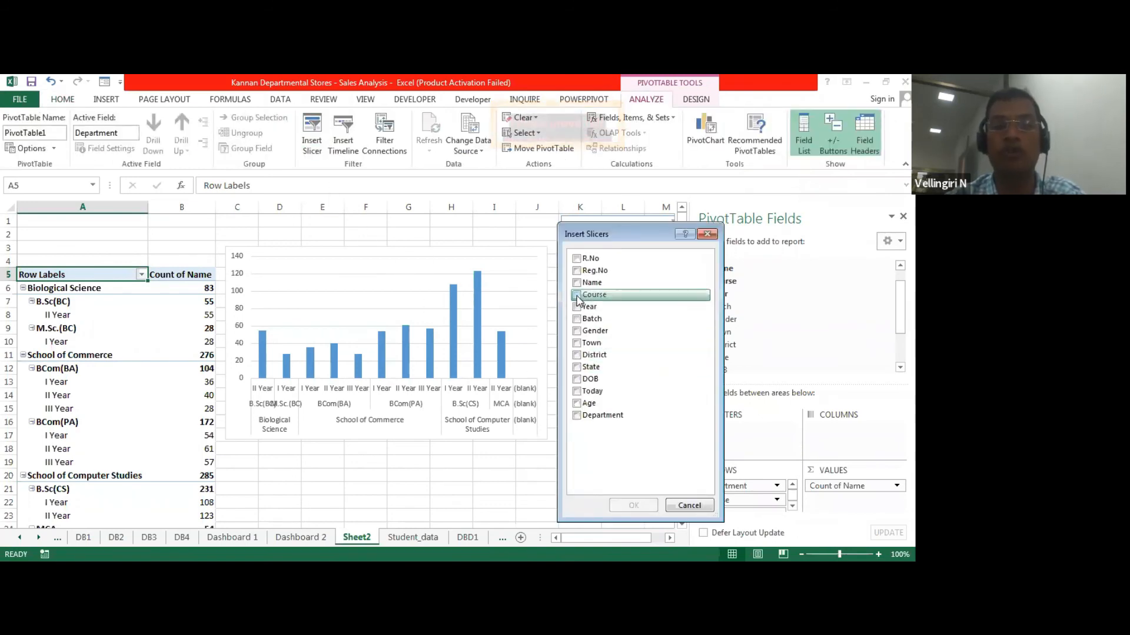
click(644, 508)
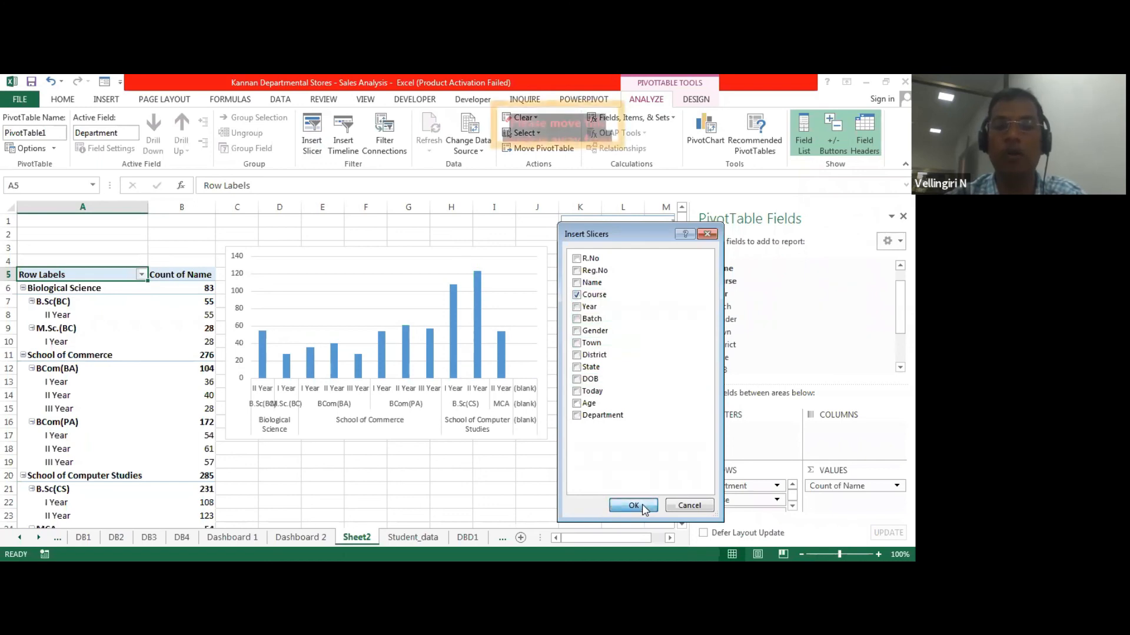
drag(330, 292, 605, 320)
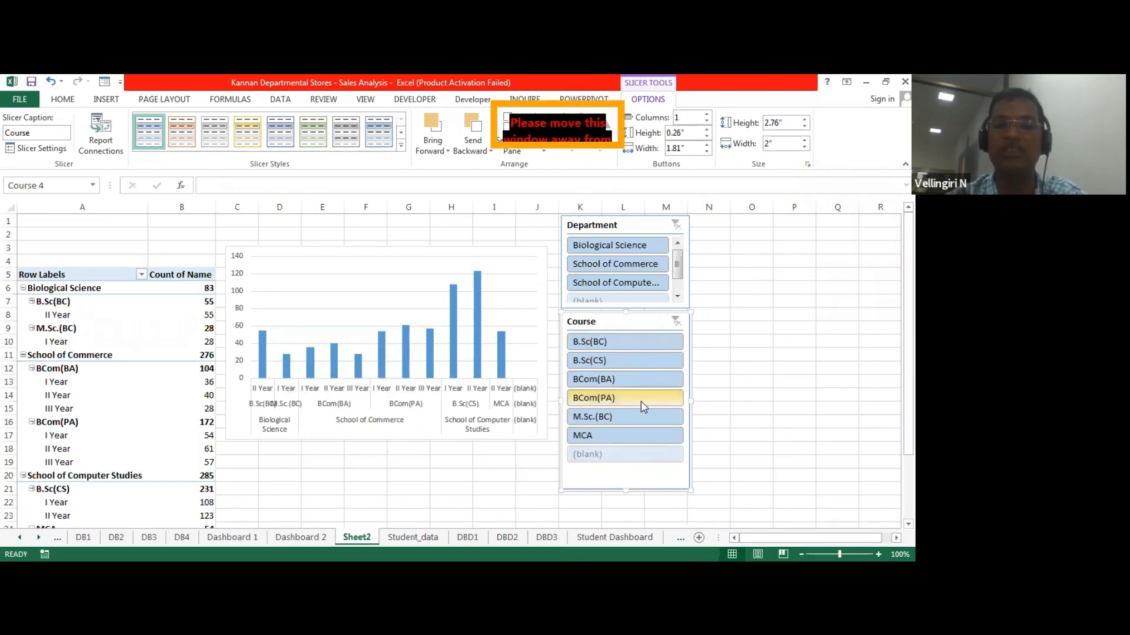
Reduce the Course slicer's height to 2.2 inches and the Department slicer's to 1.3 inches, then close the gap between them.
click(805, 127)
click(805, 127)
click(805, 127)
click(805, 127)
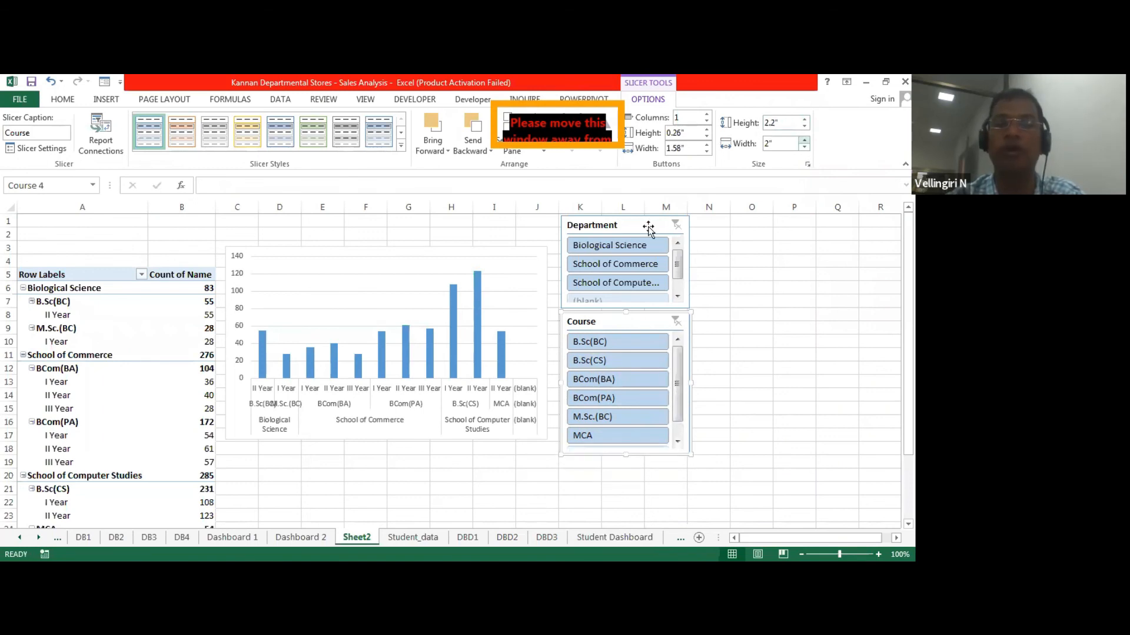
click(644, 225)
click(805, 128)
click(805, 127)
drag(637, 322, 637, 313)
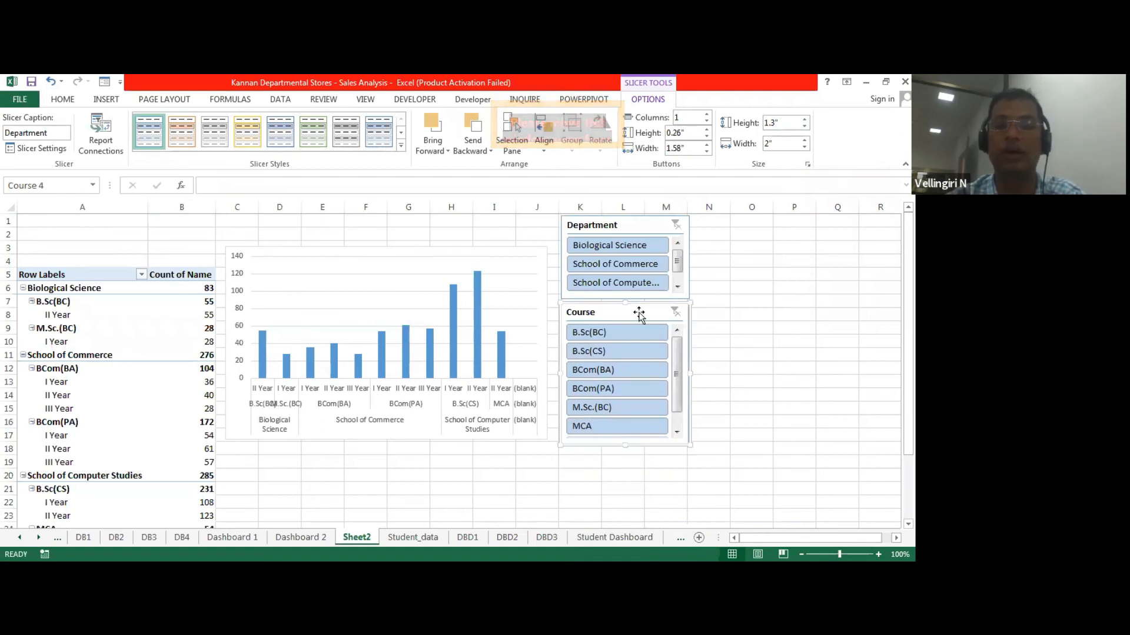
click(787, 327)
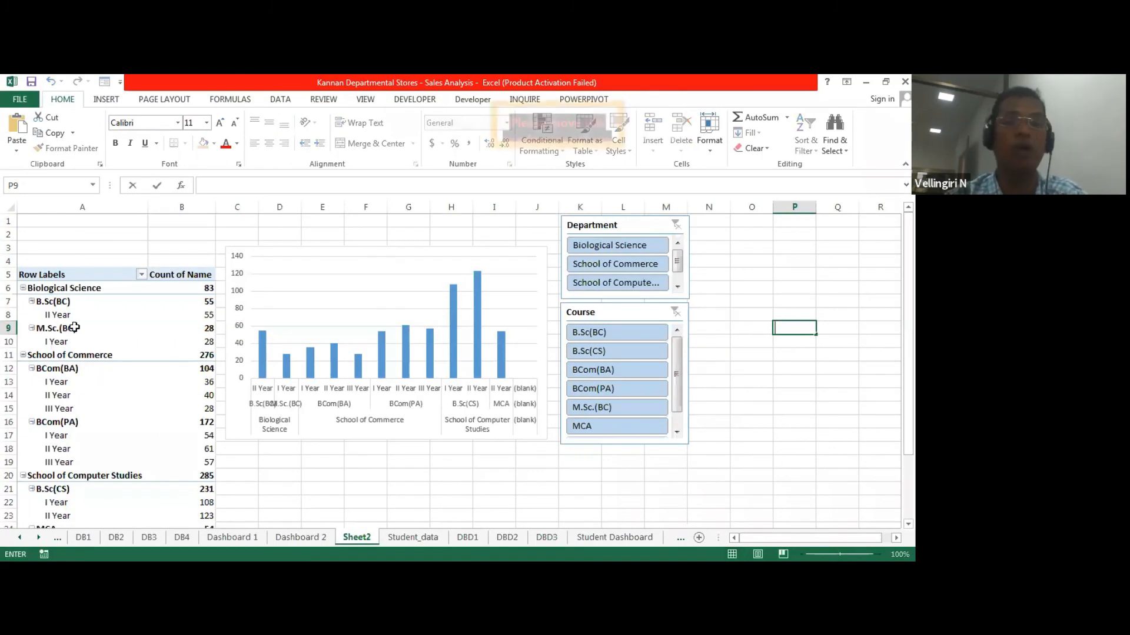
Insert a Year slicer for the pivot table and place it directly below the Course slicer.
click(51, 274)
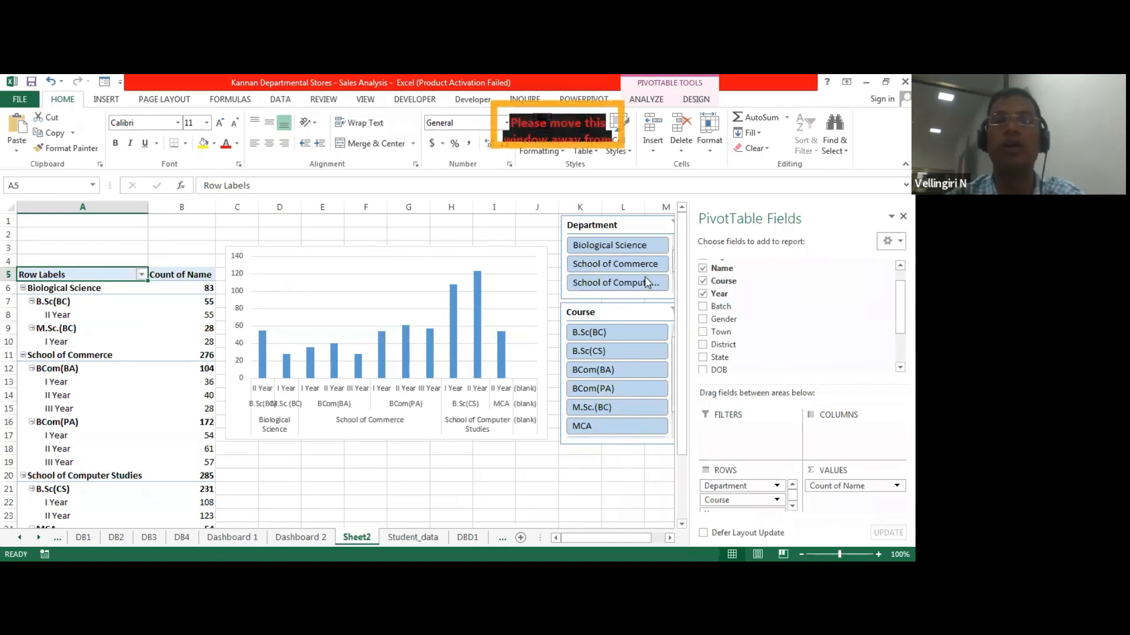
click(644, 100)
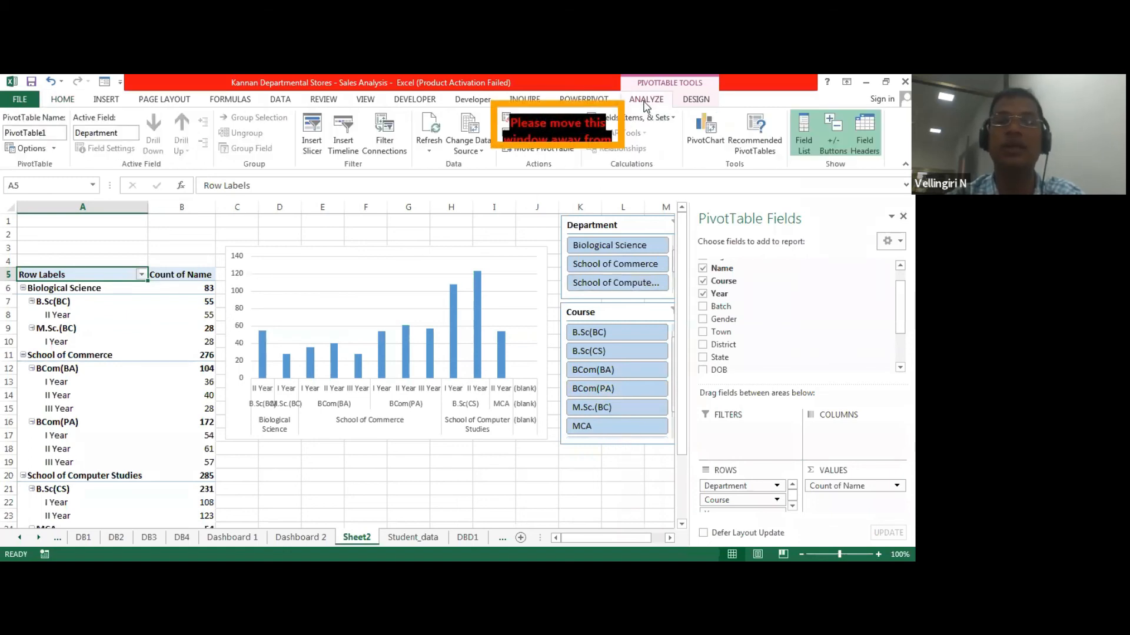
click(312, 143)
click(577, 306)
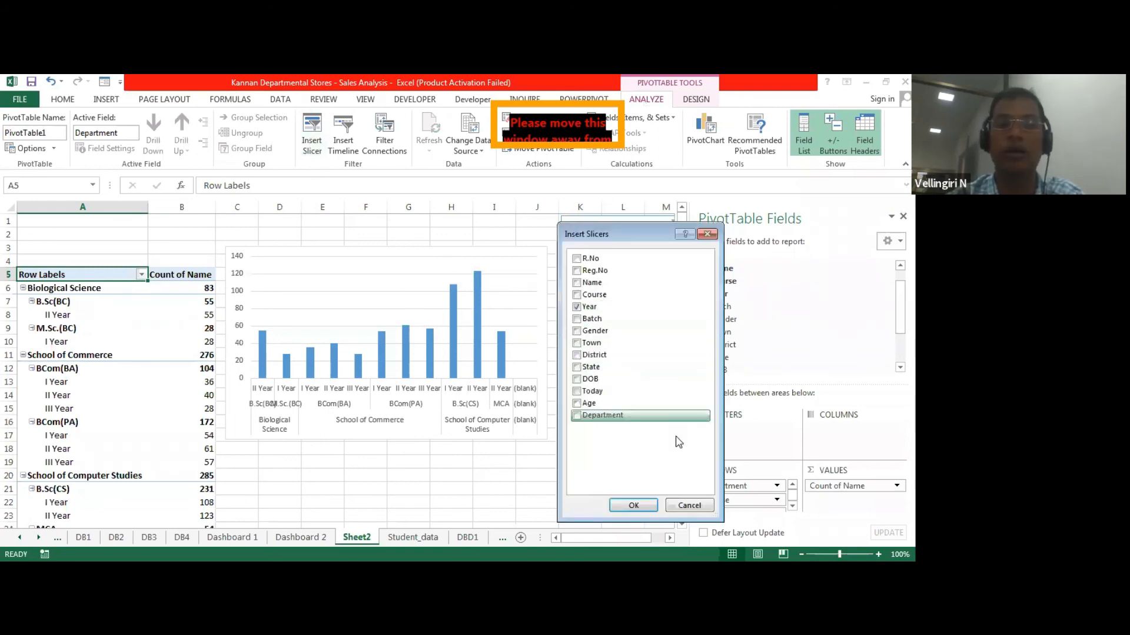
click(634, 506)
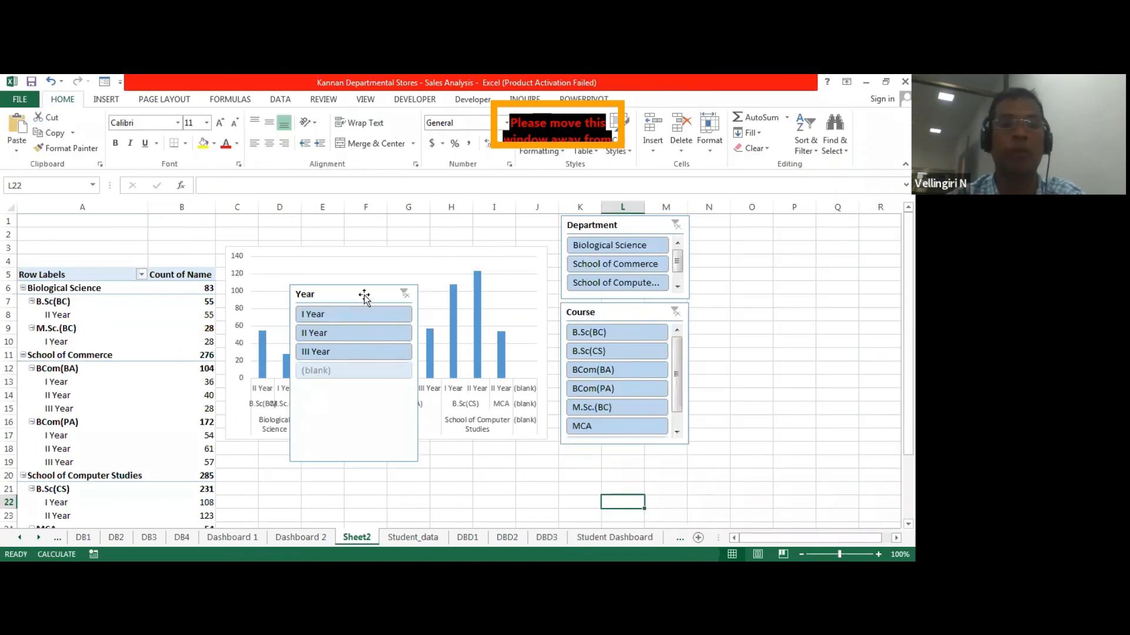
drag(364, 297, 637, 457)
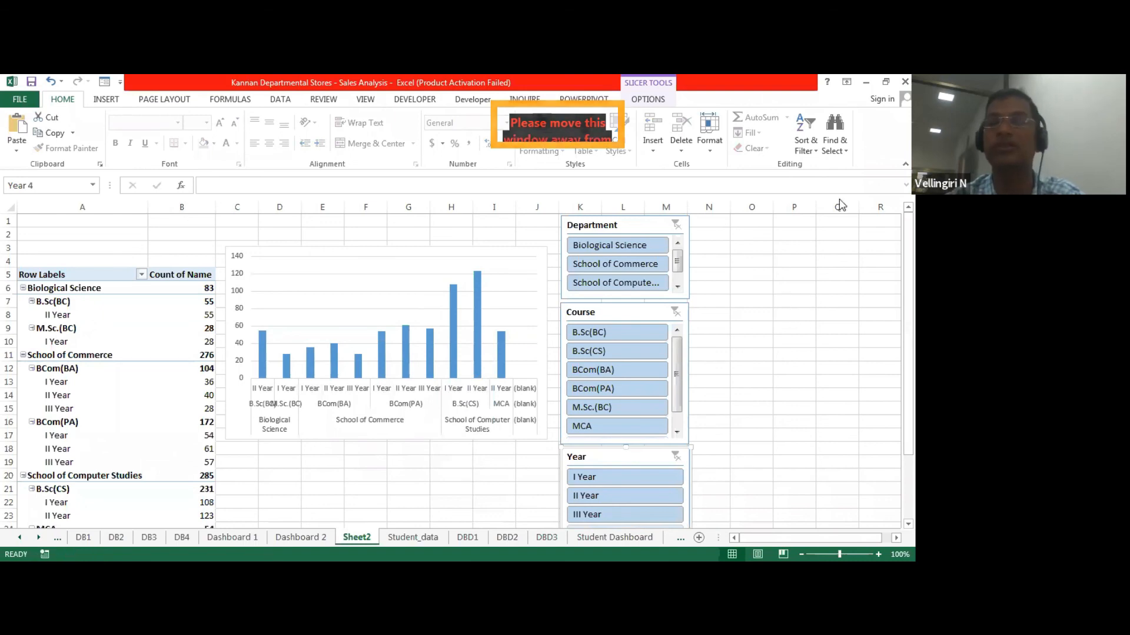
Reduce the Year slicer's height so that only three year items fit in its list.
click(647, 98)
click(804, 127)
click(804, 127)
click(794, 327)
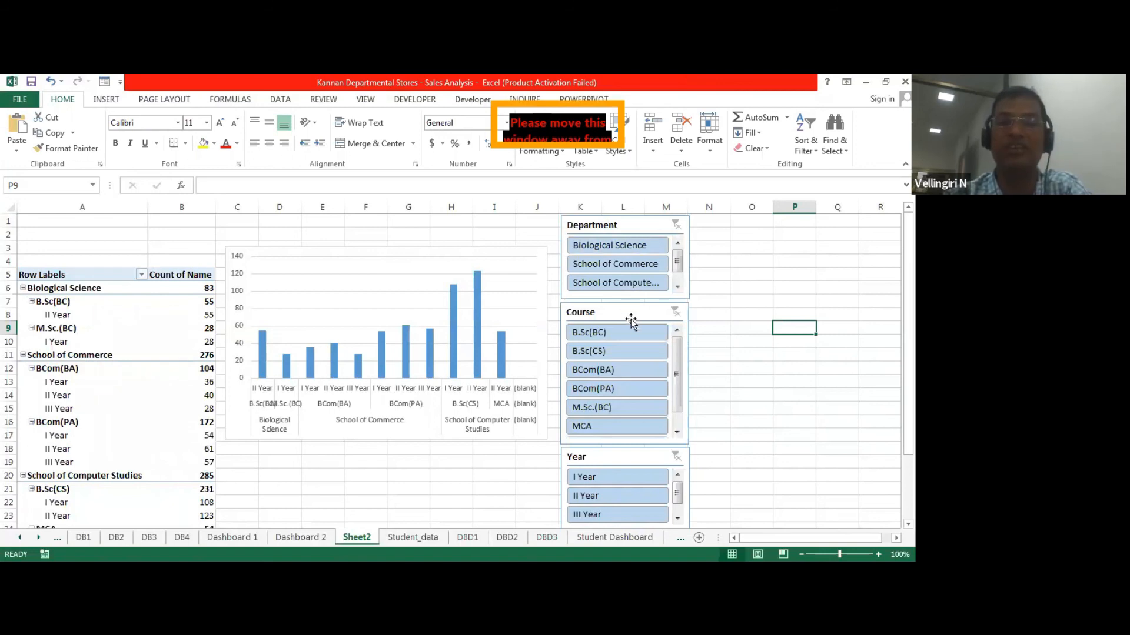
Filter the pivot table to School of Commerce and add data labels to the pivot chart's columns.
click(601, 269)
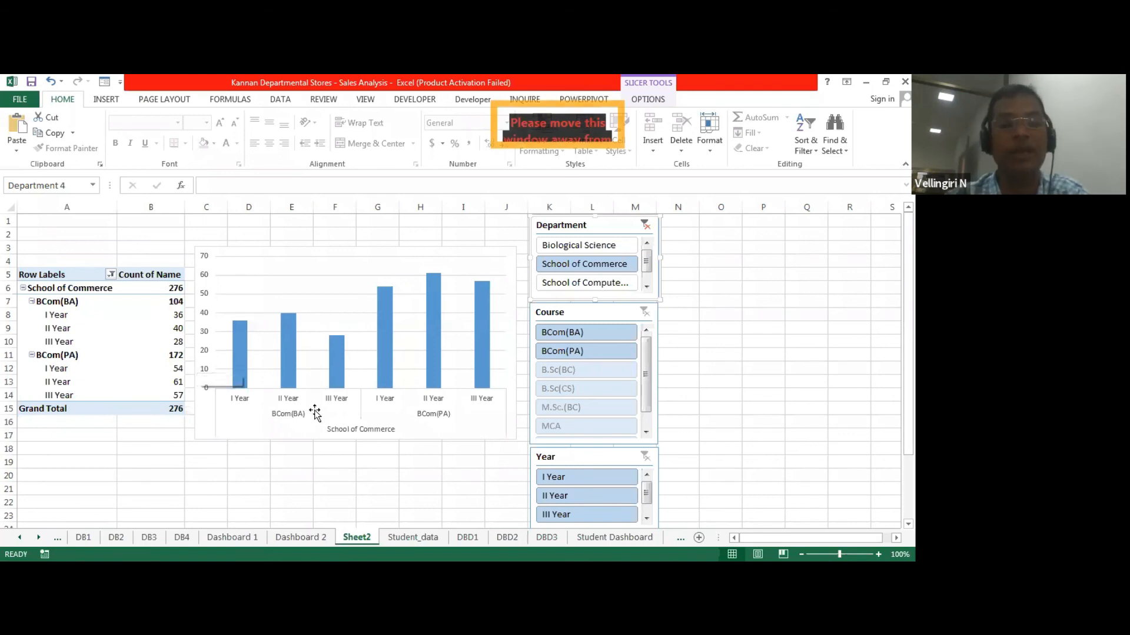
double_click(241, 376)
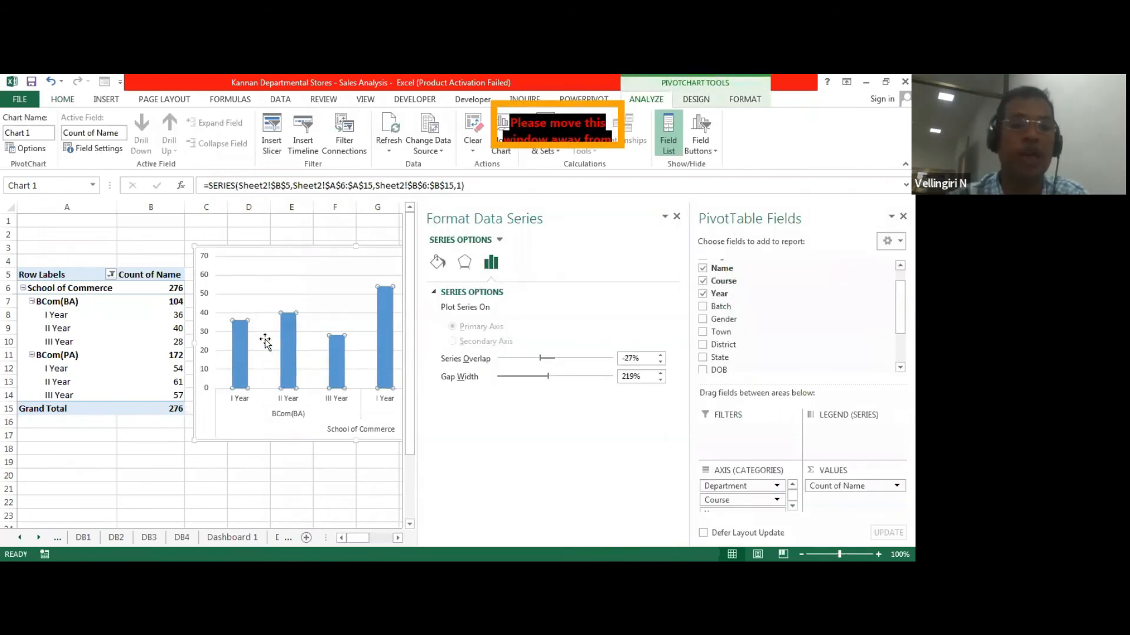
mouse_move(288, 339)
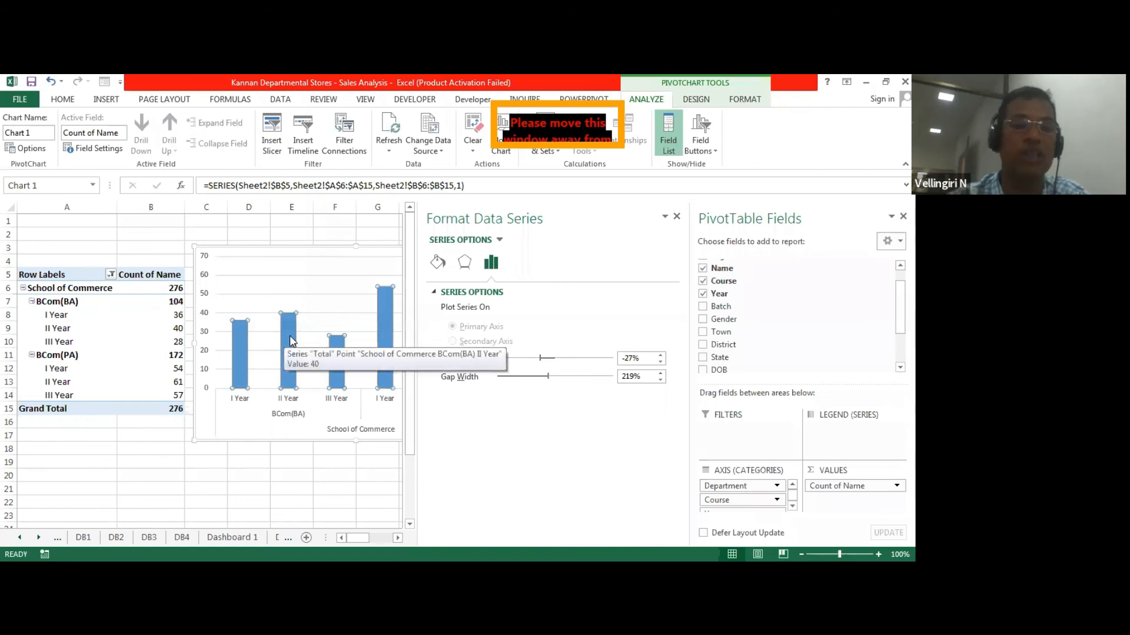
right_click(286, 328)
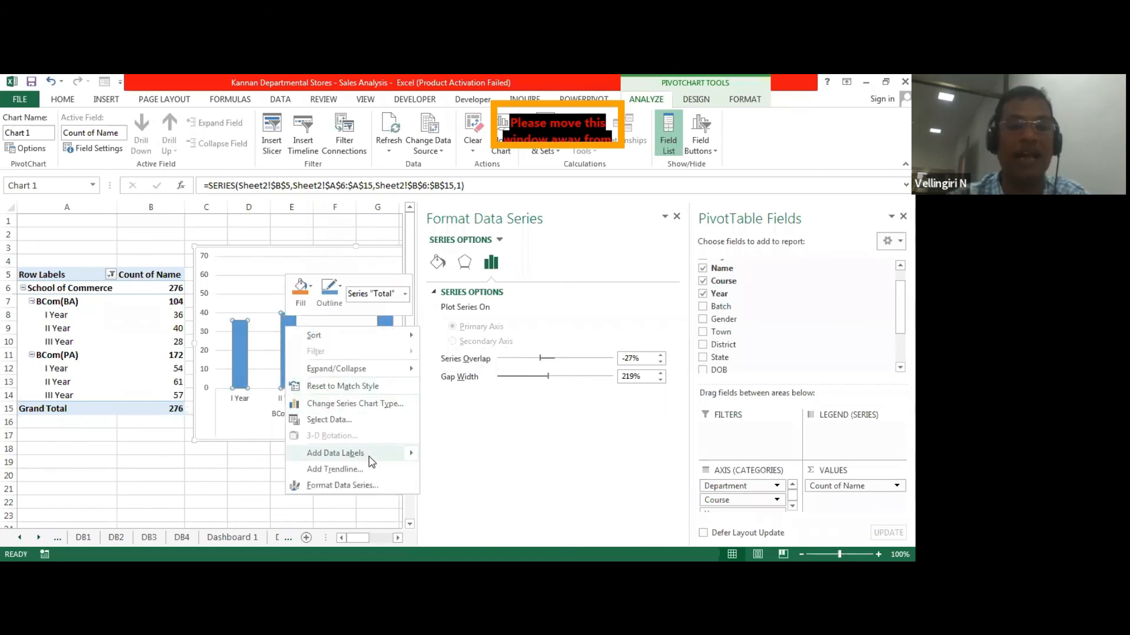
mouse_move(371, 455)
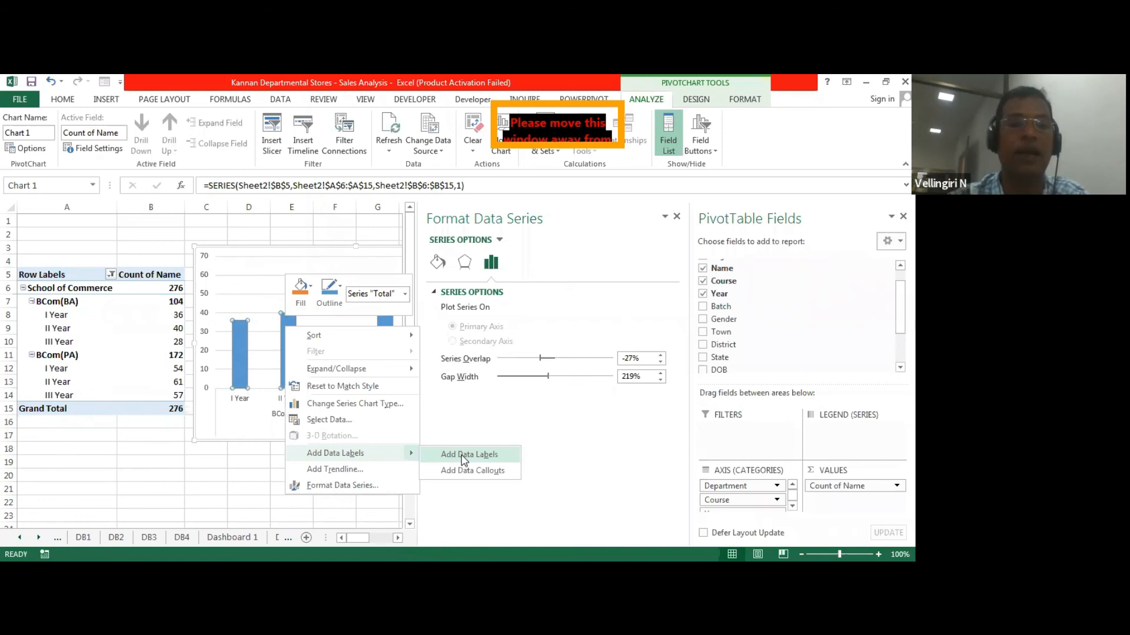
click(464, 457)
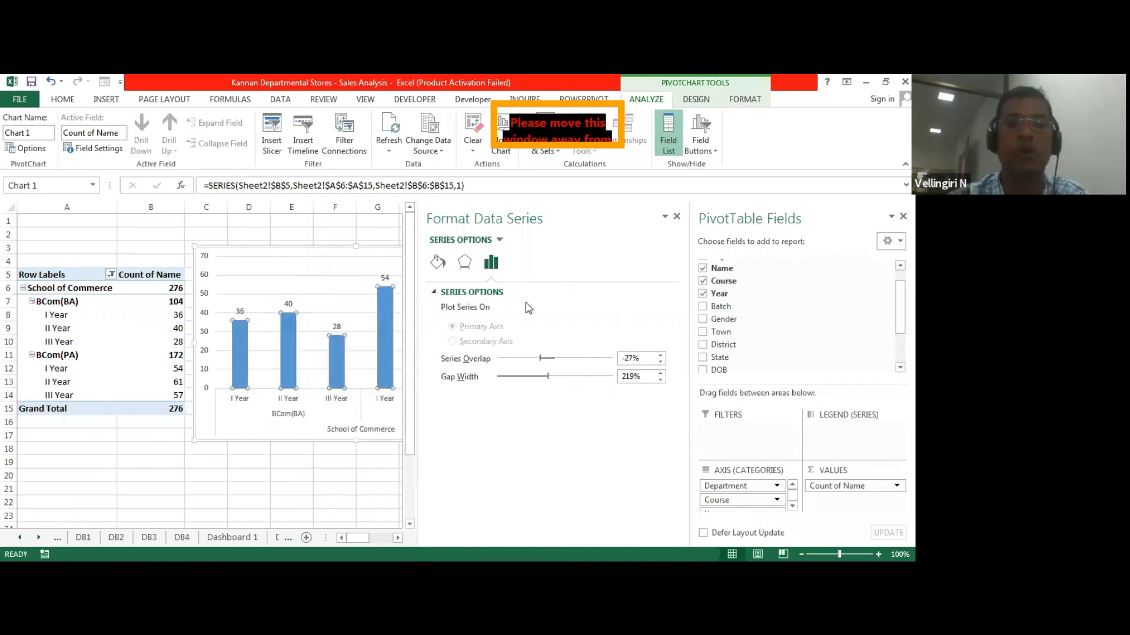
click(677, 217)
click(903, 216)
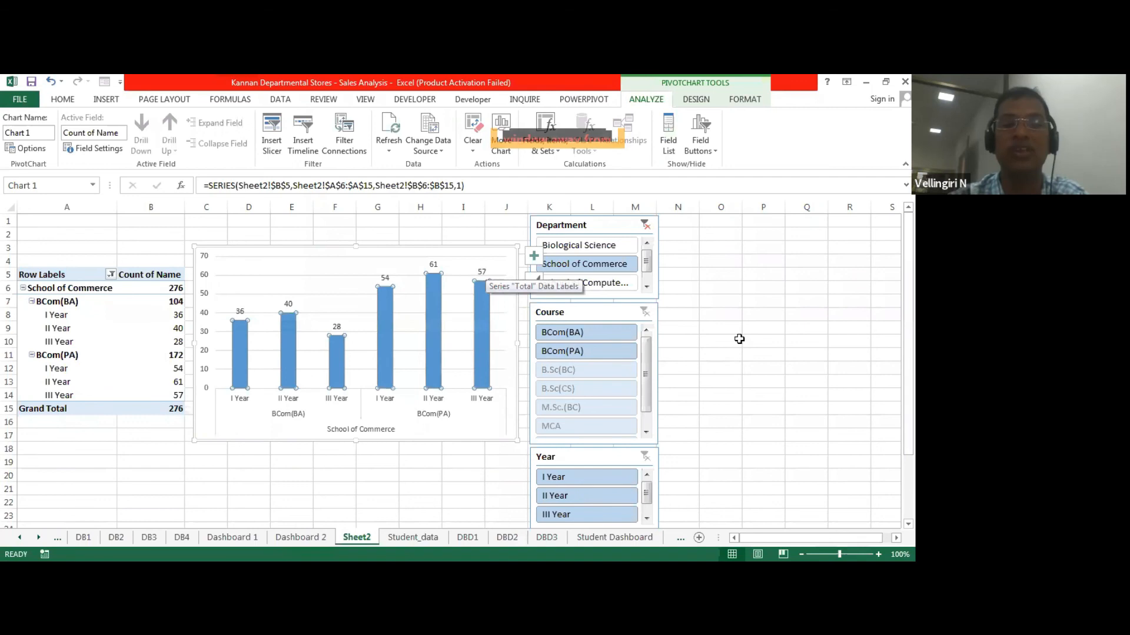
key(Escape)
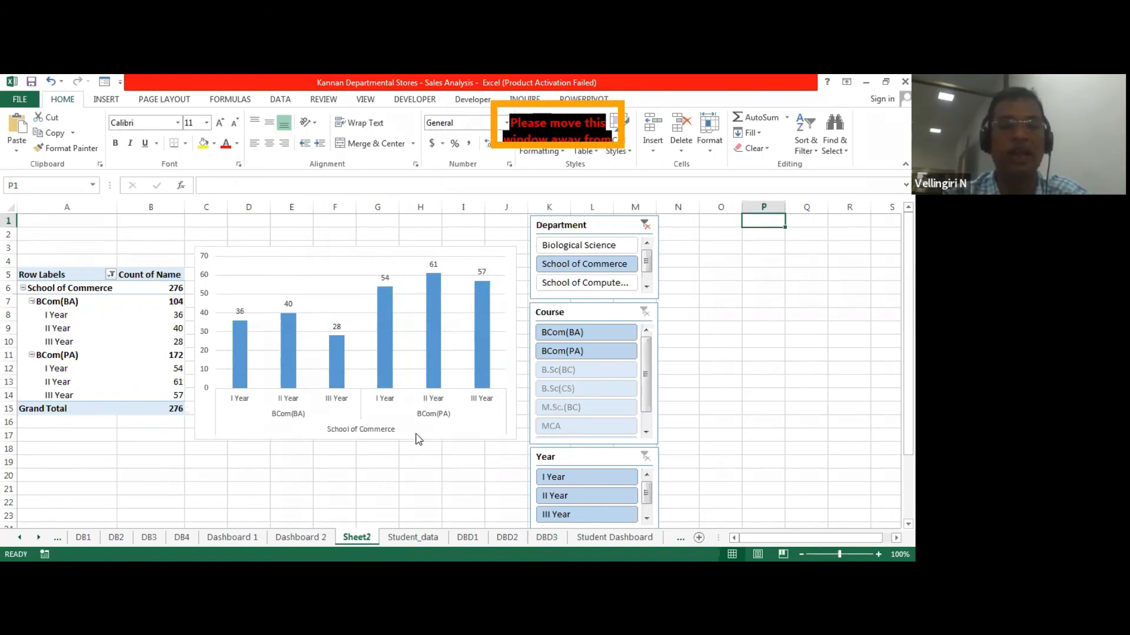
Insert a new blank worksheet and place it between Sheet2 and Student_data.
right_click(369, 536)
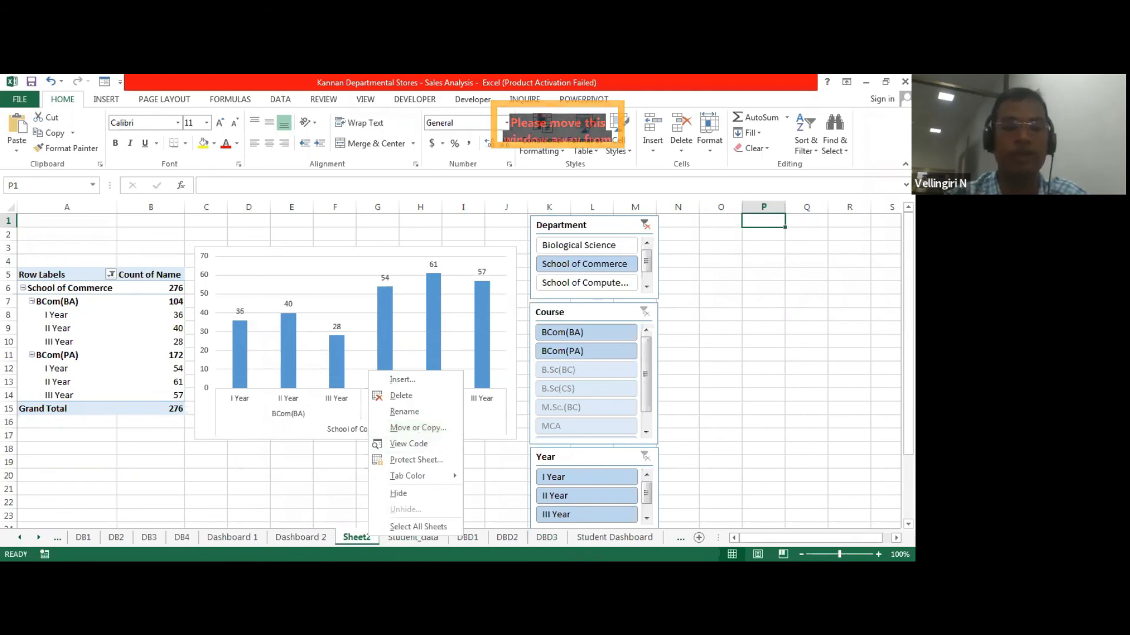
right_click(357, 536)
click(390, 380)
double_click(246, 360)
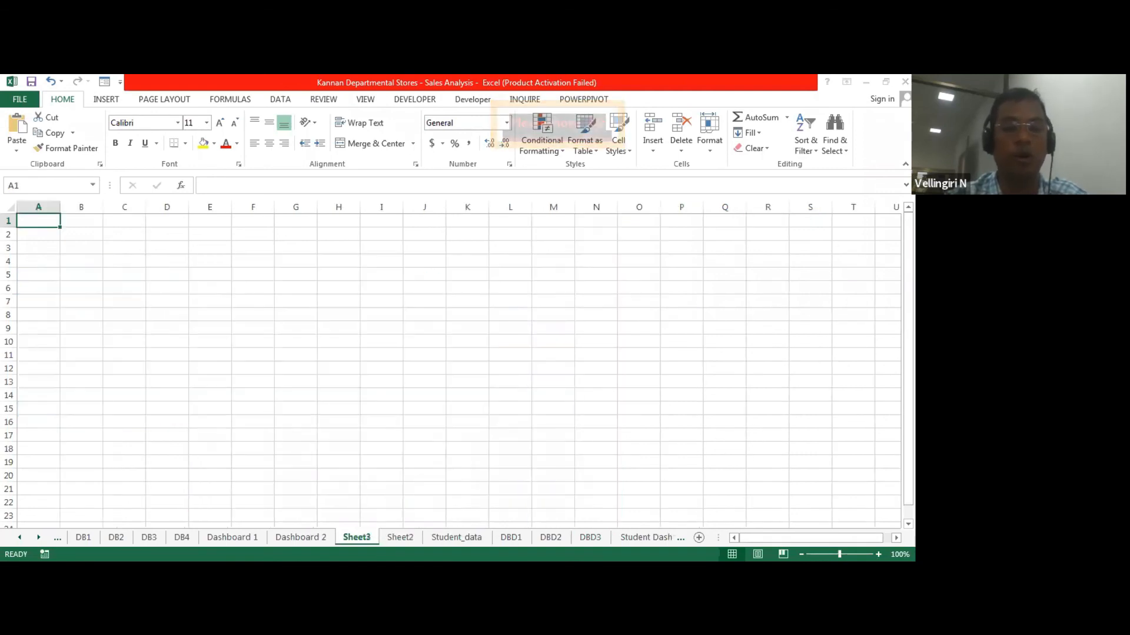
click(400, 538)
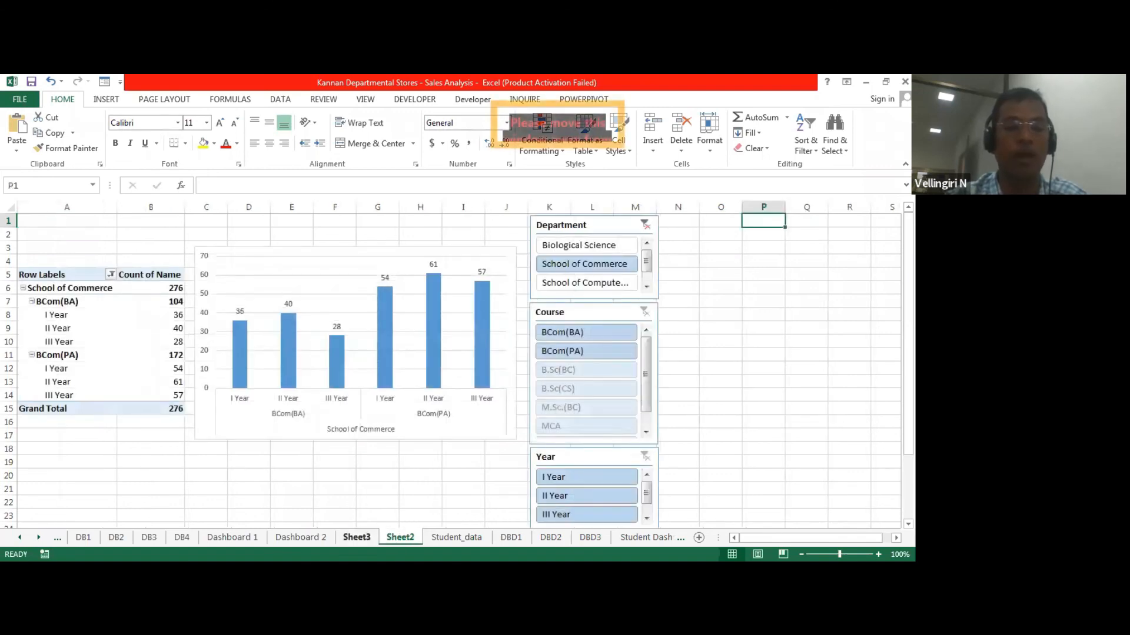
click(423, 538)
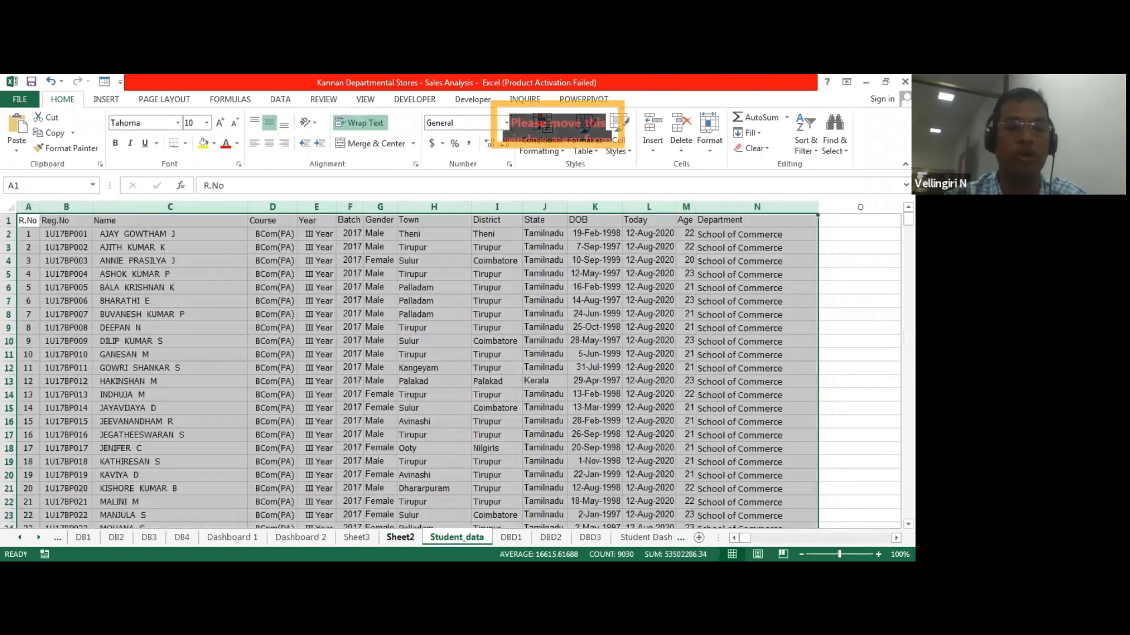
click(417, 538)
click(464, 438)
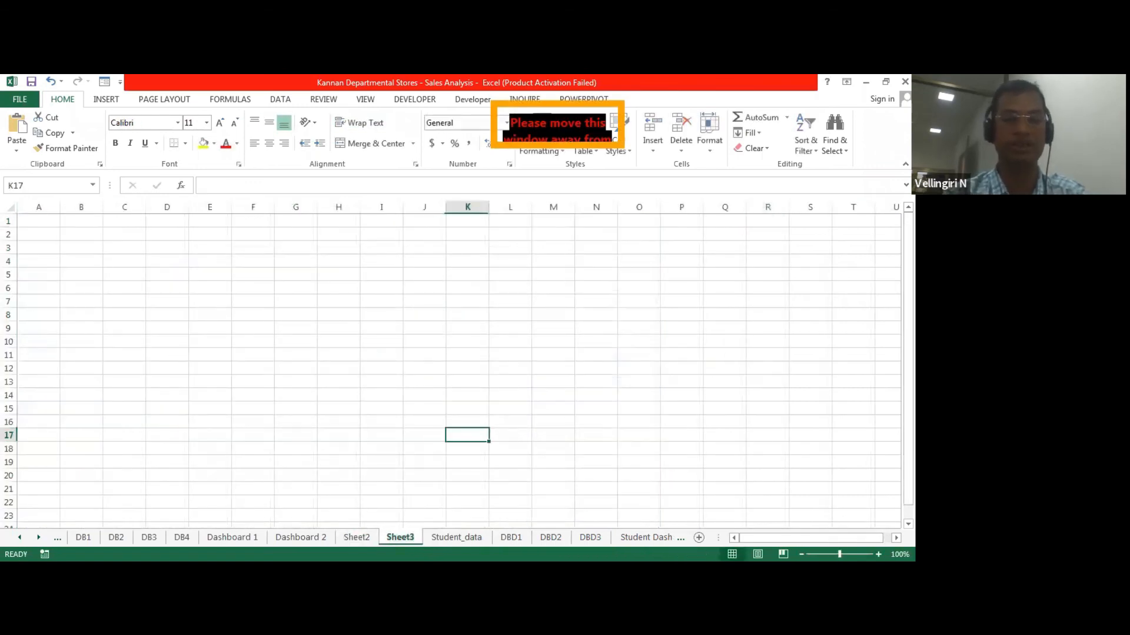
Copy the pivot chart and the Course slicer from Sheet2 onto Sheet3, removing the Department slicer pasted on its own.
click(357, 538)
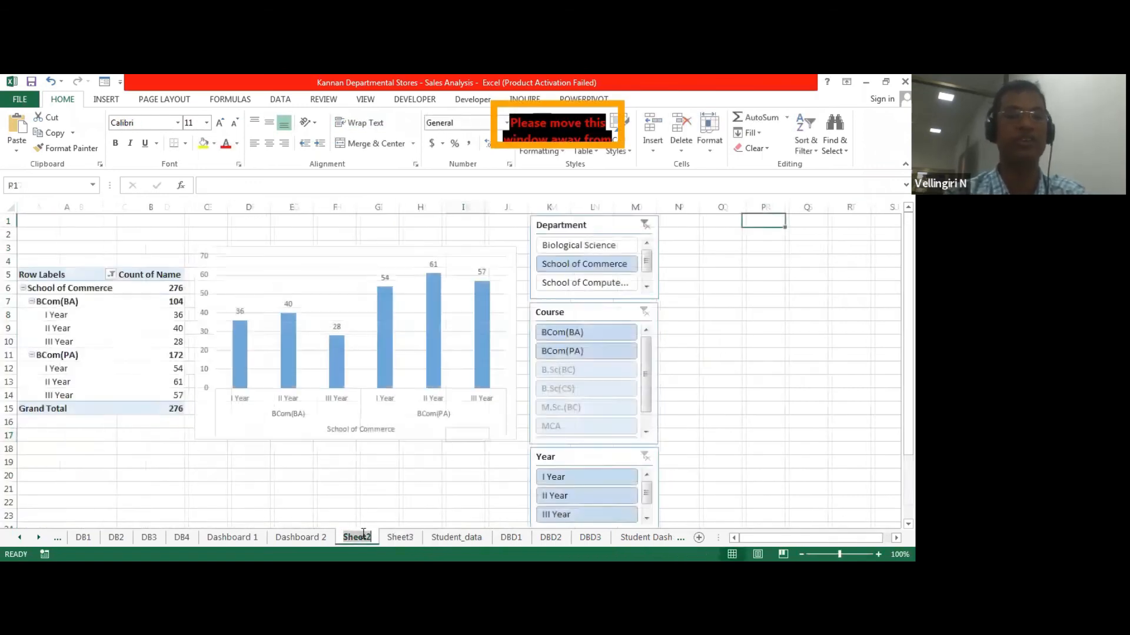
click(286, 264)
click(220, 250)
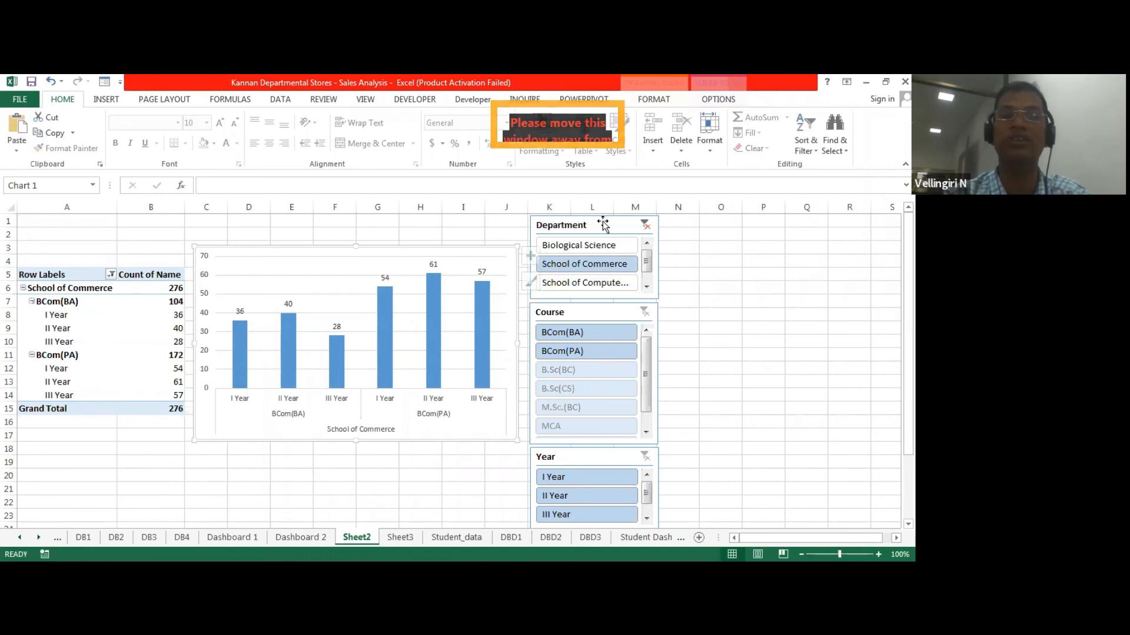
click(597, 313)
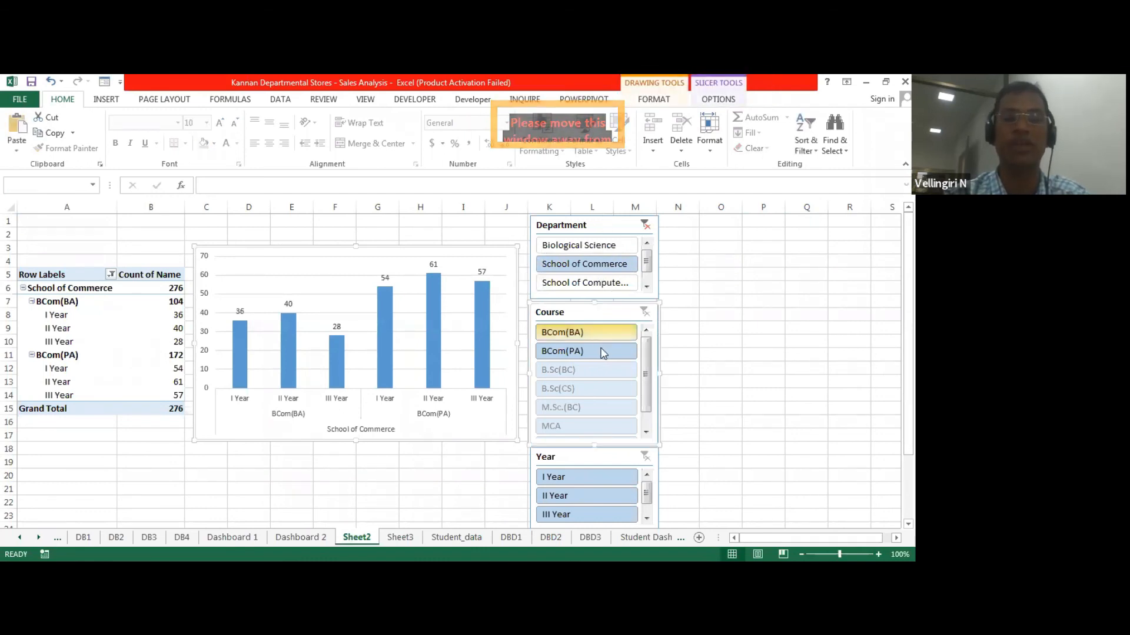
ctrl+click(614, 458)
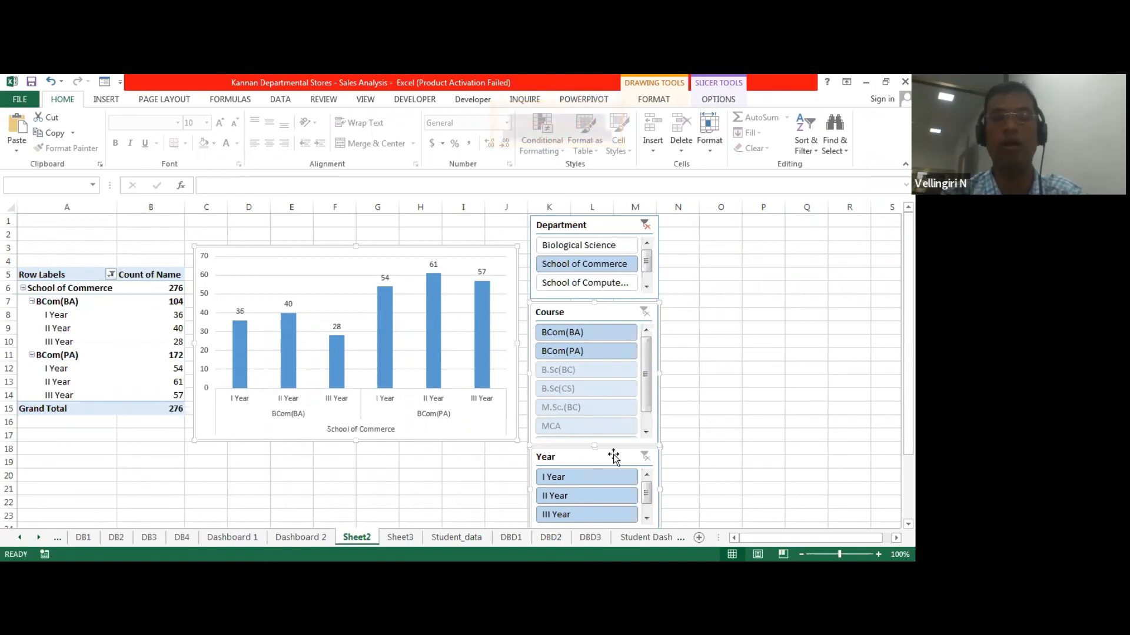
right_click(632, 236)
key(Escape)
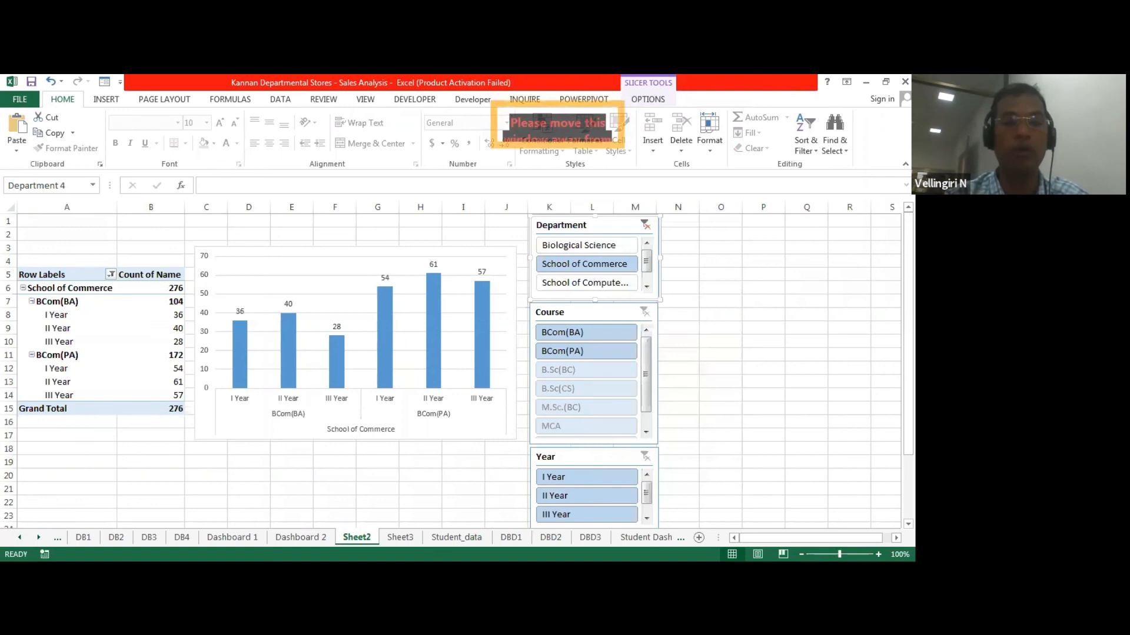
click(400, 537)
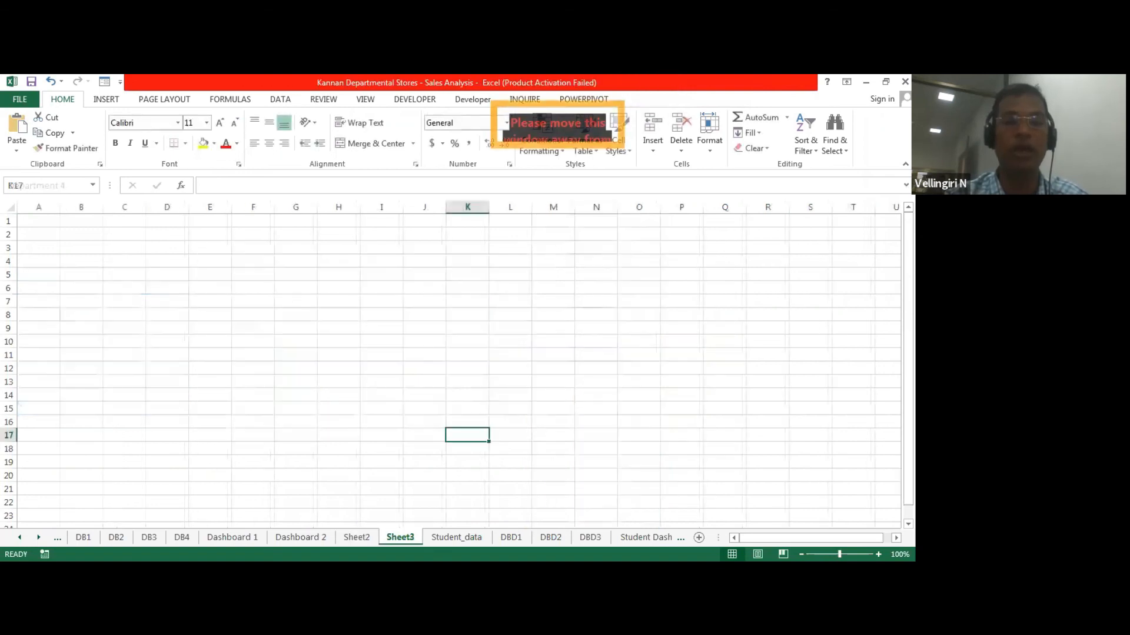
click(41, 219)
key(ctrl+v)
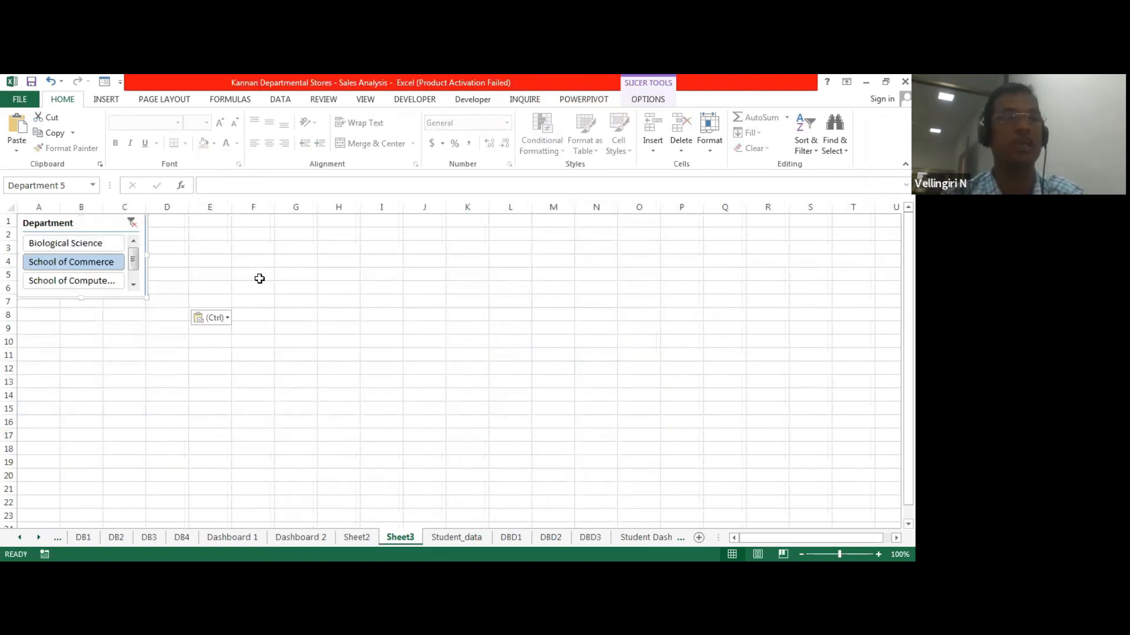
key(Delete)
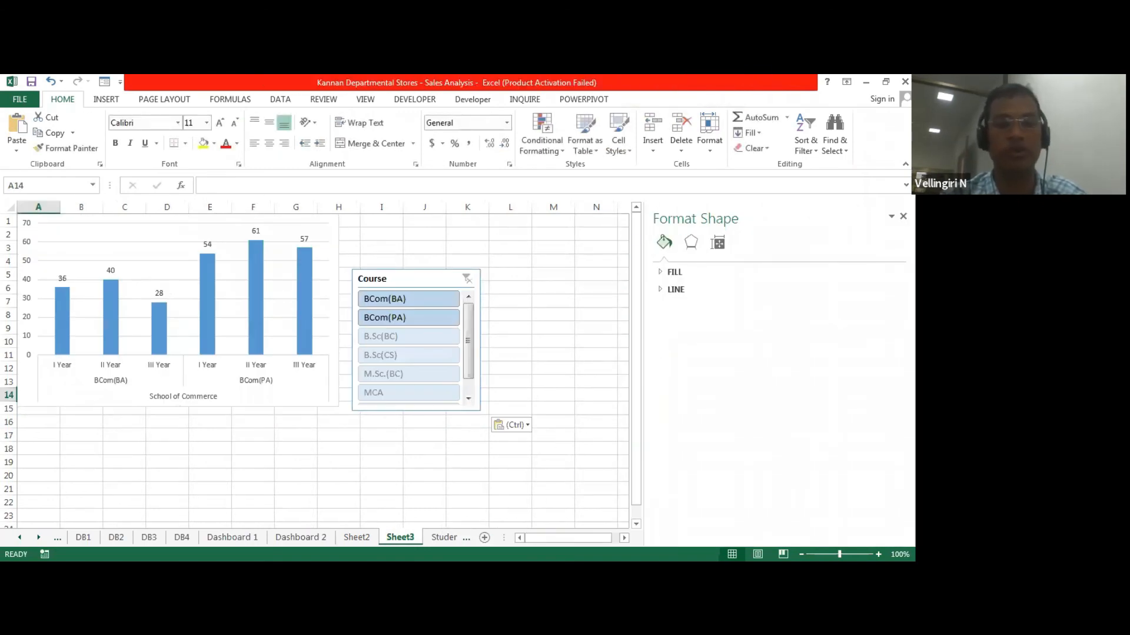
Copy the Department and Year slicers from Sheet2 to Sheet3 and stack all three slicers beside the chart, with Course in the middle.
click(356, 538)
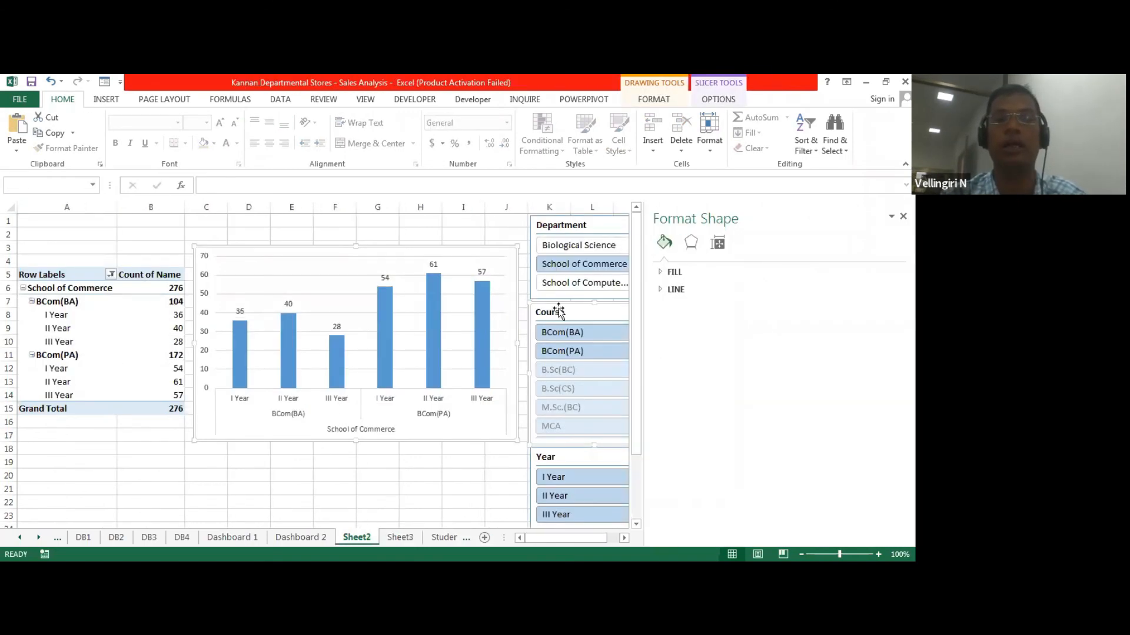
click(584, 227)
click(400, 537)
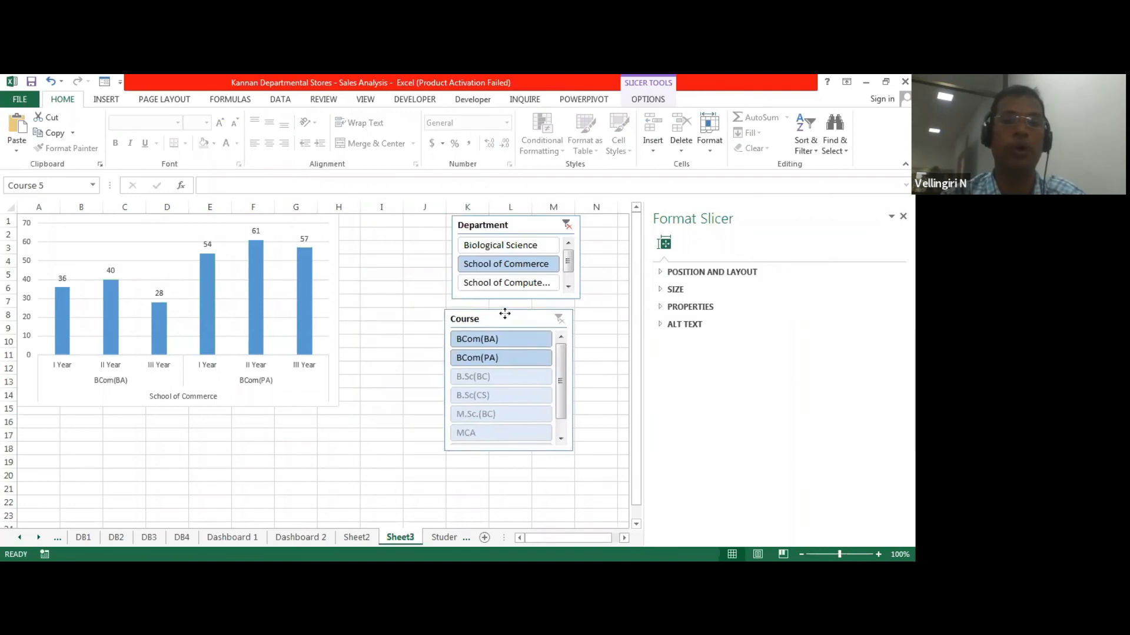
drag(512, 318, 513, 310)
click(356, 537)
drag(500, 455, 498, 453)
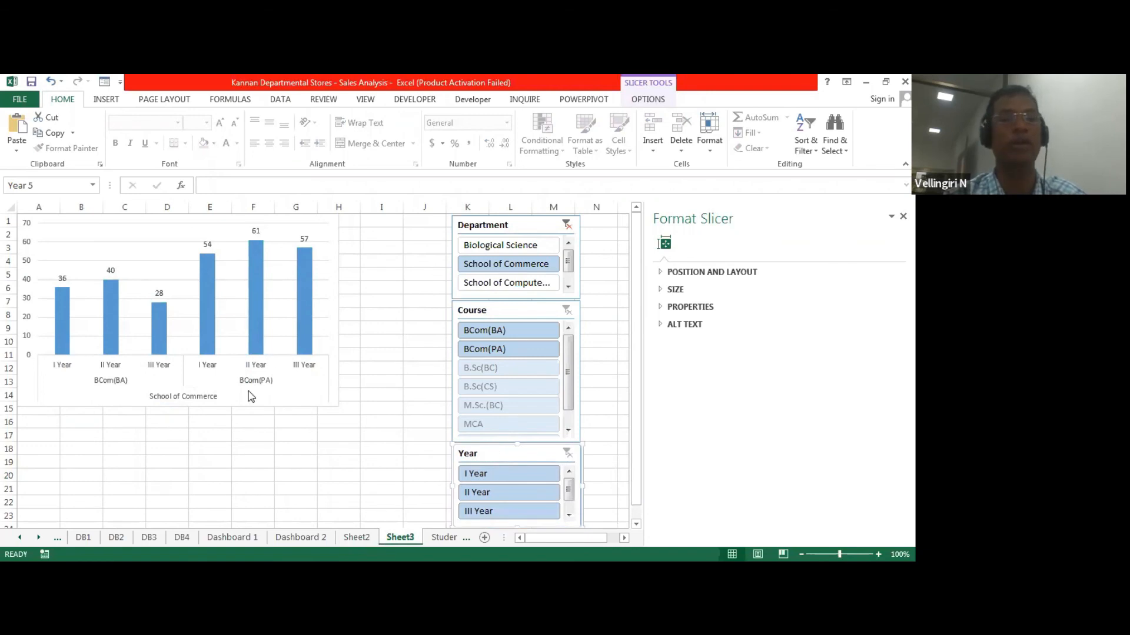
Test the Sheet3 slicers by filtering the chart to School of Computer Studies and switching between the B.Sc(CS) and MCA courses.
click(404, 386)
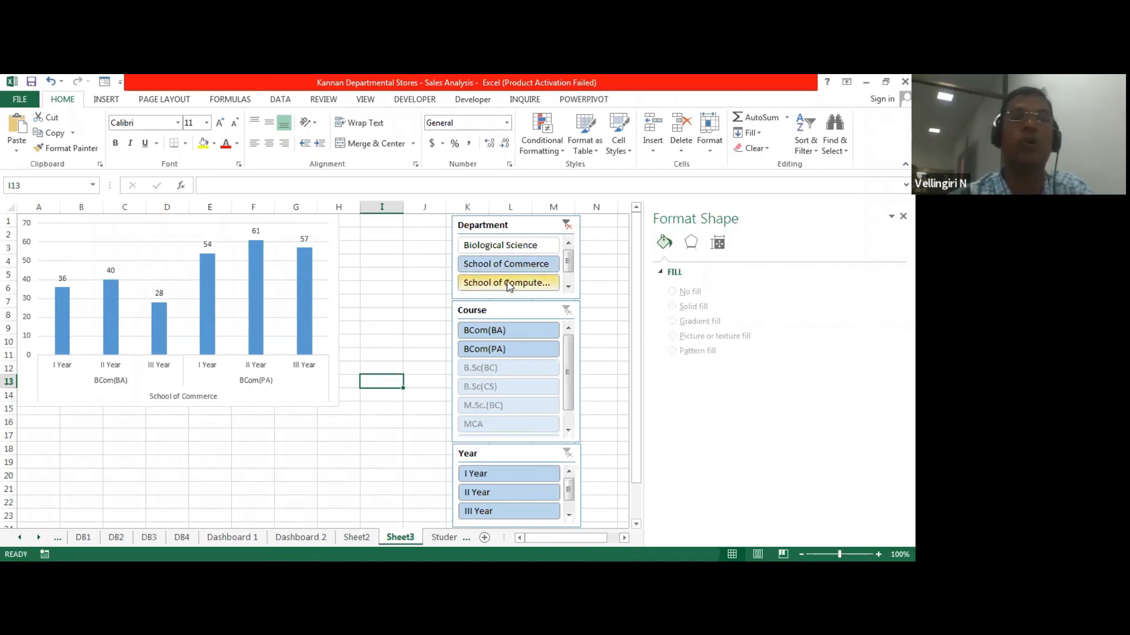
click(500, 245)
click(506, 263)
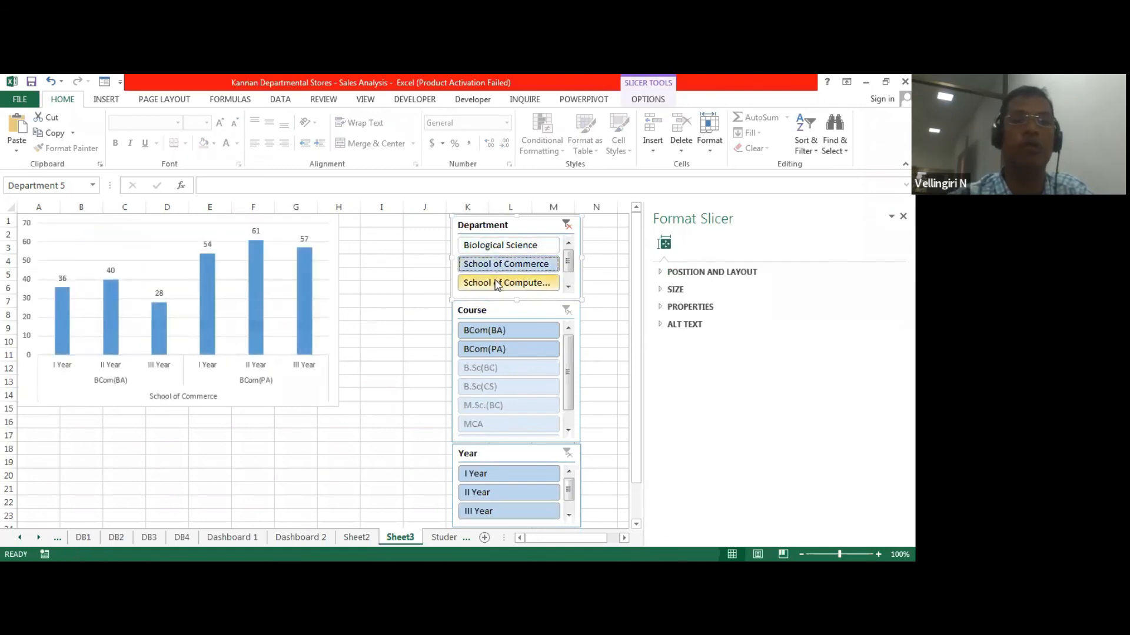
click(496, 282)
click(496, 330)
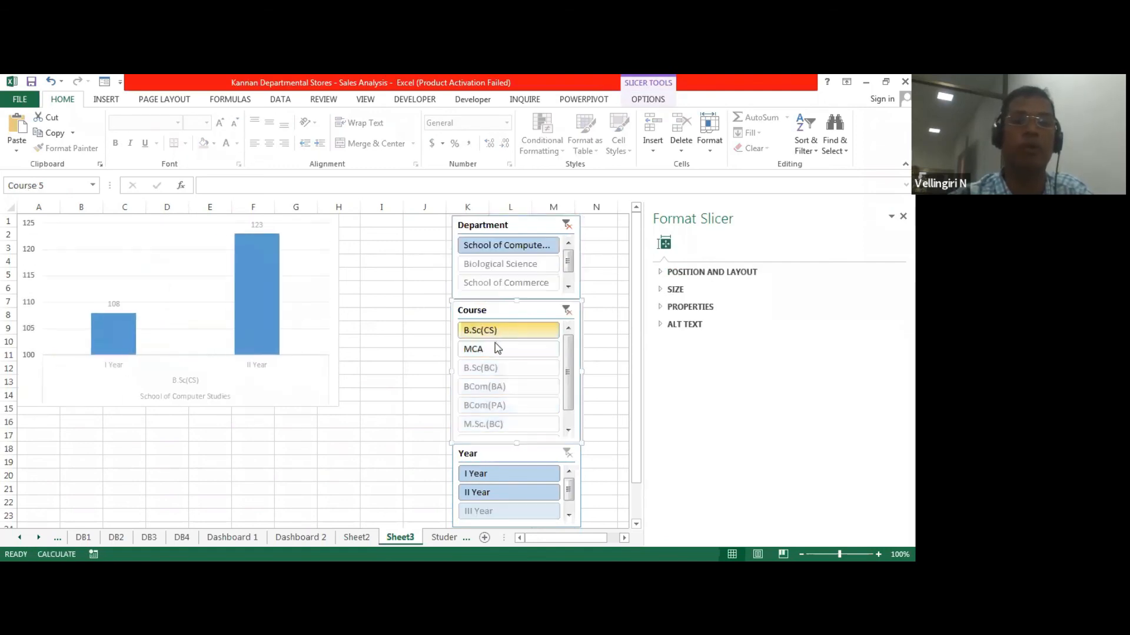
click(497, 351)
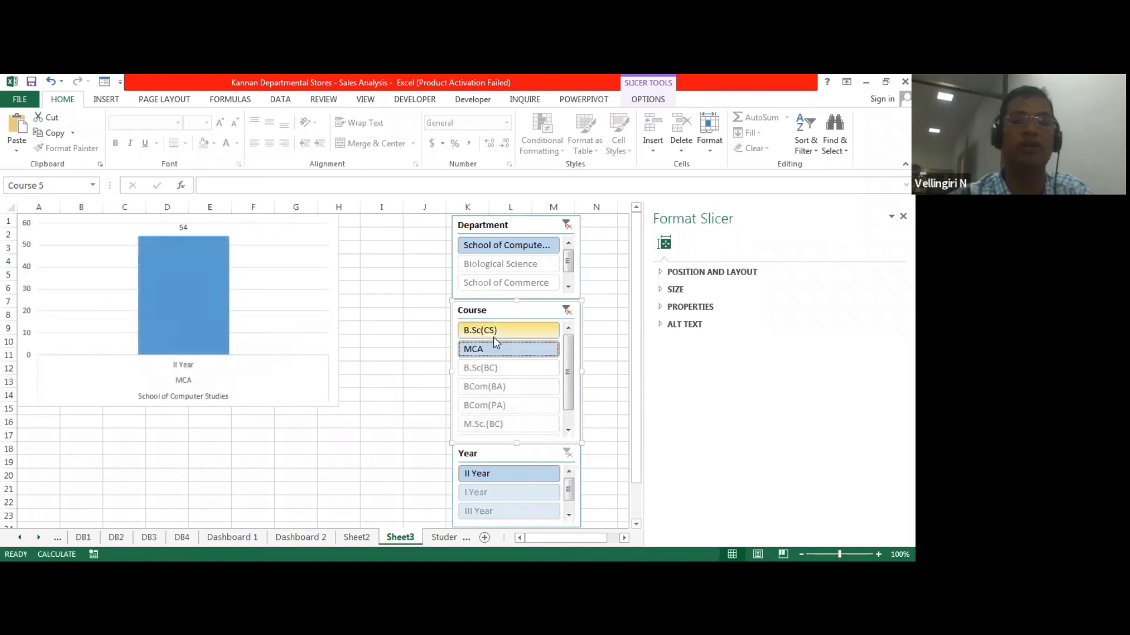
click(497, 330)
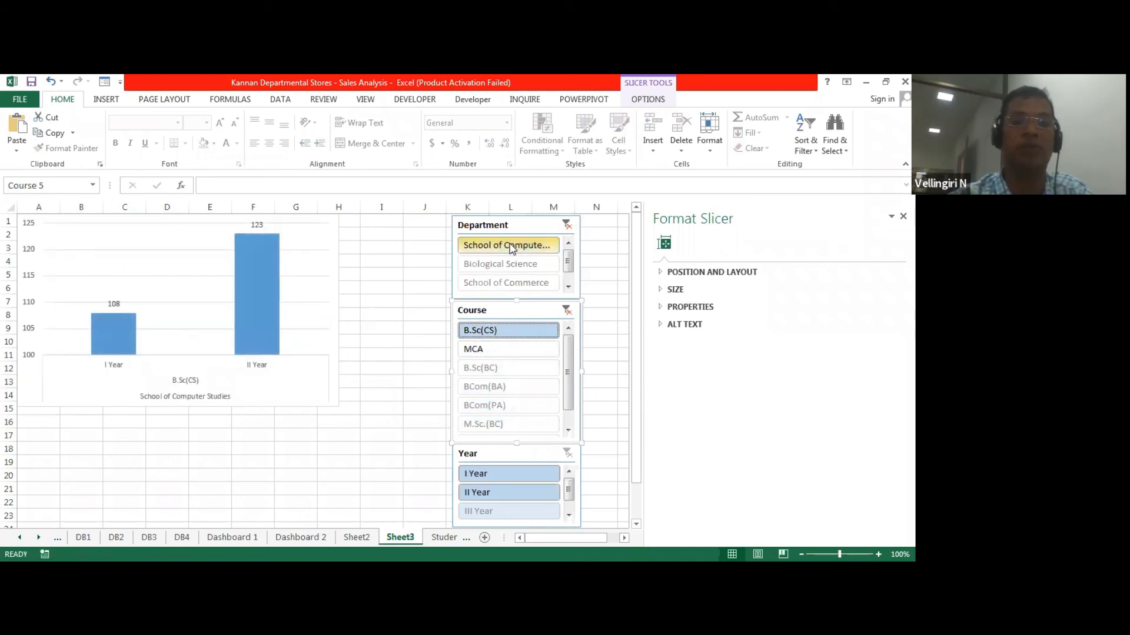
Clear the Department and Course slicer filters on Sheet3 and deselect the slicer.
click(567, 224)
click(567, 310)
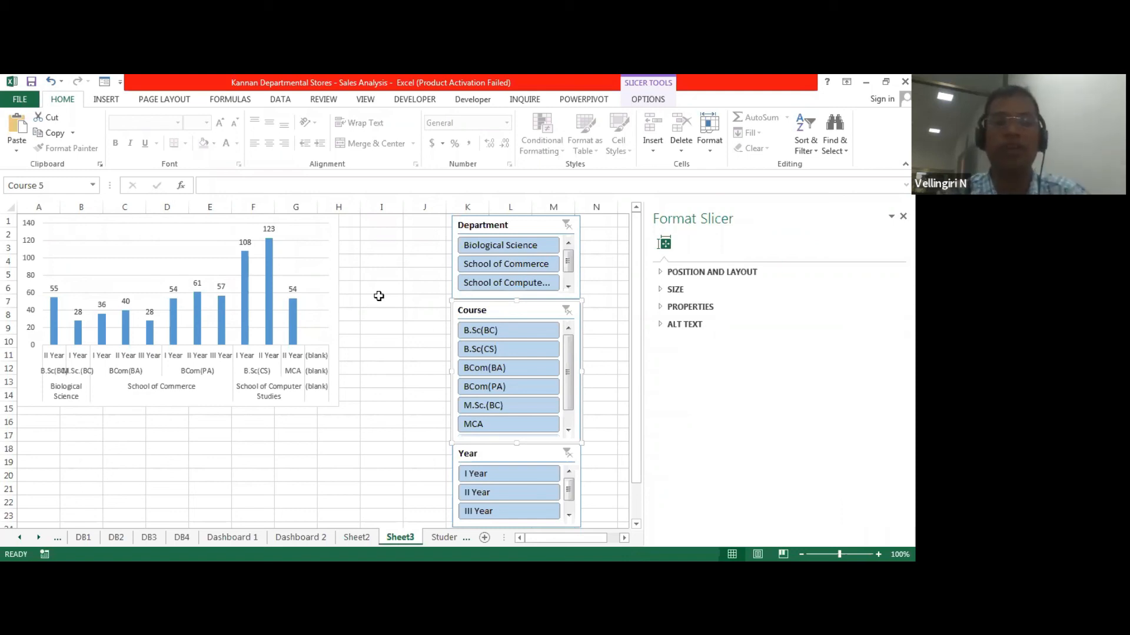
click(396, 456)
key(ctrl+Up)
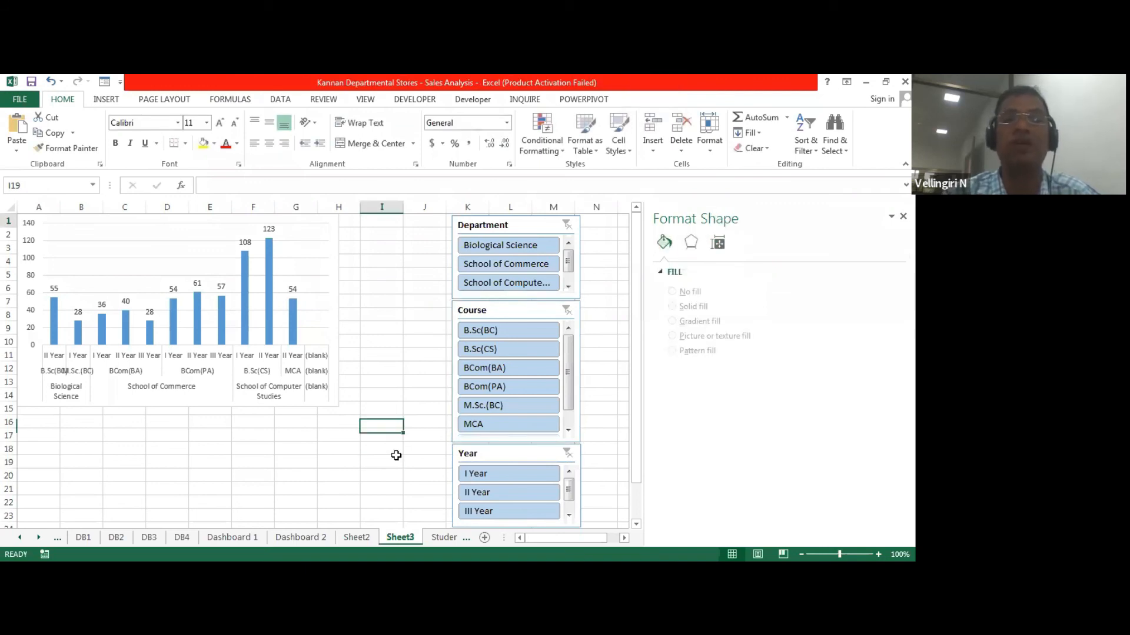